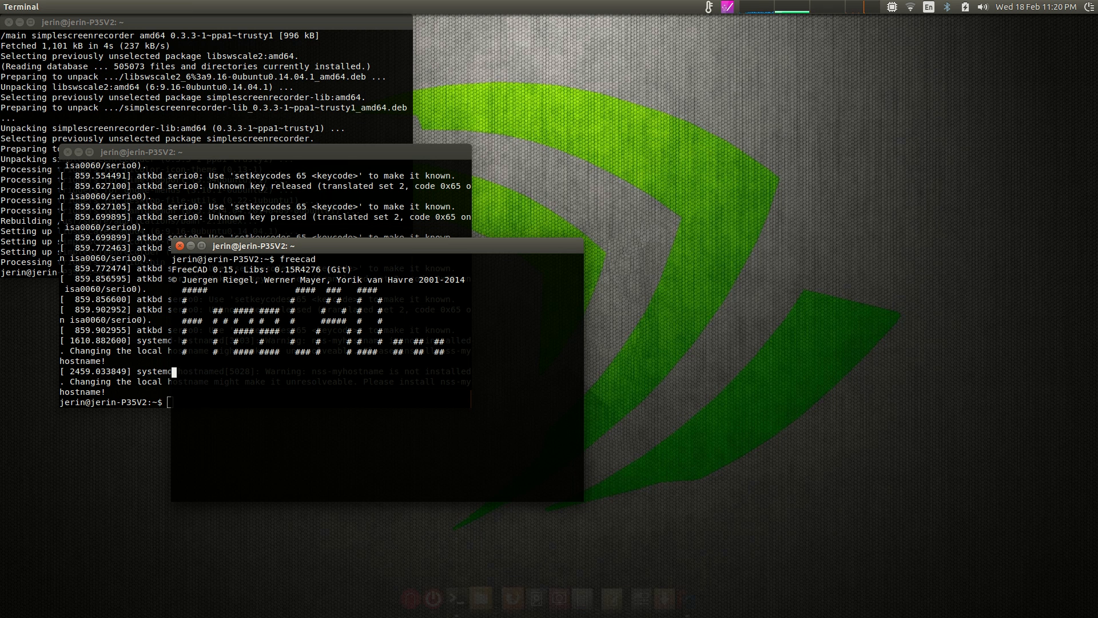
Switch to FreeCAD and examine the 34T sprocket model's teeth, cutouts and holes from several angles
mouse_move(515, 601)
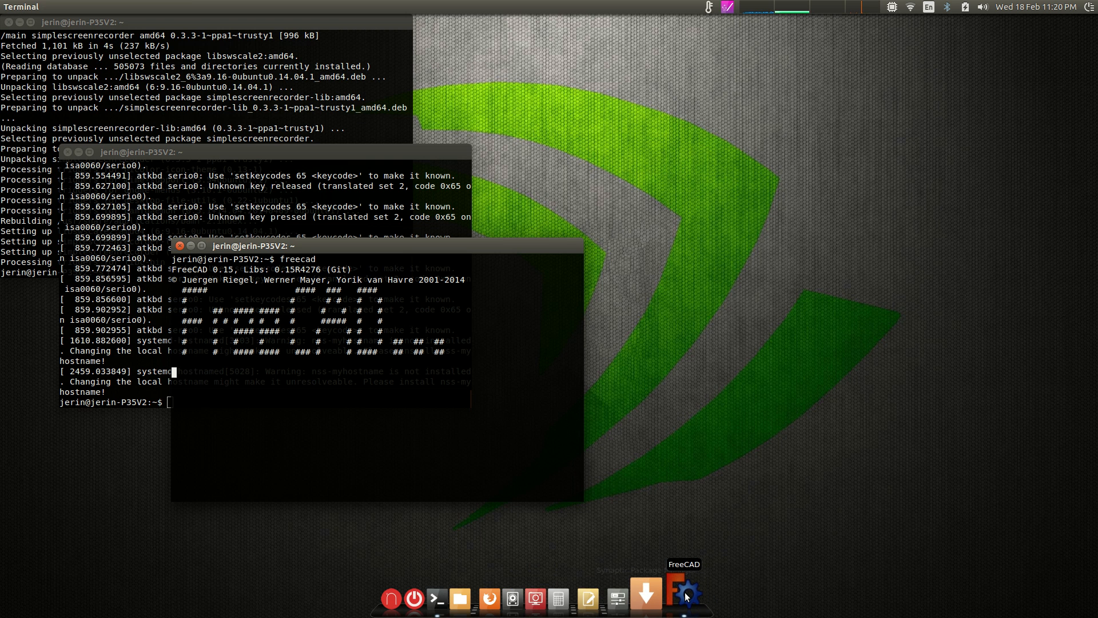
left_click(686, 595)
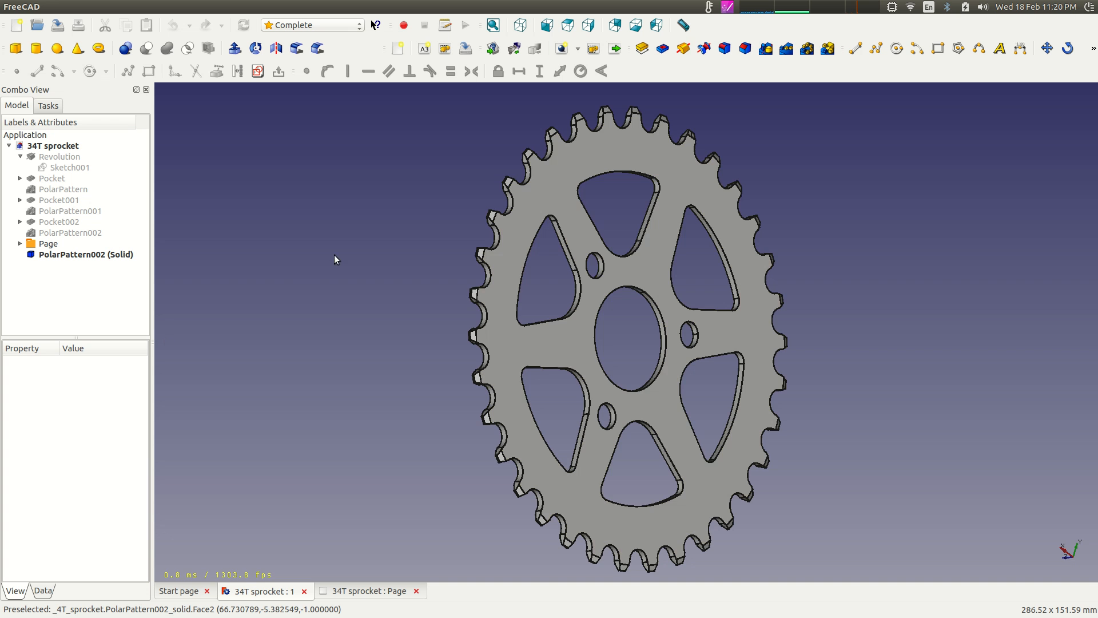
middle_click_drag(329, 260, 653, 285)
scroll(601, 301, "up", 5)
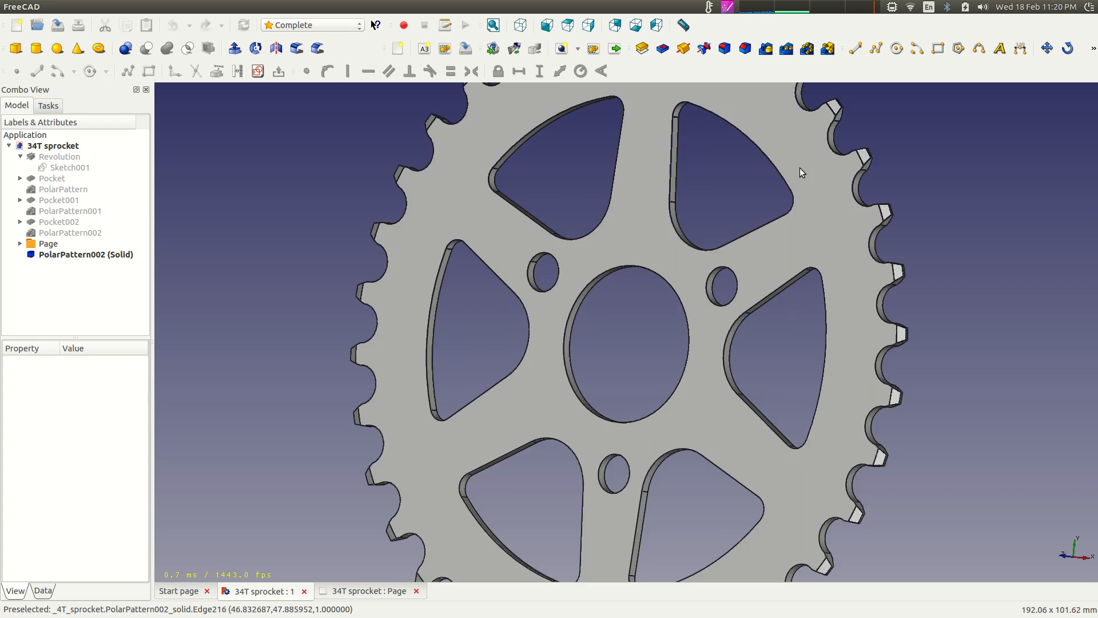
middle_click_drag(782, 114, 471, 277)
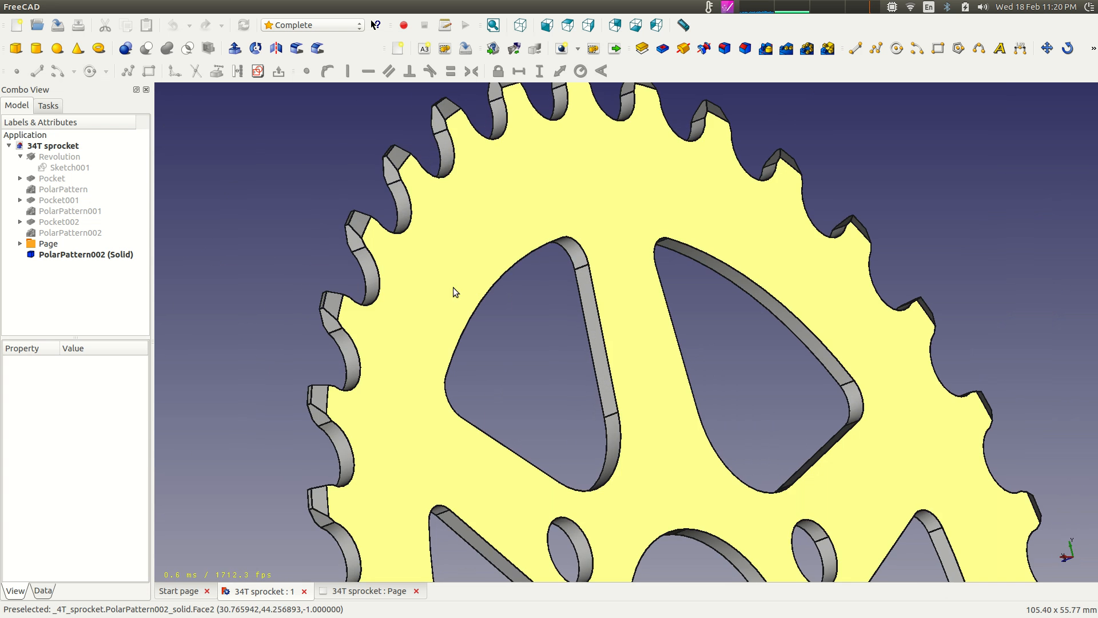
scroll(286, 341, "up", 4)
scroll(286, 341, "down", 3)
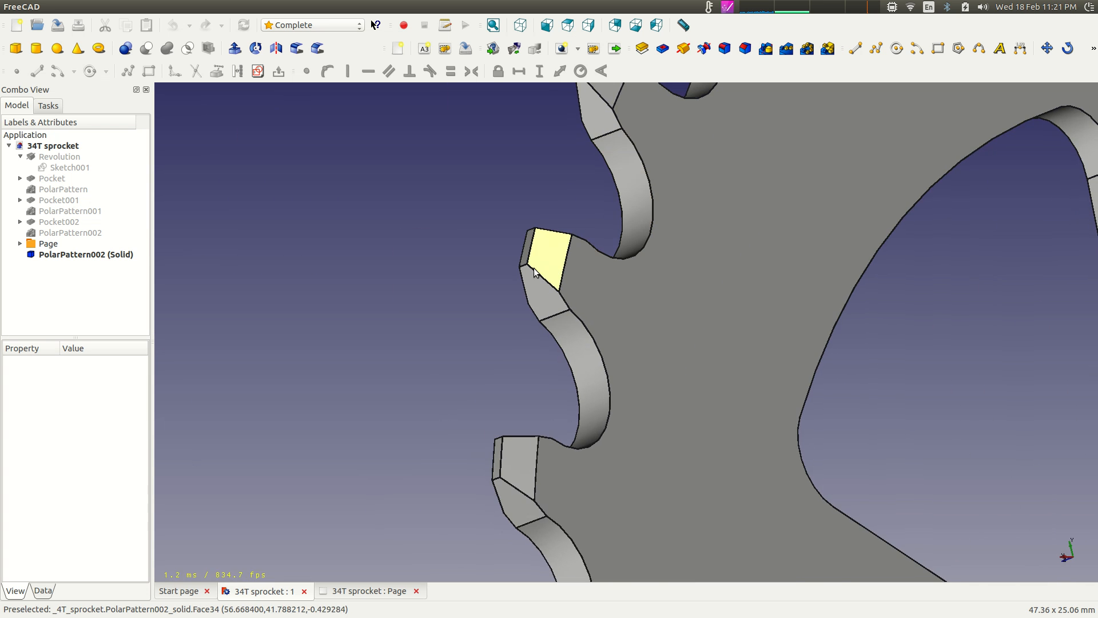
scroll(535, 280, "down", 2)
scroll(554, 279, "down", 4)
scroll(613, 359, "down", 2)
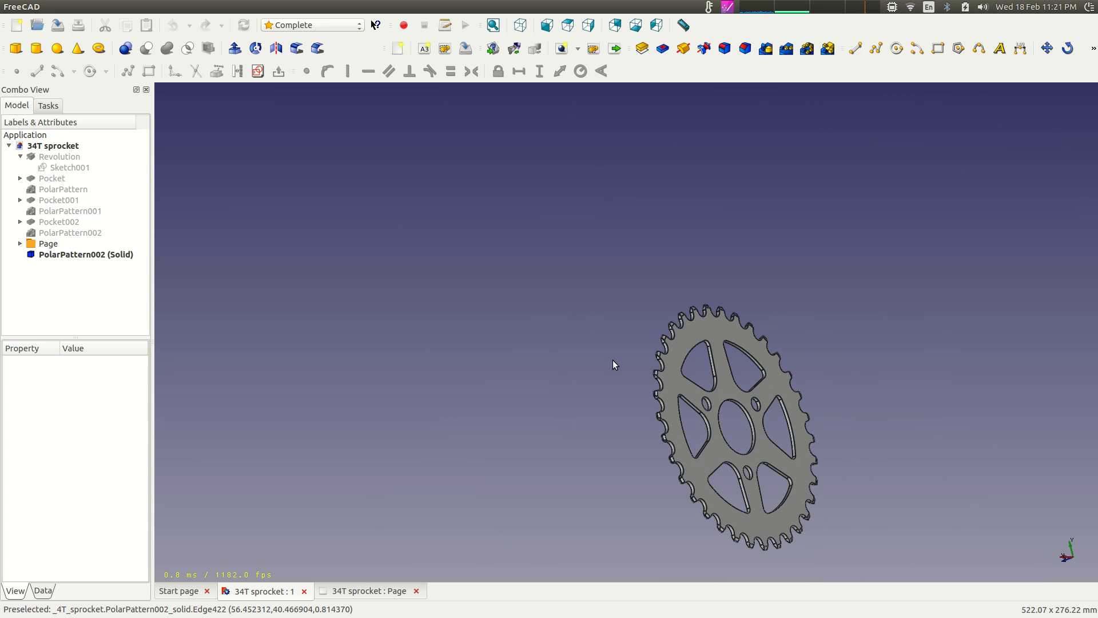
middle_click_drag(507, 336, 745, 324)
scroll(744, 324, "up", 5)
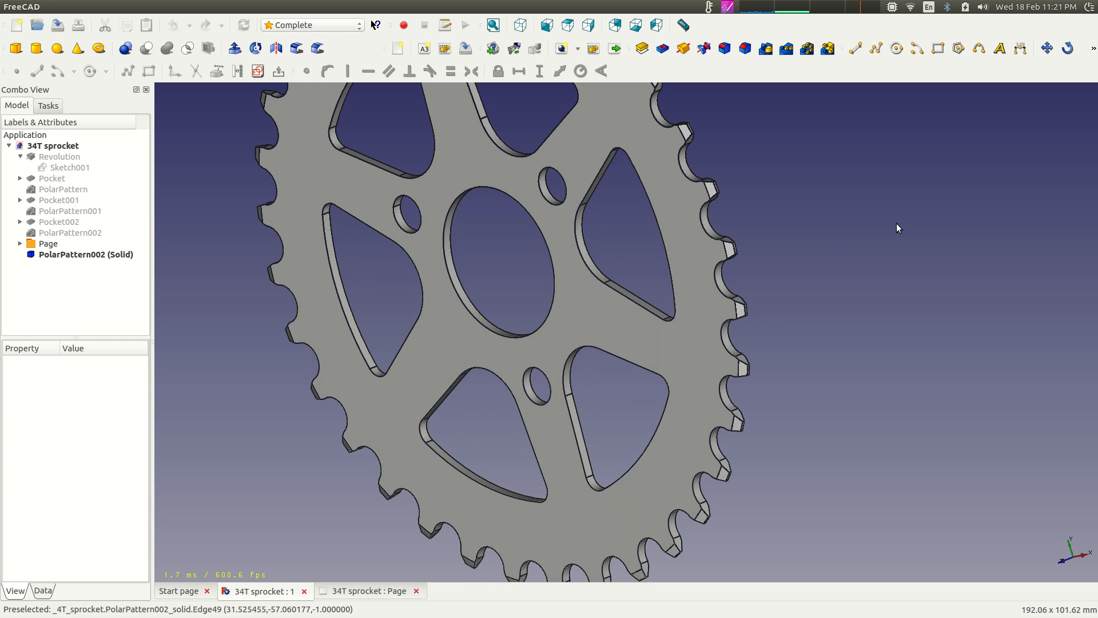
scroll(891, 231, "down", 2)
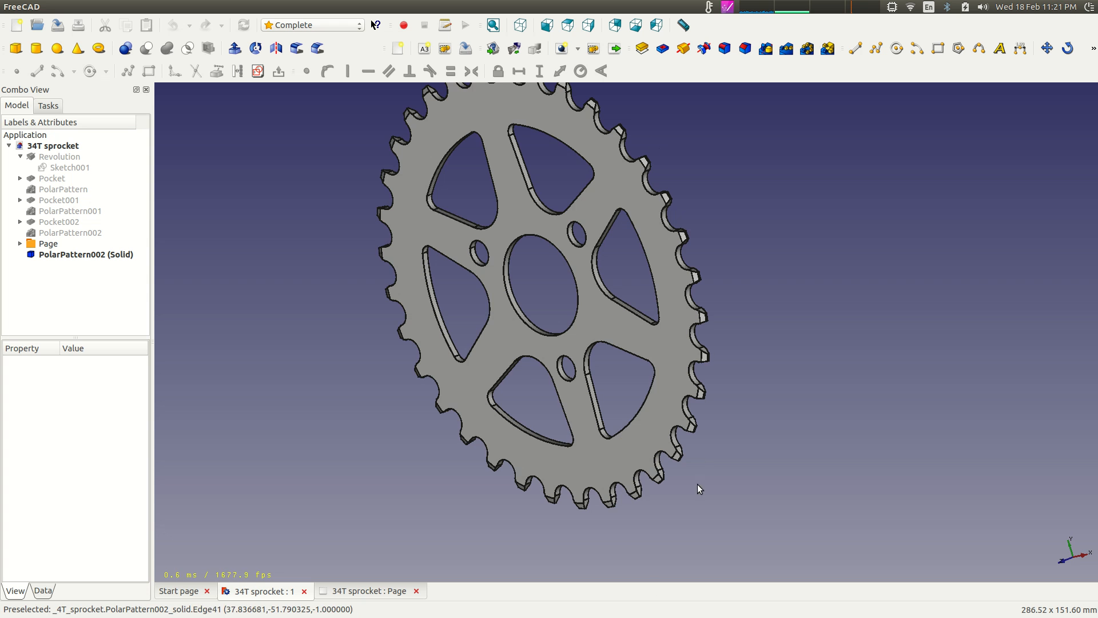
Close the 34T sprocket's 3D view and its drawing page
left_click(303, 591)
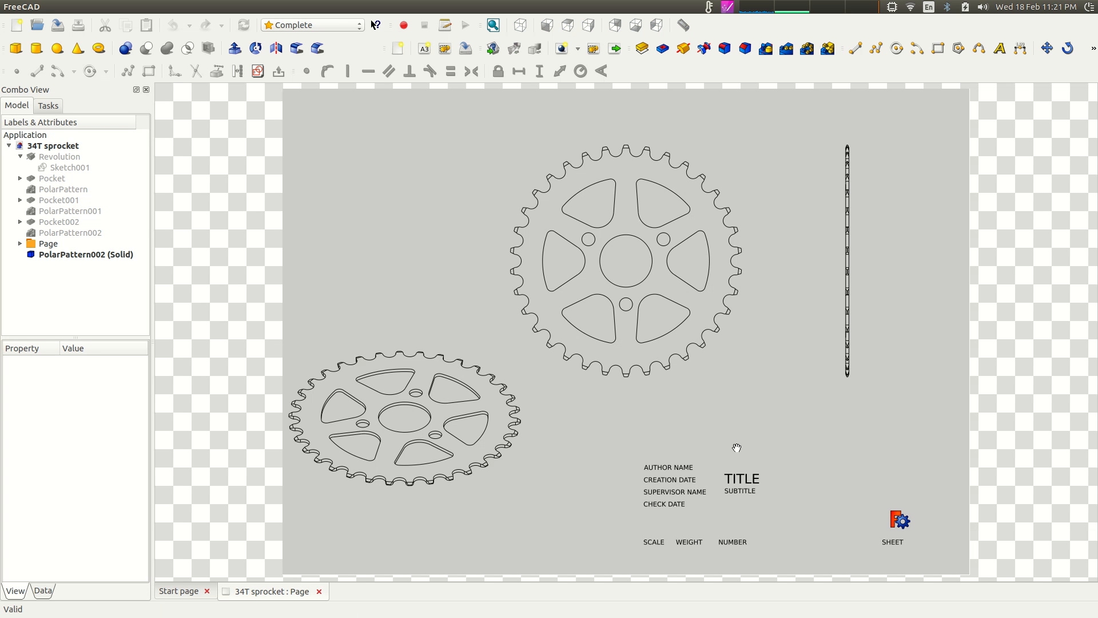
scroll(738, 448, "up", 2)
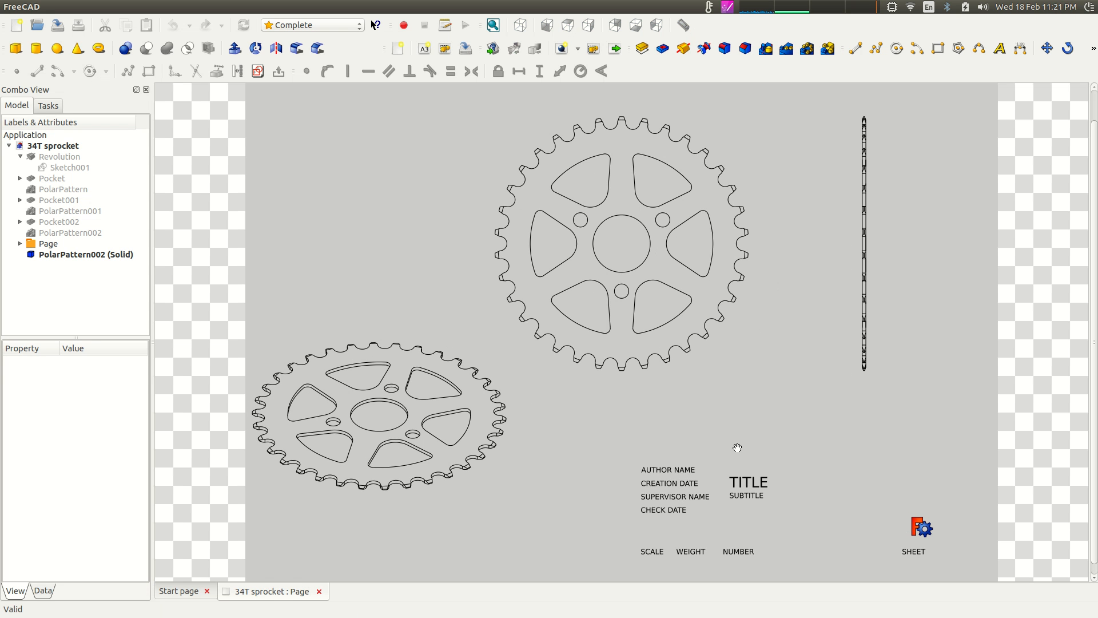
left_click(320, 592)
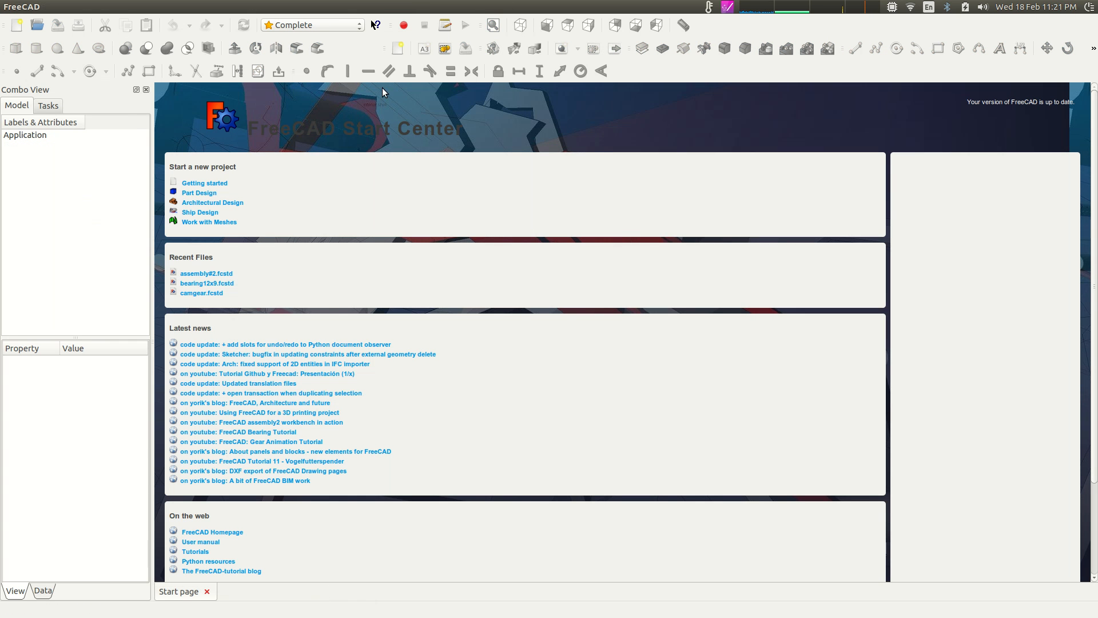
Choose the Complete workbench and create a new empty document
left_click(359, 29)
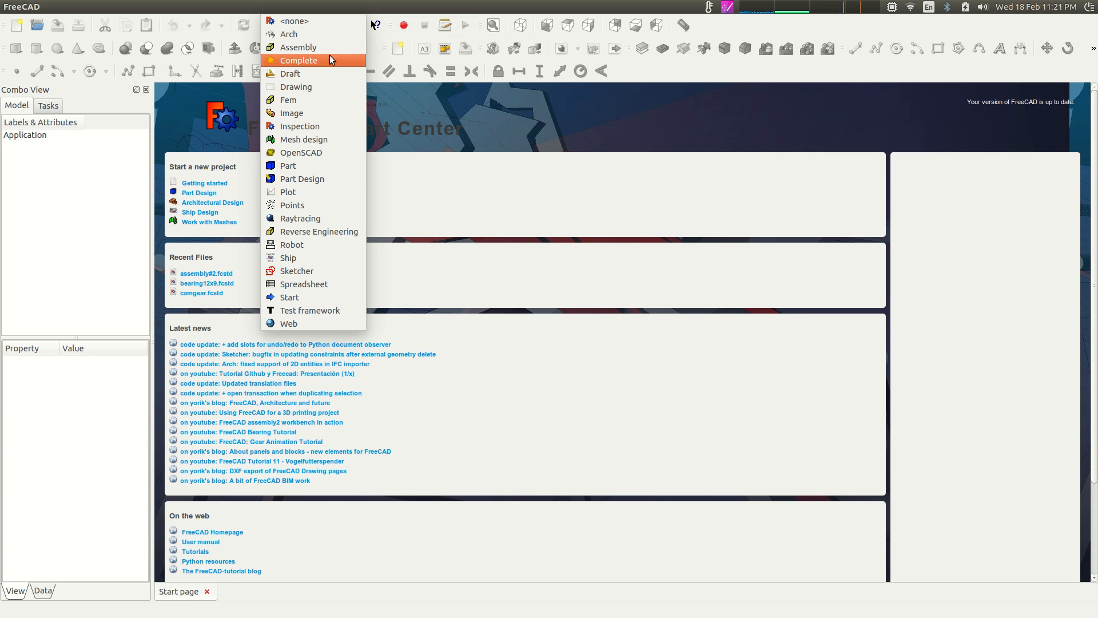
left_click(335, 61)
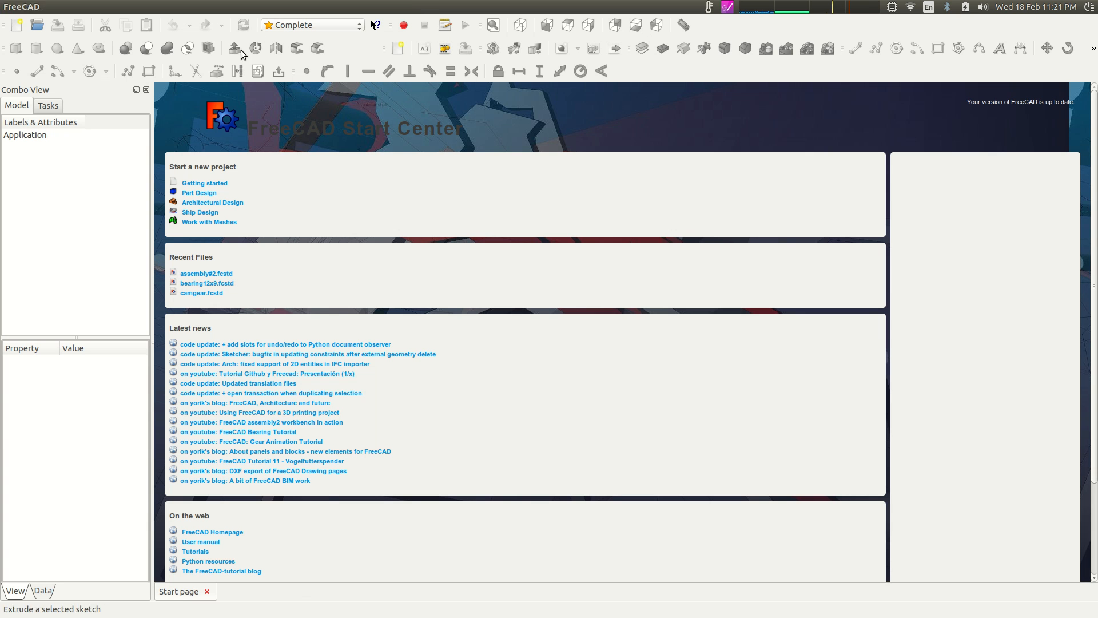
left_click(17, 25)
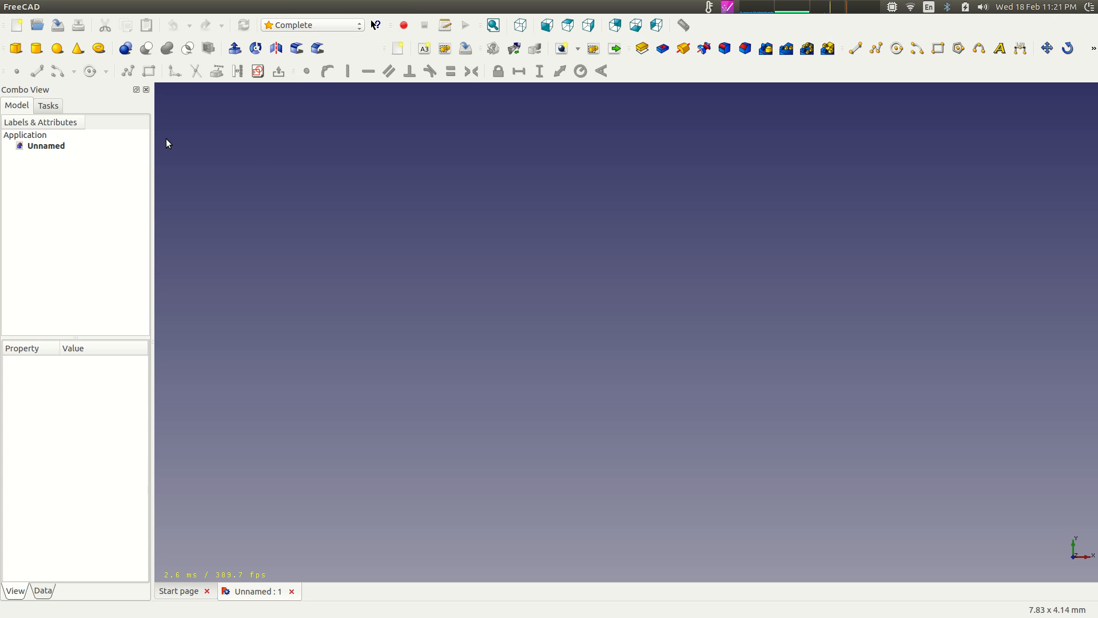
Save the new document as tut2 in the Documents/tutorial folder
left_click(57, 25)
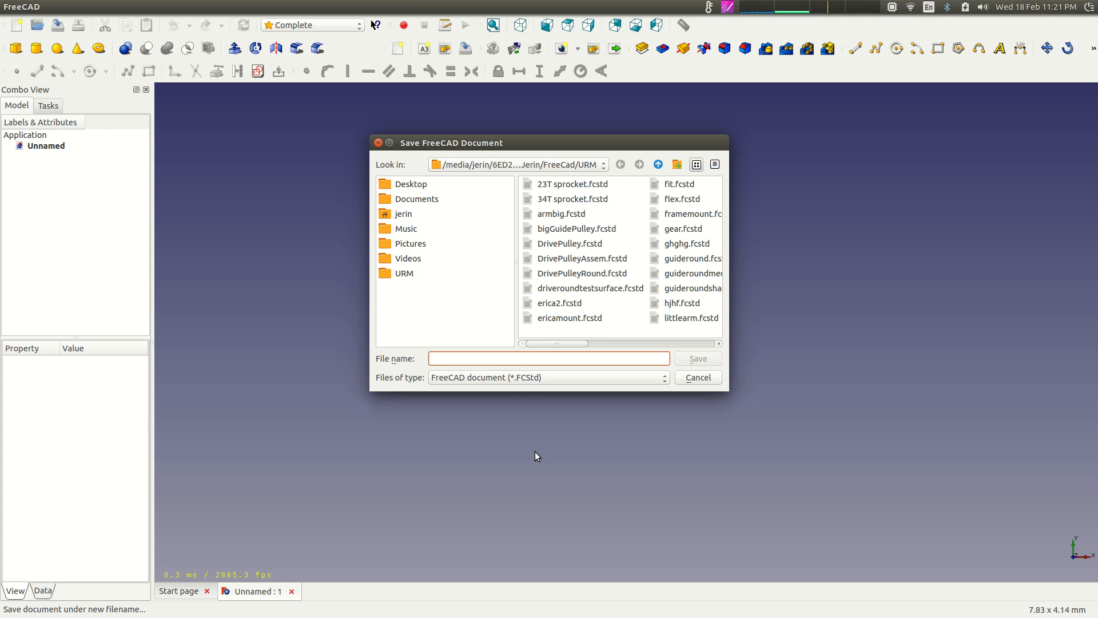
type("tut2")
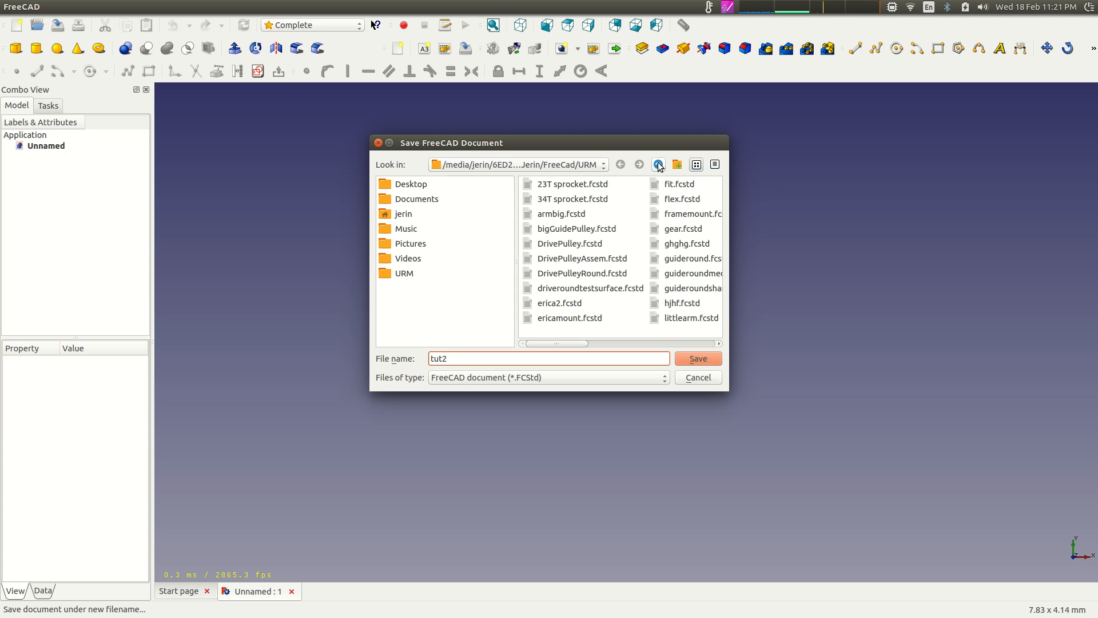
left_click(601, 165)
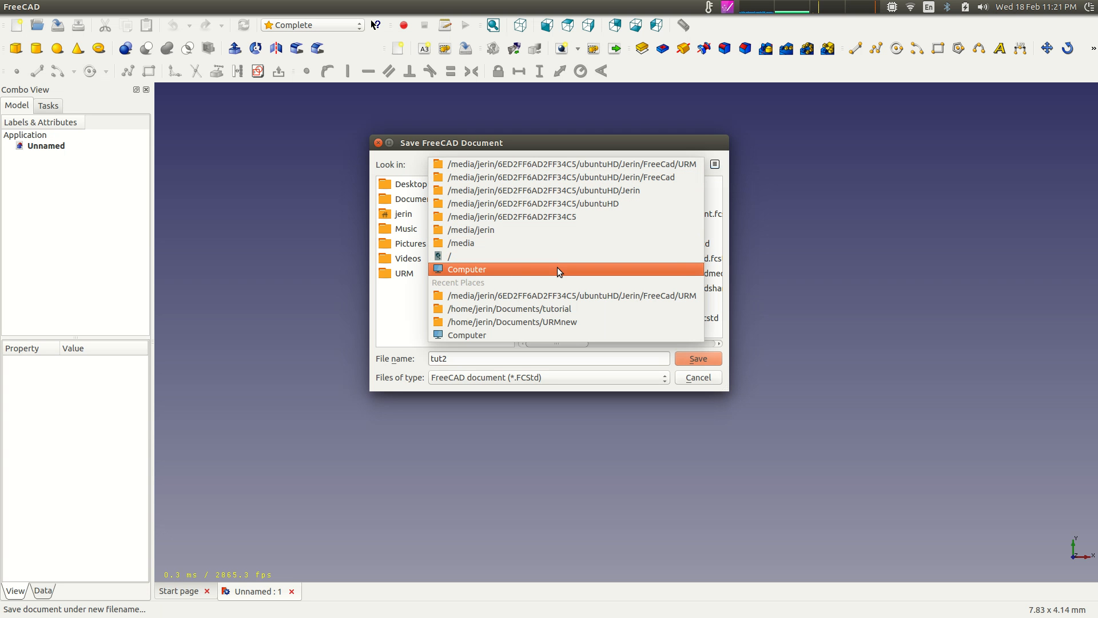
left_click(576, 322)
left_click(658, 164)
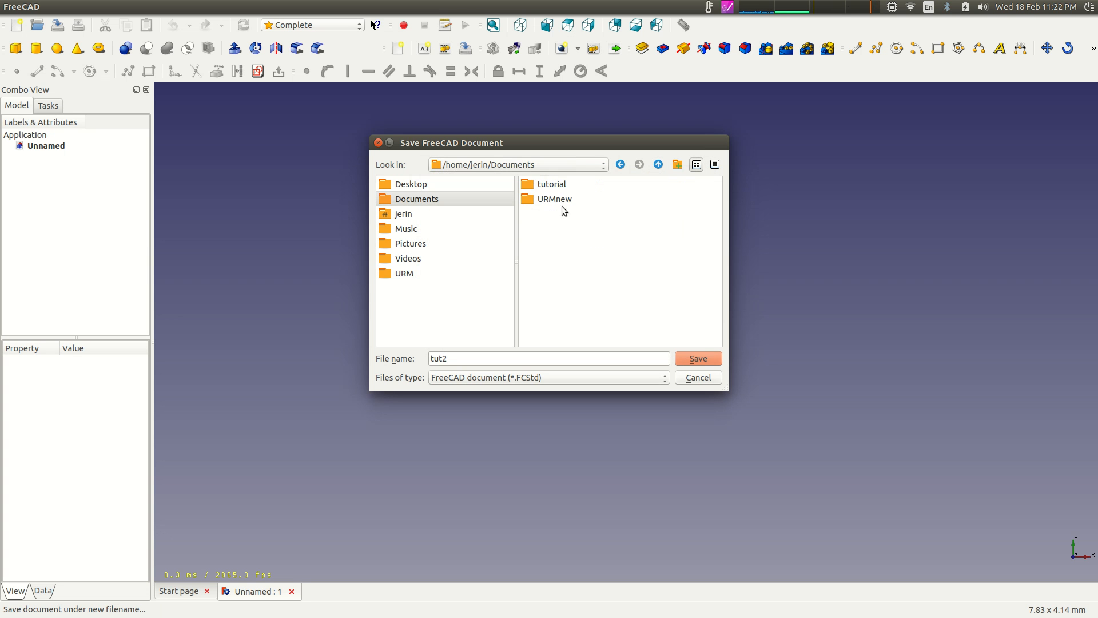
double_click(549, 186)
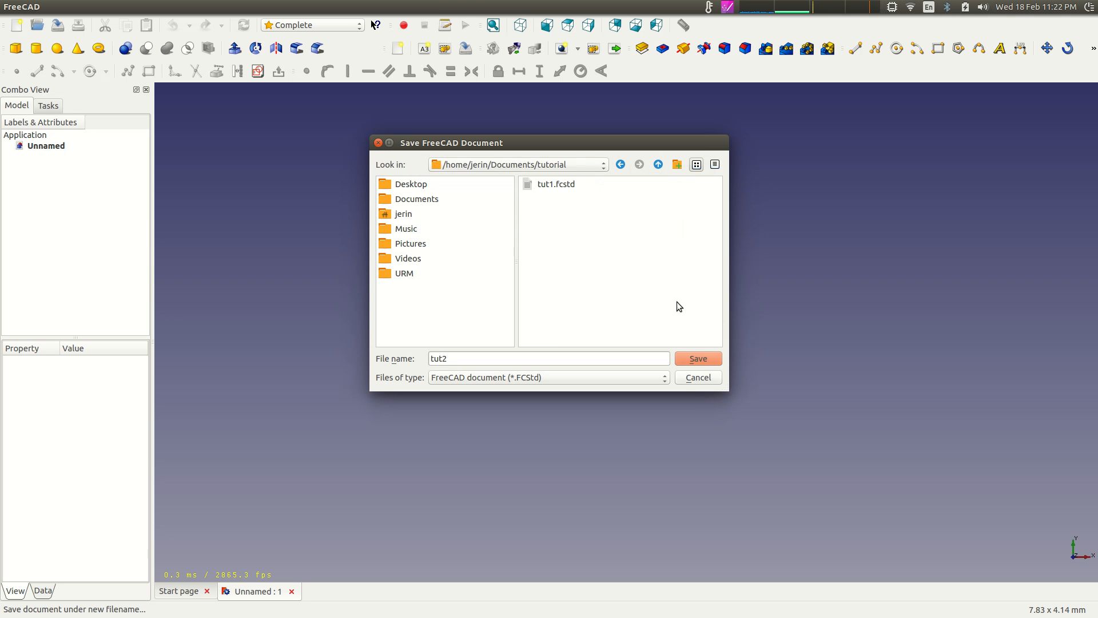
left_click(697, 359)
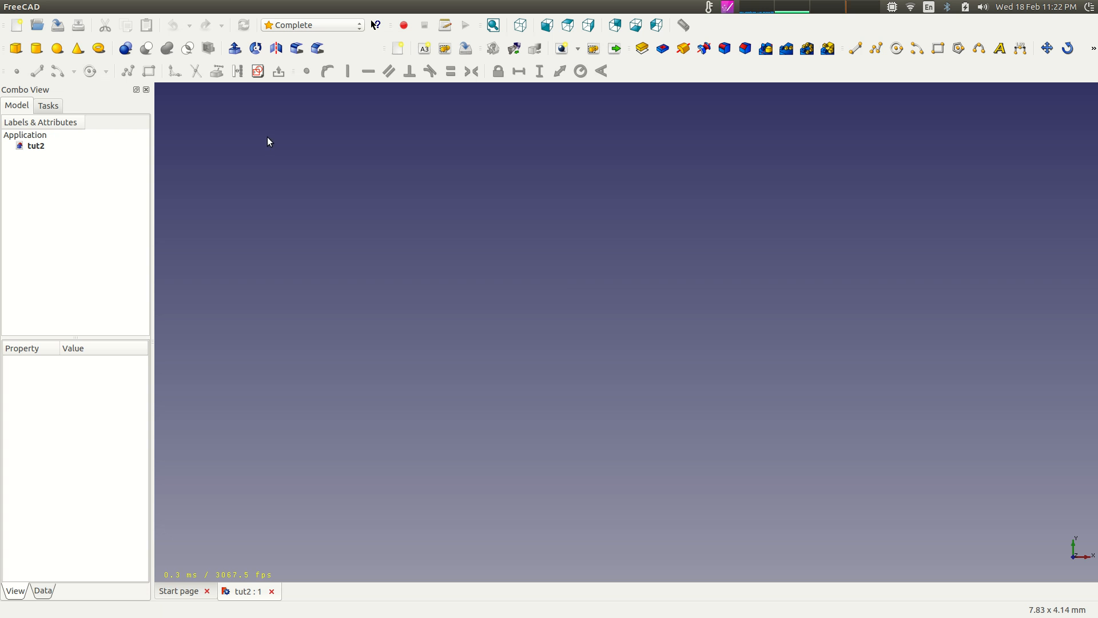
Create a new sketch on the XY-Plane with zero offset
left_click(258, 71)
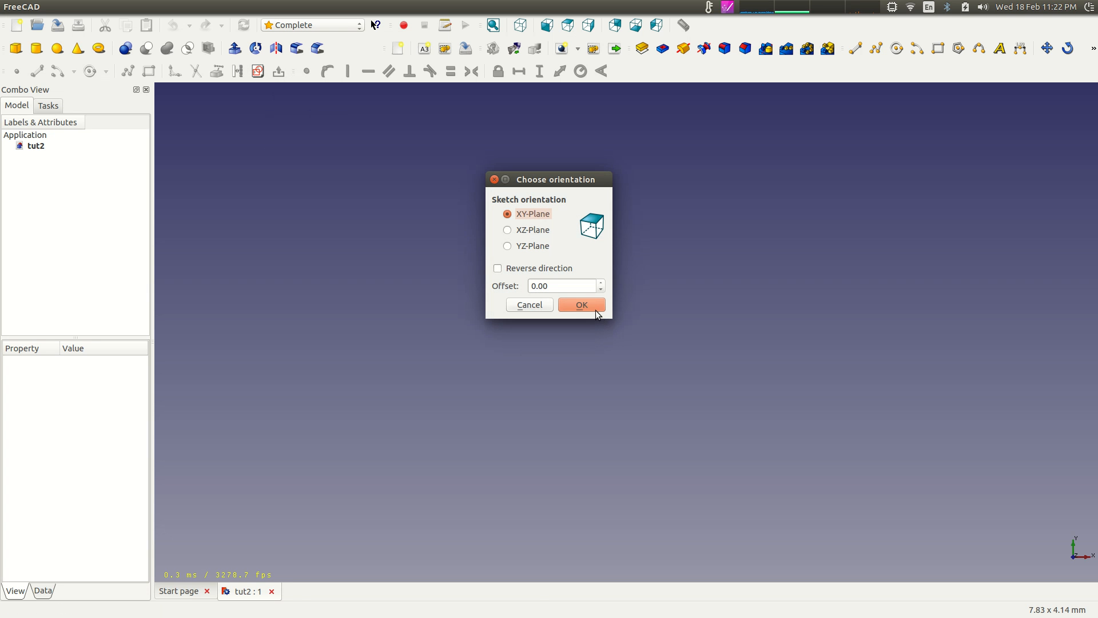
left_click(585, 303)
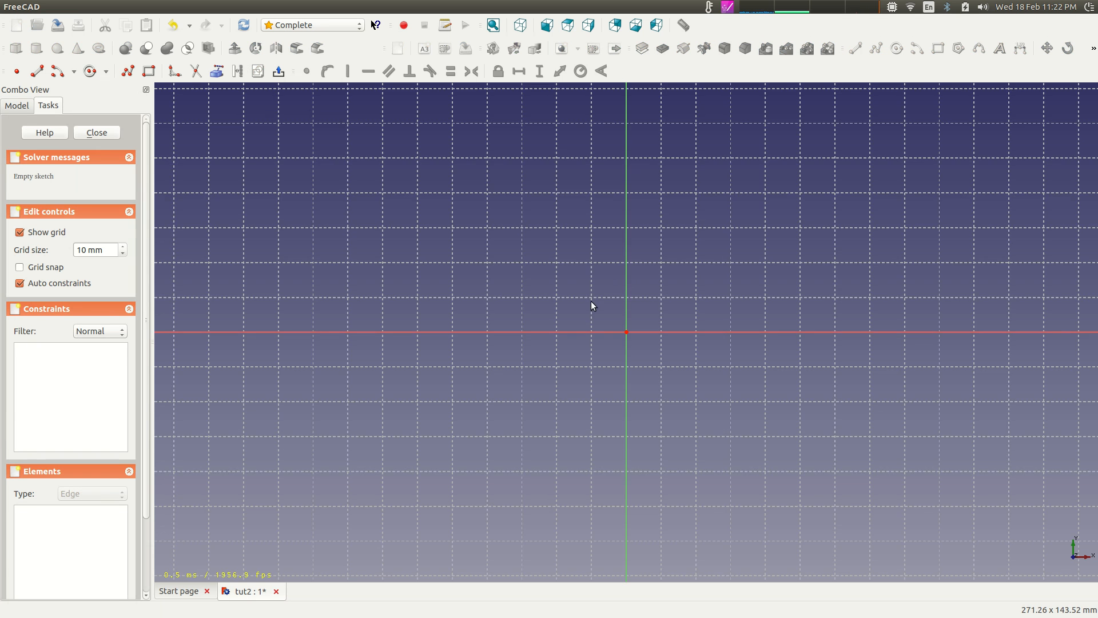
middle_click_drag(564, 266, 544, 341)
scroll(543, 341, "up", 3)
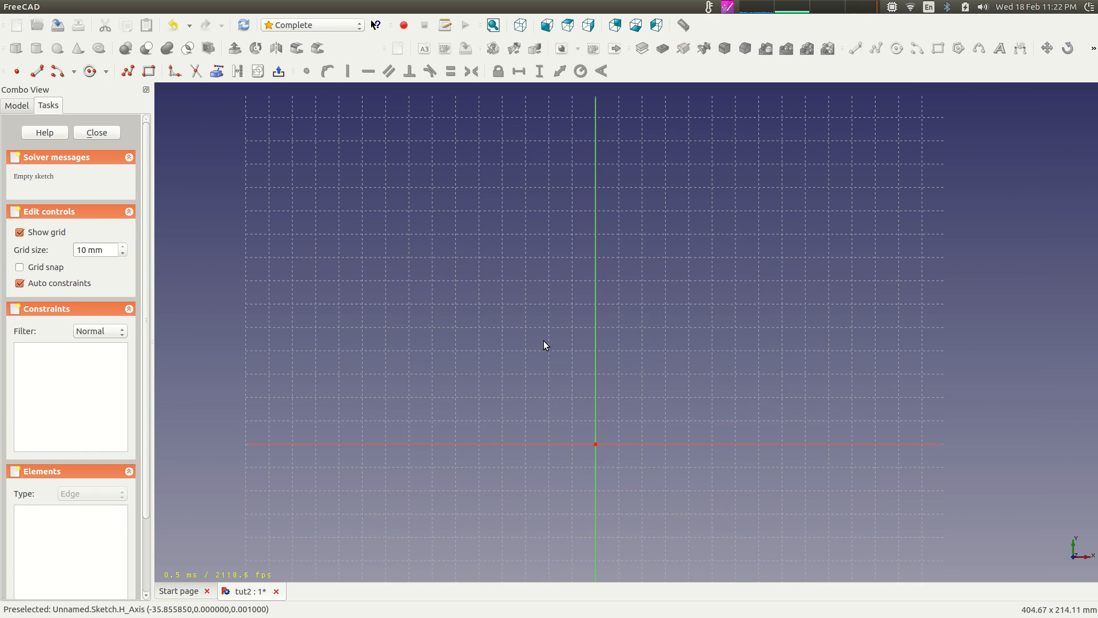
scroll(496, 292, "down", 2)
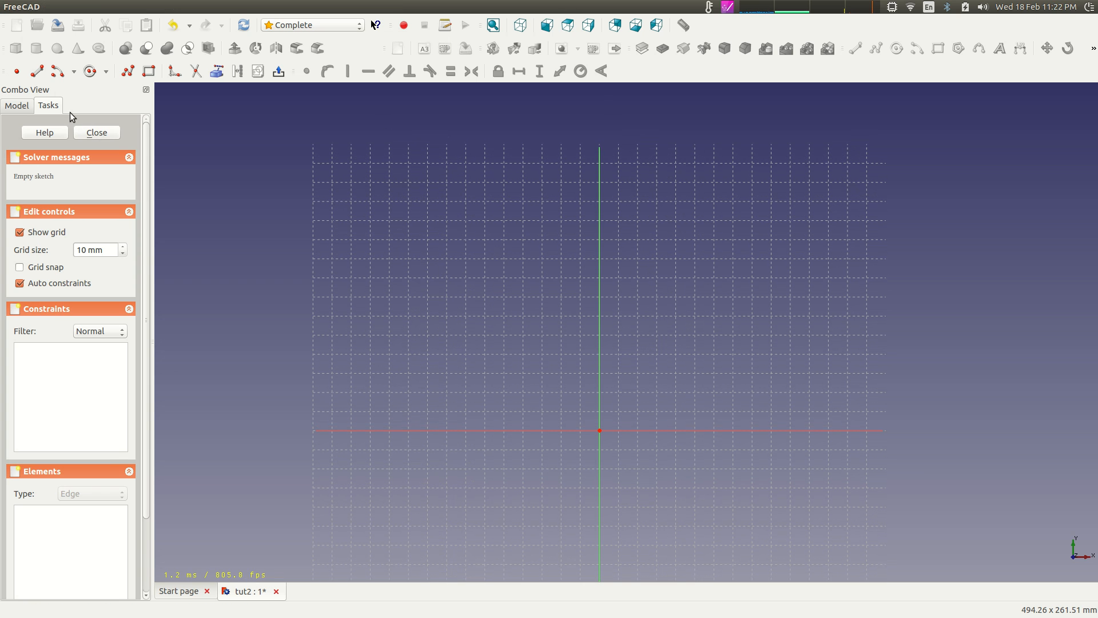
Sketch a narrow six-line polyline outline with a tapered upper end, about 11 mm wide and 135 mm tall, straddling the vertical axis above the origin
left_click(128, 71)
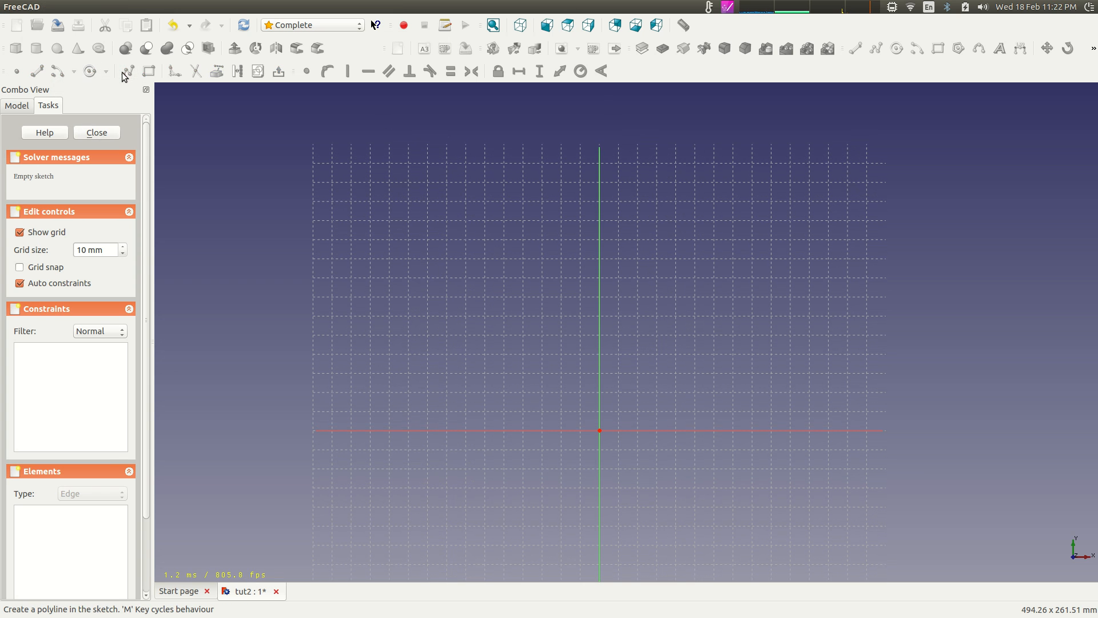
left_click(611, 395)
left_click(590, 395)
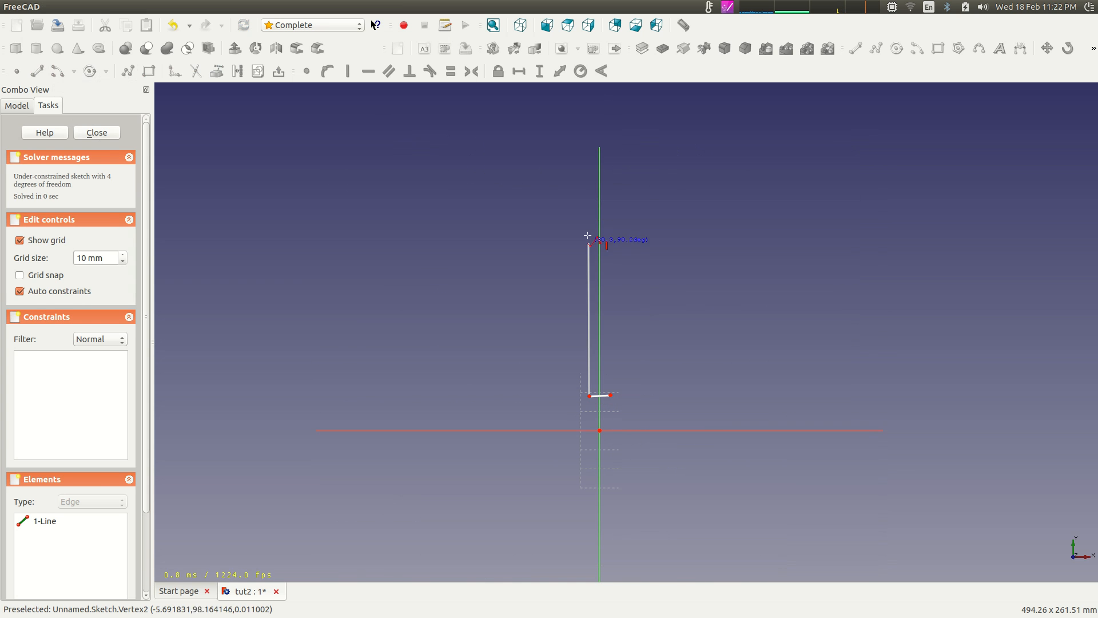
left_click(589, 157)
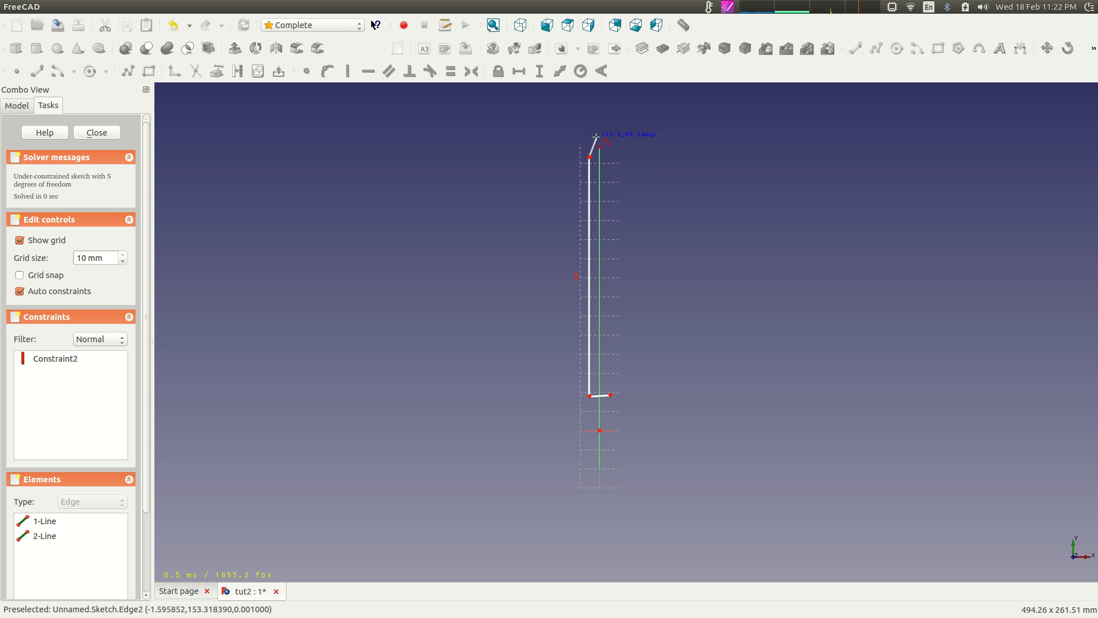
left_click(596, 137)
left_click(604, 138)
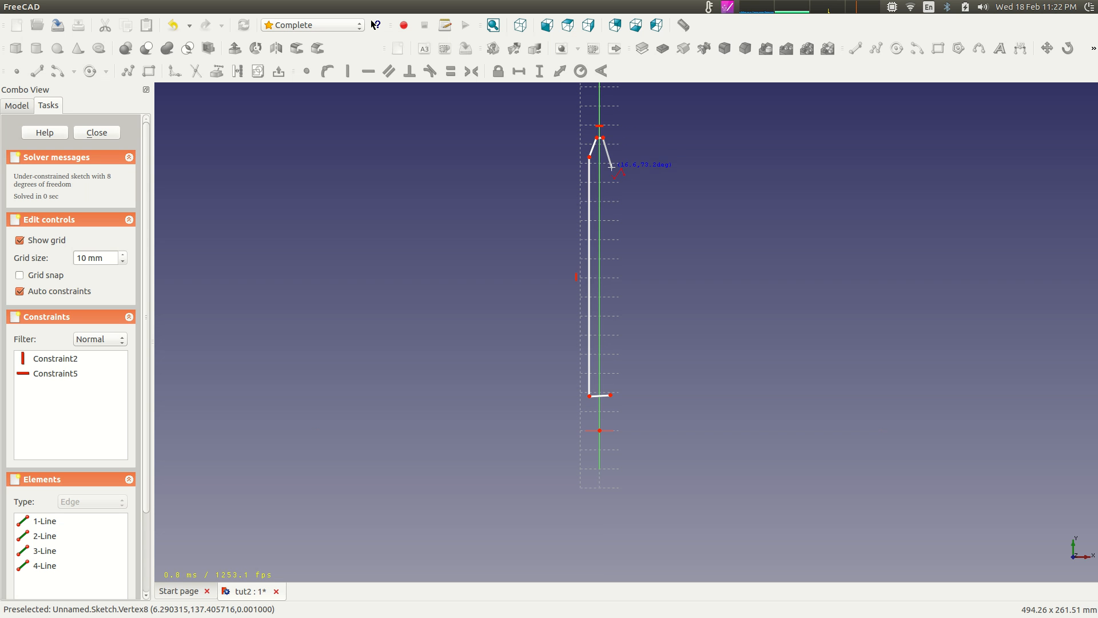
left_click(610, 159)
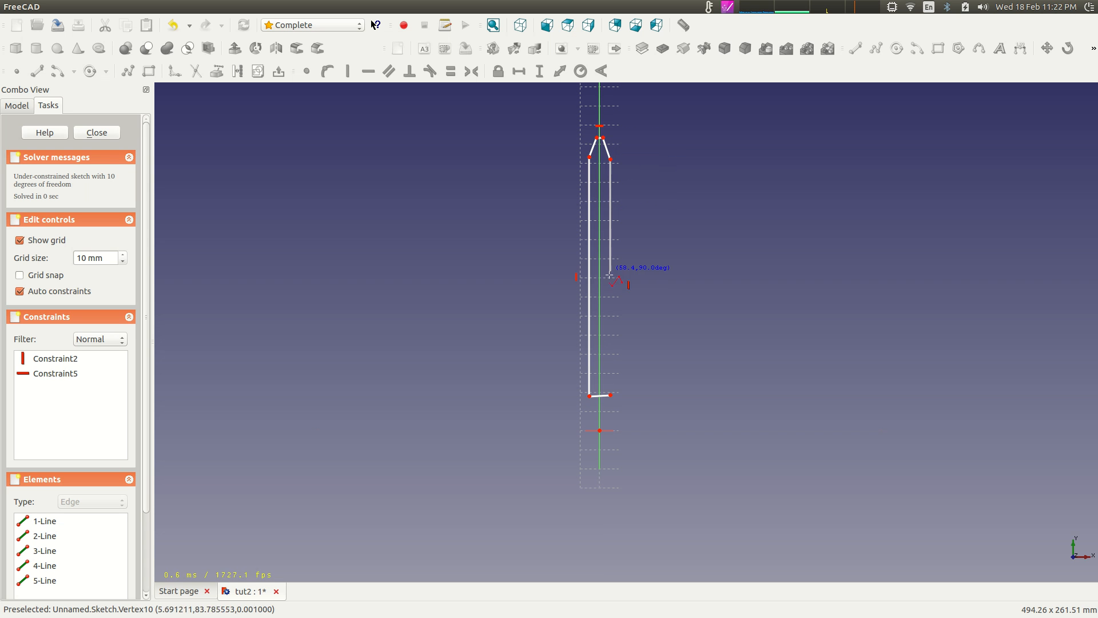
left_click(611, 395)
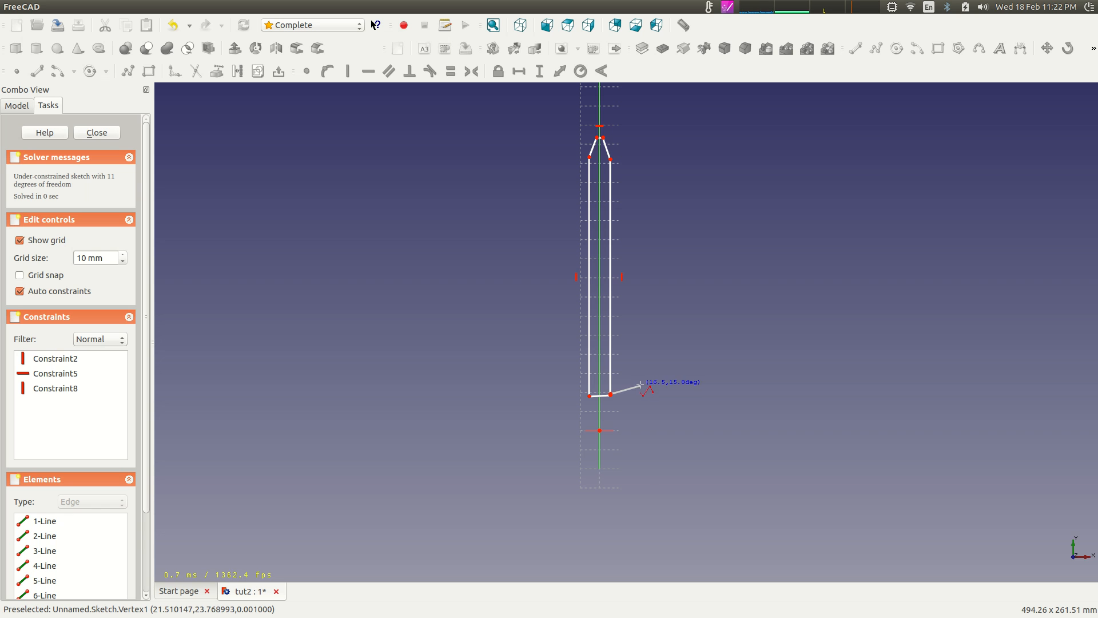
key("Escape")
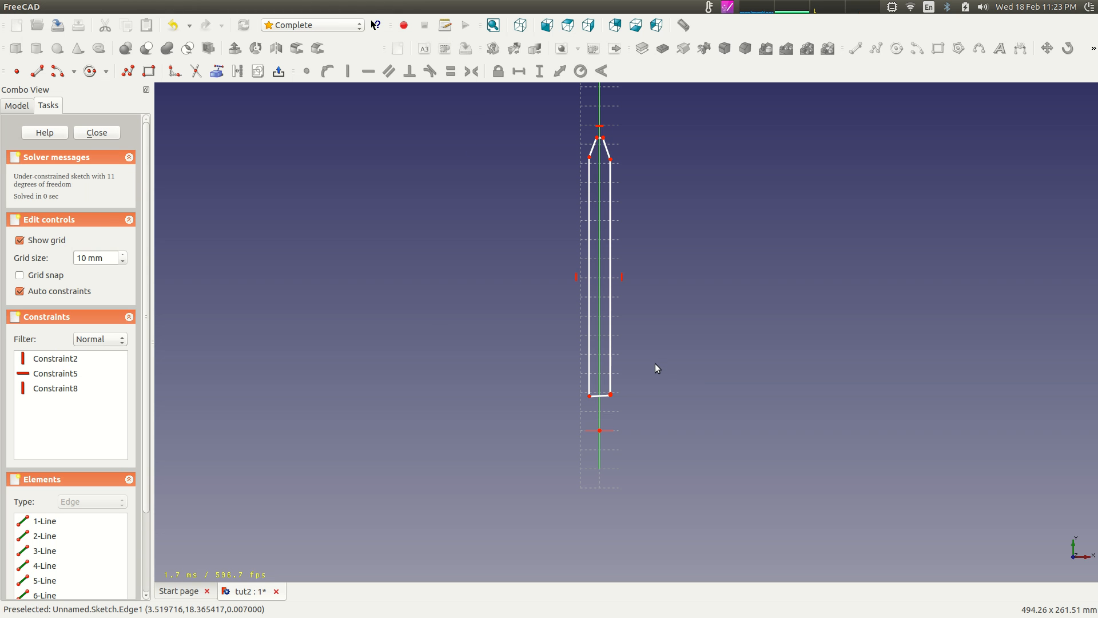
scroll(629, 399, "up", 2)
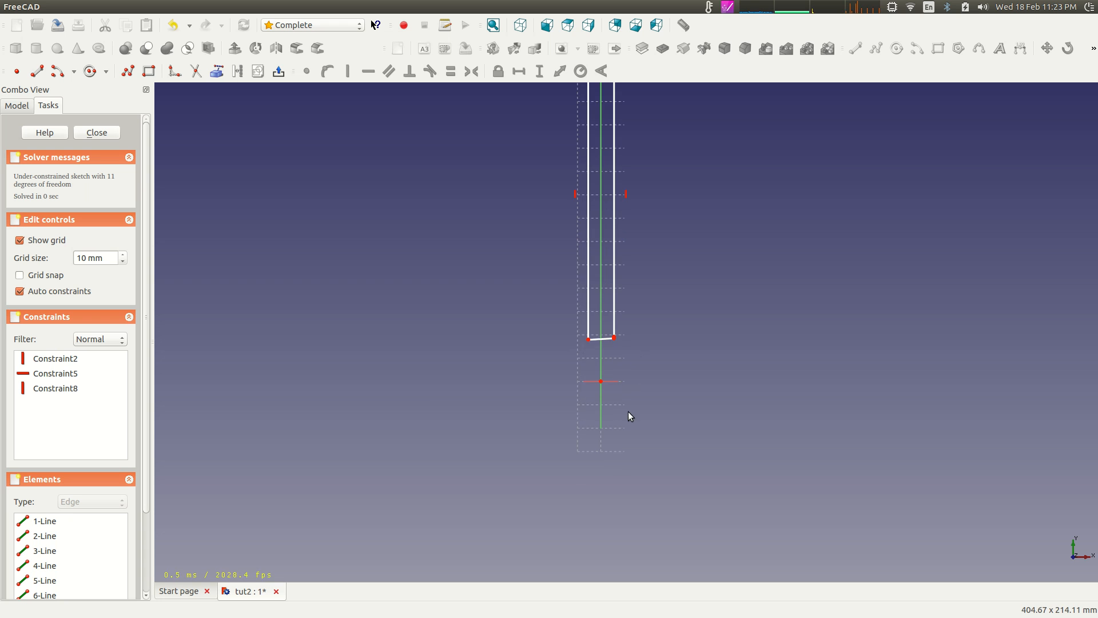
scroll(613, 455, "up", 4)
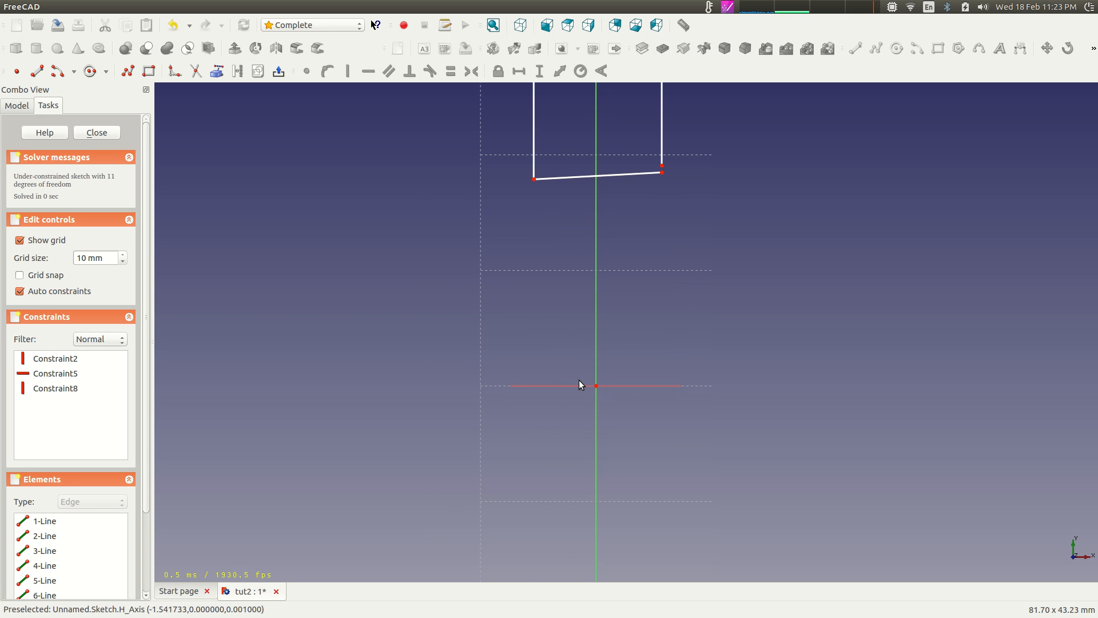
scroll(579, 385, "down", 3)
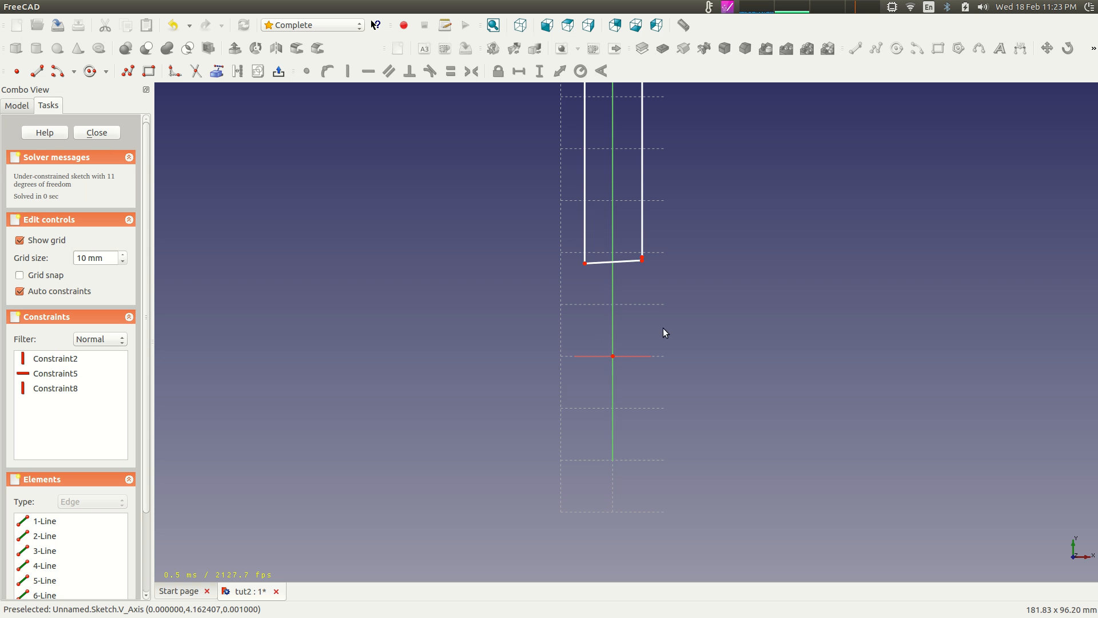
scroll(647, 315, "up", 5)
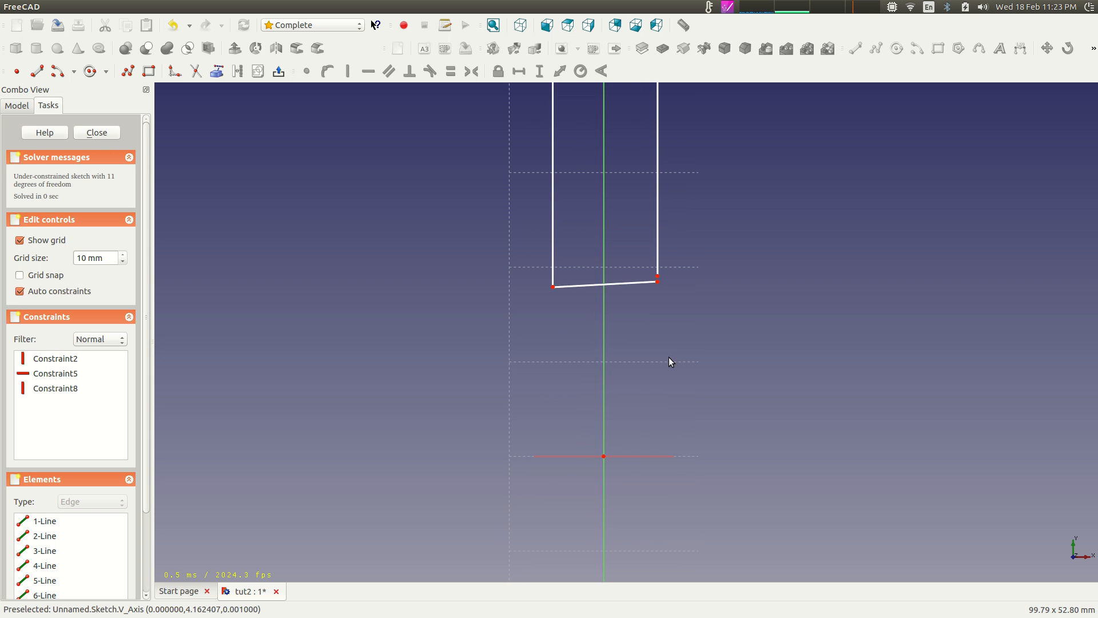
Apply a horizontal constraint to the slanted bottom line of the profile
scroll(700, 313, "down", 10)
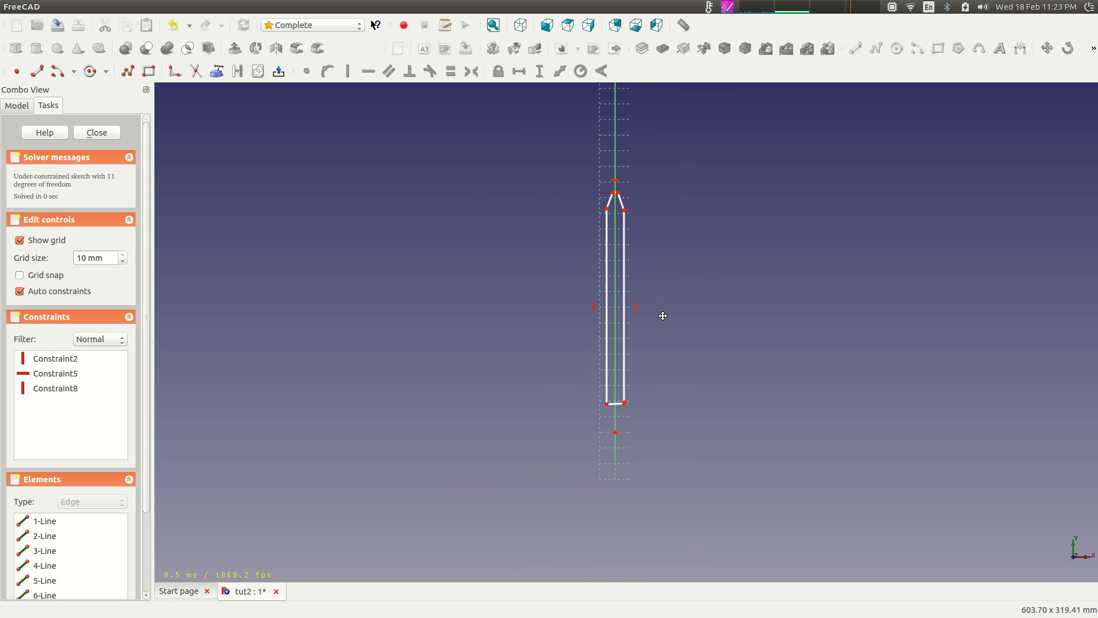
scroll(663, 320, "up", 1)
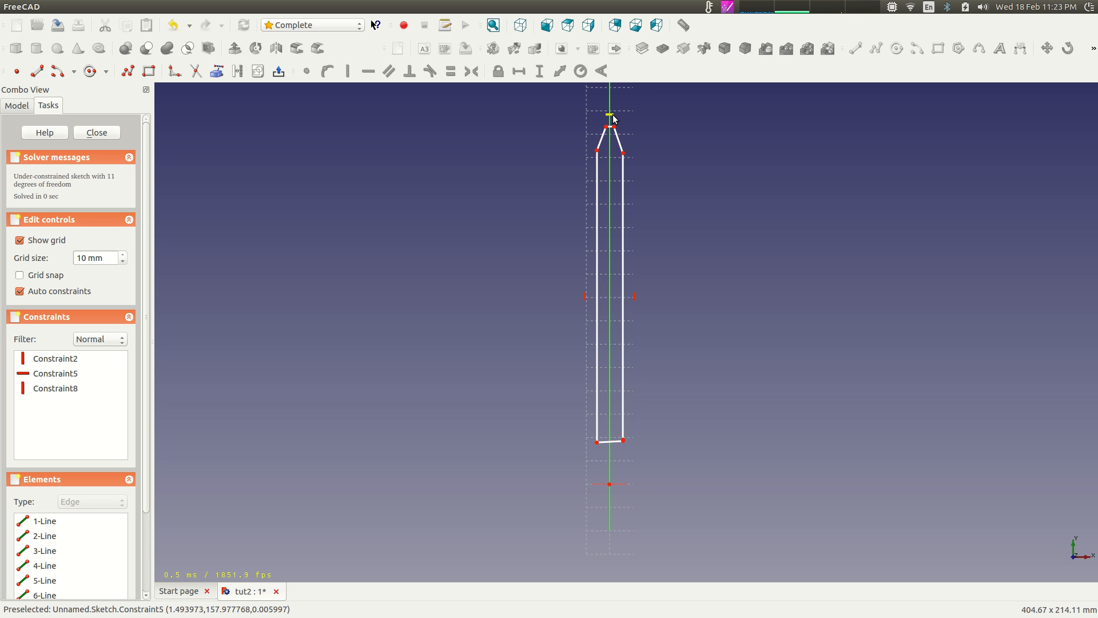
scroll(655, 395, "up", 3)
scroll(704, 298, "up", 2)
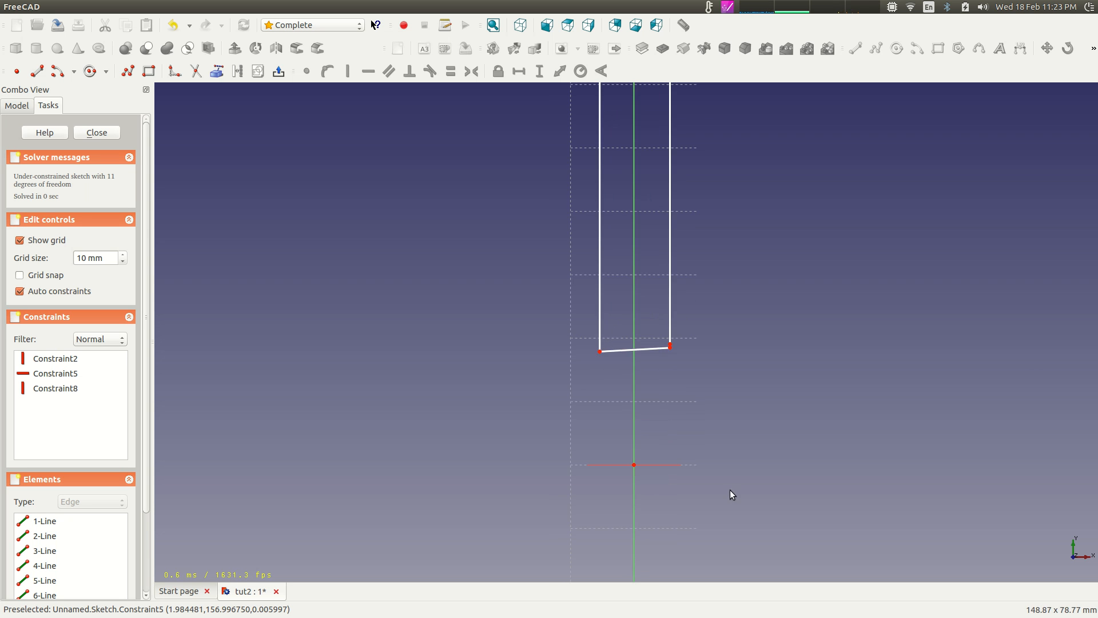
left_click(655, 349)
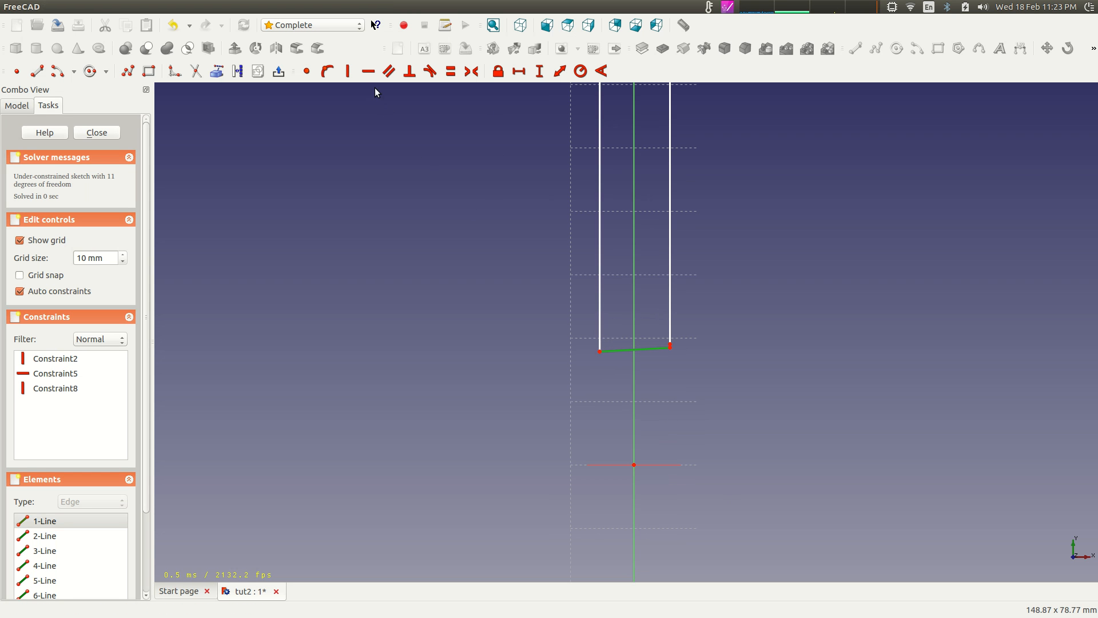
left_click(368, 71)
Close the gap at the profile's lower right corner by making the two open endpoints coincident
scroll(659, 379, "up", 6)
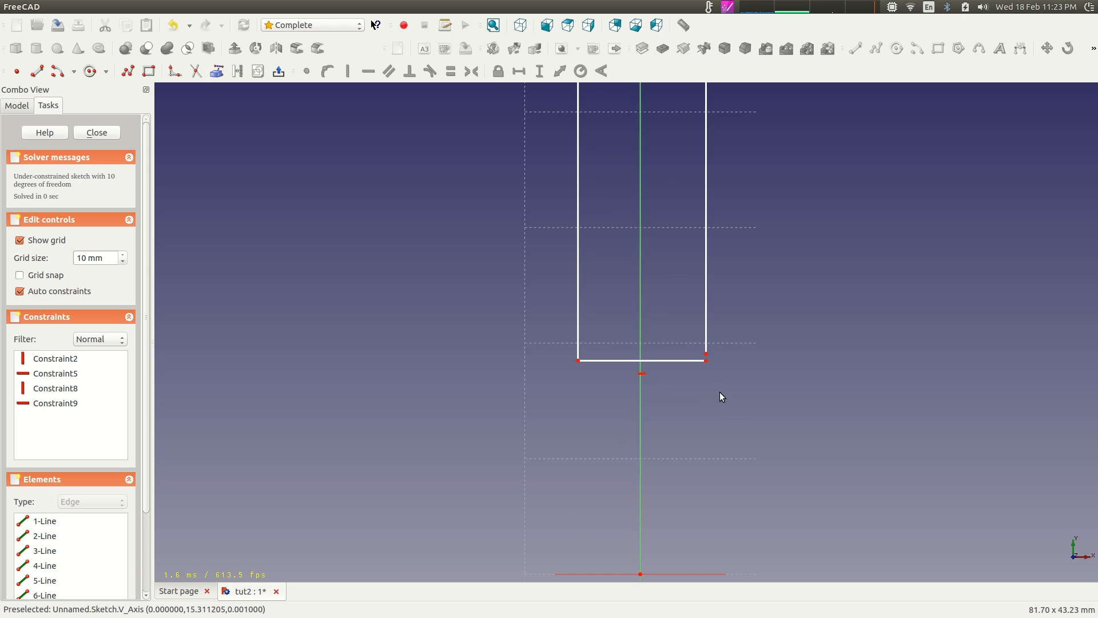
middle_click_drag(802, 454, 789, 448)
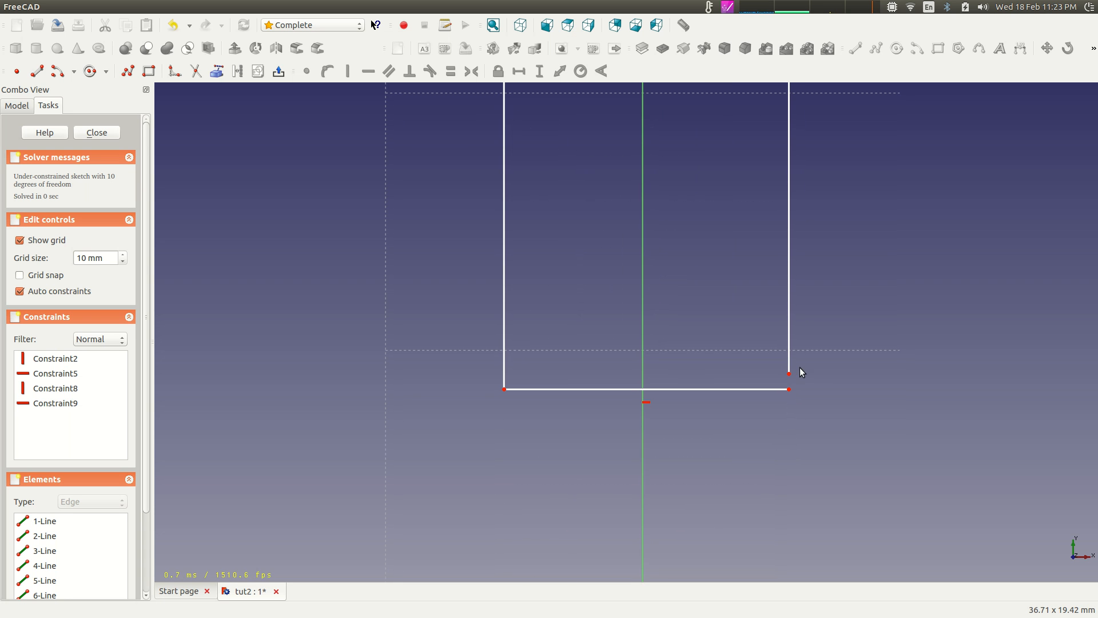
scroll(729, 342, "down", 10)
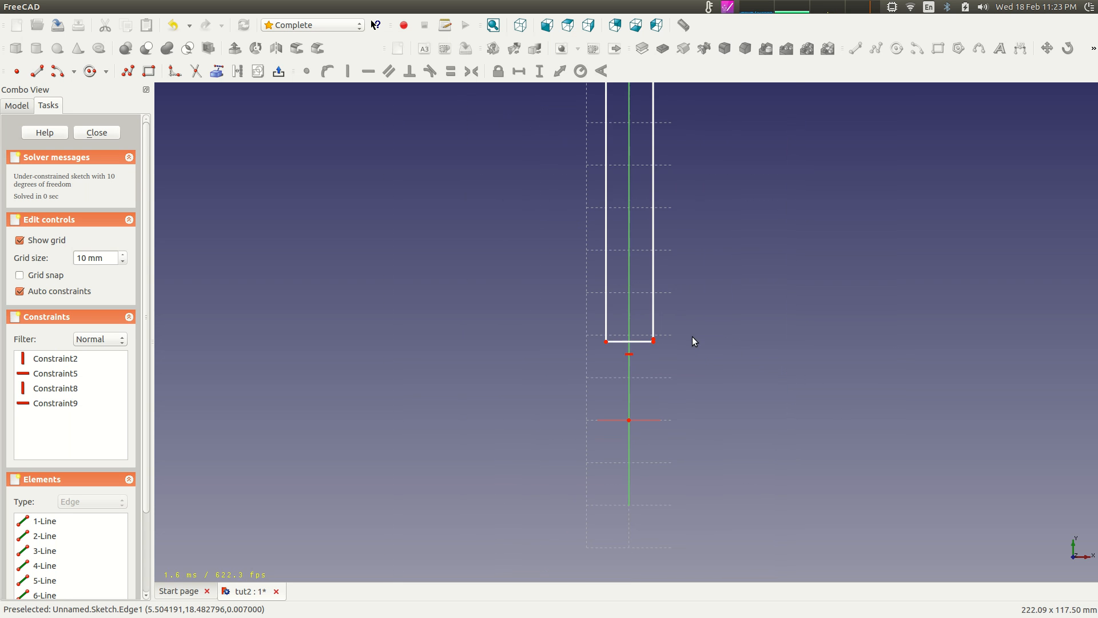
key("ctrl+Tab")
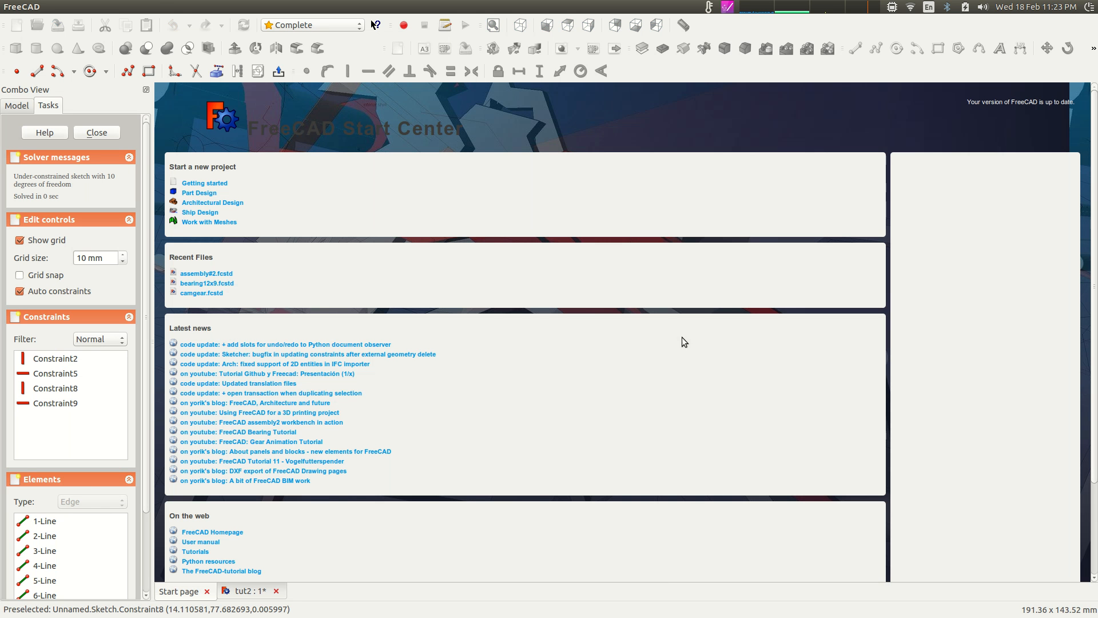
left_click(246, 591)
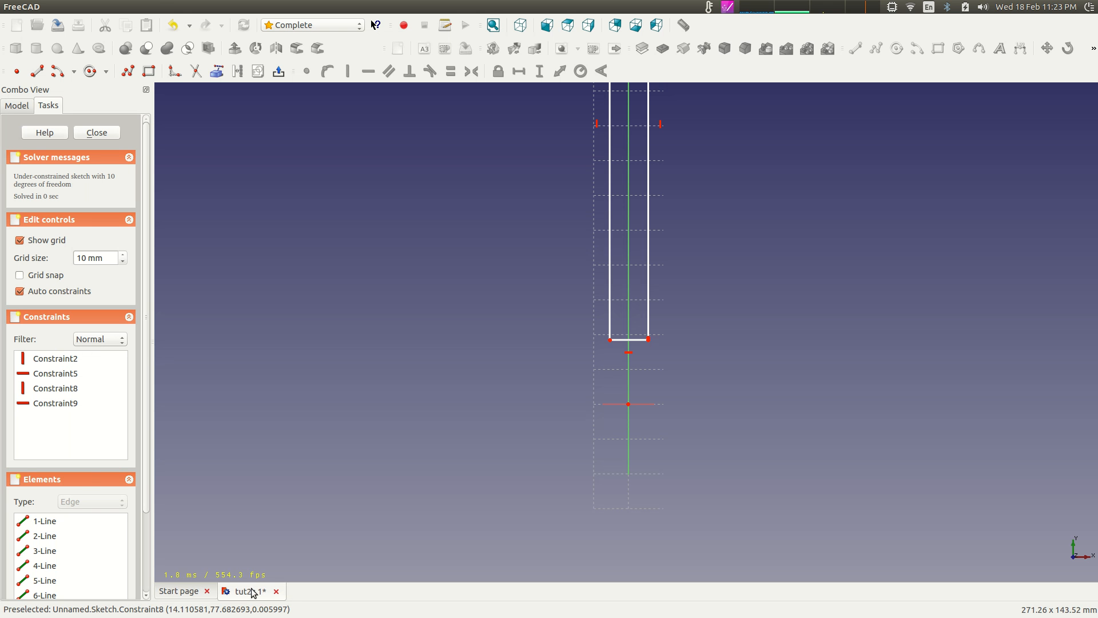
scroll(738, 369, "up", 8)
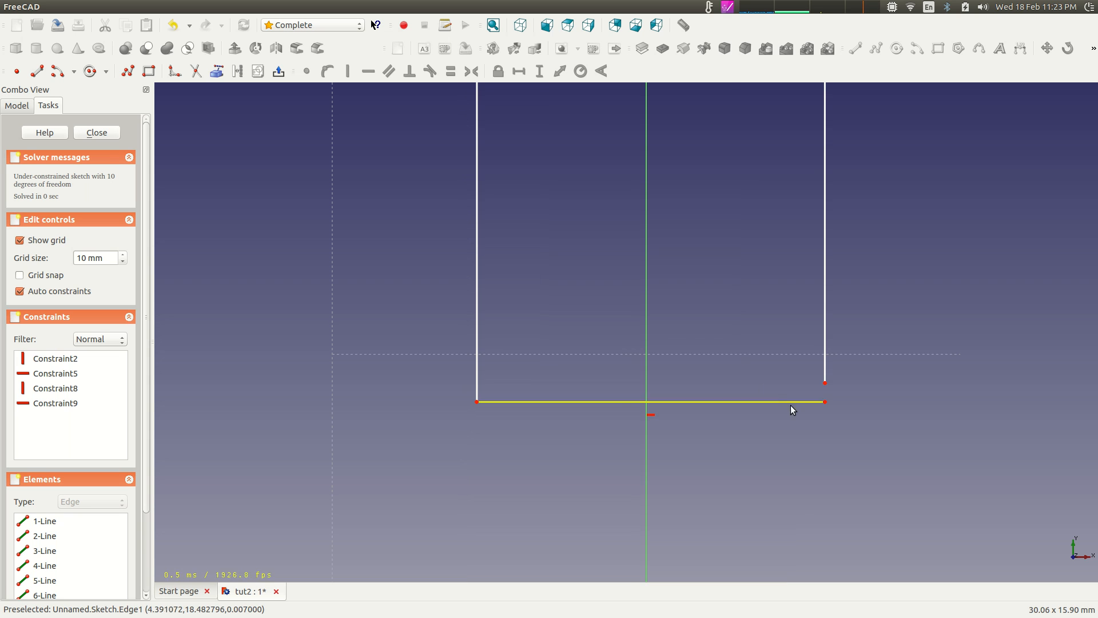
left_click(826, 383)
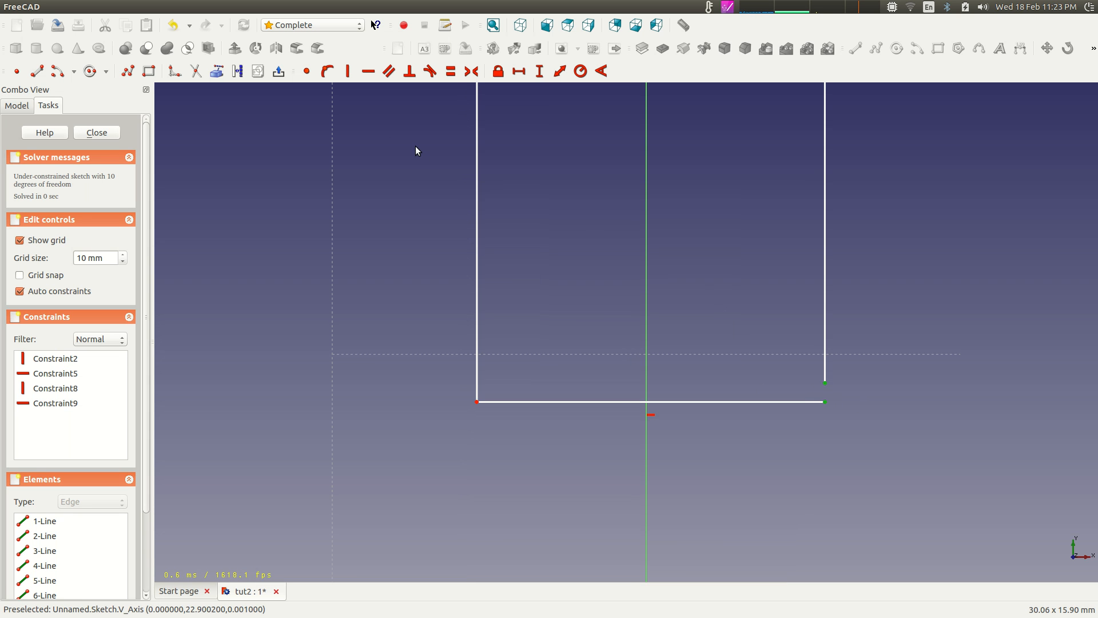
left_click(306, 72)
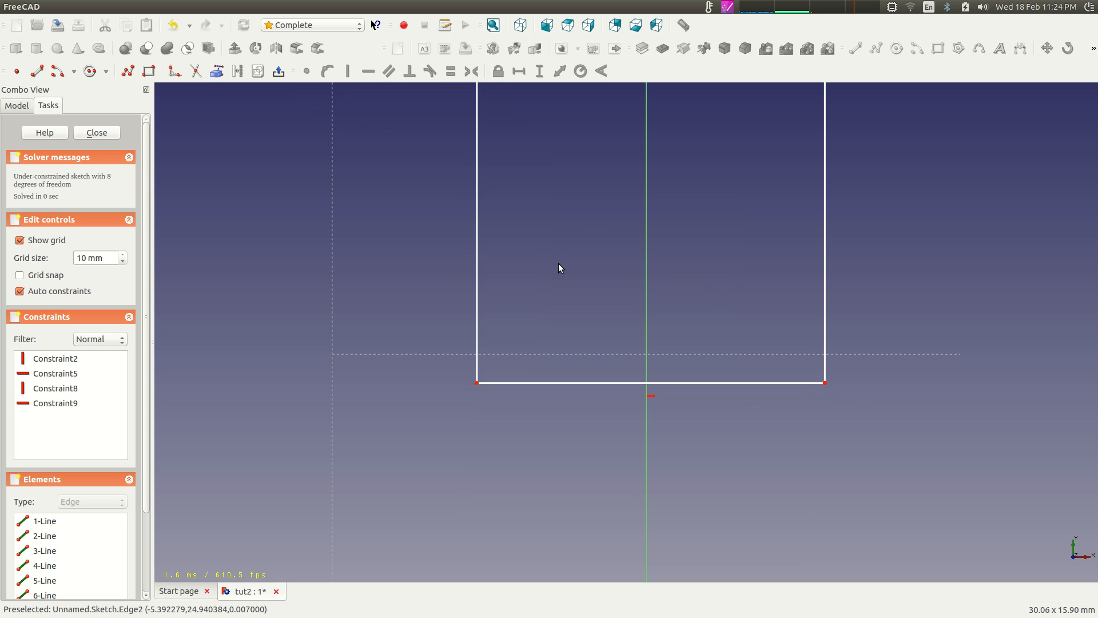
Inspect the corner points of the profile's tapered upper end and the overall outline
scroll(572, 273, "down", 3)
scroll(572, 279, "down", 5)
scroll(675, 216, "up", 2)
middle_click_drag(644, 197, 617, 492)
scroll(594, 460, "up", 5)
mouse_move(352, 465)
middle_mouse_down()
mouse_move(689, 147)
mouse_move(658, 41)
mouse_move(663, 84)
middle_mouse_up()
scroll(663, 84, "down", 7)
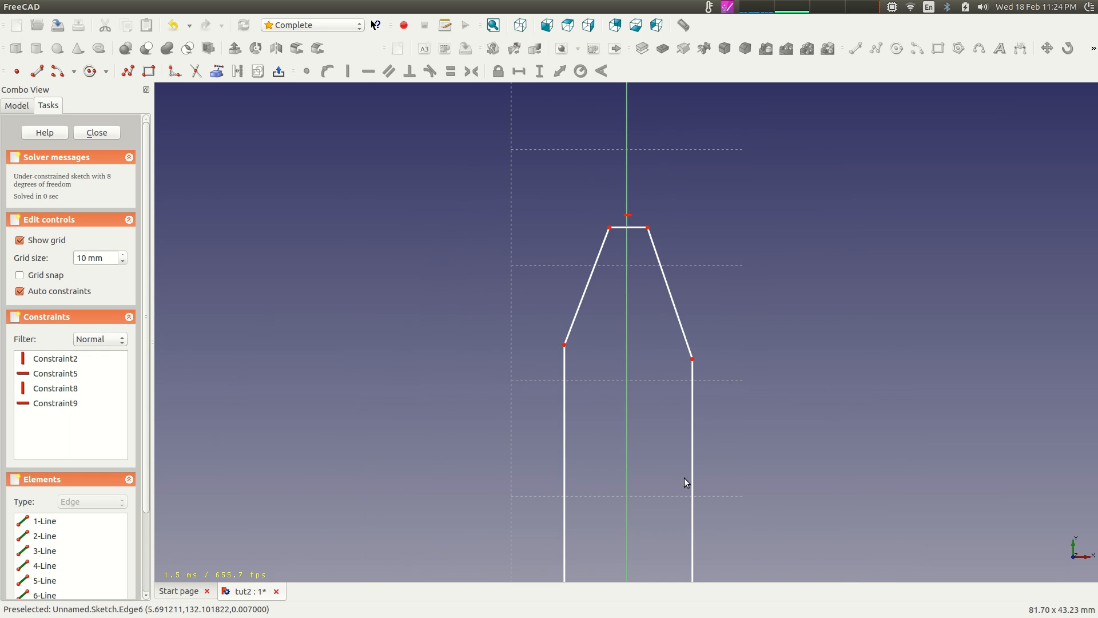
middle_click_drag(633, 461, 630, 331)
scroll(631, 328, "down", 5)
scroll(630, 328, "down", 2)
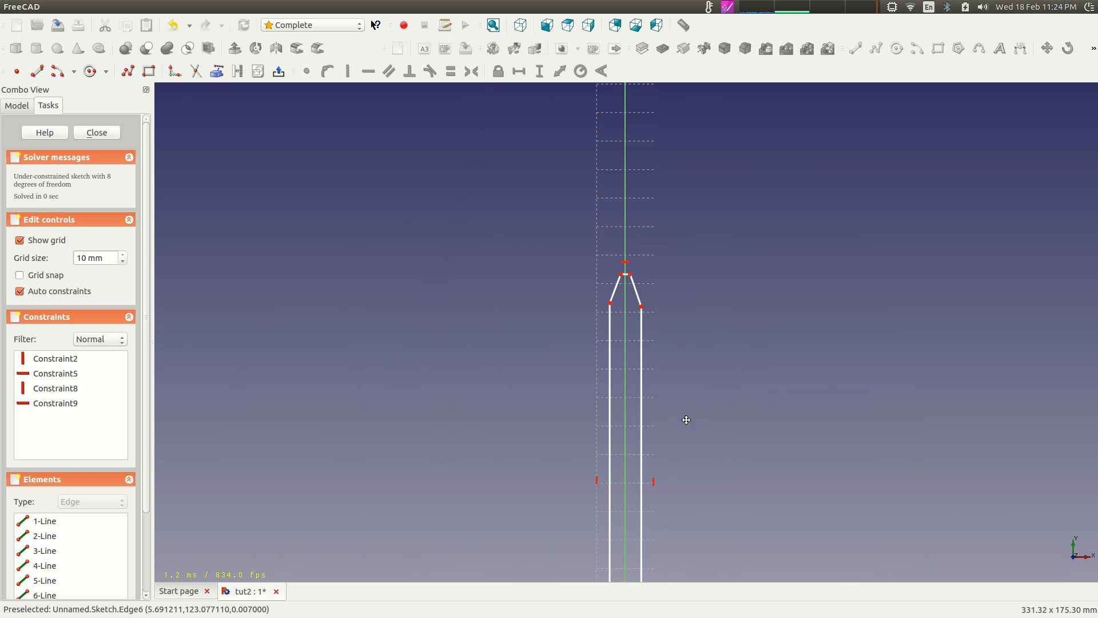
middle_click_drag(684, 419, 697, 251)
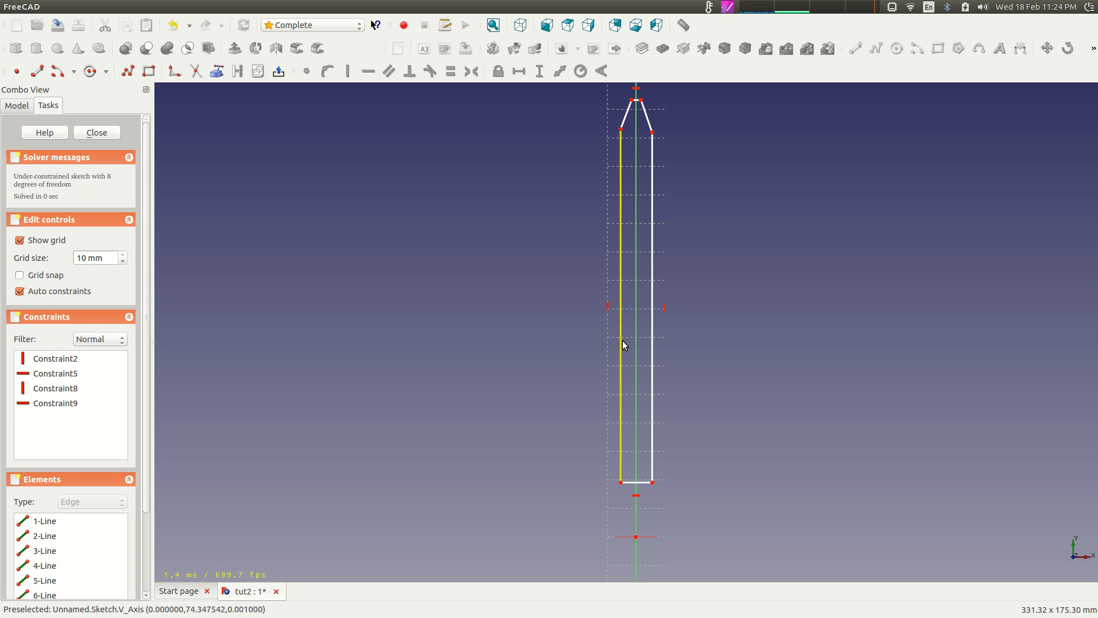
Constrain the distance between the profile's two bottom corners to 3 mm
left_click(622, 484)
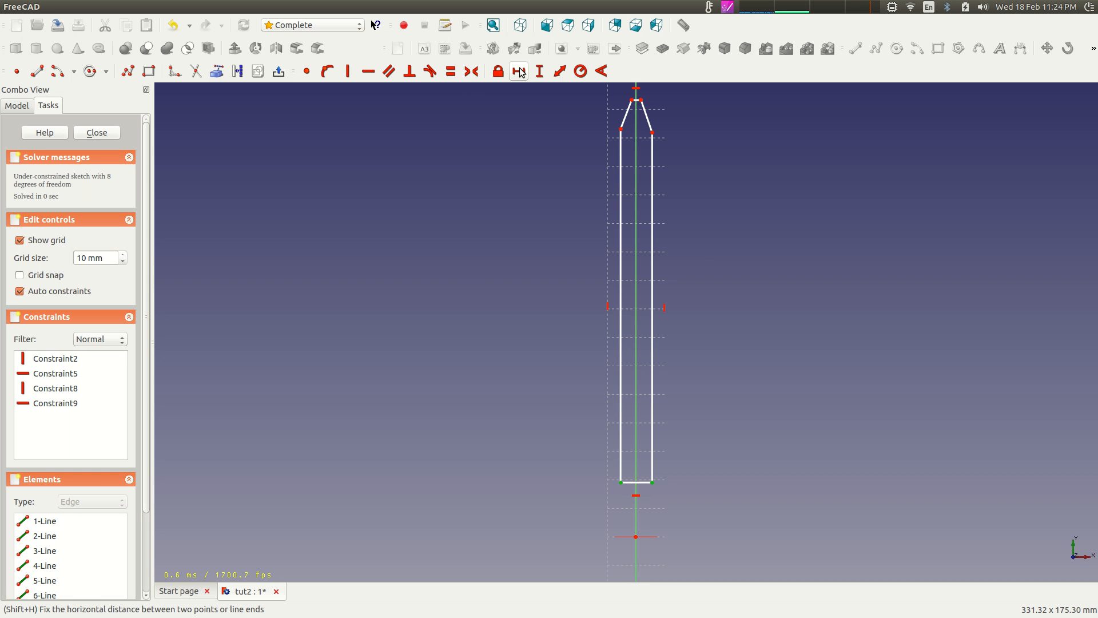
left_click(564, 77)
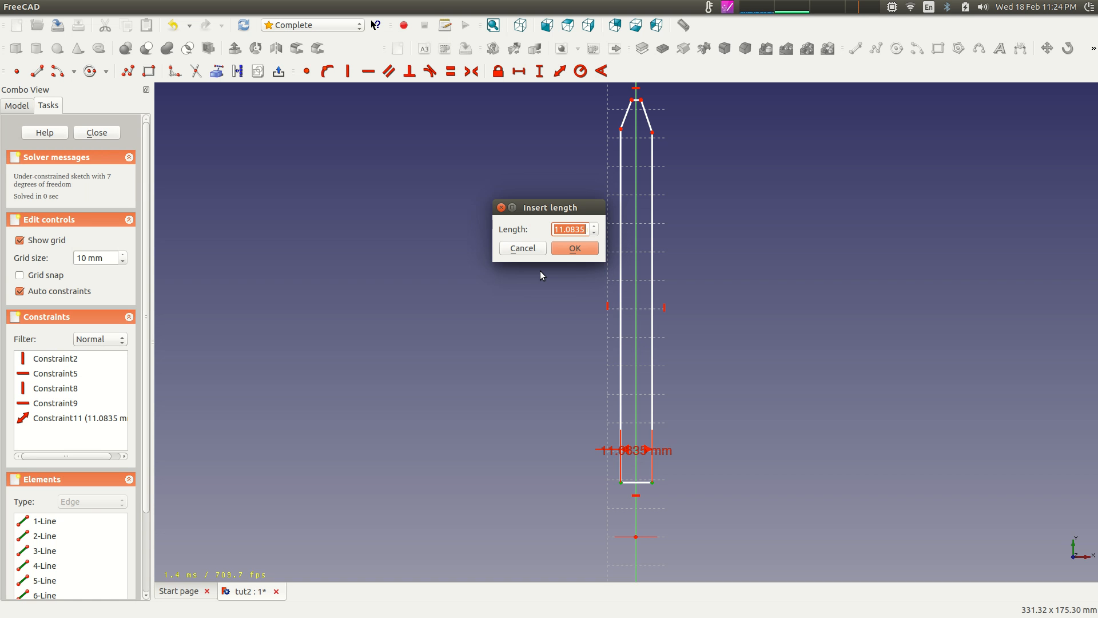
type("3mm")
key("Return")
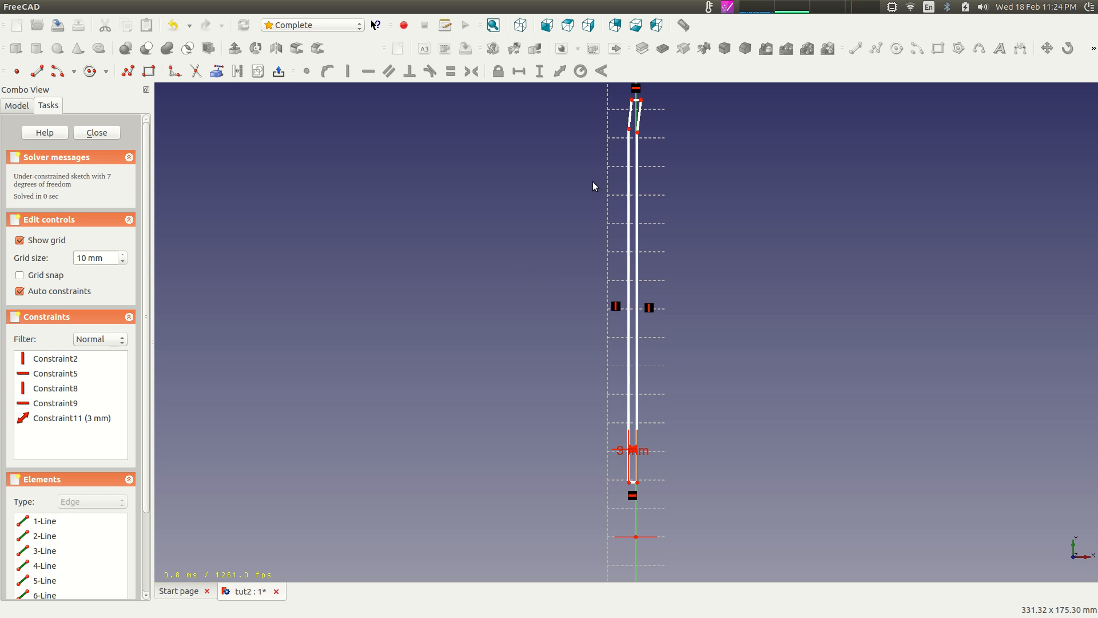
Make the two shoulder points below the profile's tapered tip symmetric about the vertical axis
scroll(607, 250, "up", 8)
scroll(745, 263, "down", 6)
mouse_move(667, 135)
middle_mouse_down()
mouse_move(663, 293)
mouse_move(667, 249)
middle_mouse_up()
middle_click_drag(698, 168, 714, 331)
scroll(709, 329, "up", 4)
scroll(709, 329, "up", 1)
middle_click_drag(758, 170, 757, 209)
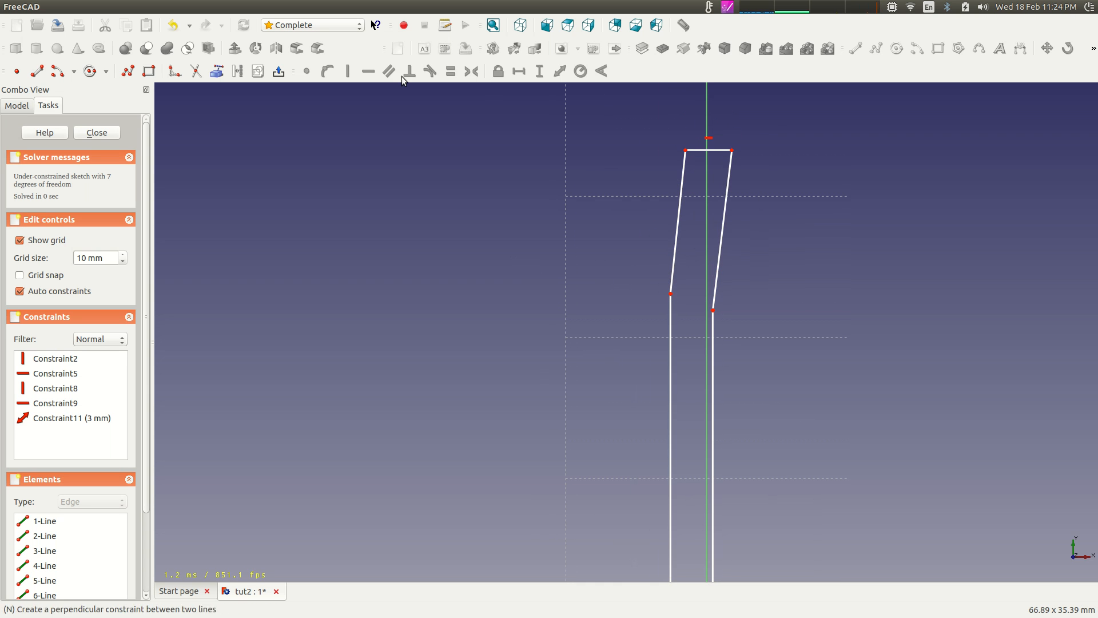
left_click(671, 294)
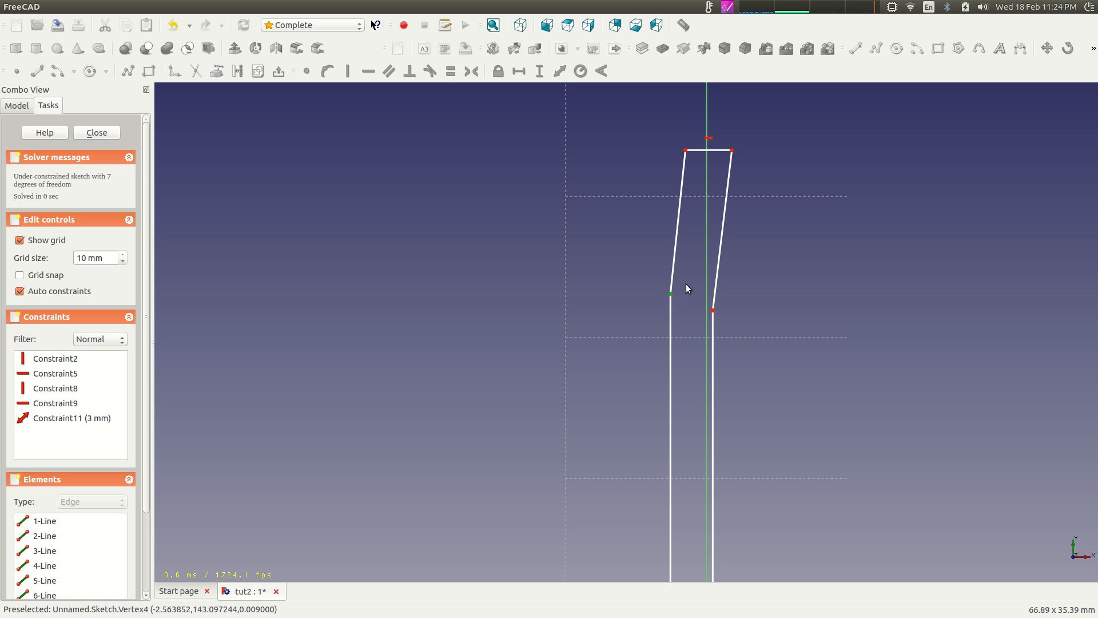
left_click(707, 269)
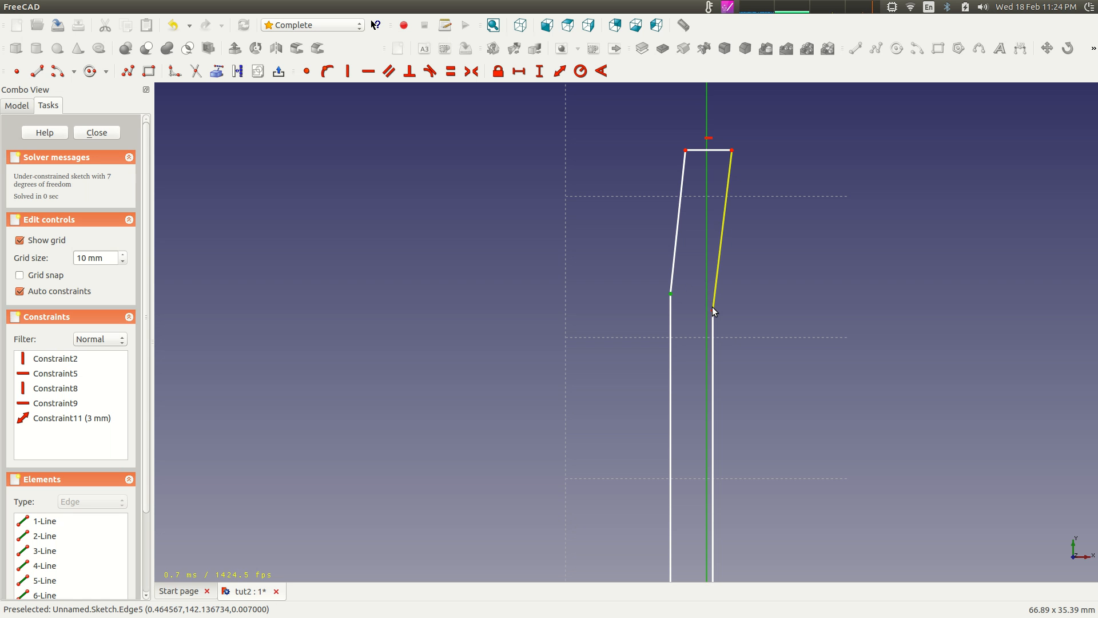
left_click(713, 309)
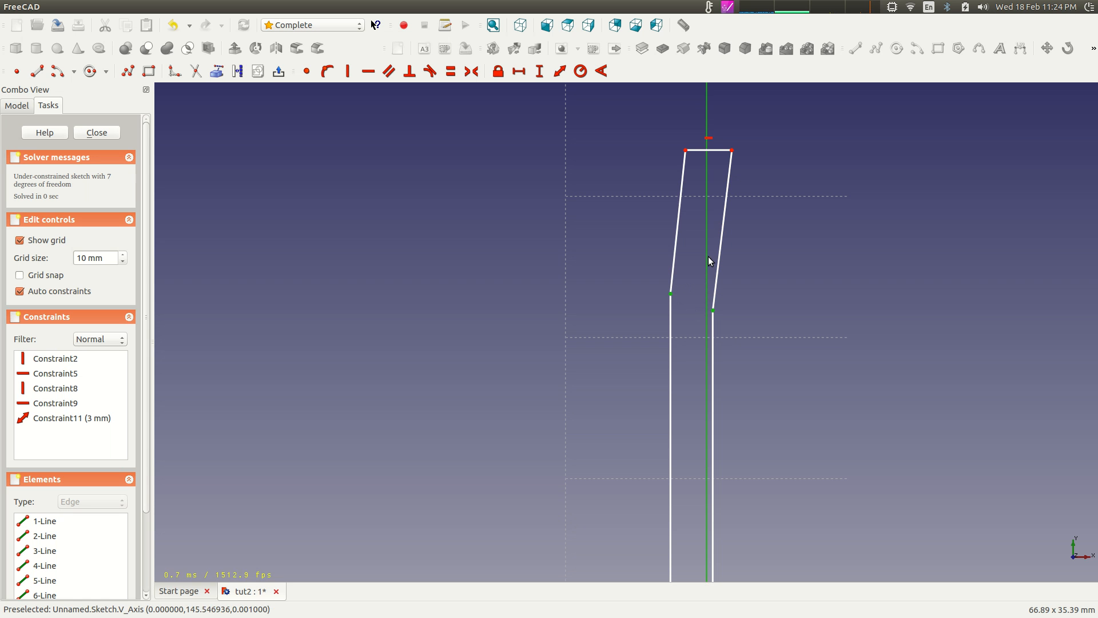
left_click(474, 73)
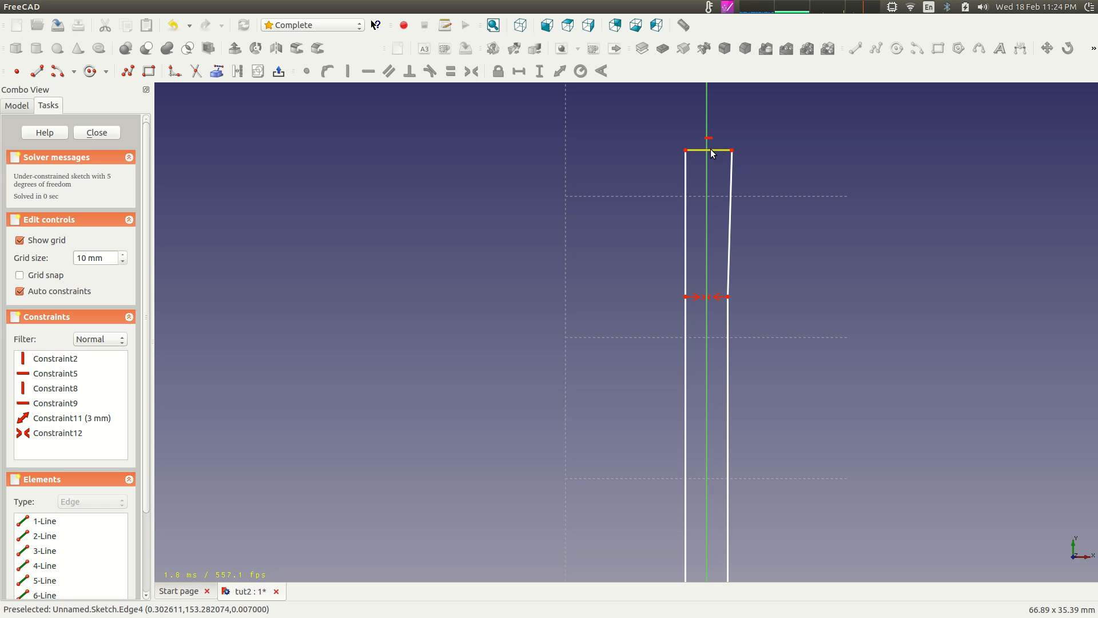
Make the two endpoints of the short top edge symmetric about the vertical axis
left_click(687, 149)
left_click(707, 116)
left_click(731, 150)
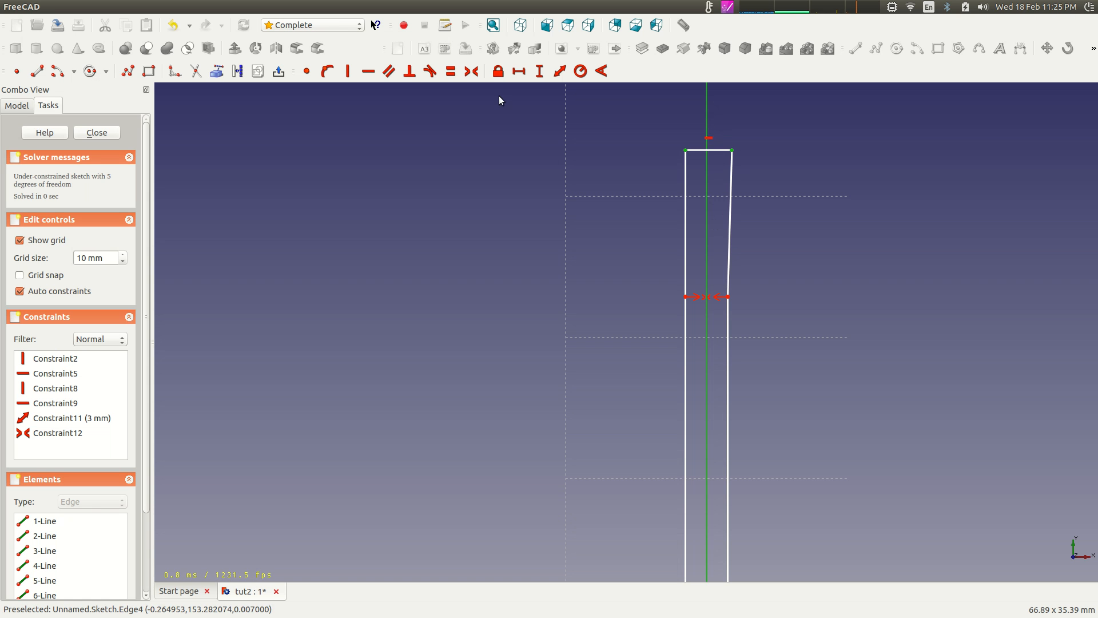
left_click(472, 71)
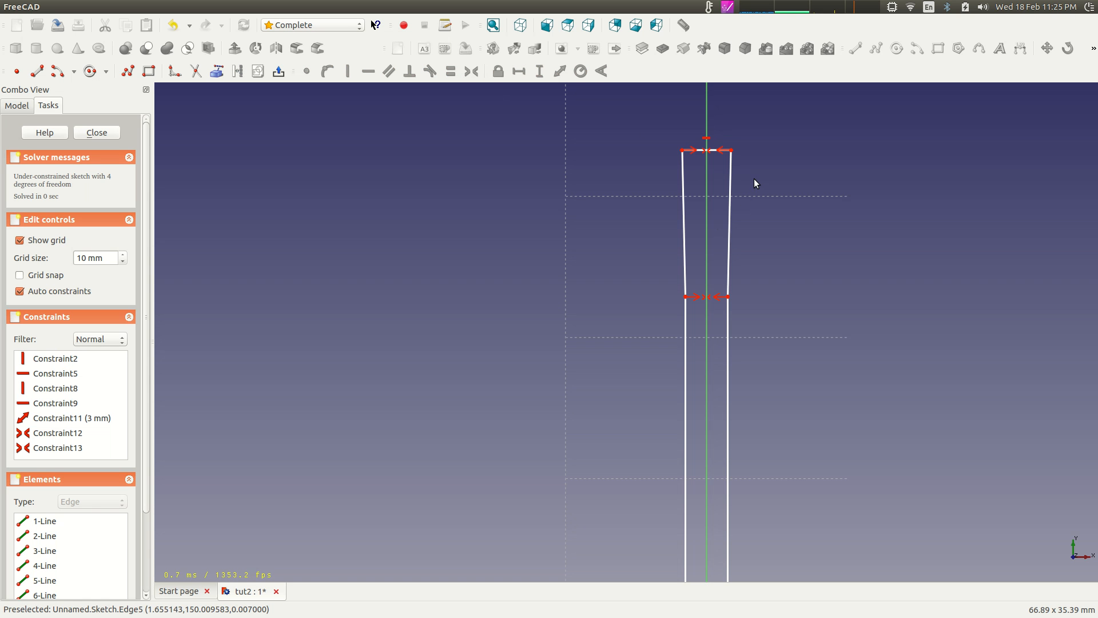
Constrain the length of the profile's top edge to 1.5 mm
left_click(695, 150)
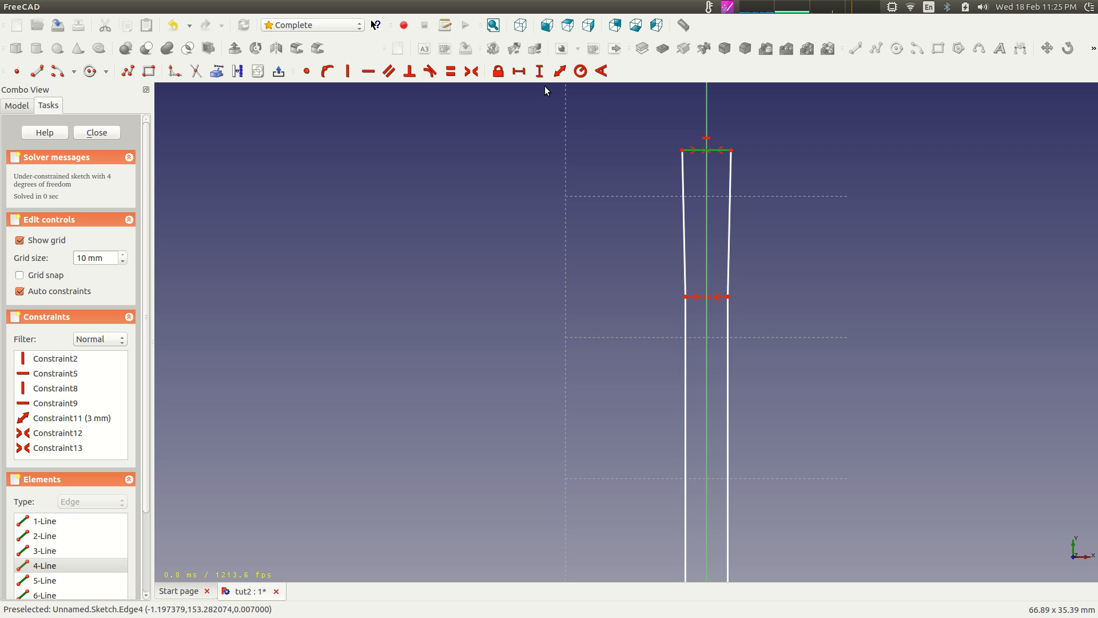
left_click(559, 71)
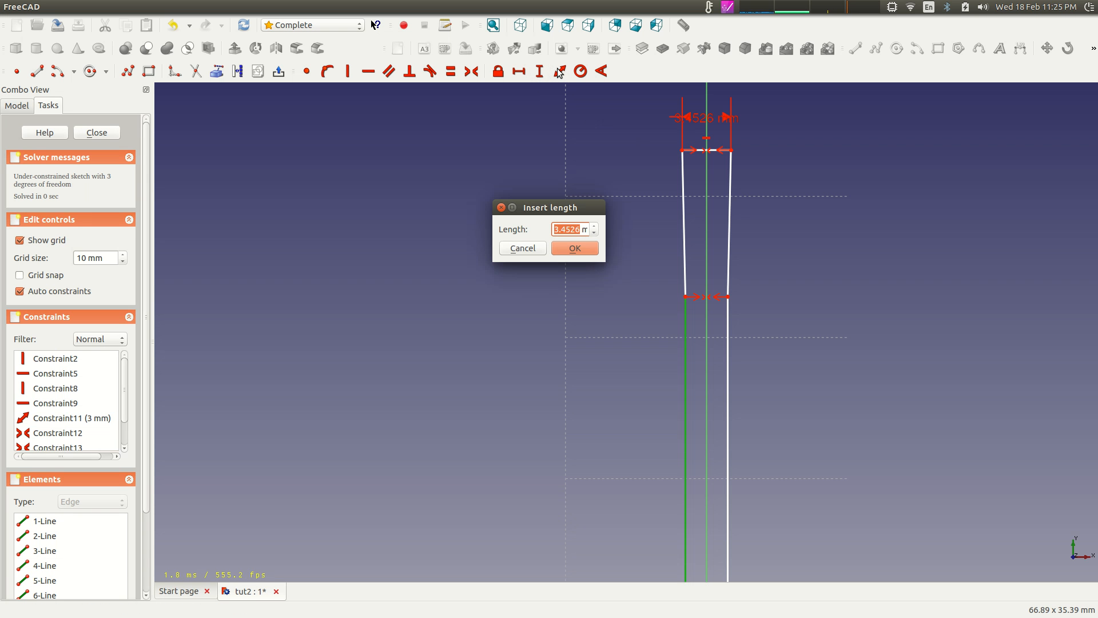
type("1.5")
key("Return")
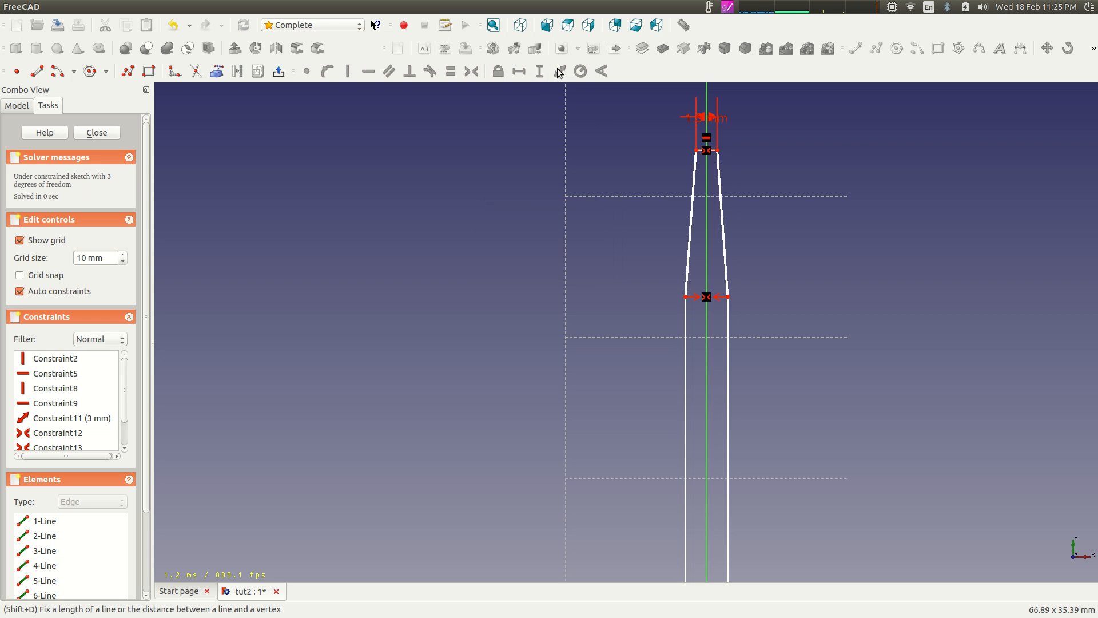
Change the top edge's length constraint to 1 mm
left_click(707, 117)
left_click(716, 119)
double_click(718, 120)
type("1mm")
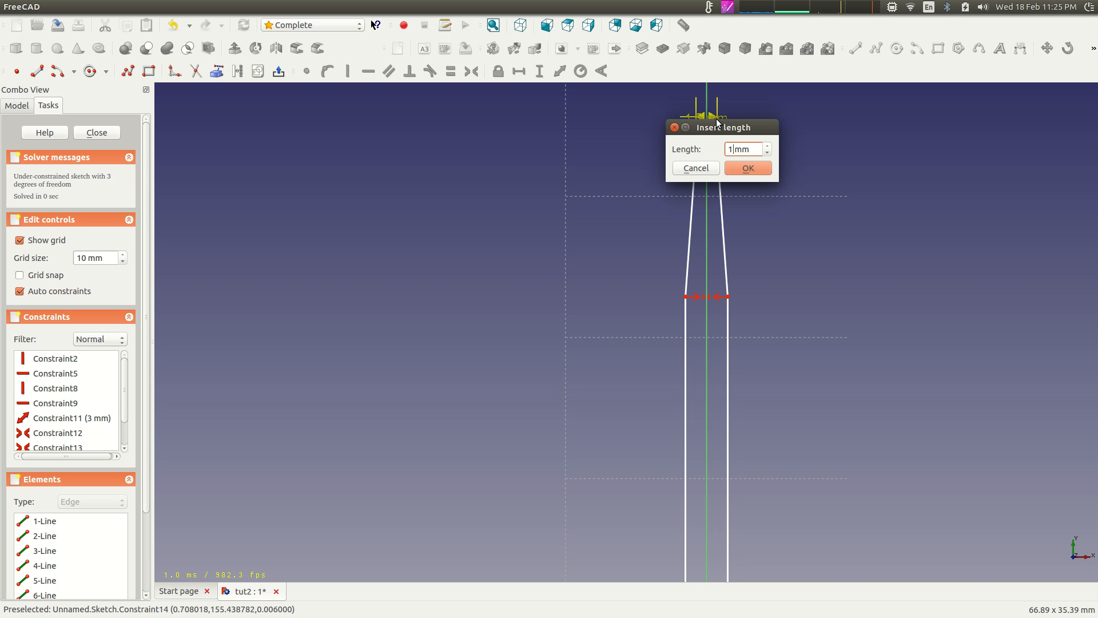
key("Return")
Constrain the vertical distance between the profile's lower right corner and the sketch origin to 40 mm
scroll(801, 541, "up", 3)
scroll(755, 347, "up", 4)
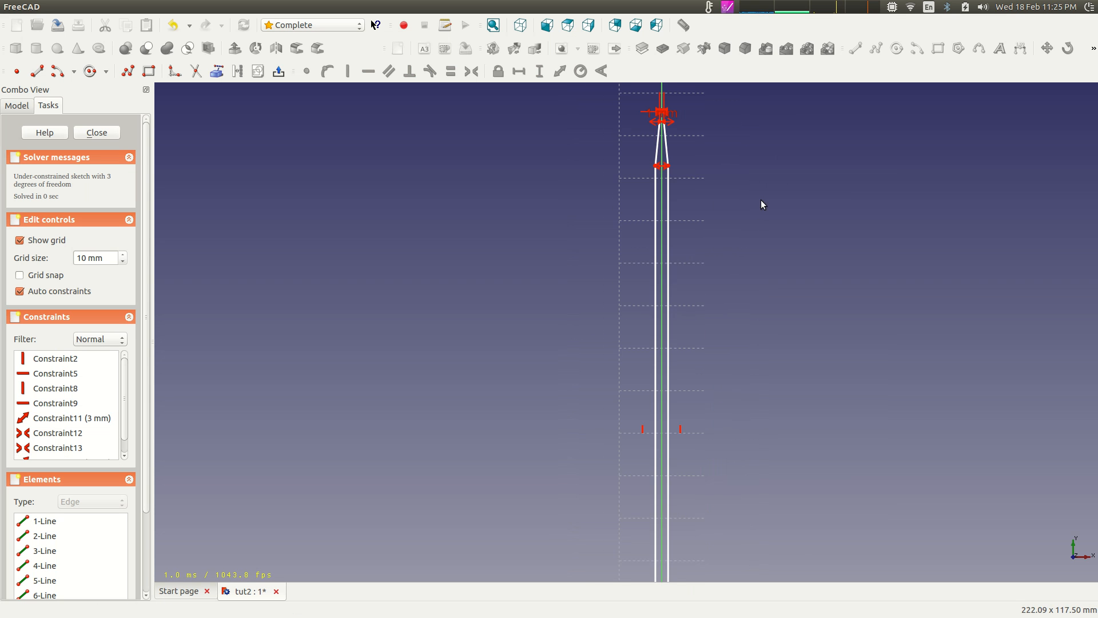
middle_click_drag(681, 438, 701, 346)
scroll(684, 440, "down", 5)
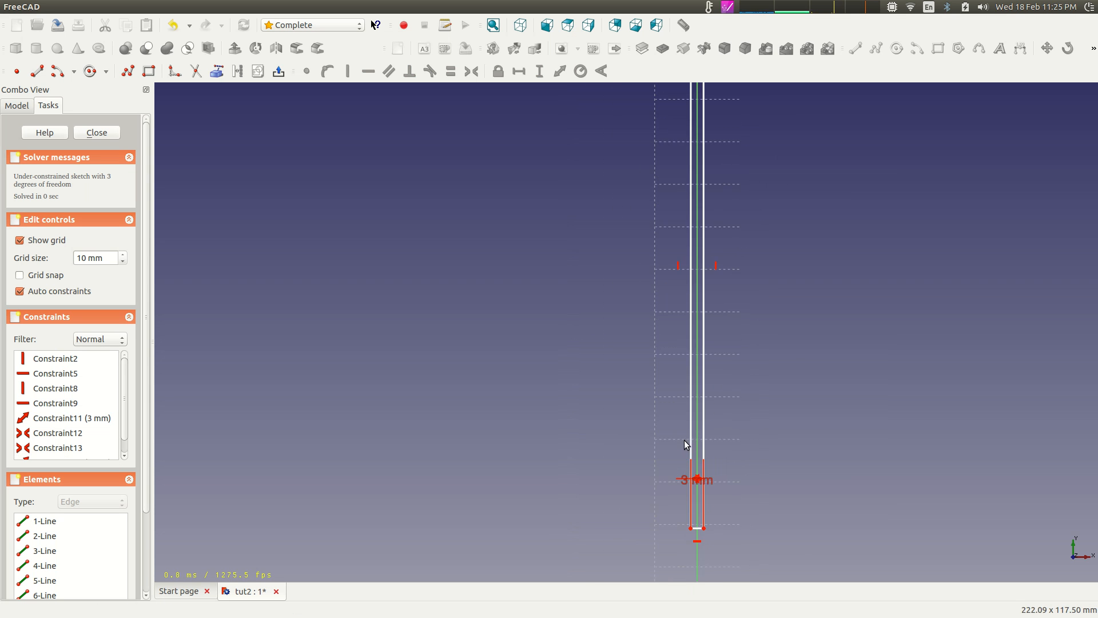
middle_click_drag(821, 456, 796, 150)
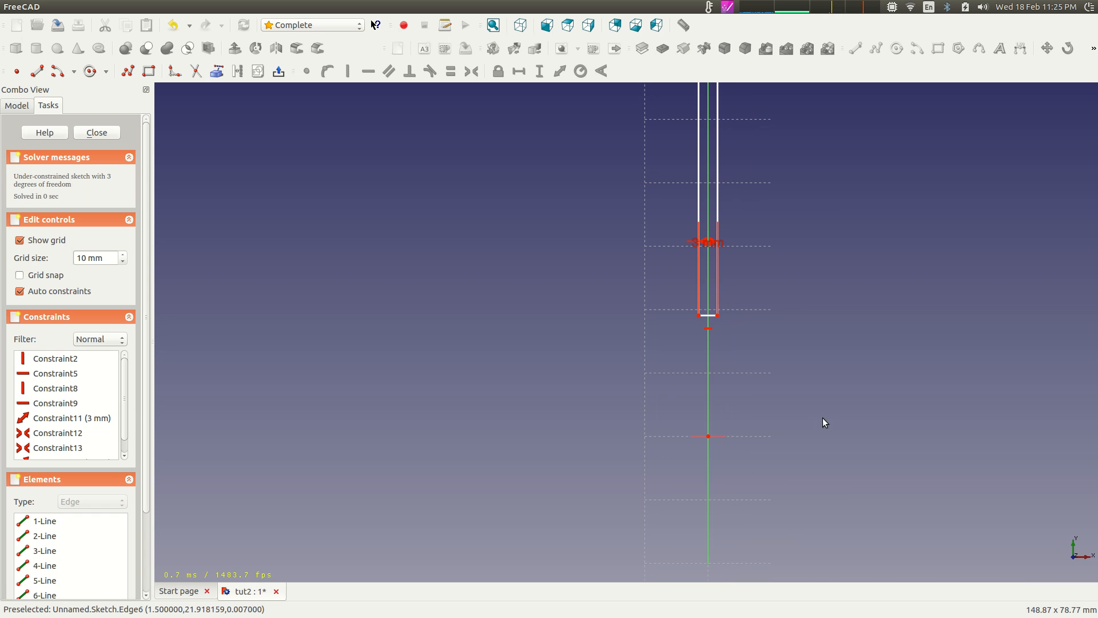
left_click(717, 315)
left_click(538, 71)
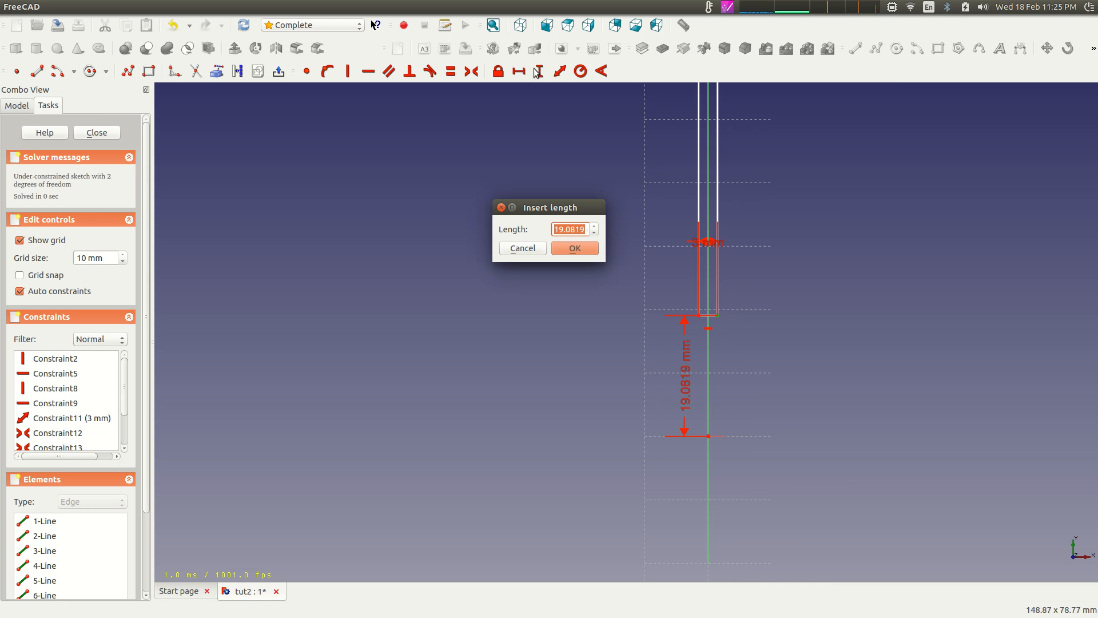
type("30")
key("BackSpace")
key("BackSpace")
type("40")
key("Return")
scroll(722, 259, "down", 3)
scroll(716, 335, "up", 5)
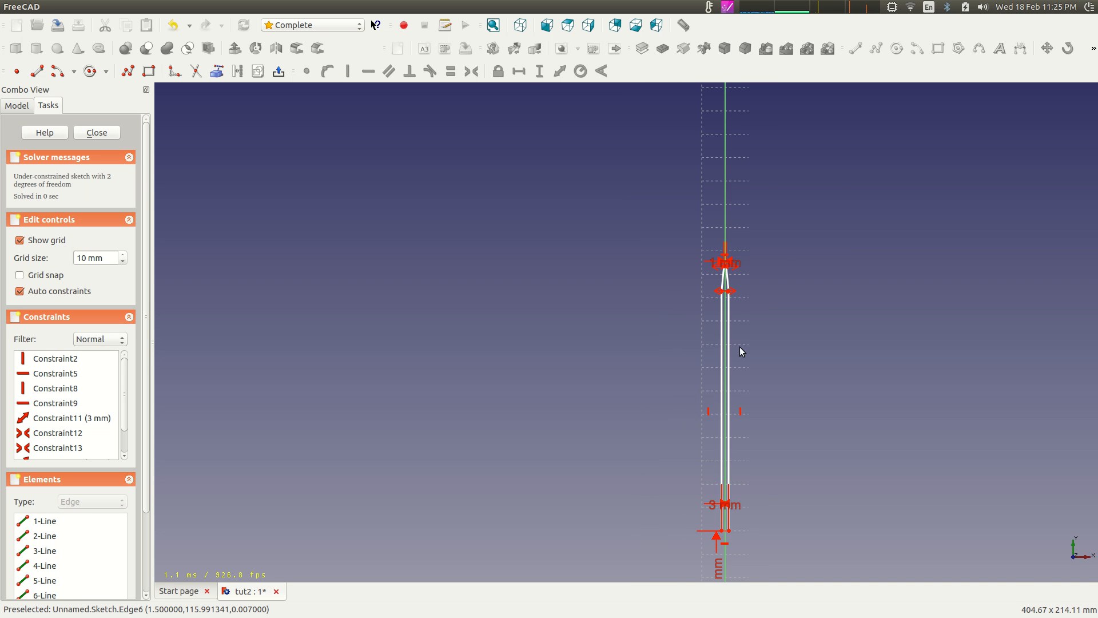
mouse_move(776, 366)
middle_mouse_down()
mouse_move(790, 252)
mouse_move(750, 260)
mouse_move(747, 274)
middle_mouse_up()
scroll(747, 277, "up", 3)
mouse_move(939, 218)
middle_mouse_down()
mouse_move(908, 396)
mouse_move(973, 332)
middle_mouse_up()
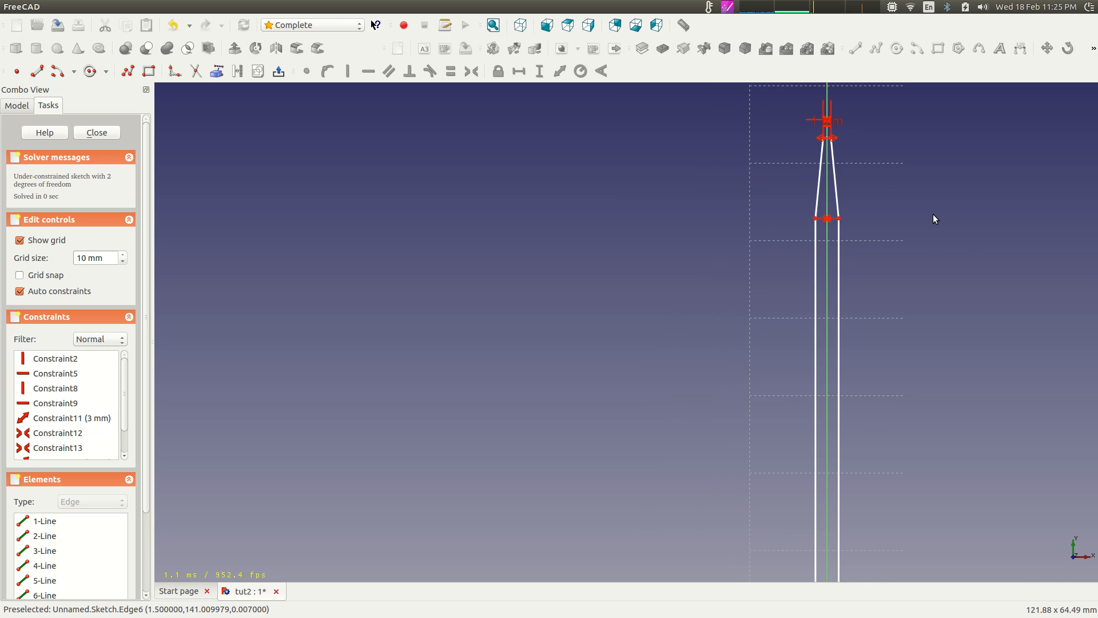
Constrain the angle between the profile's left tapered edge and the left vertical edge below it to 150°
scroll(849, 380, "up", 4)
scroll(849, 382, "up", 4)
mouse_move(906, 342)
middle_mouse_down()
mouse_move(796, 326)
mouse_move(670, 350)
mouse_move(623, 382)
middle_mouse_up()
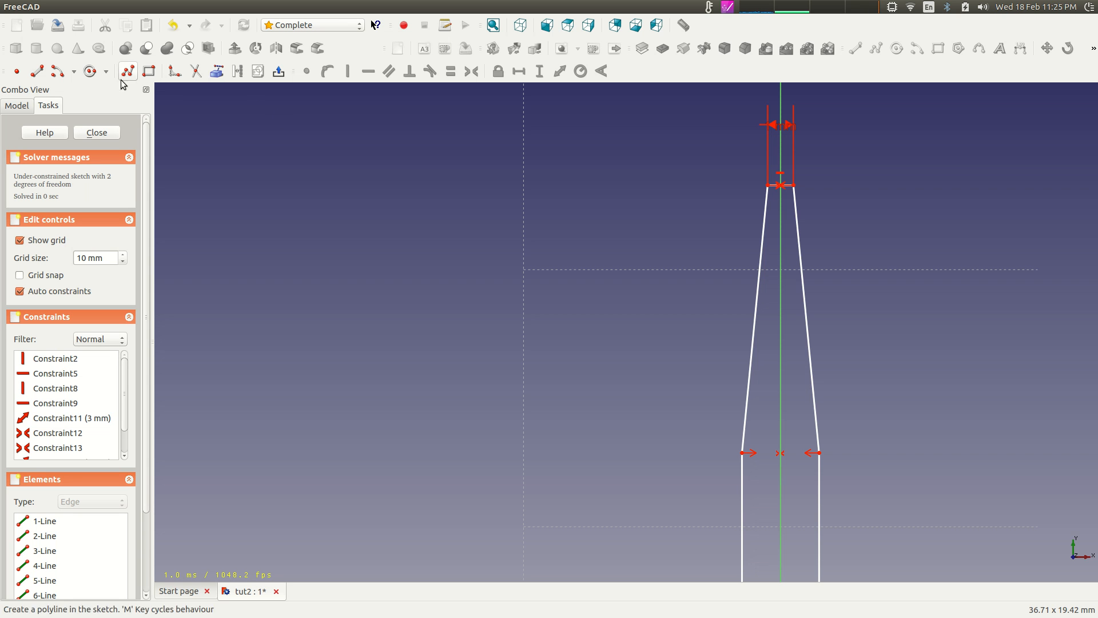
left_click(749, 397)
left_click(743, 490)
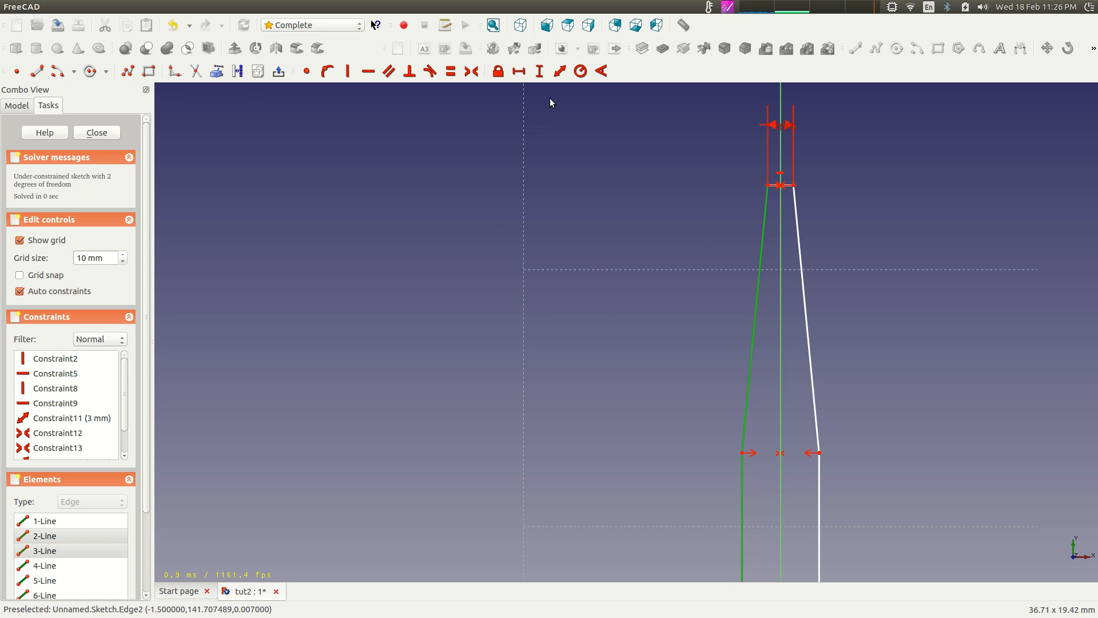
left_click(603, 69)
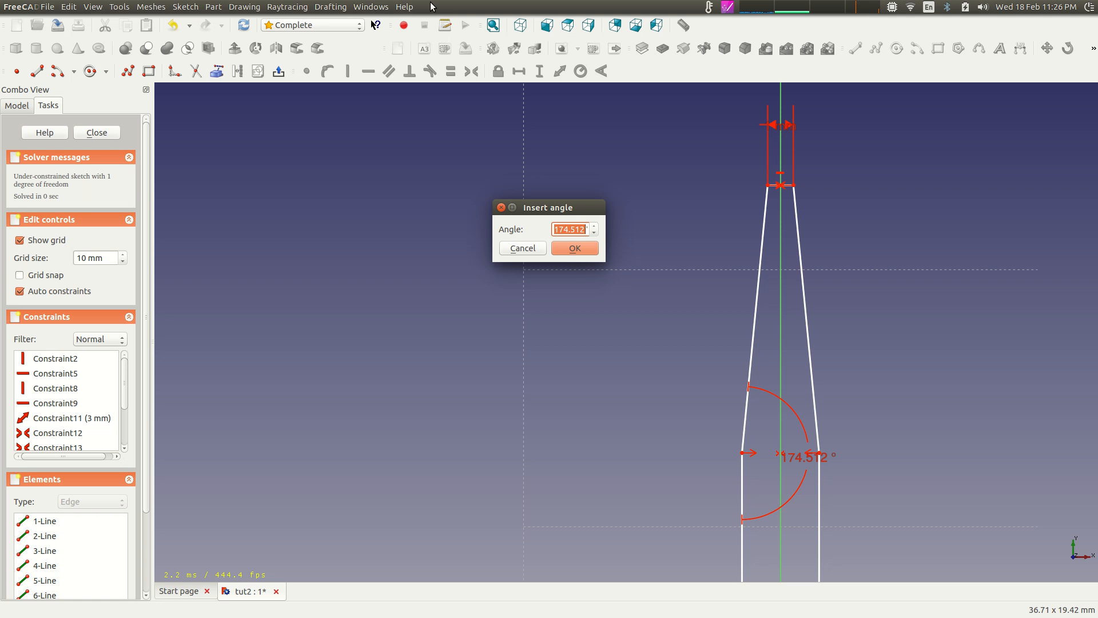
type("150")
key("Return")
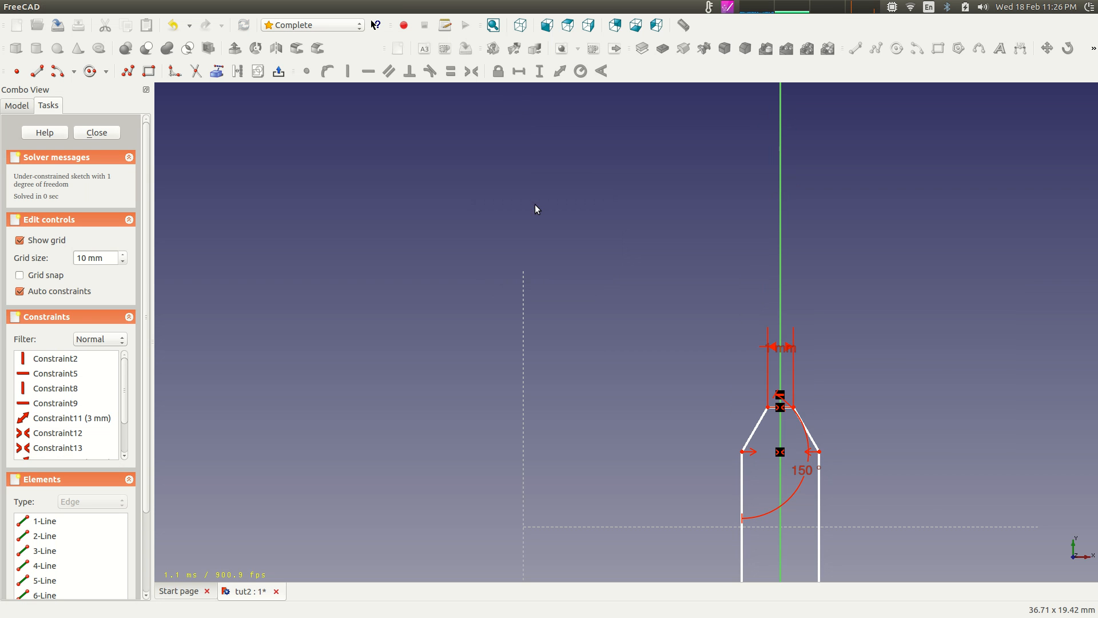
Delete the 150° angle constraint from the sketch
scroll(739, 417, "up", 4)
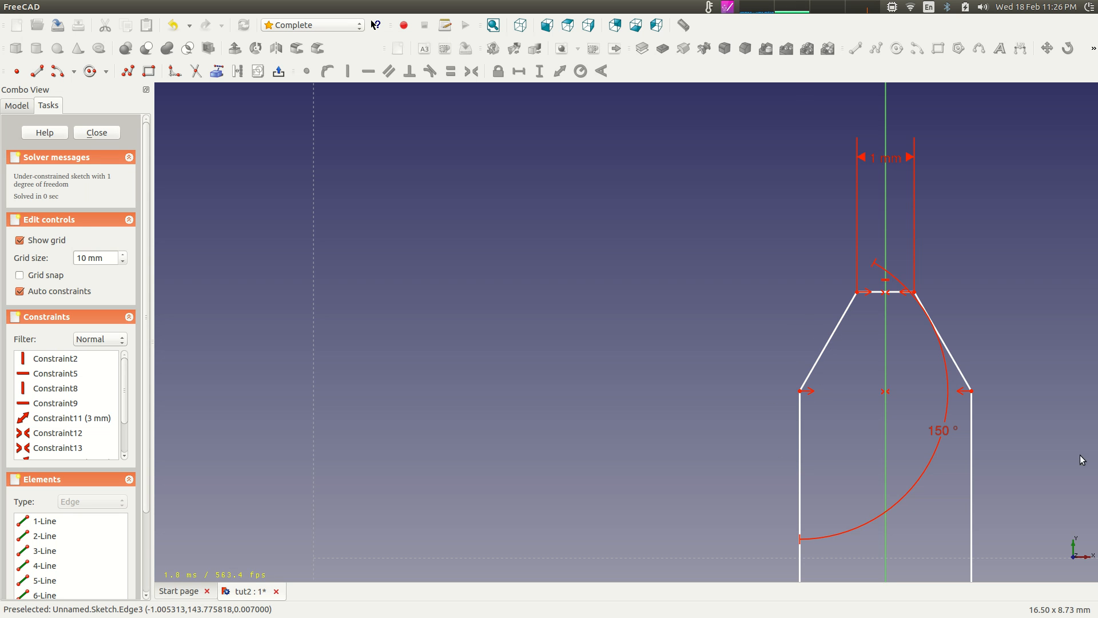
left_click(947, 434)
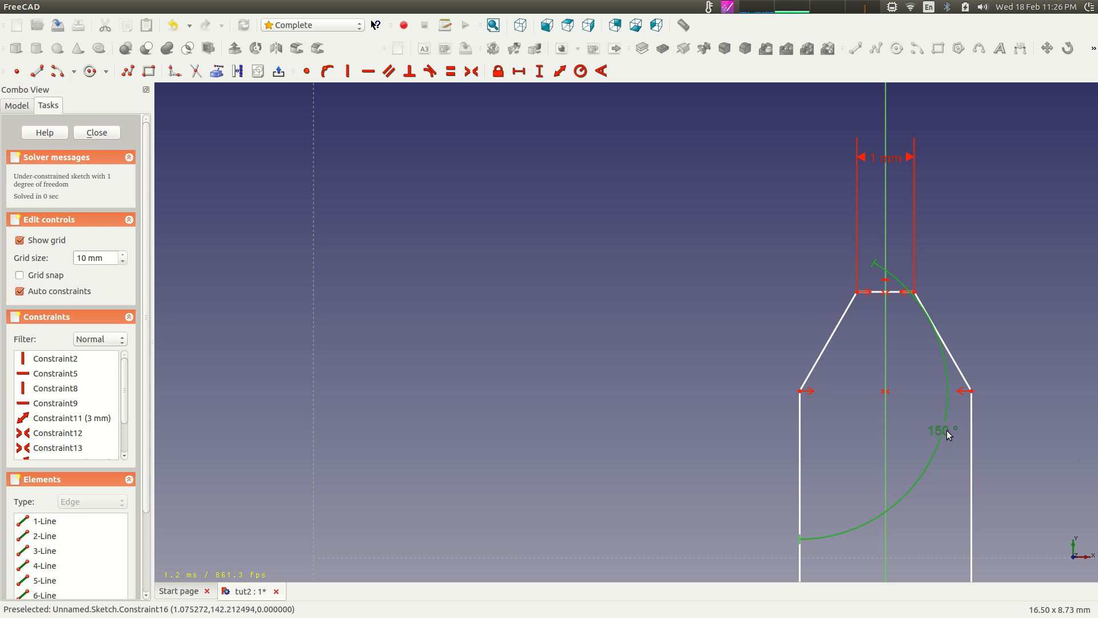
key("Delete")
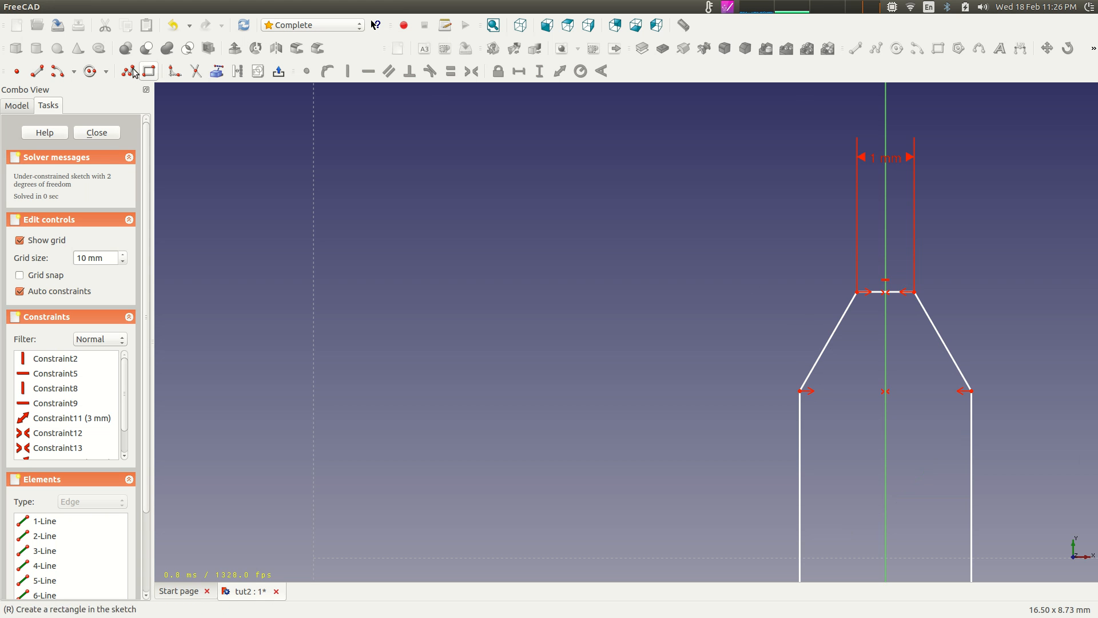
Draw a vertical line upward from the profile's left shoulder corner and convert it to construction geometry
left_click(36, 71)
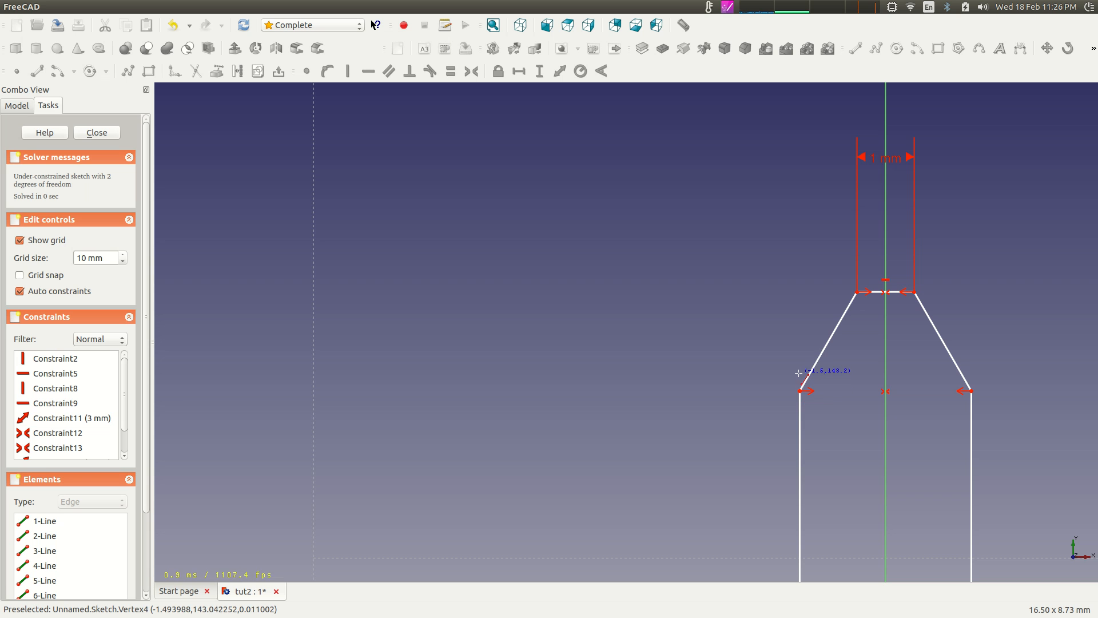
left_click(799, 388)
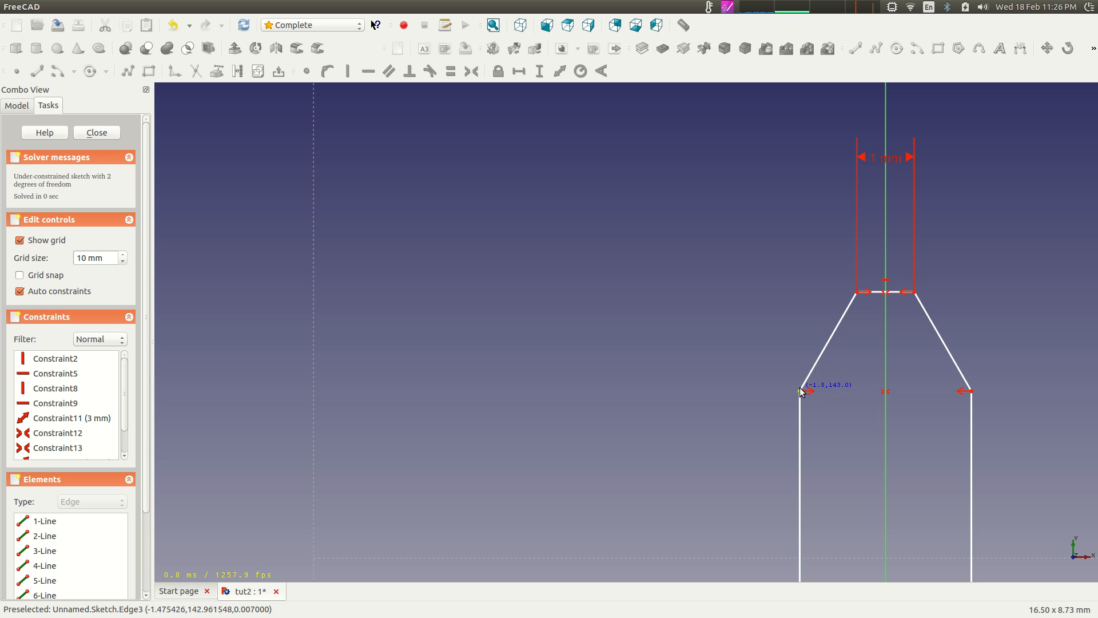
left_click(800, 139)
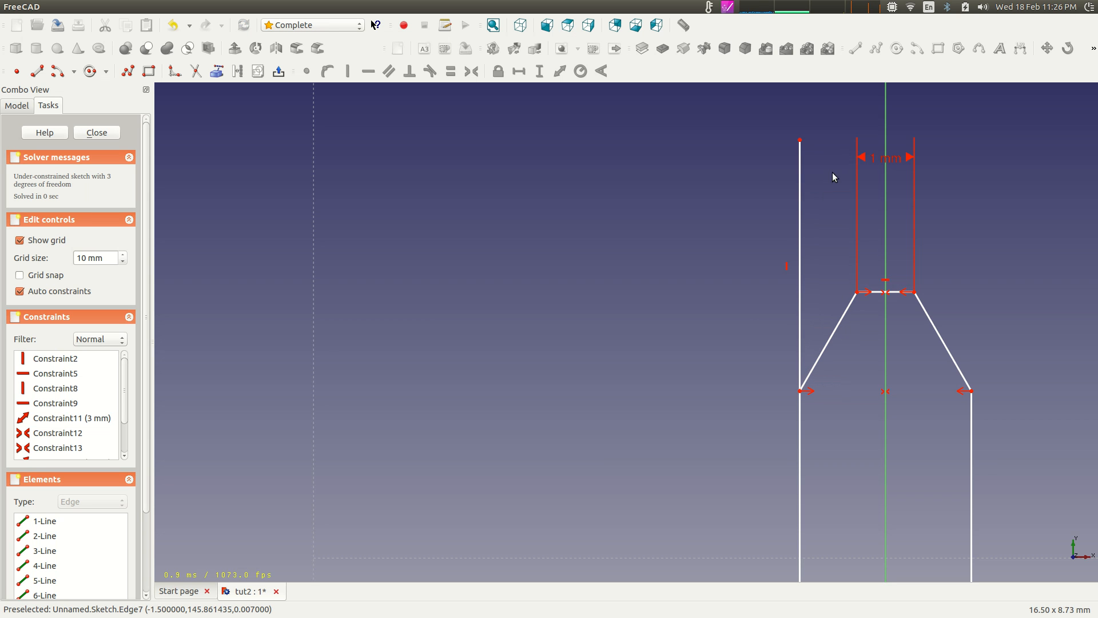
left_click(801, 198)
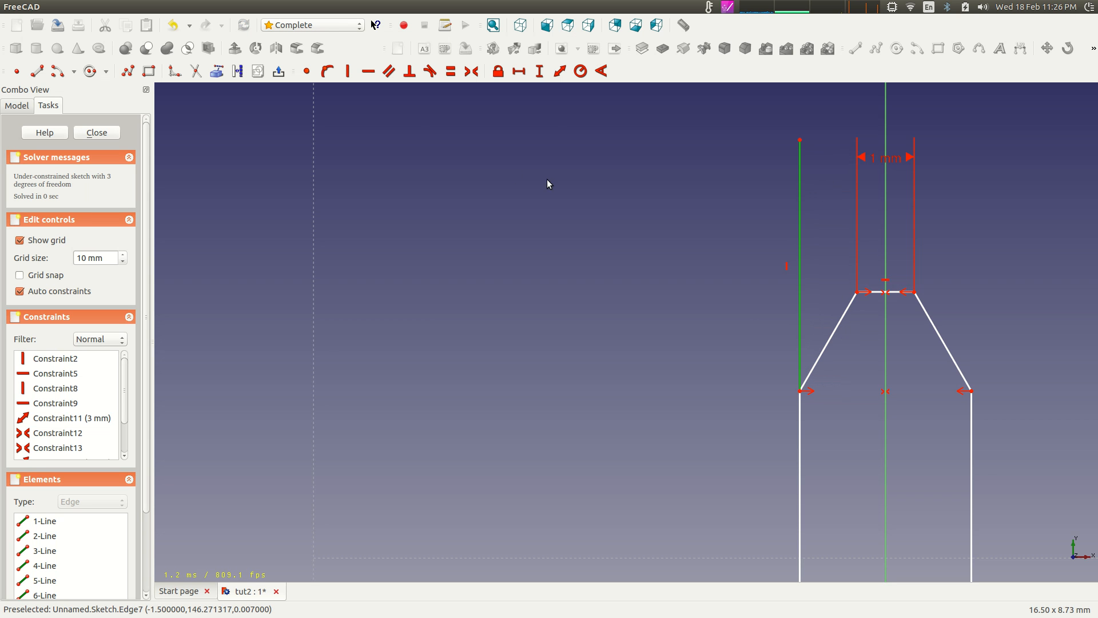
left_click(237, 72)
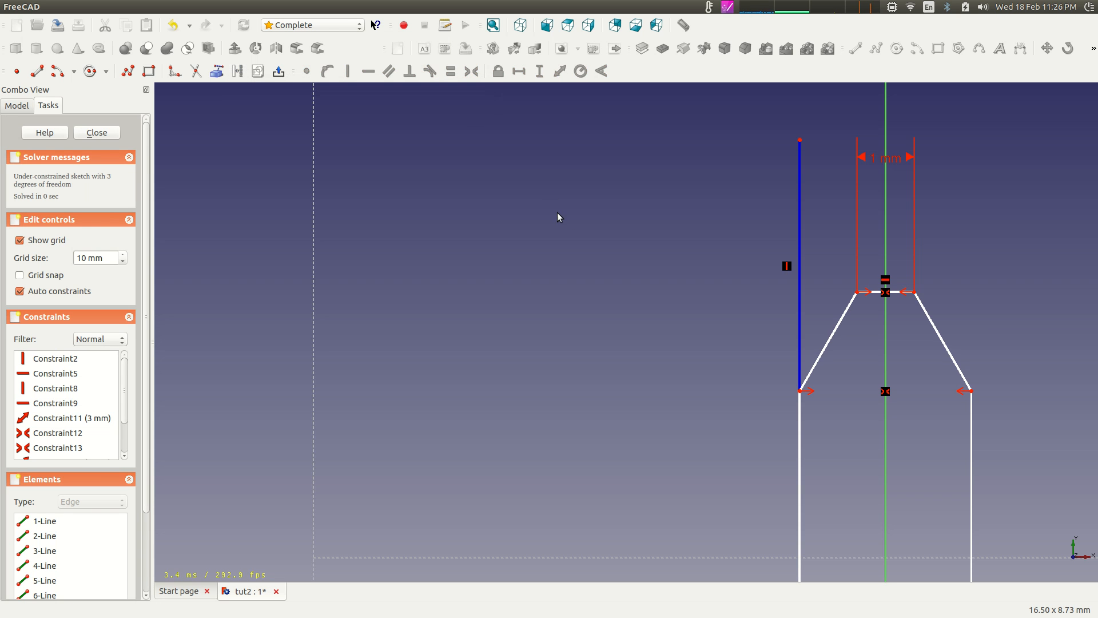
Apply a lock constraint to the upper endpoint of the vertical construction line
scroll(629, 238, "up", 2)
scroll(629, 238, "down", 3)
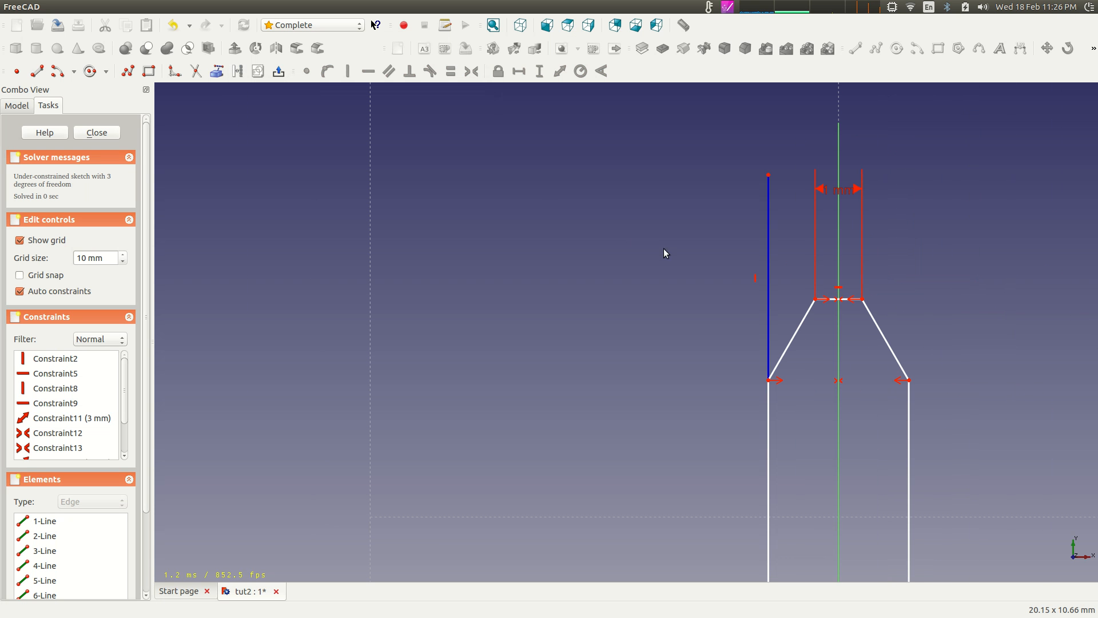
left_click(767, 174)
left_click(498, 71)
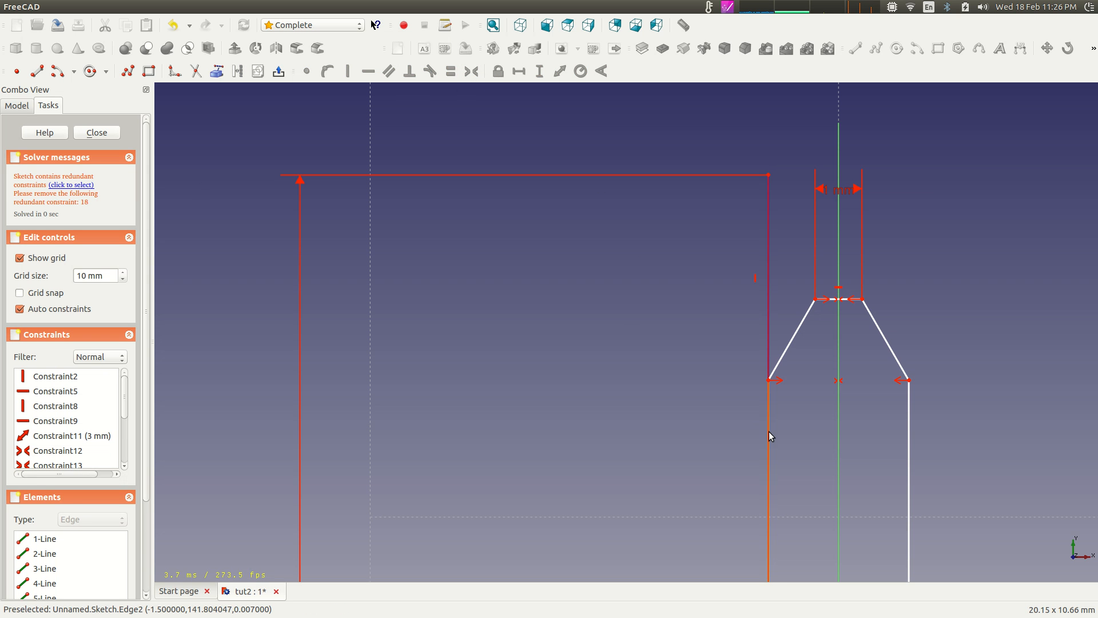
Constrain the angle between the construction line and the left tapered edge to 25°
scroll(740, 318, "up", 1)
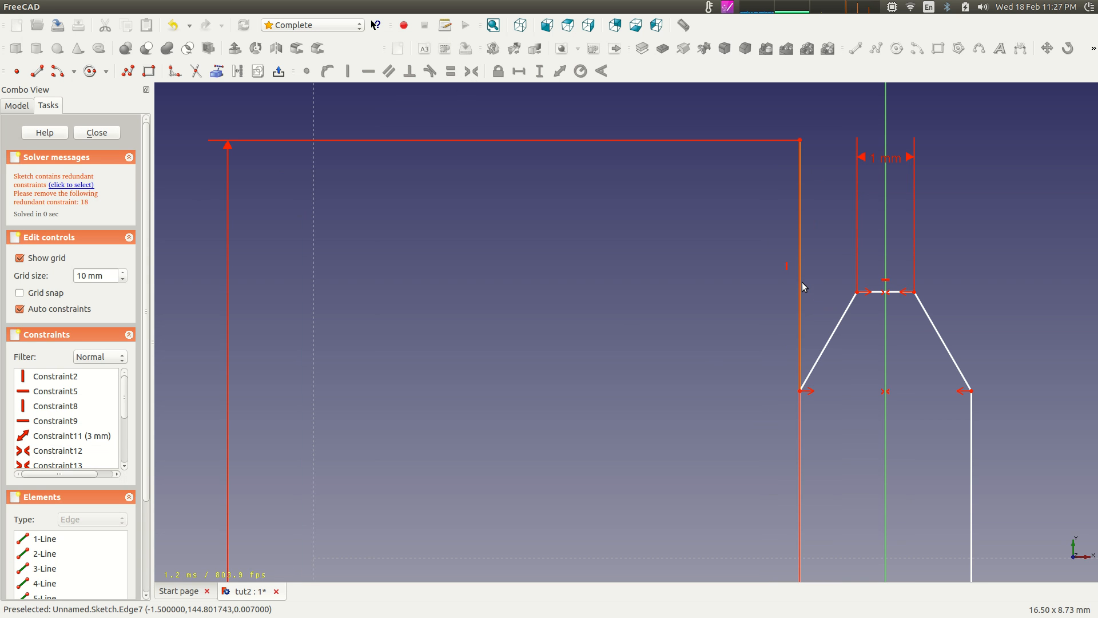
left_click(840, 325)
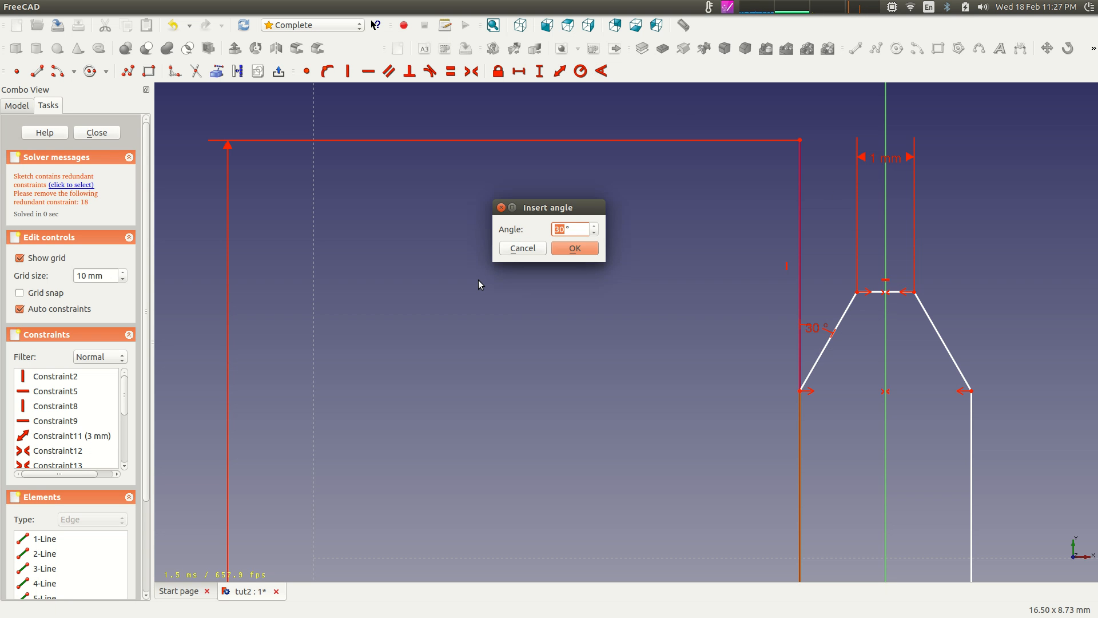
type("25")
key("Return")
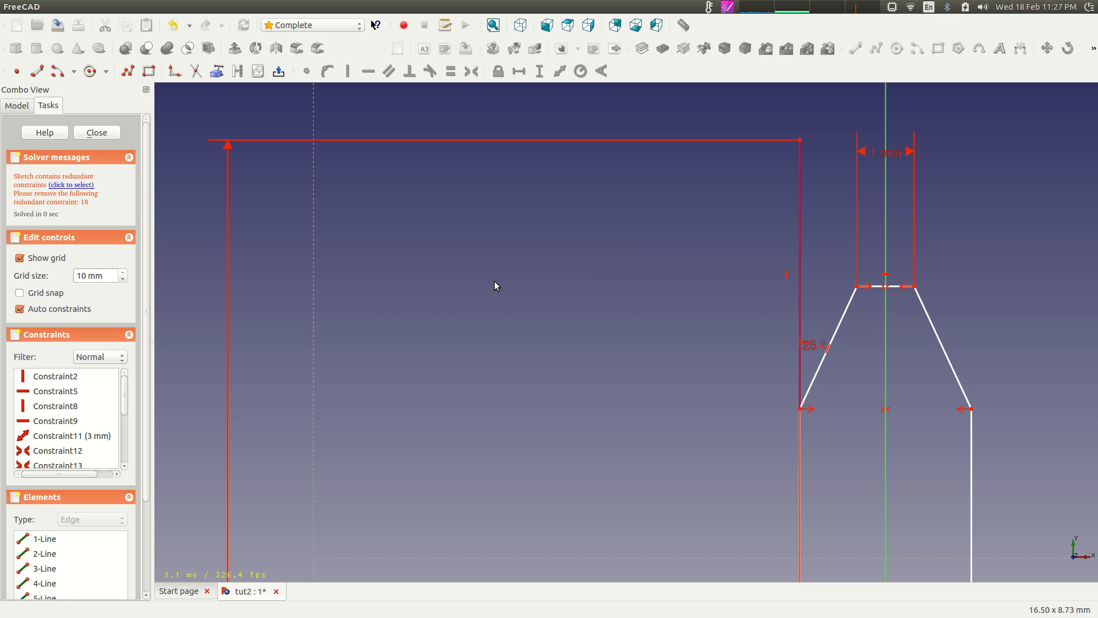
Change the taper angle constraint to 18°
double_click(807, 345)
type("18")
key("Return")
Constrain the vertical distance between the right end of the profile's top edge and the sketch origin to 150 mm
scroll(742, 441, "down", 6)
scroll(785, 328, "up", 4)
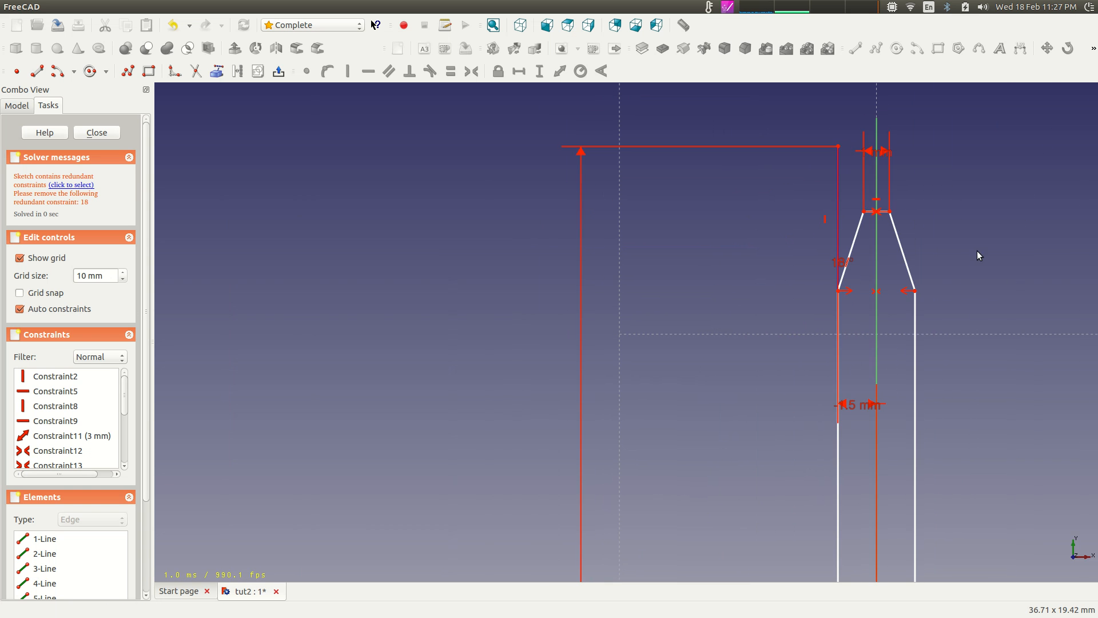
middle_click_drag(969, 242, 929, 280)
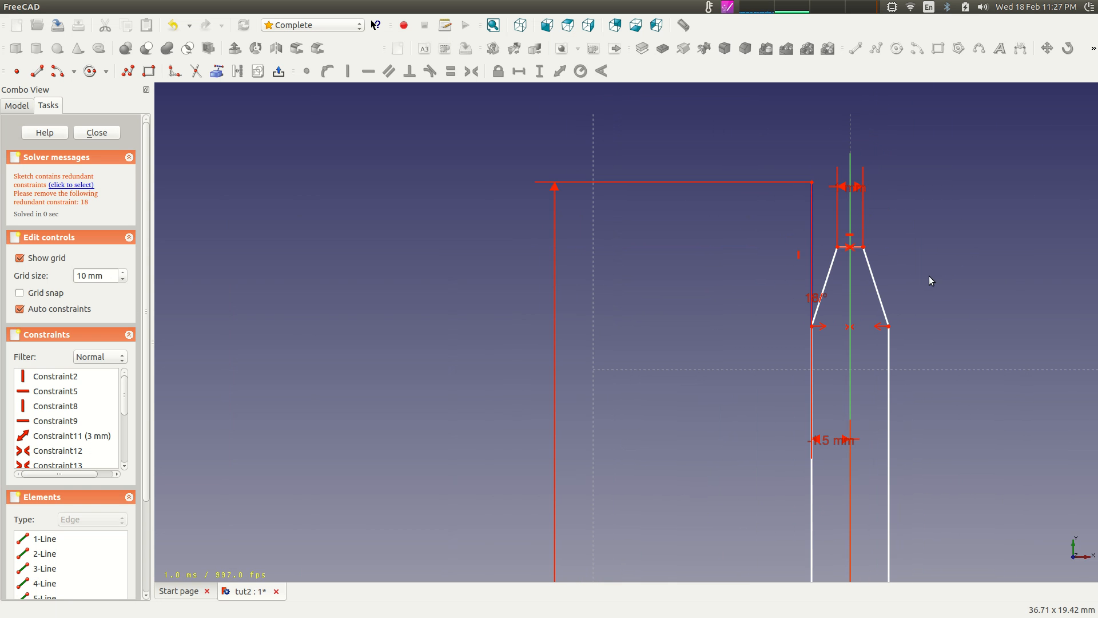
left_click(863, 247)
left_click(544, 73)
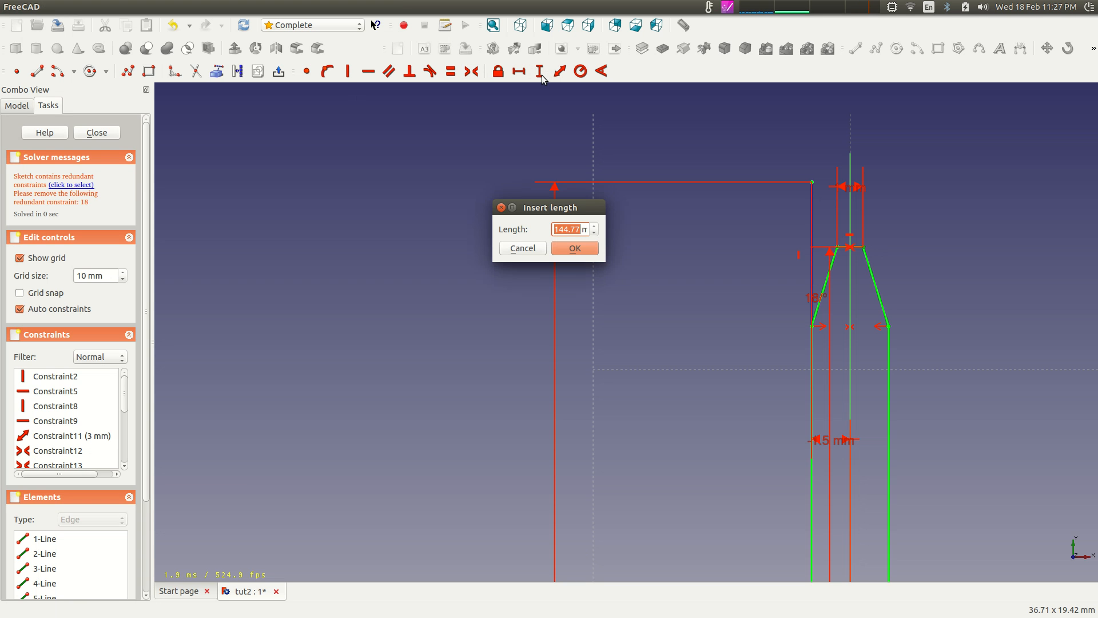
type("150 mm")
left_click(577, 248)
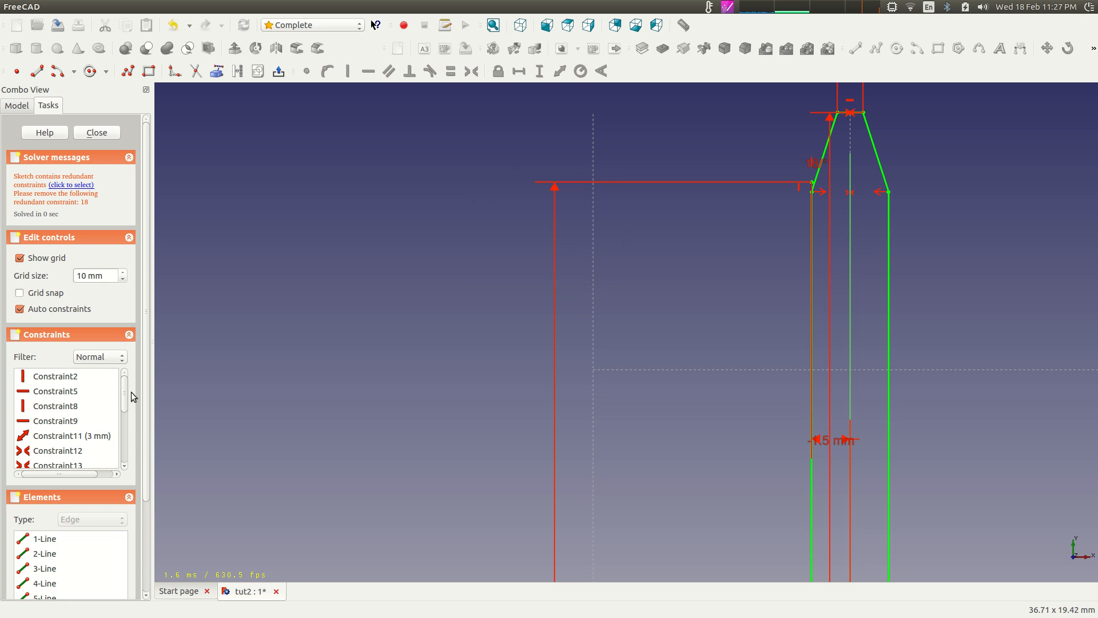
Delete the redundant -1.5 mm horizontal distance constraint on the construction line's upper endpoint
scroll(127, 392, "down", 3)
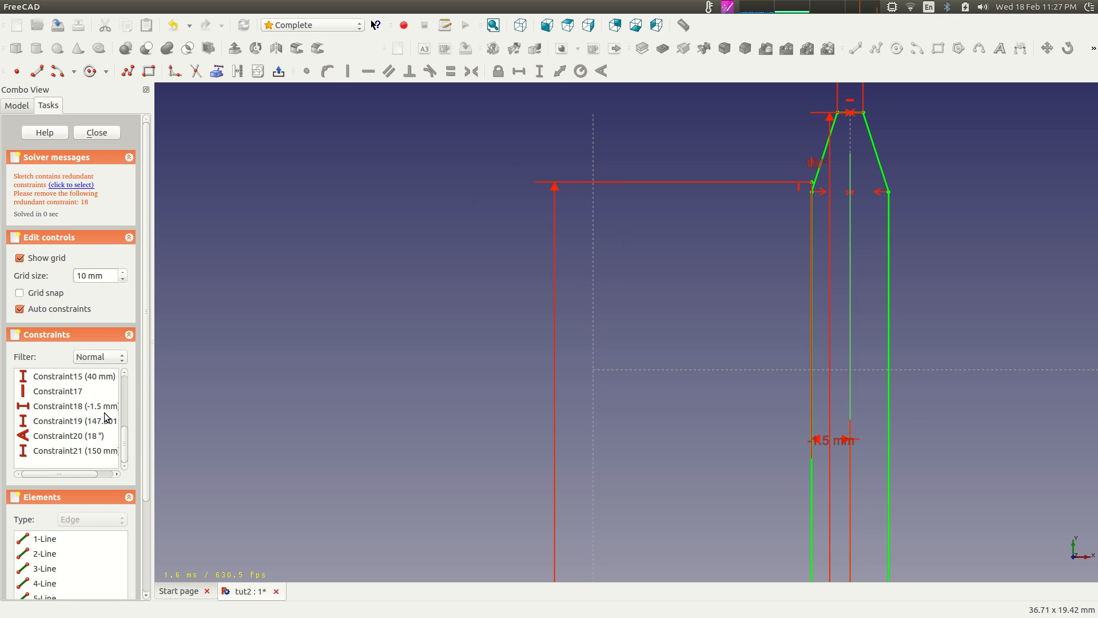
left_click(100, 405)
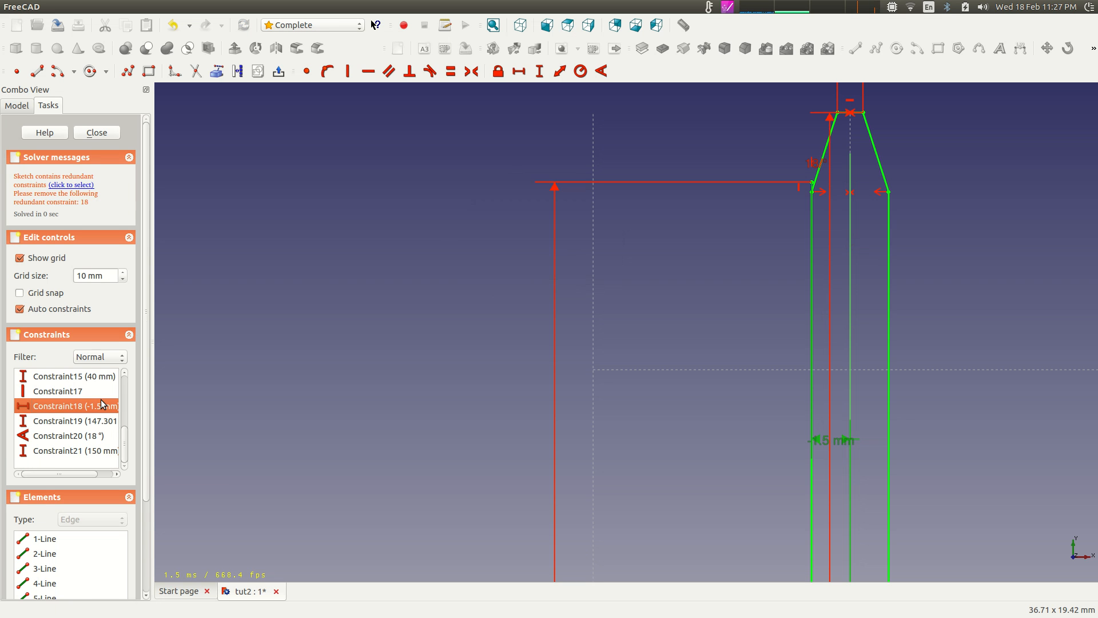
key("Delete")
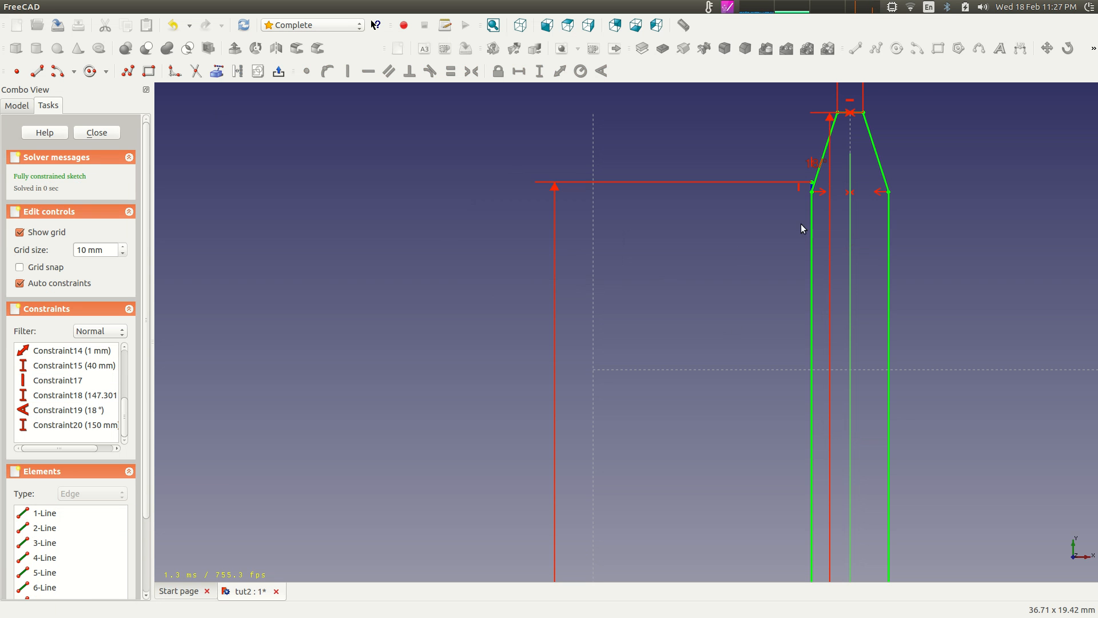
Examine the whole constrained profile and the construction line beside its tapered tip
scroll(825, 202, "down", 1)
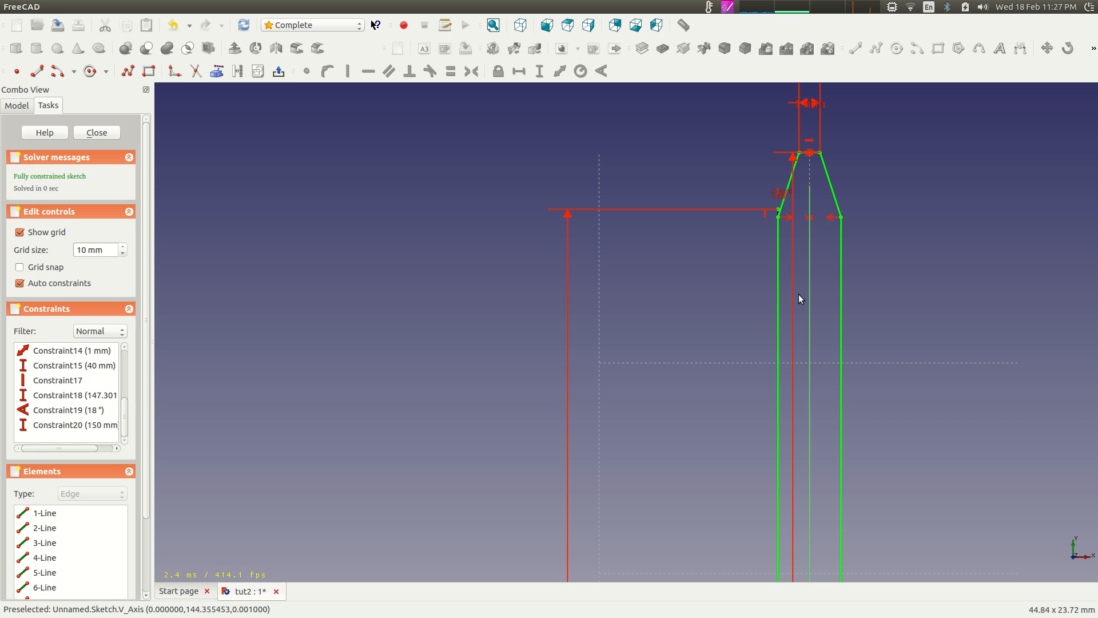
scroll(788, 267, "down", 6)
scroll(674, 430, "down", 3)
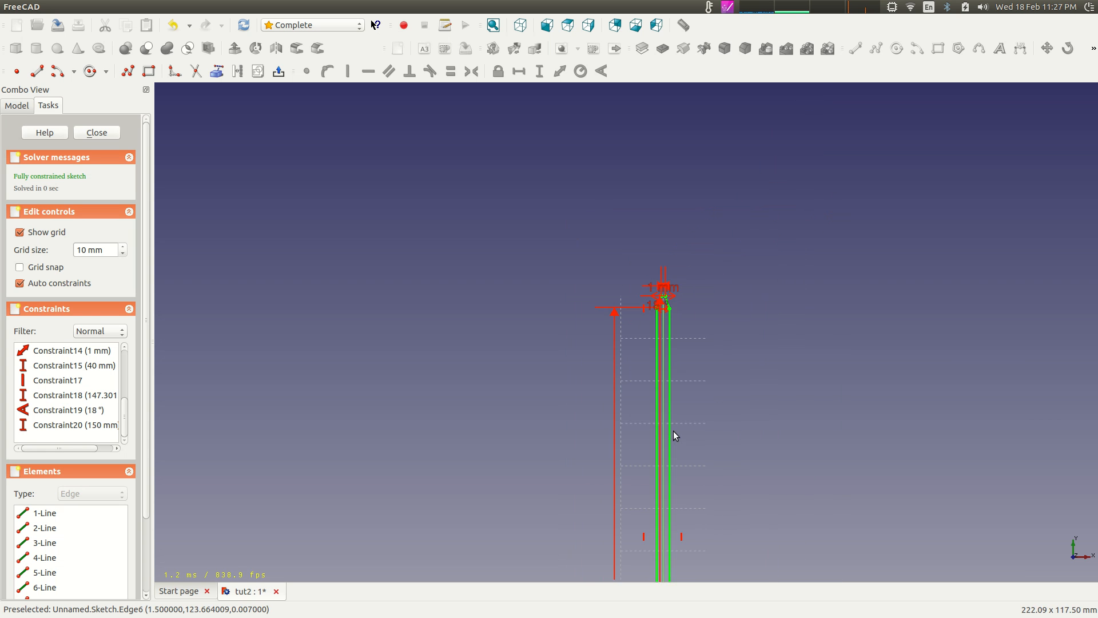
scroll(709, 482, "up", 8)
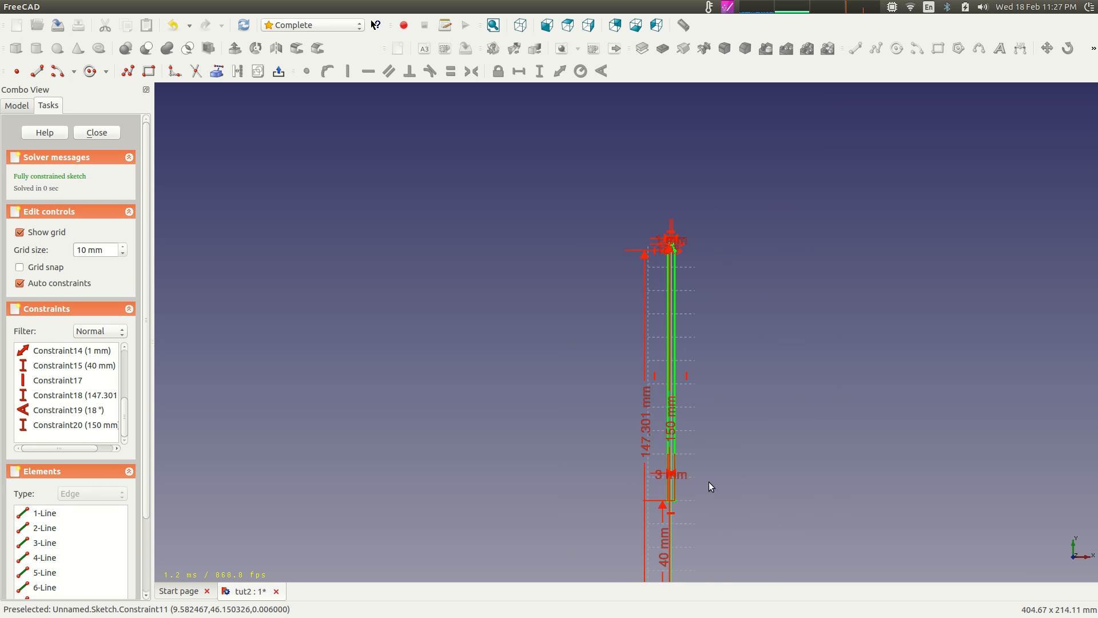
scroll(815, 345, "down", 3)
mouse_move(702, 140)
middle_mouse_down()
mouse_move(698, 409)
mouse_move(719, 338)
middle_mouse_up()
scroll(726, 331, "down", 5)
scroll(761, 343, "up", 10)
scroll(997, 191, "up", 1)
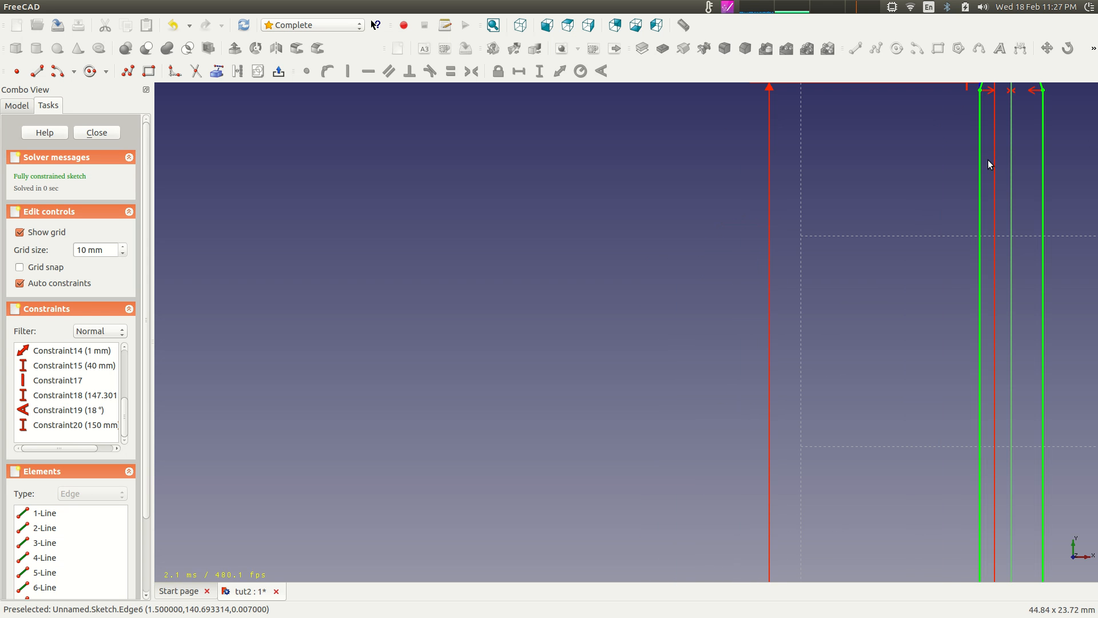
scroll(1038, 152, "down", 3)
scroll(946, 336, "up", 4)
mouse_move(981, 312)
middle_mouse_down()
mouse_move(956, 355)
mouse_move(607, 452)
middle_mouse_up()
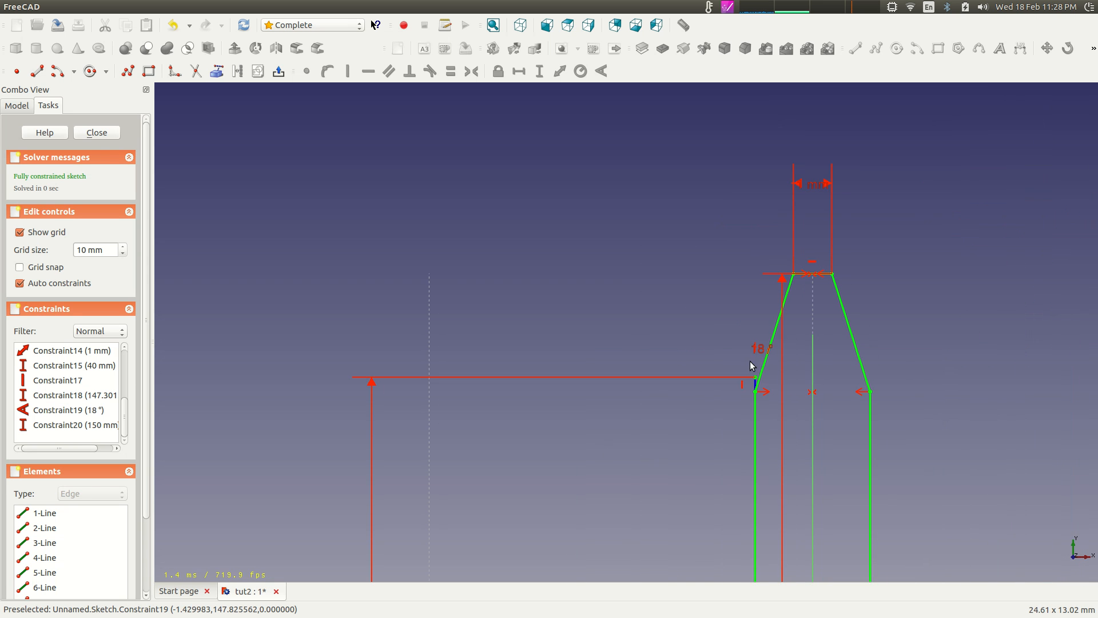
Set the vertical distance from the origin to the construction line's upper endpoint to 180 mm
scroll(624, 395, "down", 2)
scroll(606, 430, "down", 4)
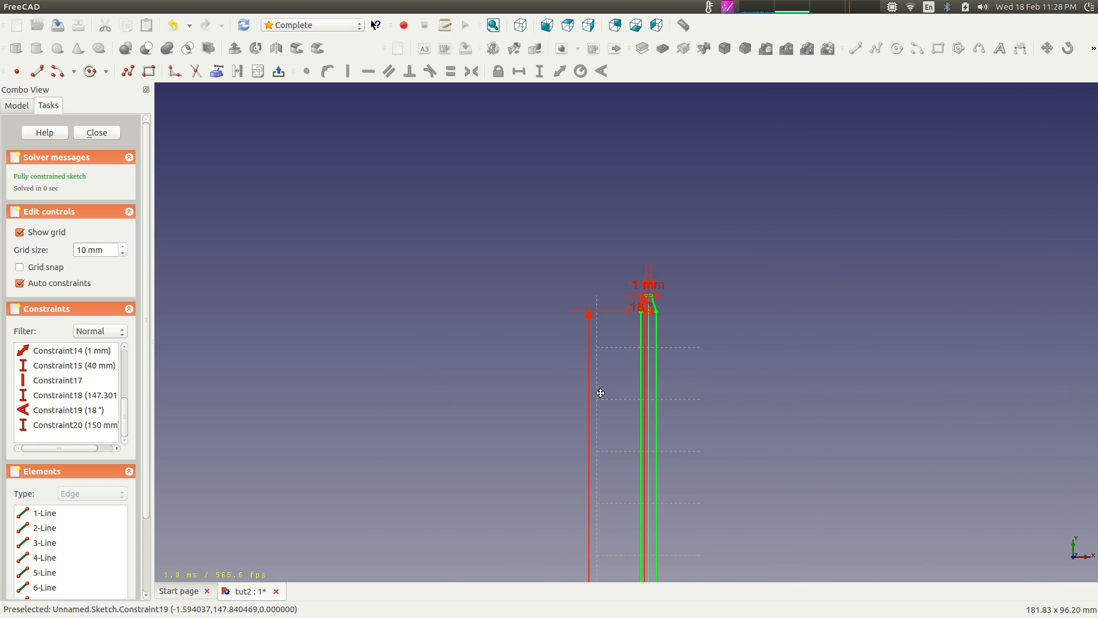
middle_click_drag(603, 431, 585, 214)
double_click(581, 521)
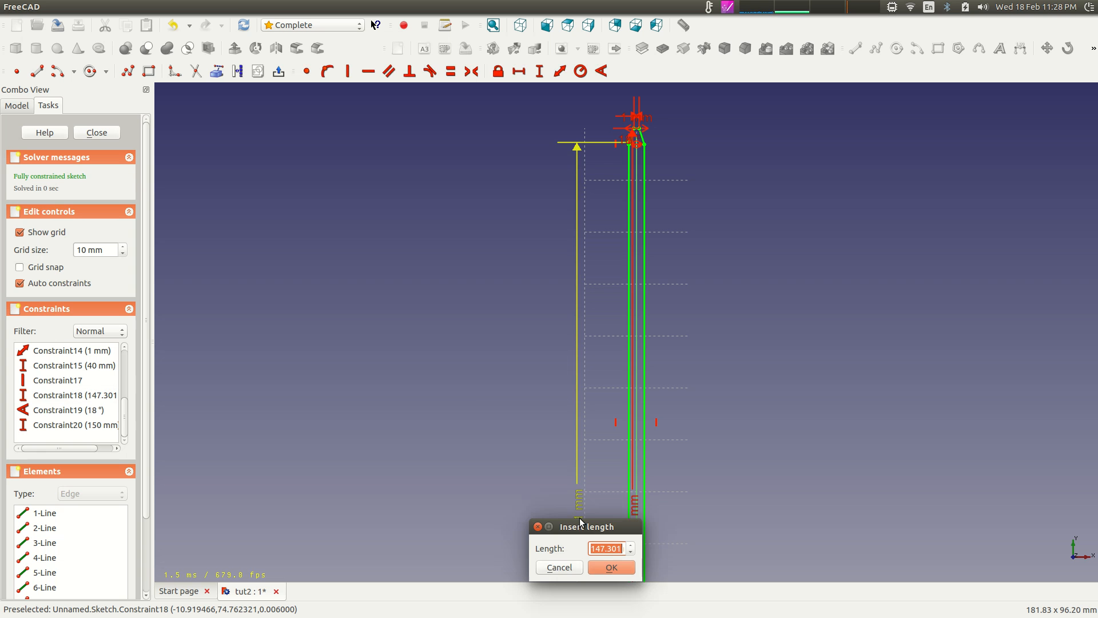
type("180")
key("Return")
Check the profile from its tapered tip down to the origin and finish editing the sketch
scroll(743, 356, "up", 3)
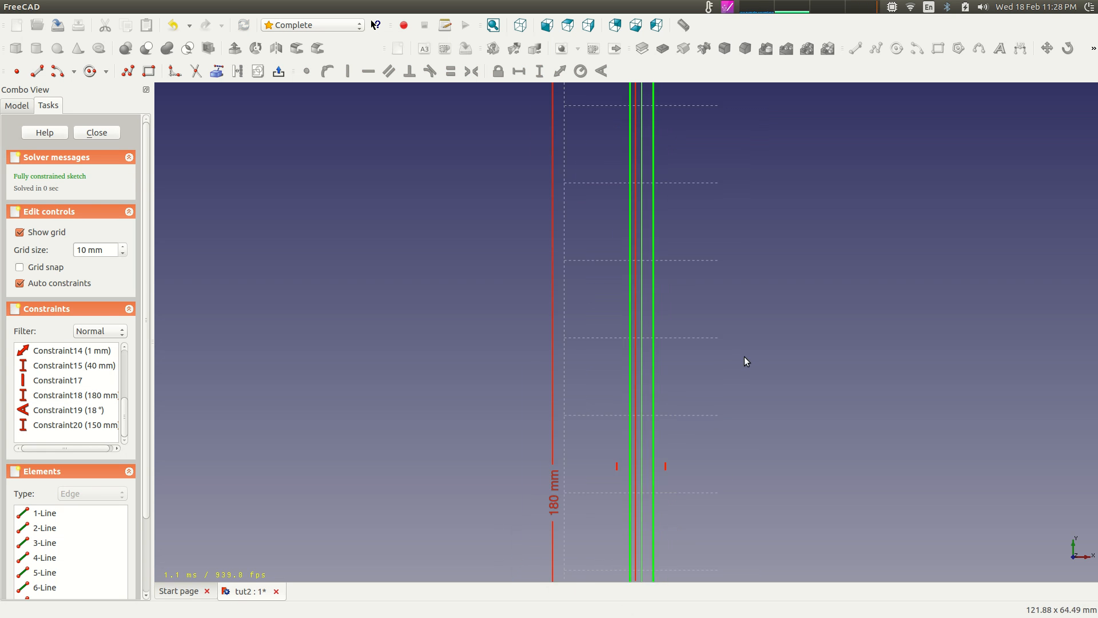
middle_click_drag(735, 300, 662, 516)
scroll(615, 199, "down", 8)
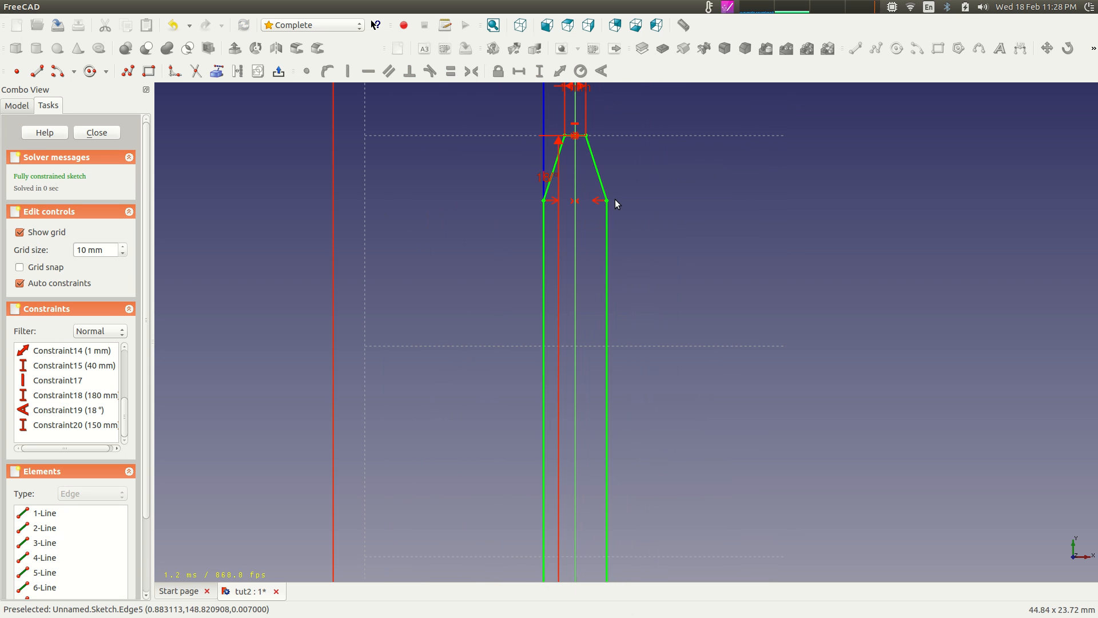
middle_click_drag(750, 441, 785, 169)
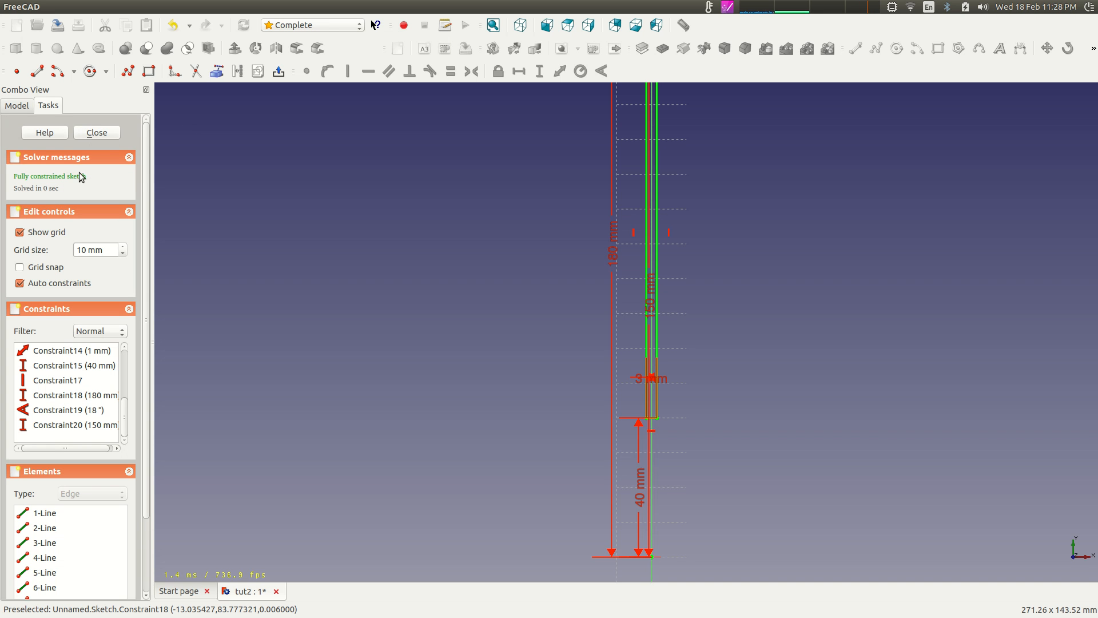
left_click(97, 133)
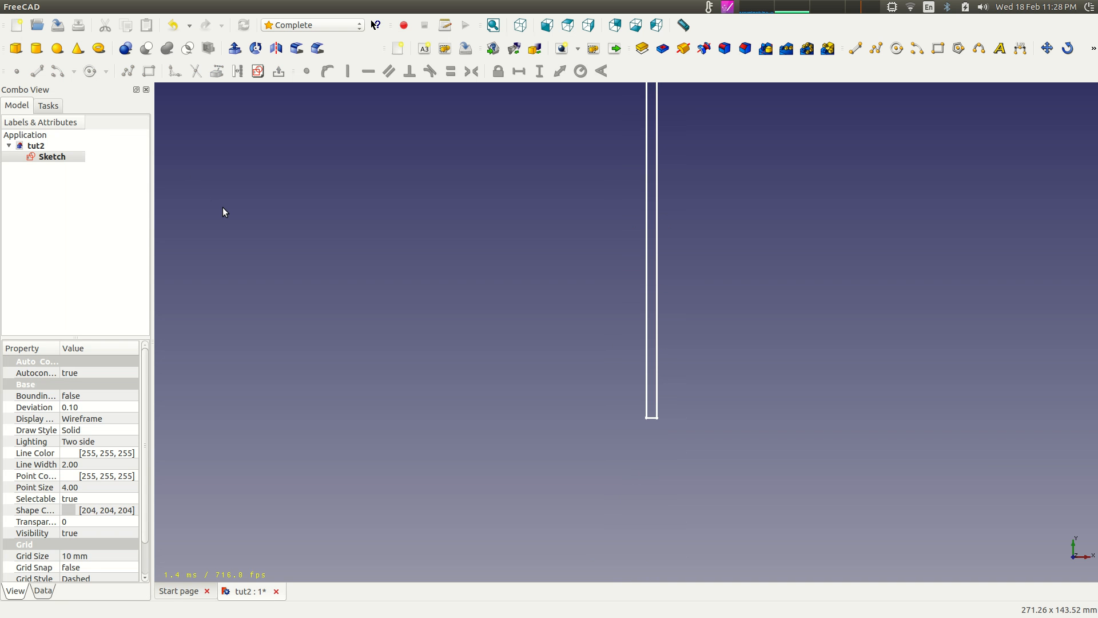
Revolve the tapered profile sketch 360° about the horizontal sketch axis
left_click(319, 199)
scroll(407, 173, "down", 3)
scroll(407, 173, "up", 2)
scroll(435, 181, "down", 1)
mouse_move(437, 183)
middle_mouse_down()
mouse_move(495, 226)
mouse_move(470, 213)
middle_mouse_up()
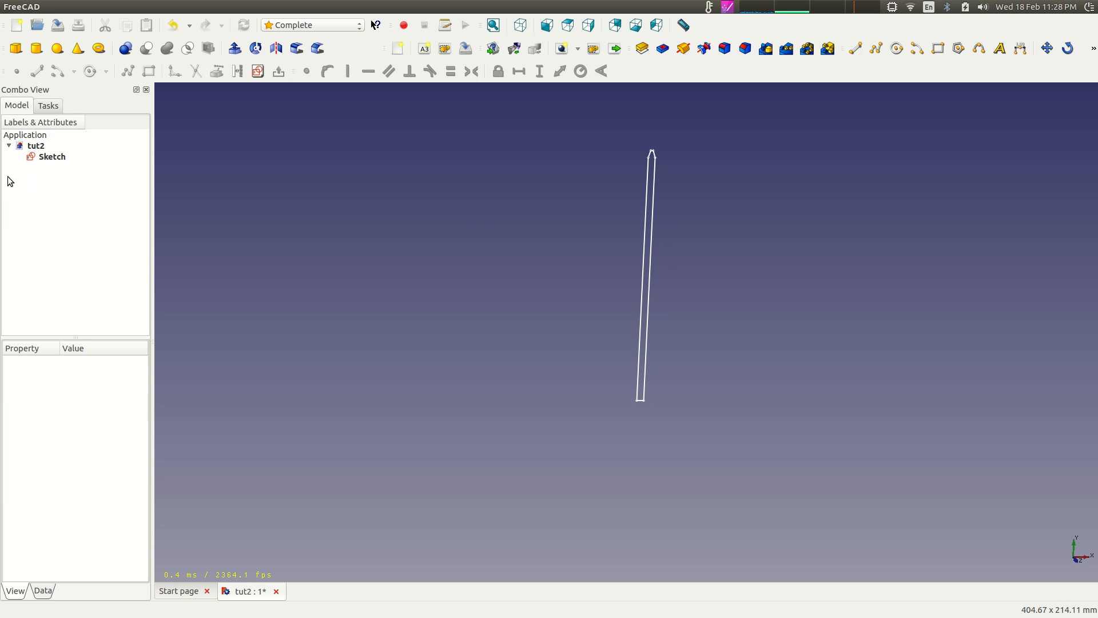
left_click(44, 158)
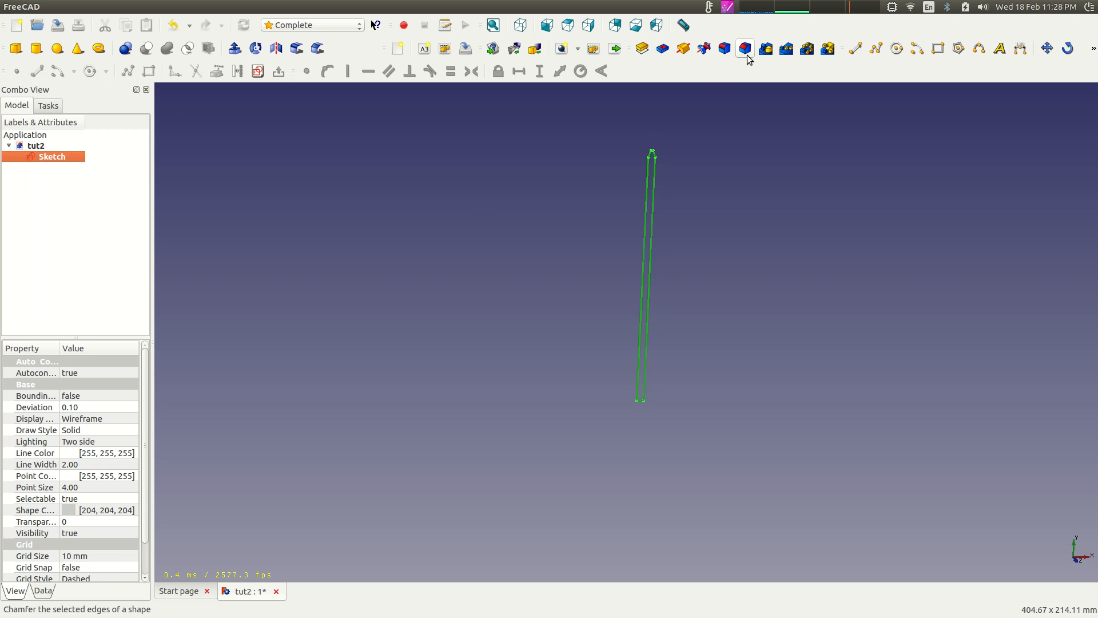
left_click(683, 49)
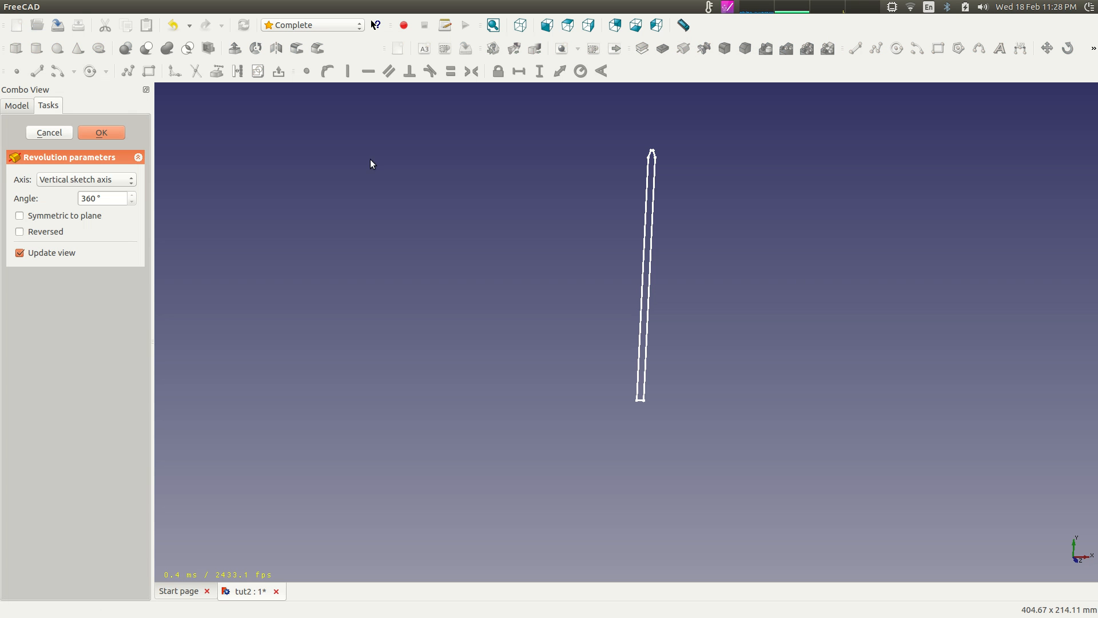
left_click(133, 182)
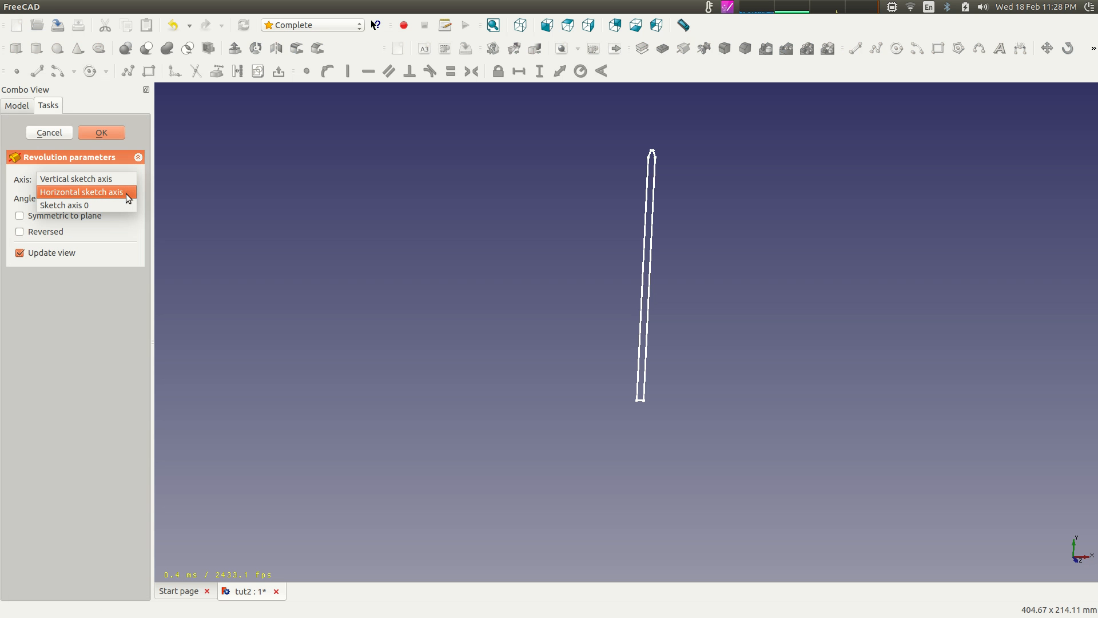
left_click(126, 193)
Examine the revolved disc's bevelled rim and overall shape, and accept the revolution
scroll(386, 294, "down", 4)
middle_click_drag(382, 292, 409, 287)
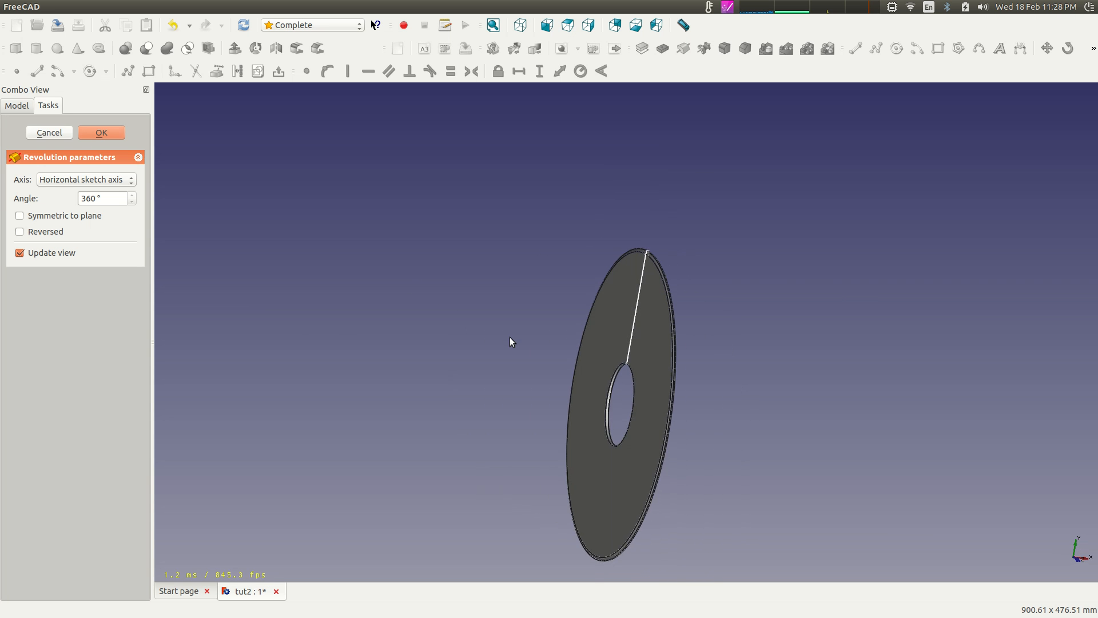
scroll(630, 329, "up", 4)
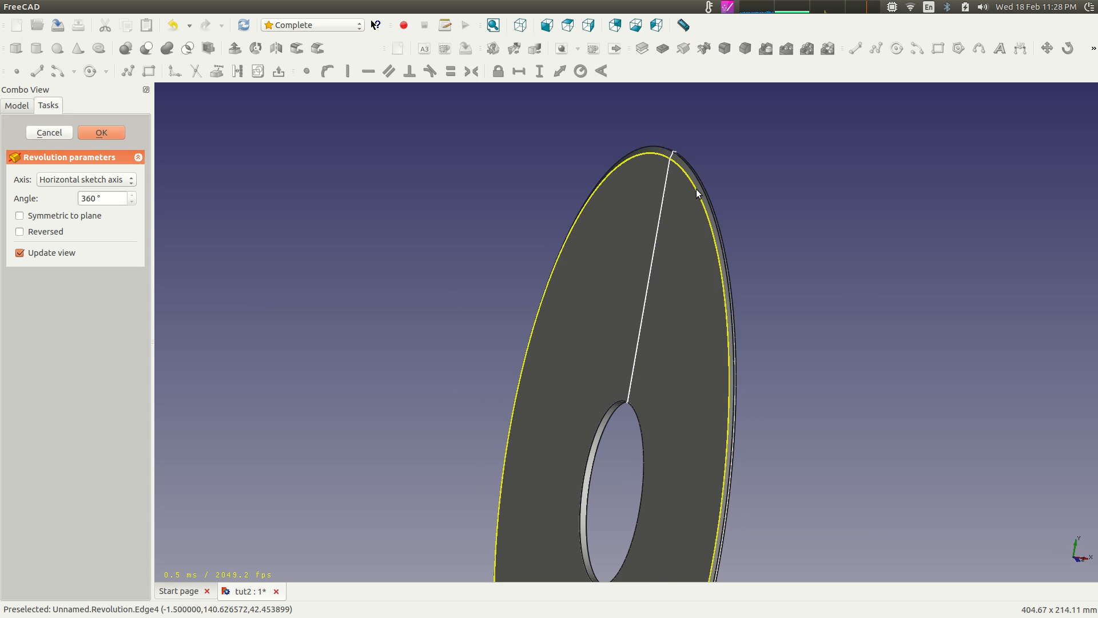
scroll(704, 186, "up", 4)
middle_click_drag(974, 153, 942, 384)
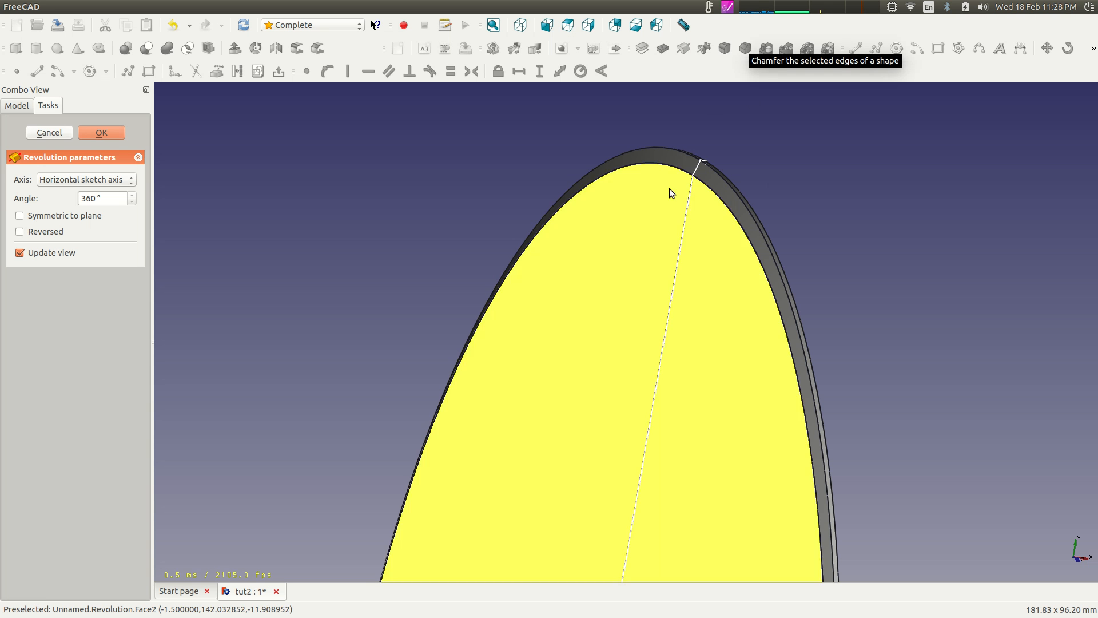
scroll(849, 202, "up", 4)
middle_click_drag(1007, 145, 787, 348)
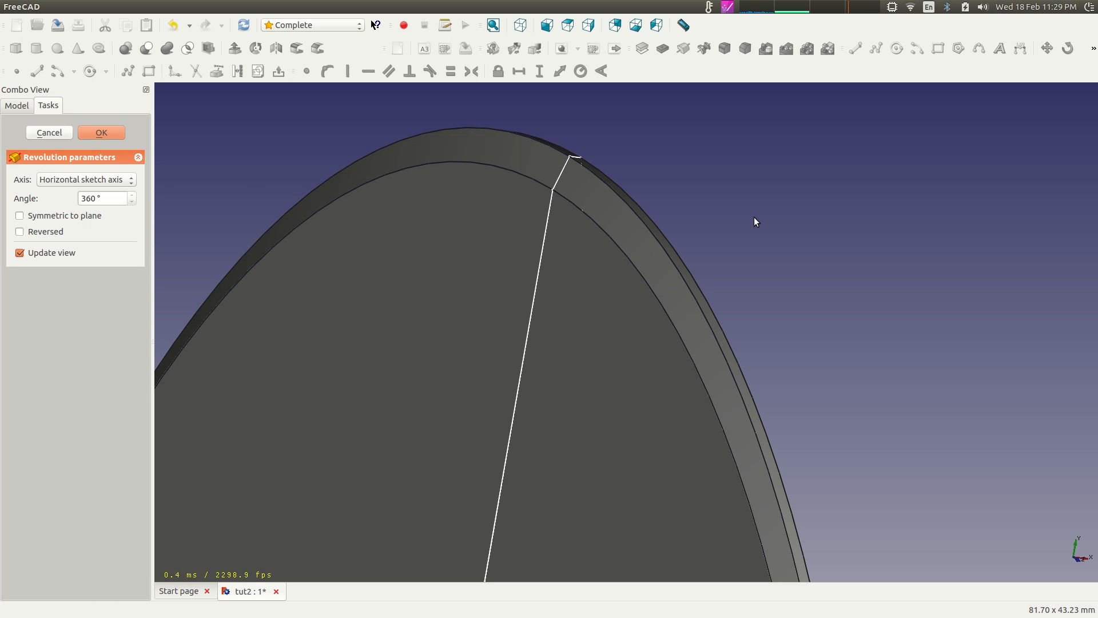
middle_click_drag(759, 243, 735, 234)
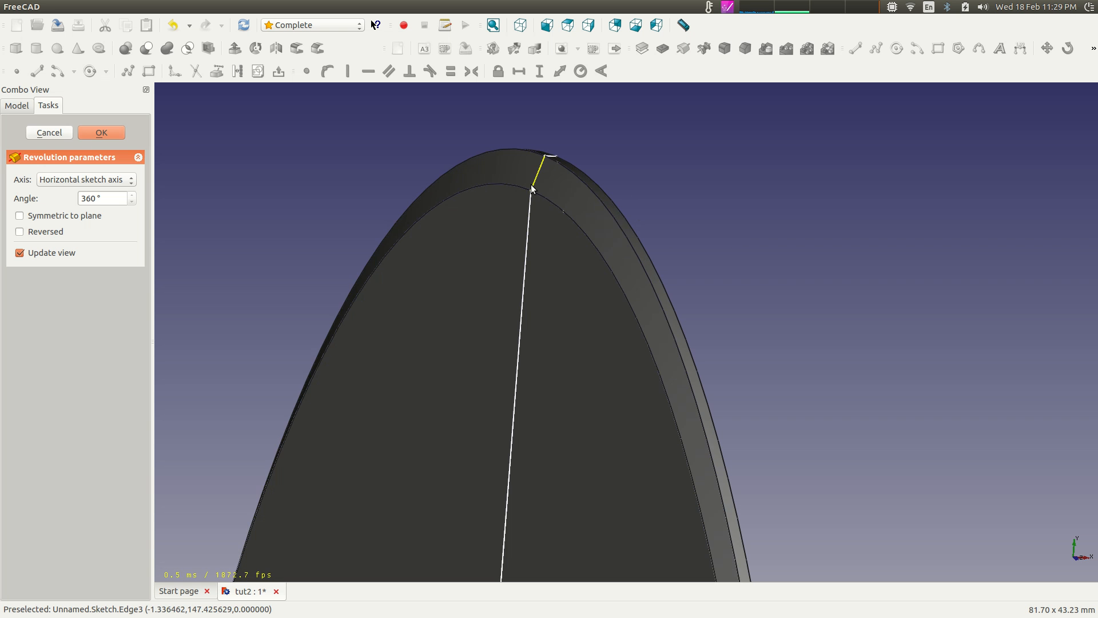
scroll(646, 222, "down", 5)
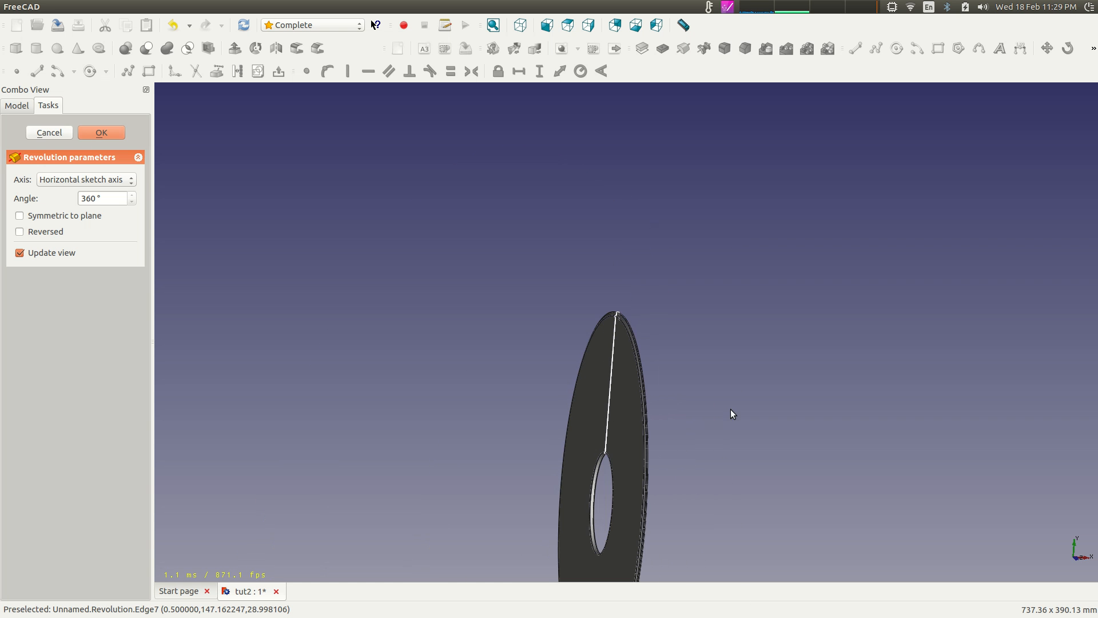
middle_click_drag(730, 410, 752, 224)
middle_click_drag(299, 334, 369, 313)
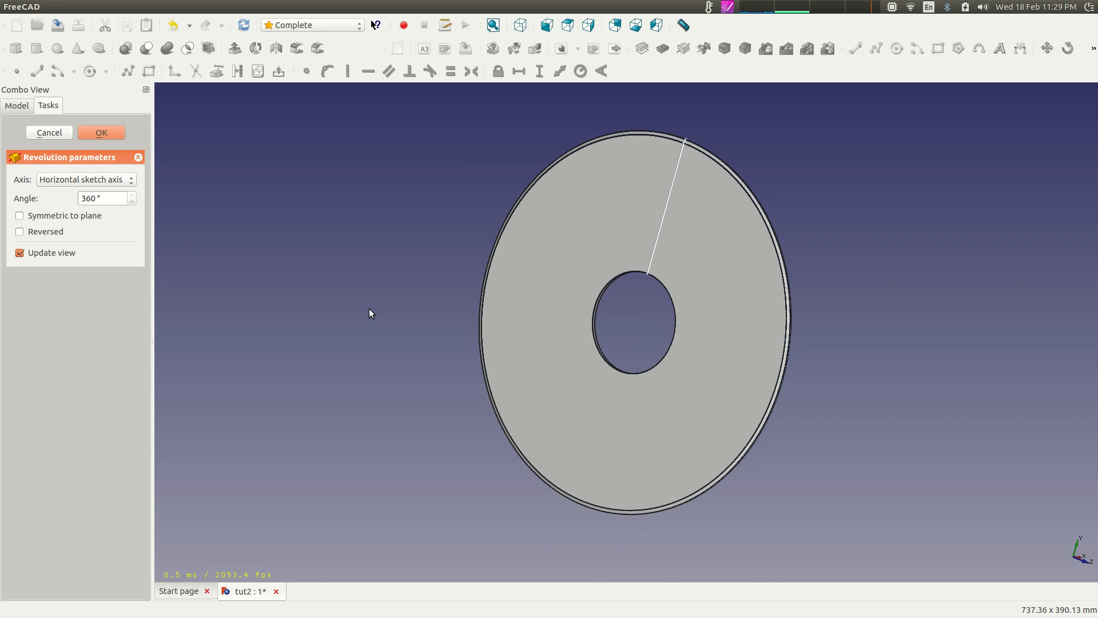
left_click(100, 131)
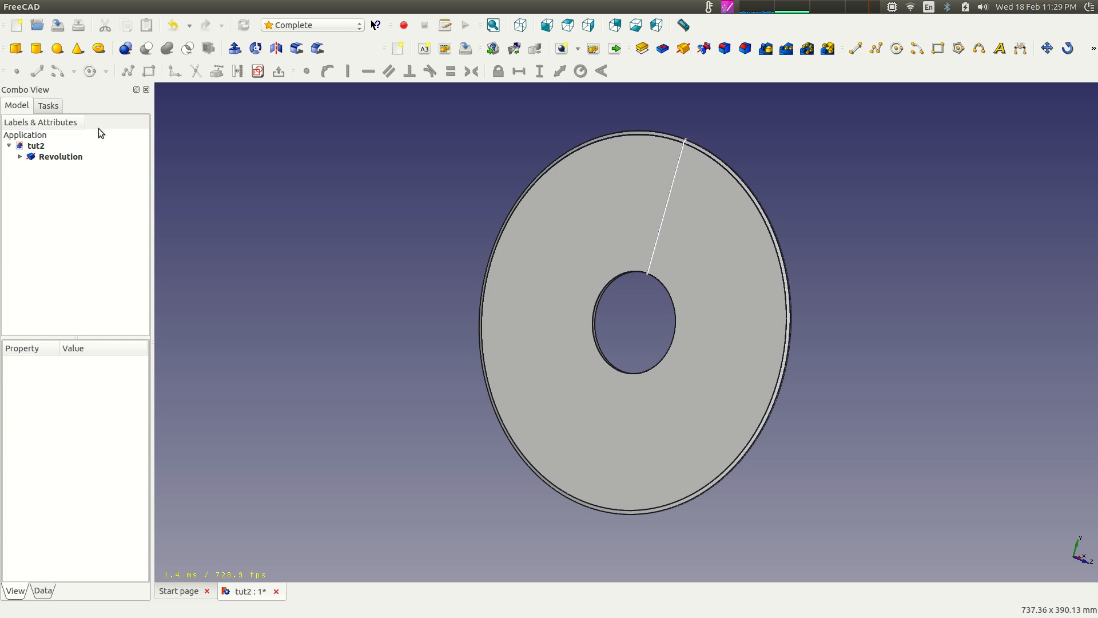
Hide the profile sketch nested under the Revolution
left_click(50, 157)
left_click(21, 156)
left_click(55, 168)
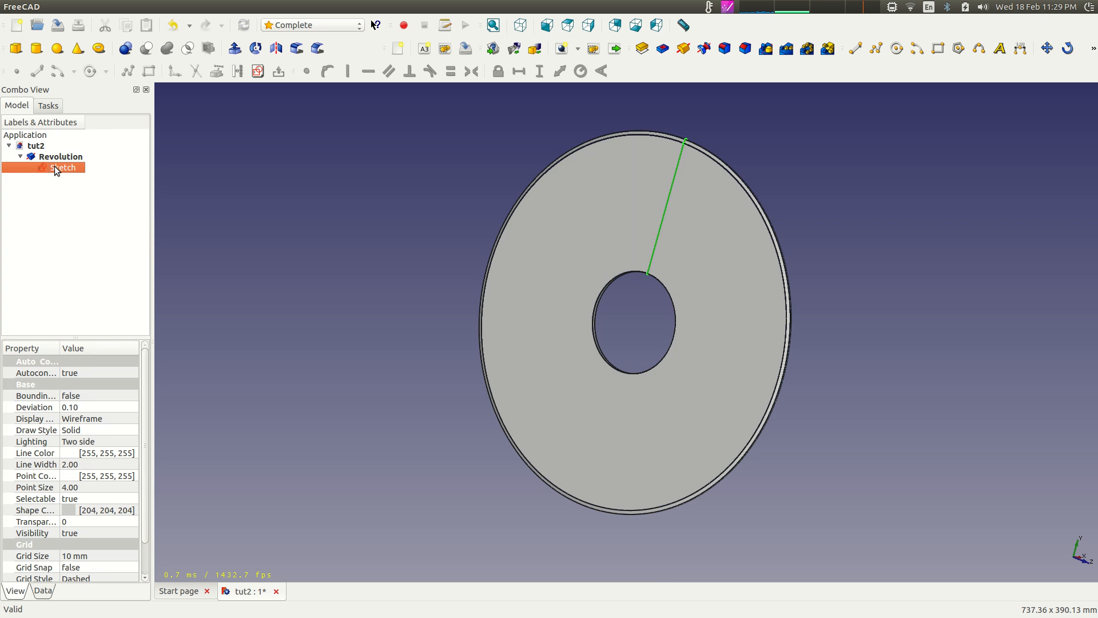
left_click(67, 222)
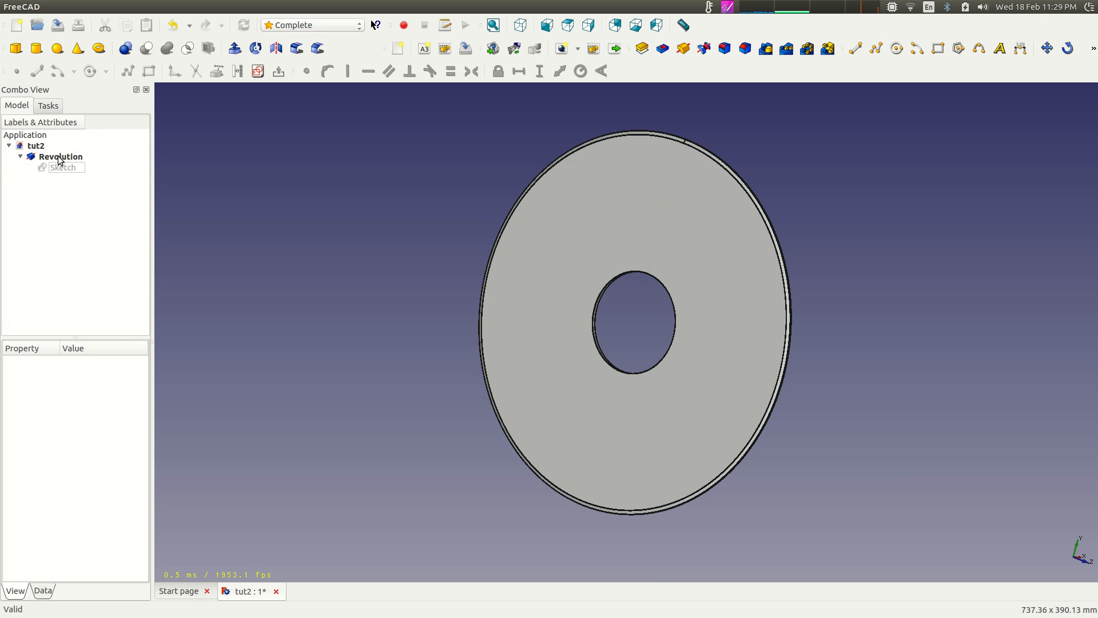
left_click(20, 157)
Start a sketch on the disc's flat face and draw a circle centred on the vertical axis, slightly crossing the outer rim
mouse_move(893, 272)
middle_mouse_down()
mouse_move(729, 282)
mouse_move(513, 318)
mouse_move(832, 197)
mouse_move(858, 223)
middle_mouse_up()
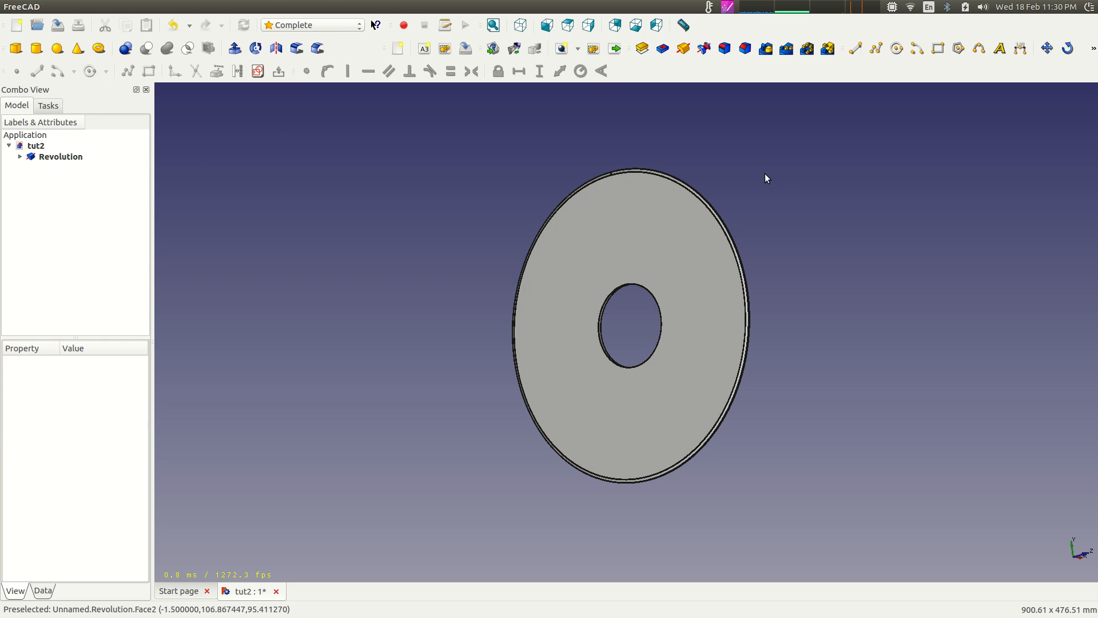
left_click(637, 247)
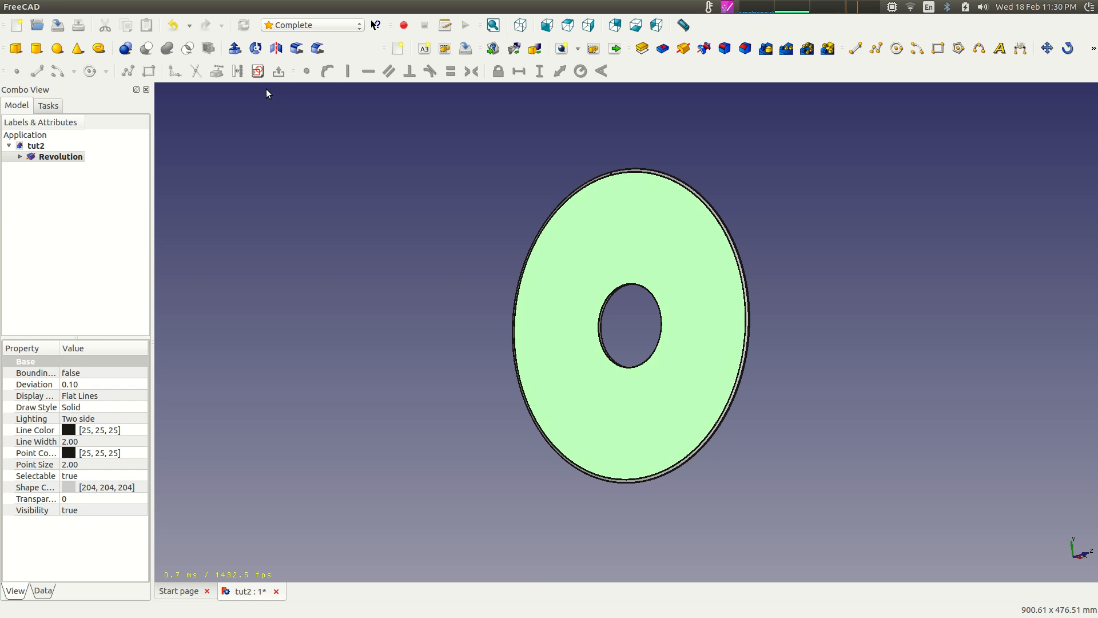
left_click(261, 71)
scroll(540, 213, "down", 9)
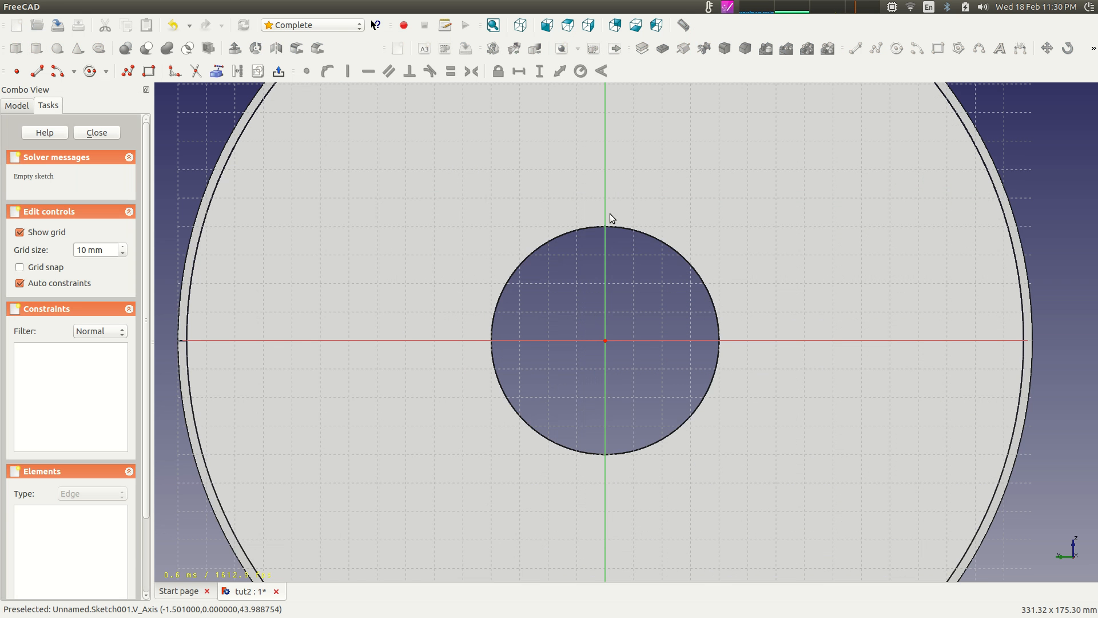
scroll(636, 228, "up", 5)
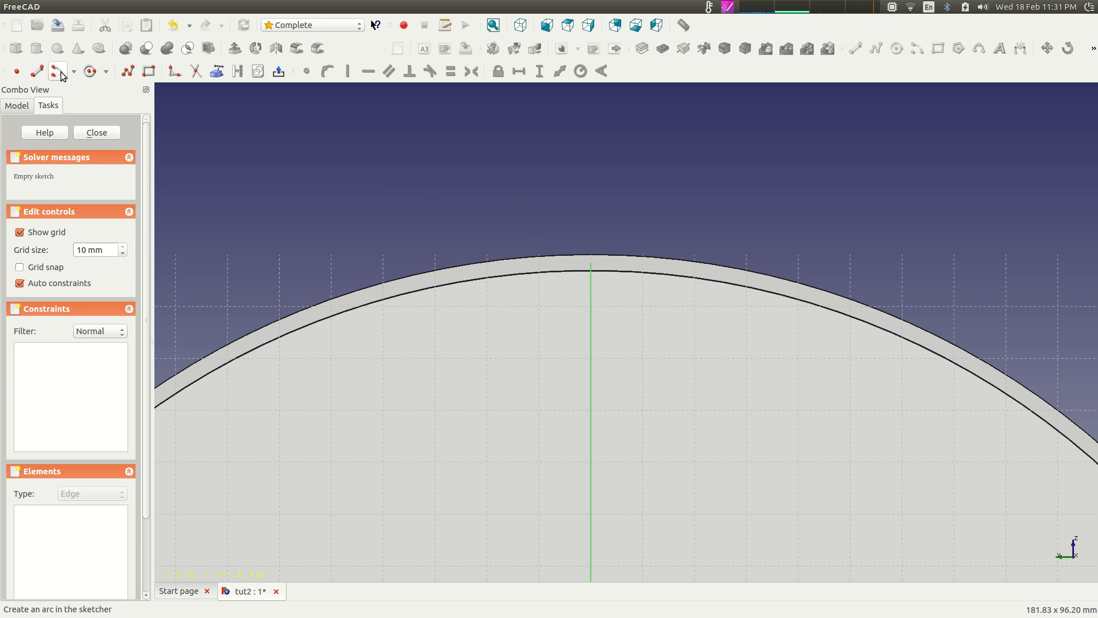
left_click(89, 71)
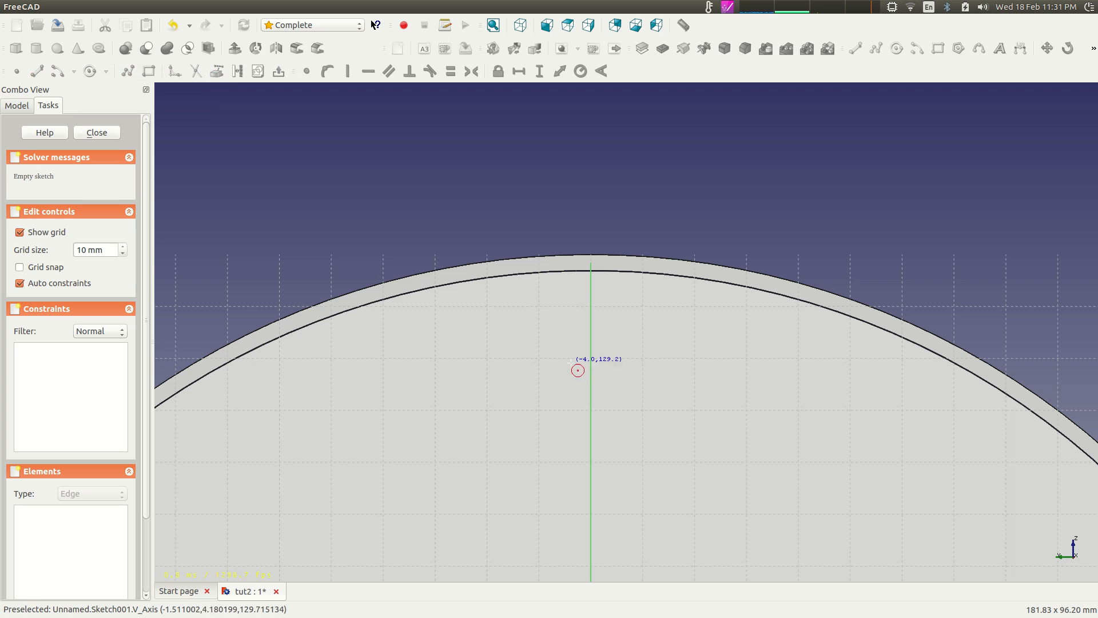
left_click(590, 298)
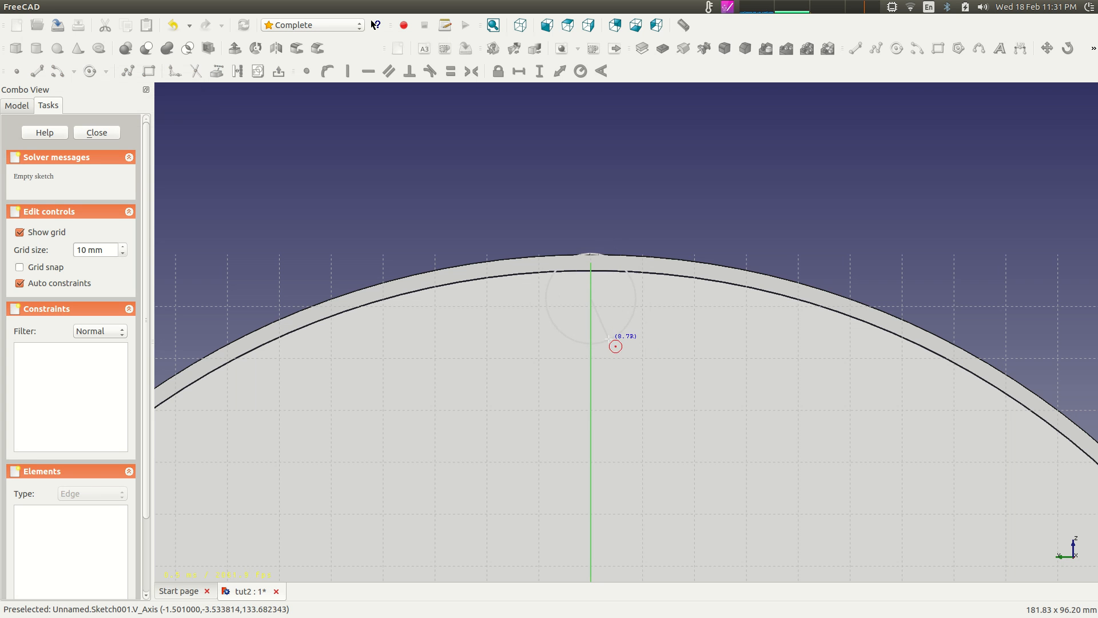
left_click(612, 342)
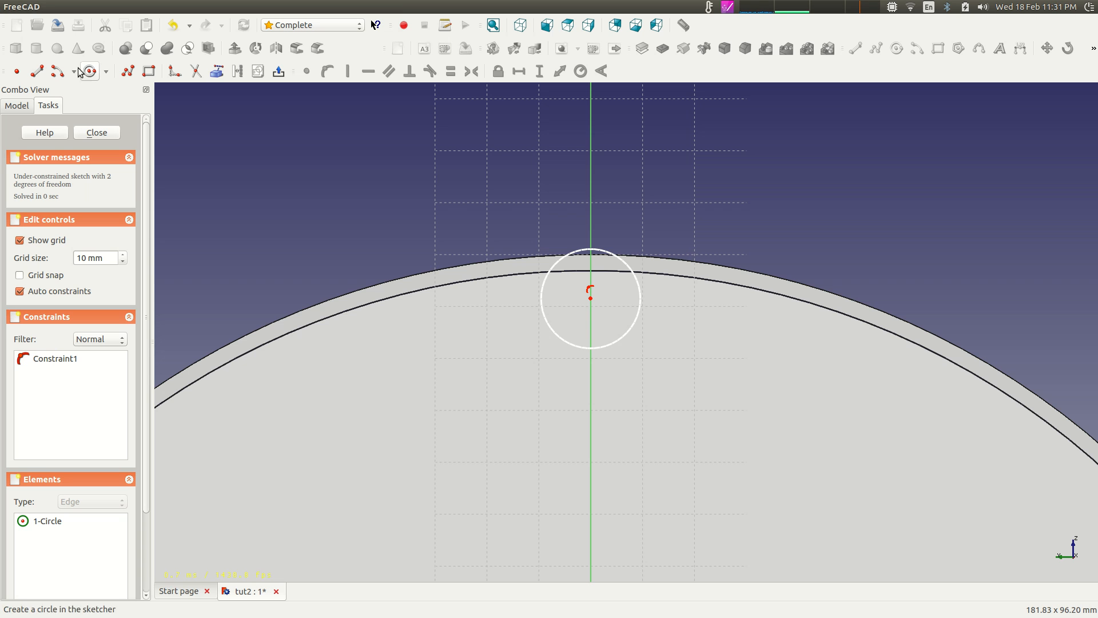
Draw a five-segment polyline from one side of the circle, out past the rim, horizontally across, and back to the circle's opposite side
left_click(56, 72)
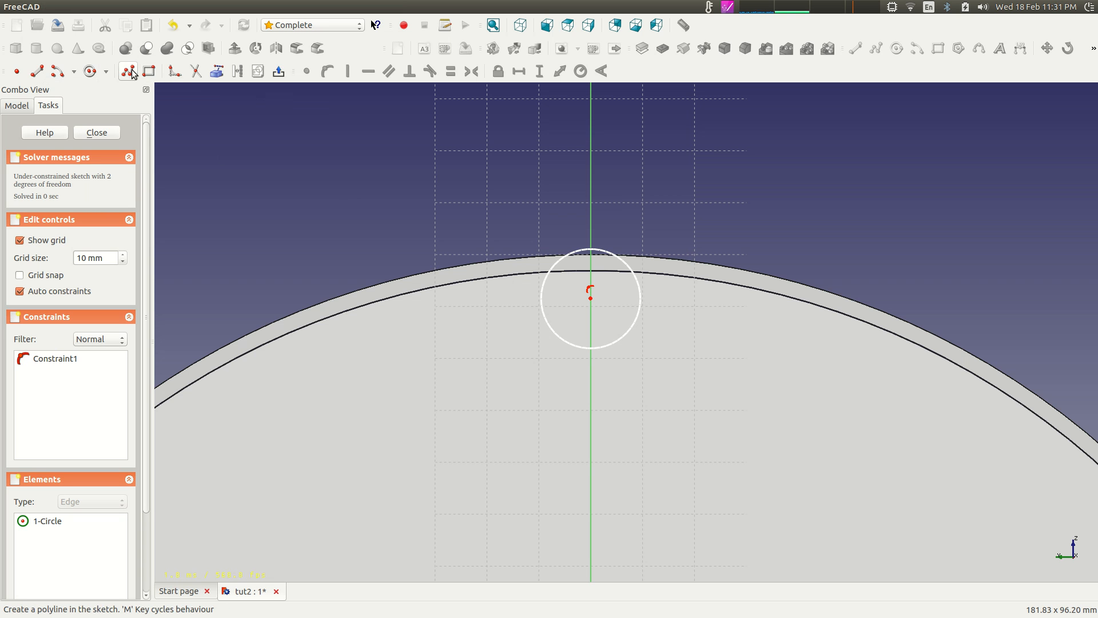
left_click(641, 305)
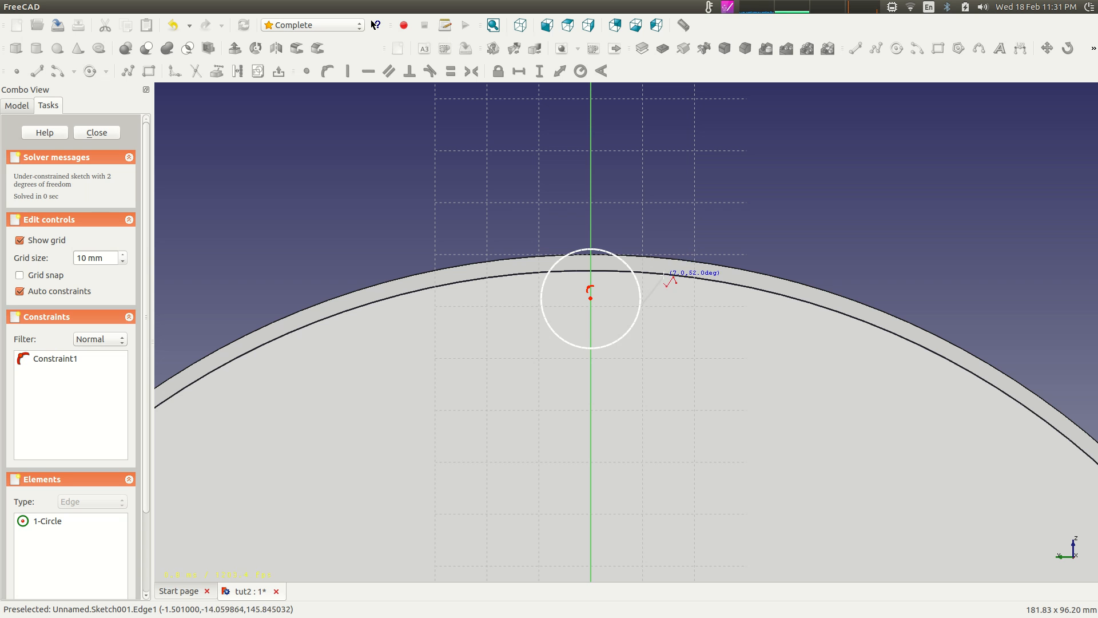
left_click(662, 272)
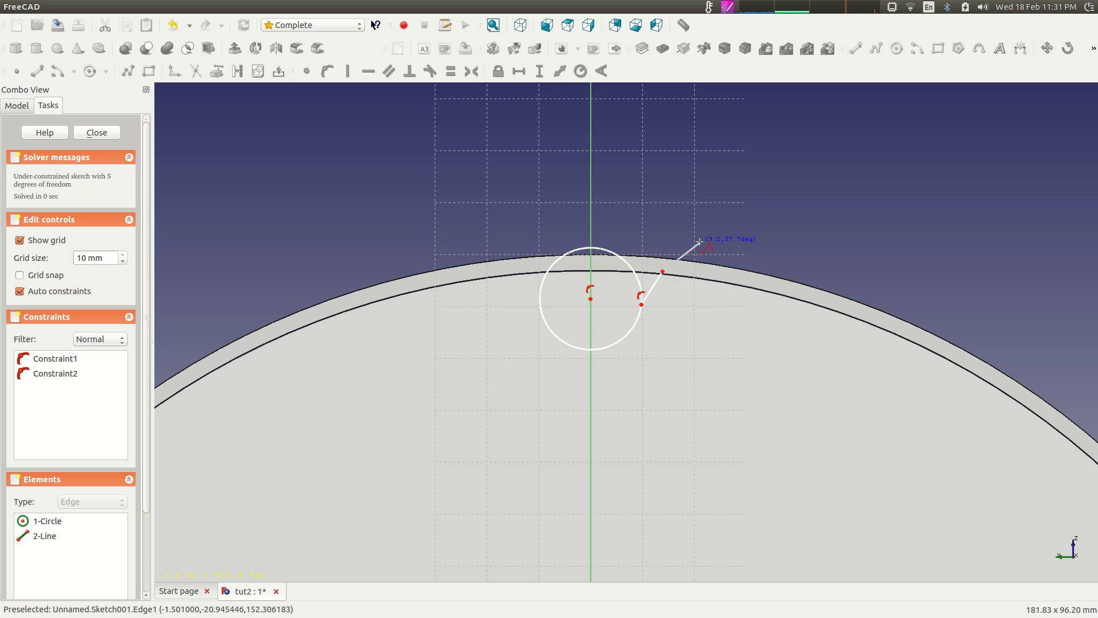
left_click(709, 243)
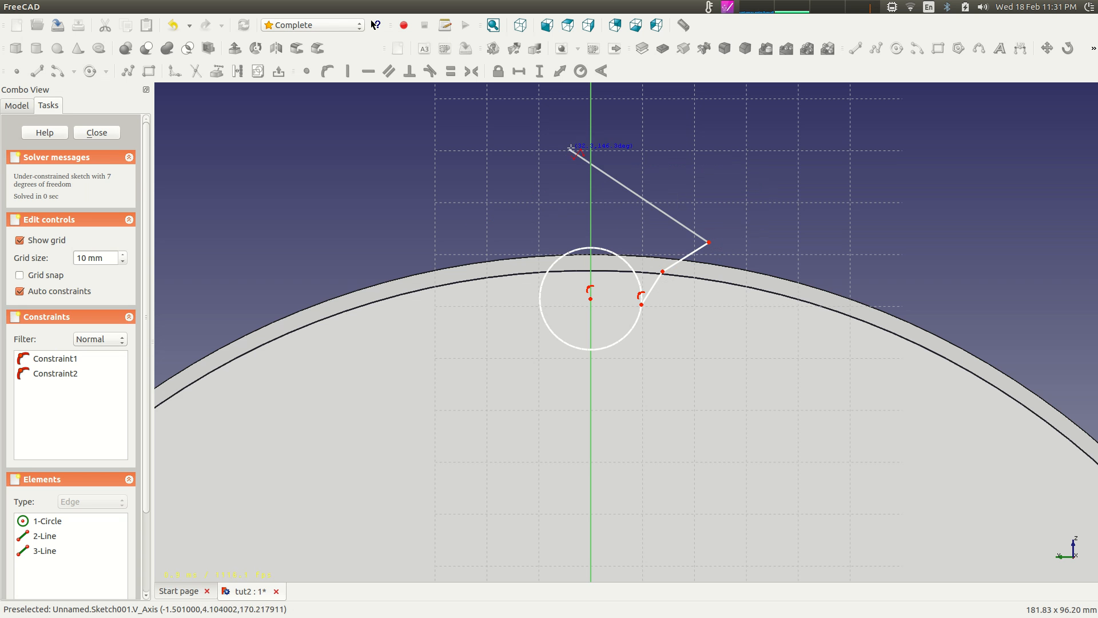
left_click(475, 242)
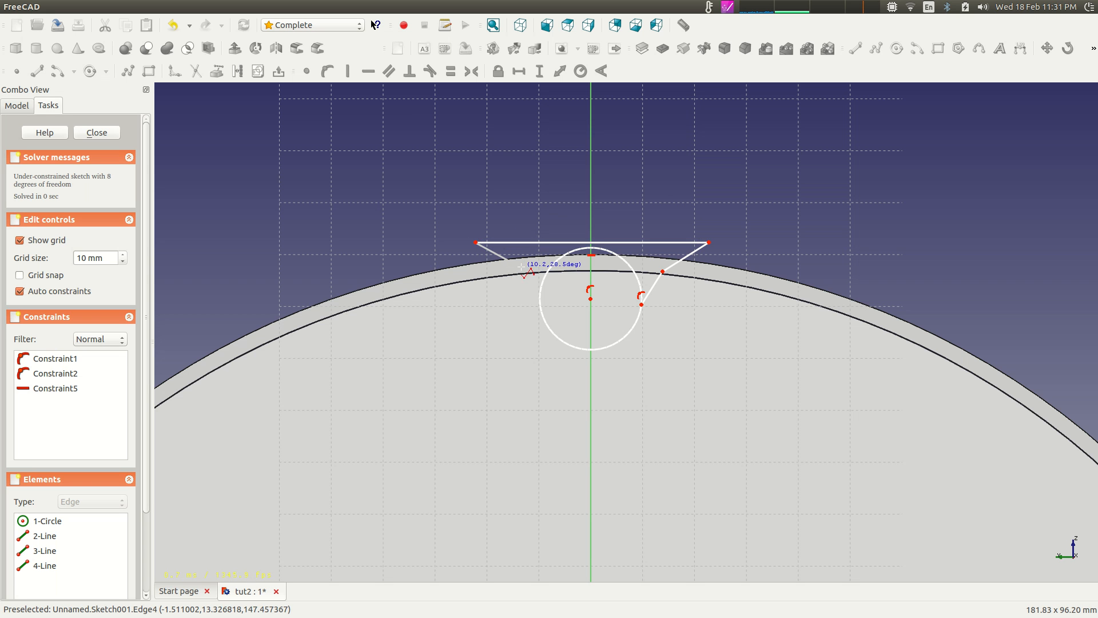
left_click(523, 269)
left_click(540, 302)
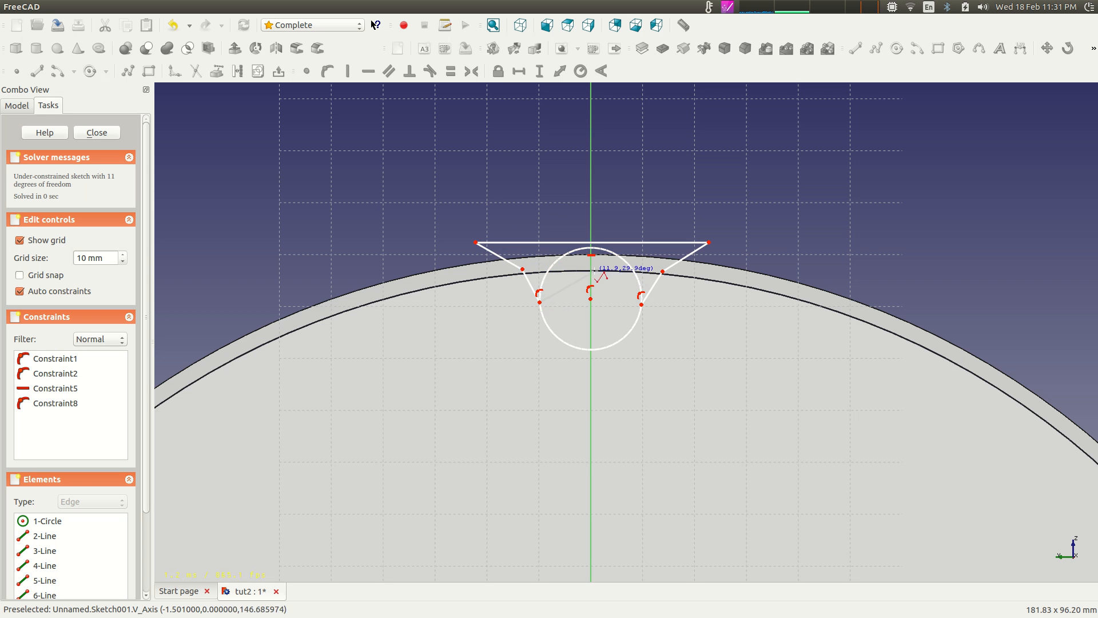
right_click(602, 331)
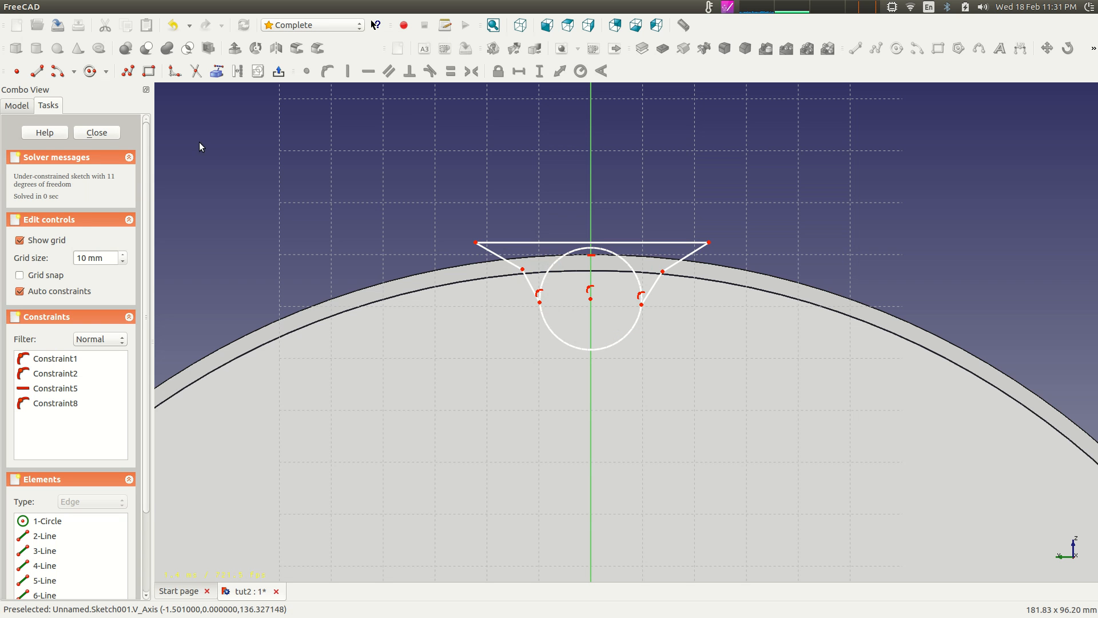
Trim away the circle's upper arc between the two polyline ends
left_click(196, 71)
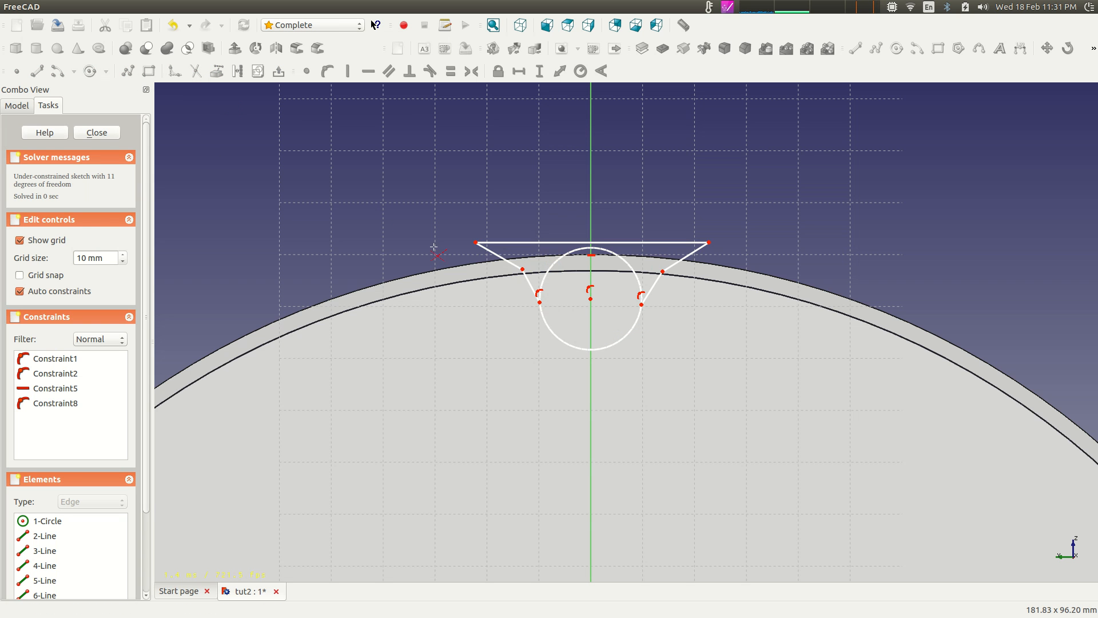
left_click(564, 257)
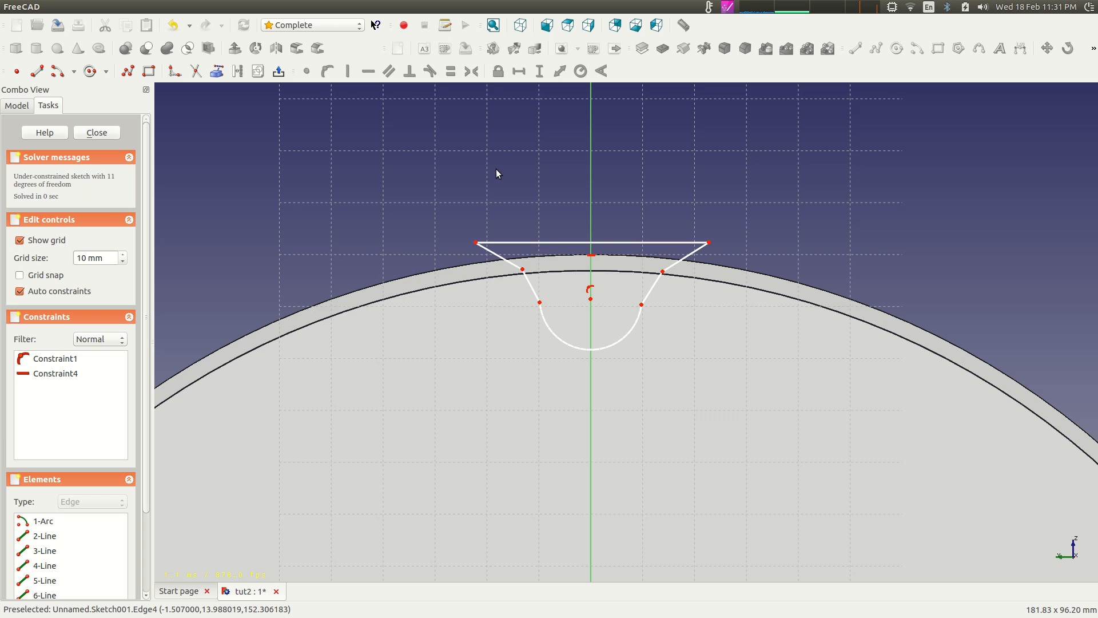
Constrain the arc's two endpoints symmetrically about the vertical axis
scroll(638, 373, "up", 4)
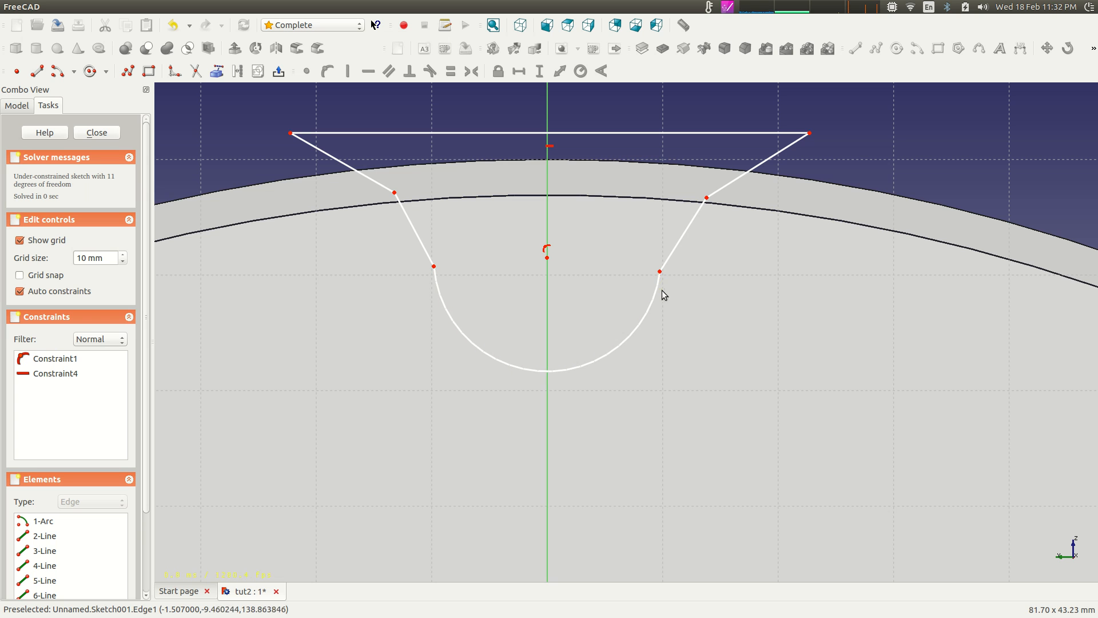
left_click(434, 266)
left_click(547, 279)
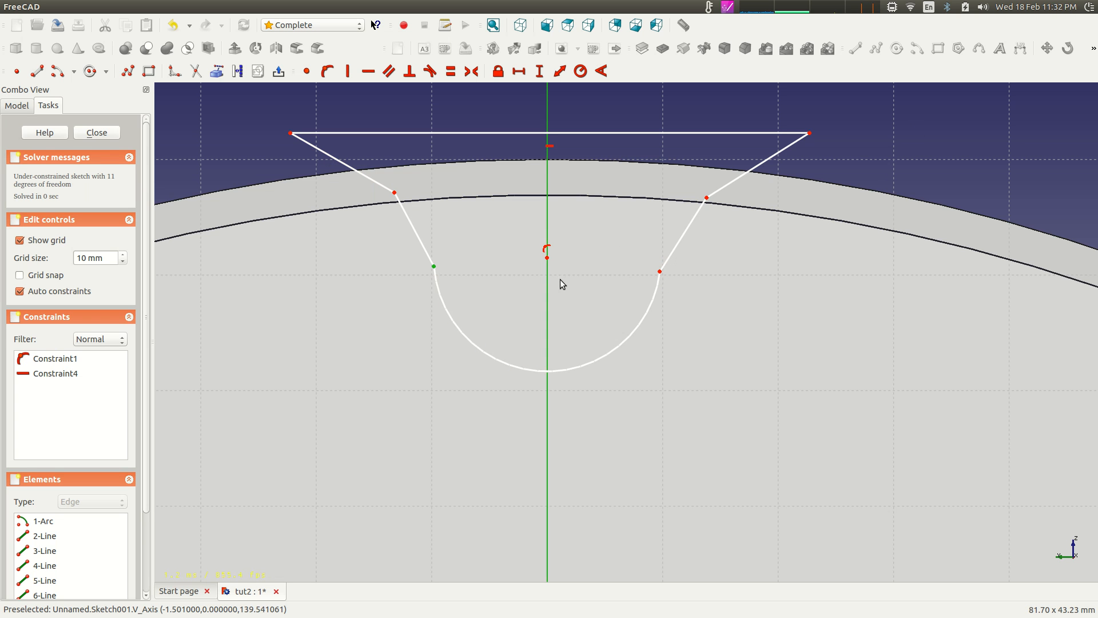
left_click(660, 271)
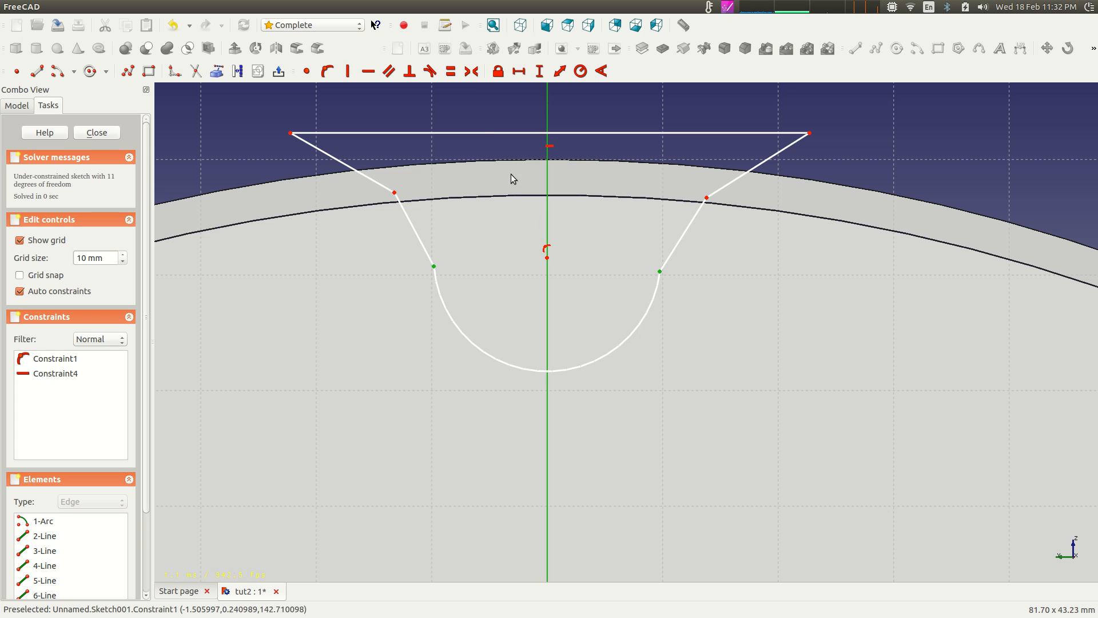
left_click(473, 74)
Constrain the two bend points near the disc's inner rim line symmetrically about the vertical axis
left_click(394, 193)
left_click(708, 198)
left_click(548, 189)
left_click(473, 74)
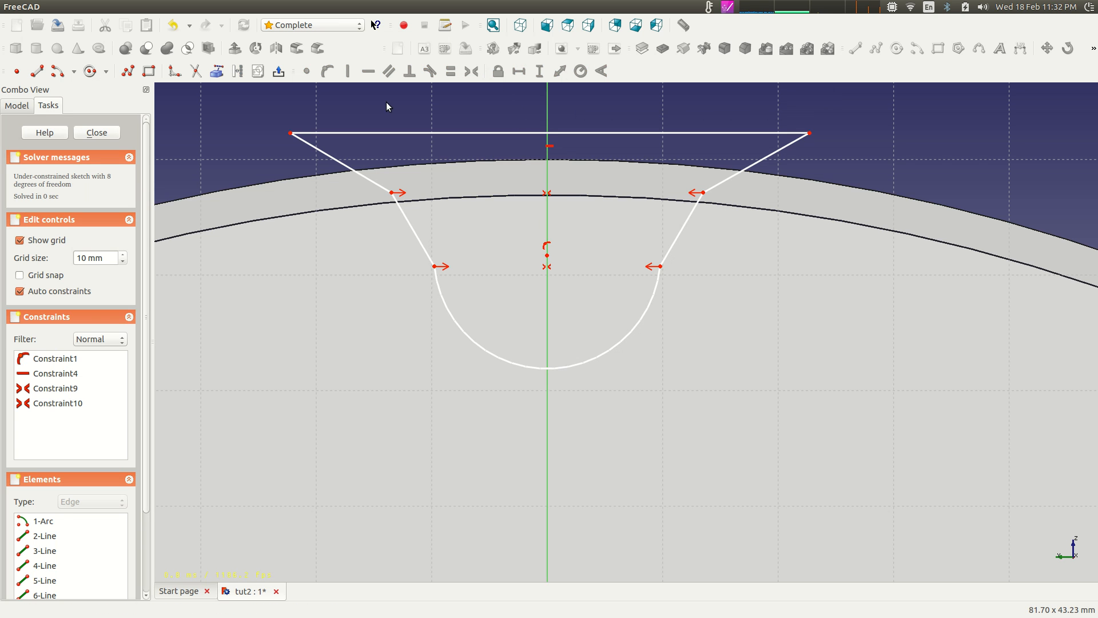
Constrain the two outer corners of the horizontal line symmetrically about the vertical axis
left_click(292, 134)
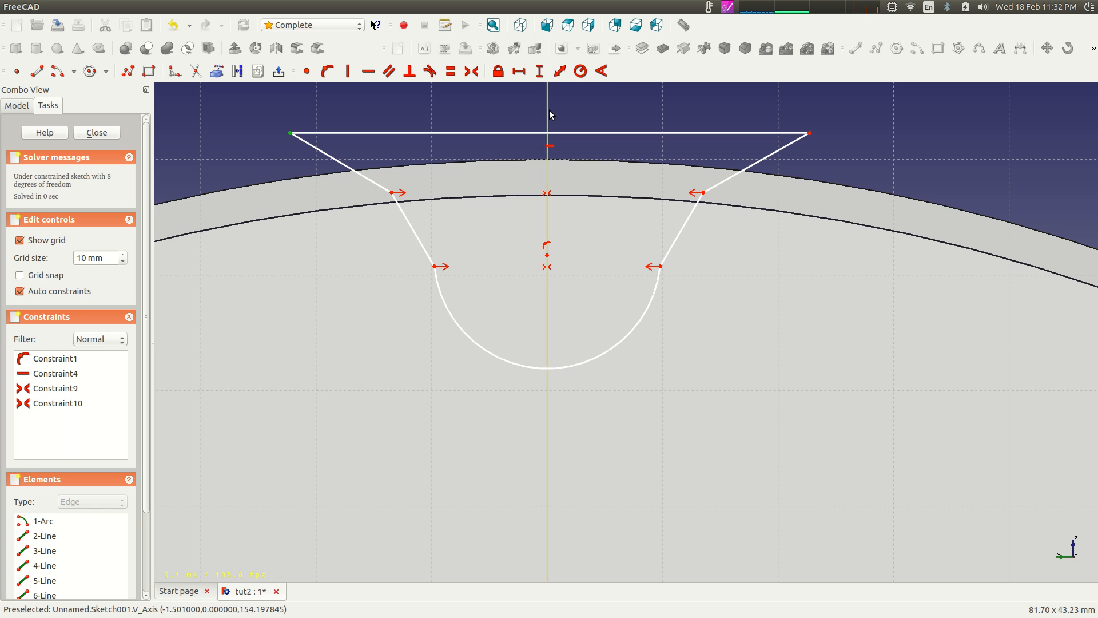
left_click(809, 133)
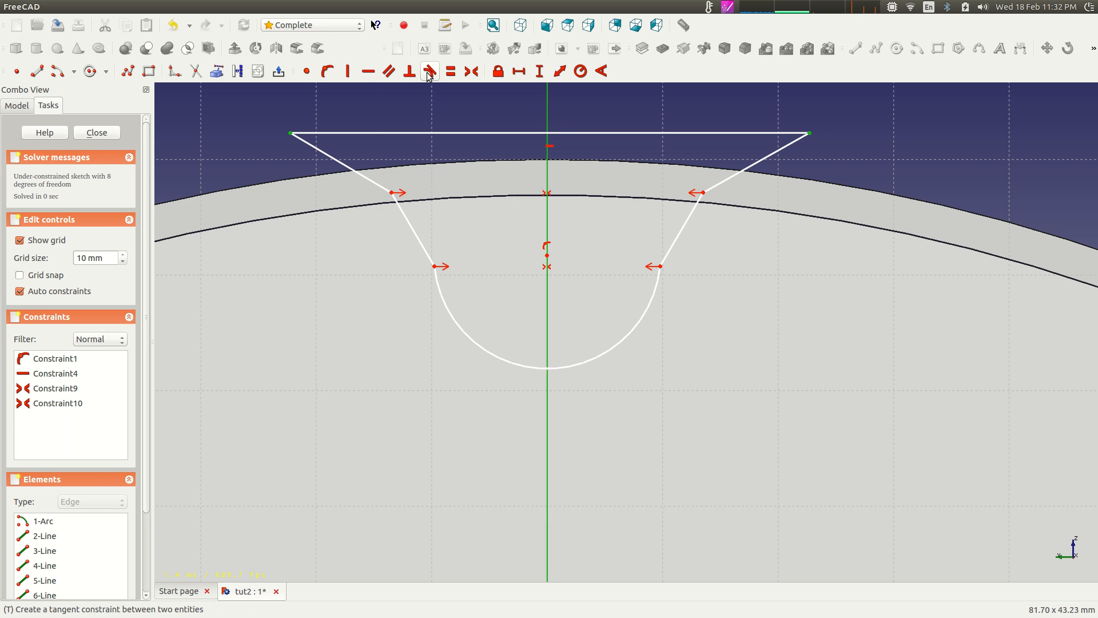
left_click(472, 72)
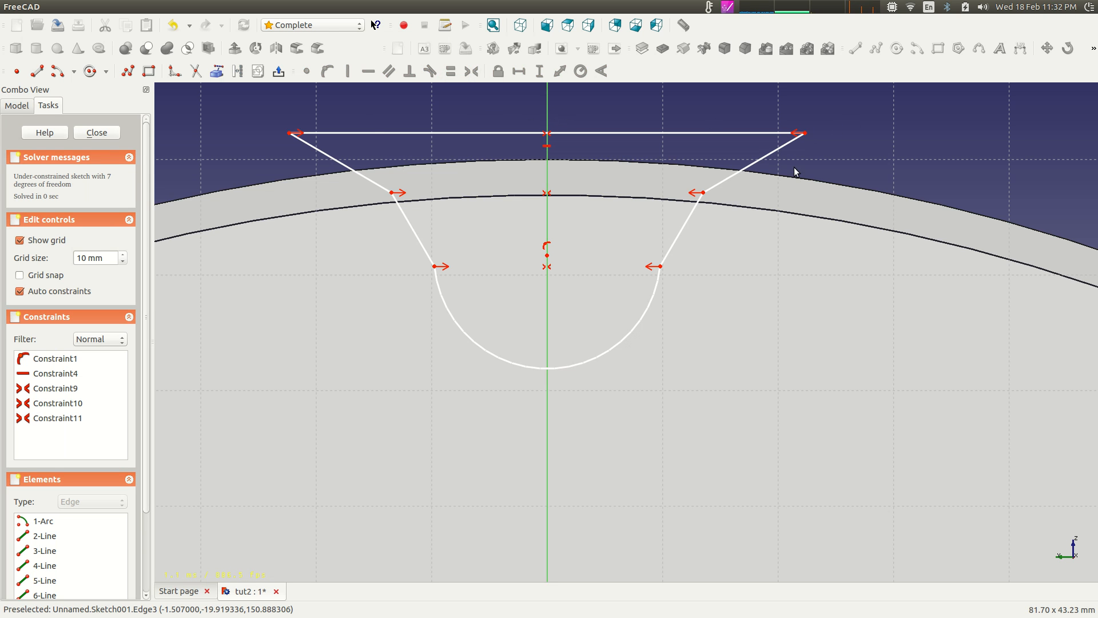
Reshape the tooth gap freehand: raise the horizontal line, move the arc deeper into the disc, and lower the flank bends onto the inner rim line
mouse_move(805, 136)
left_mouse_down()
mouse_move(758, 130)
mouse_move(753, 113)
mouse_move(780, 127)
mouse_move(806, 118)
mouse_move(792, 112)
left_mouse_up()
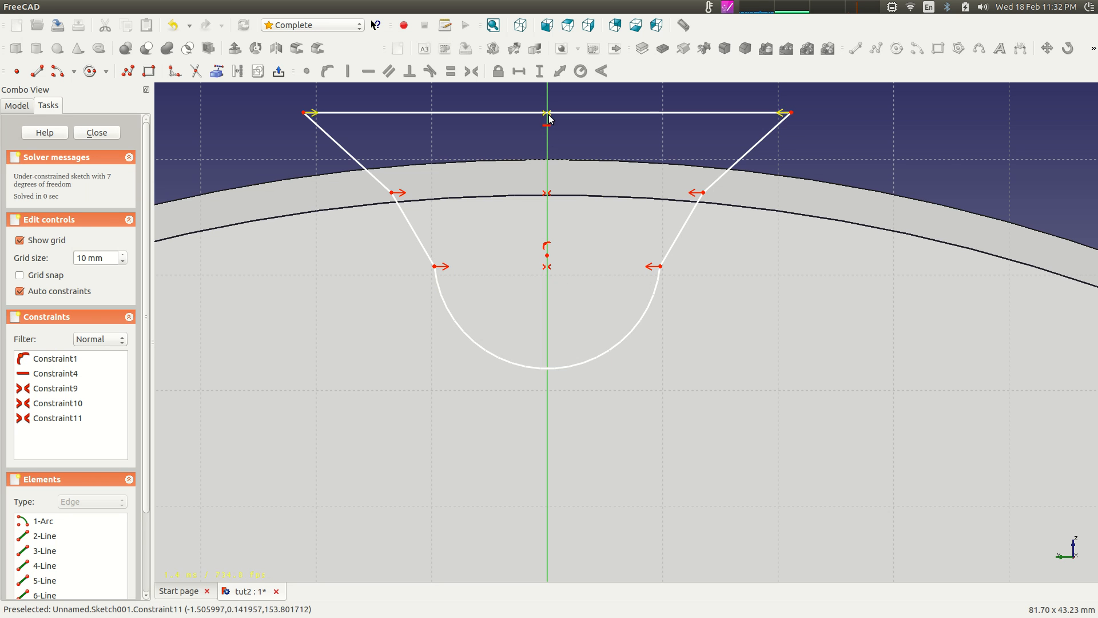
left_click_drag(654, 297, 623, 343)
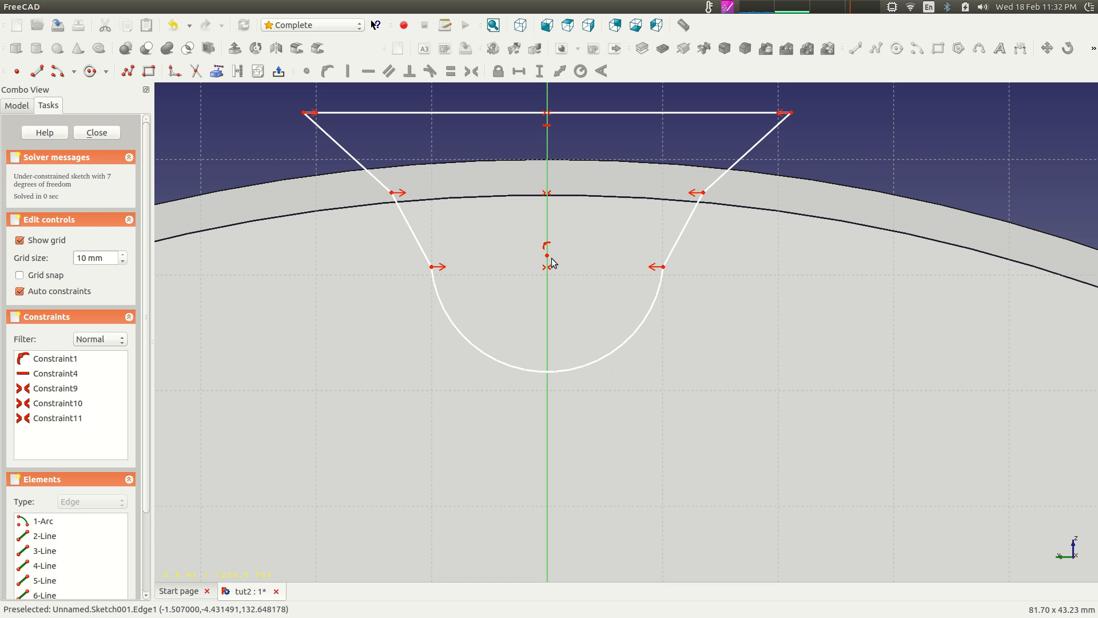
left_click_drag(548, 255, 548, 312)
left_click_drag(662, 272, 650, 343)
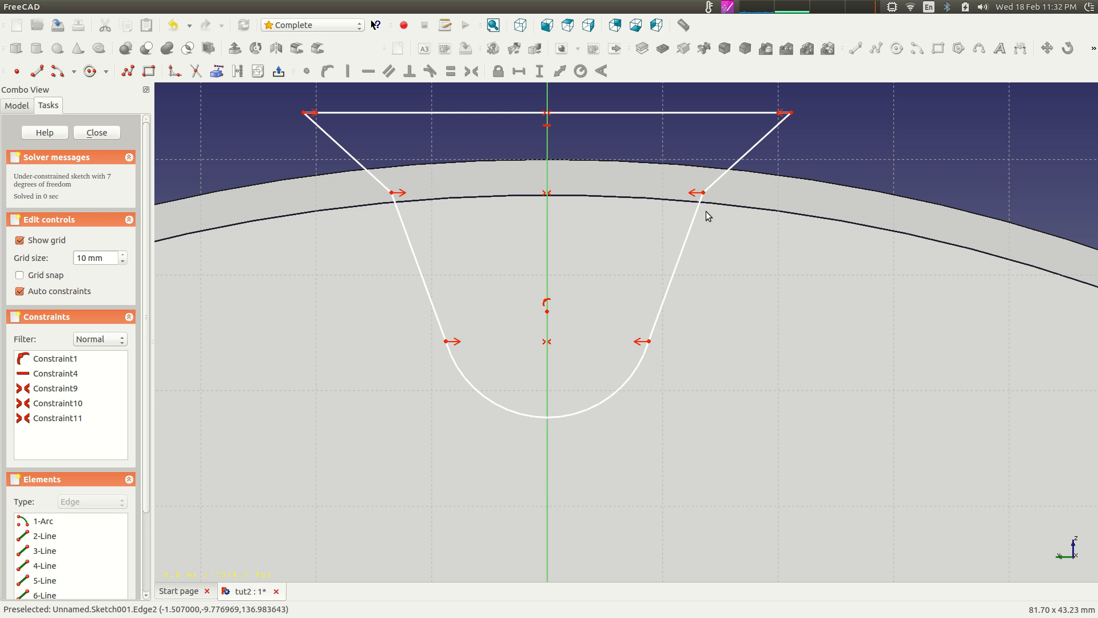
left_click_drag(703, 193, 698, 210)
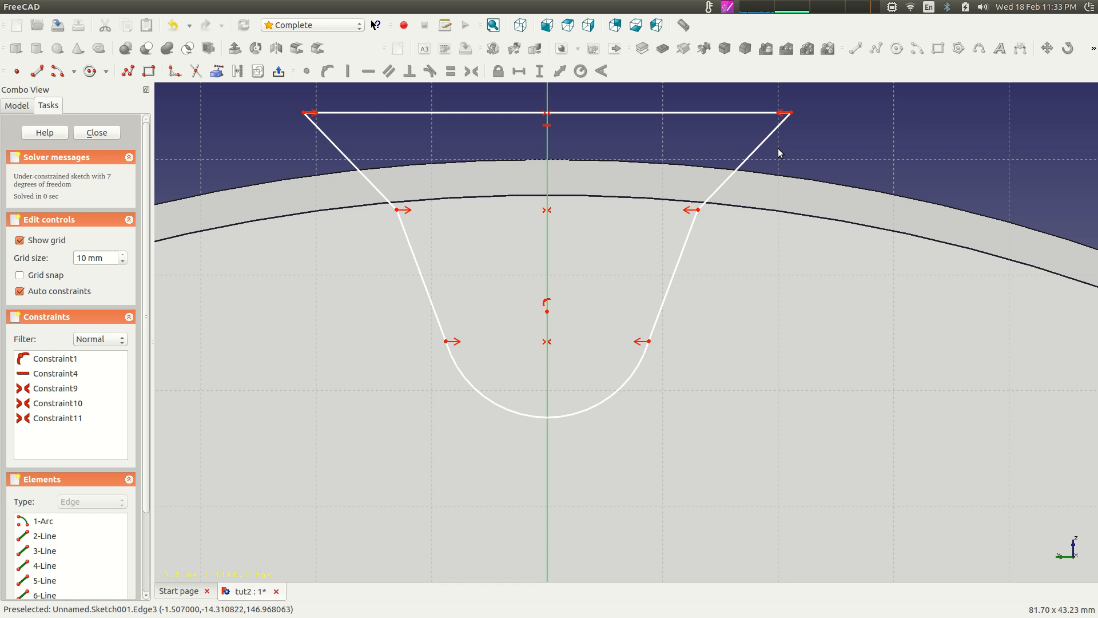
scroll(765, 331, "down", 5)
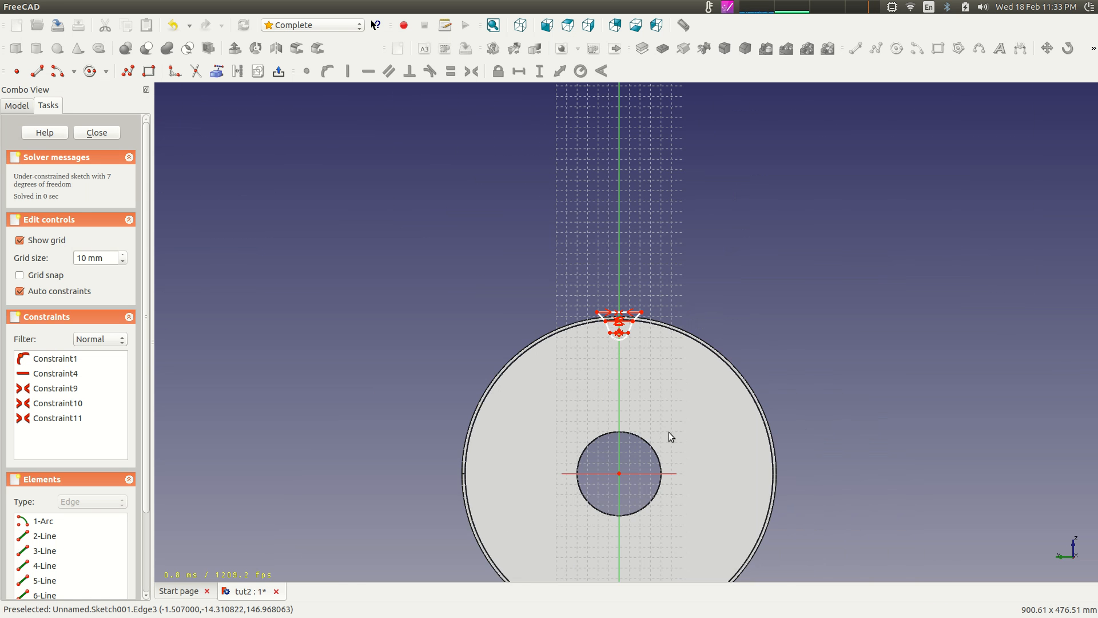
scroll(671, 436, "up", 2)
scroll(671, 436, "up", 5)
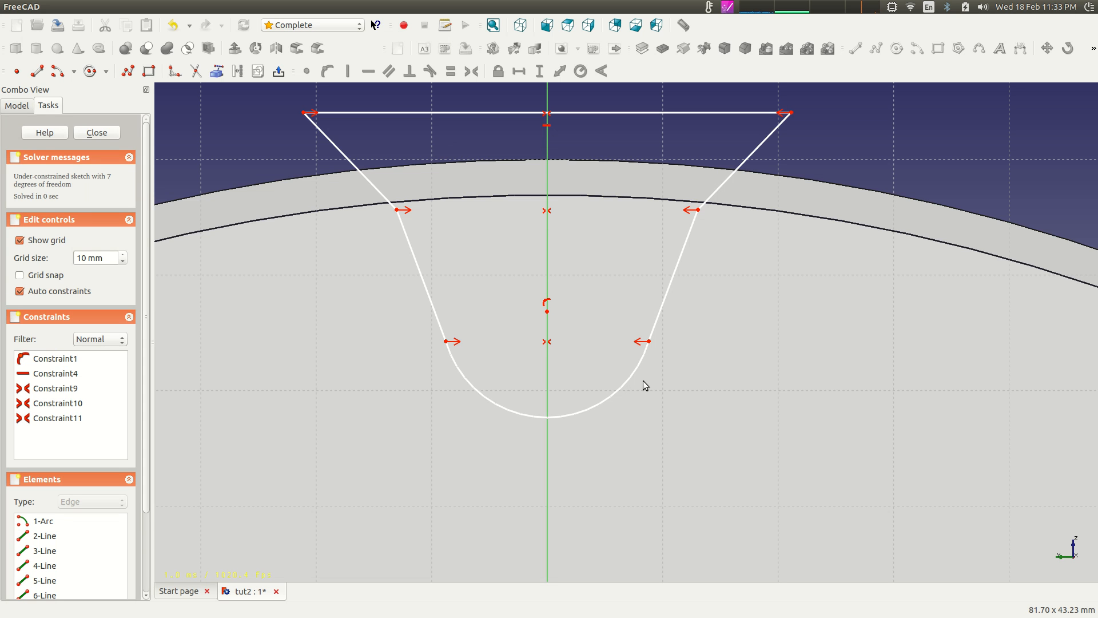
Constrain the radius of the tooth gap's bottom arc to 7 mm
left_click(637, 369)
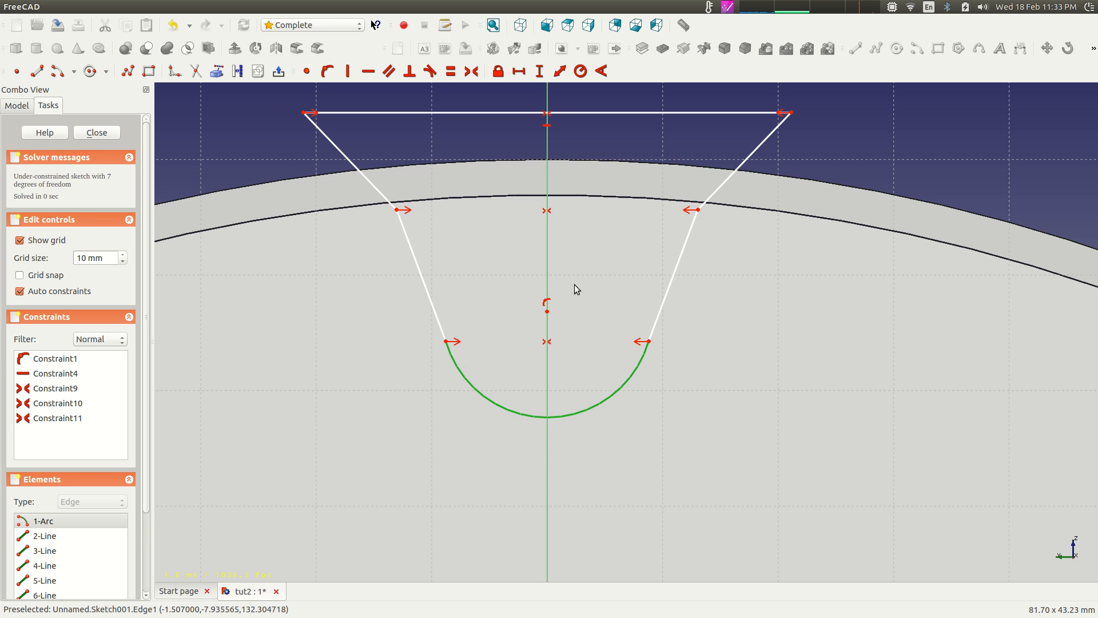
left_click(581, 72)
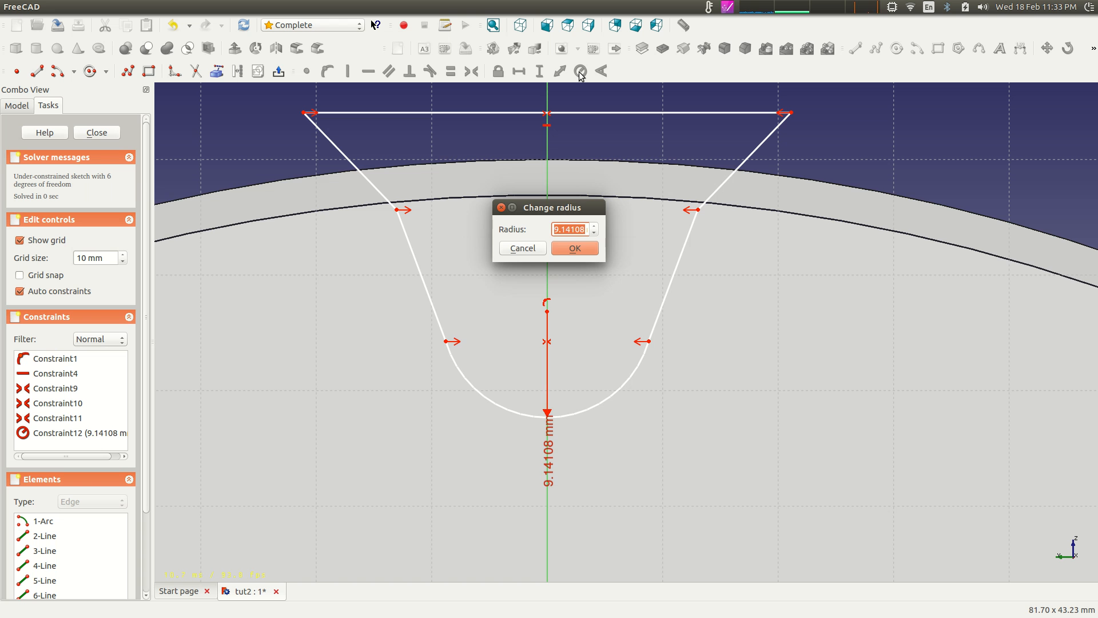
type("7")
key("Return")
Constrain the left flank bend's horizontal distance from the vertical axis to 10 mm, correcting its value to -10 mm
scroll(545, 301, "up", 2)
scroll(545, 301, "down", 2)
scroll(506, 283, "up", 1)
middle_click_drag(489, 279, 511, 346)
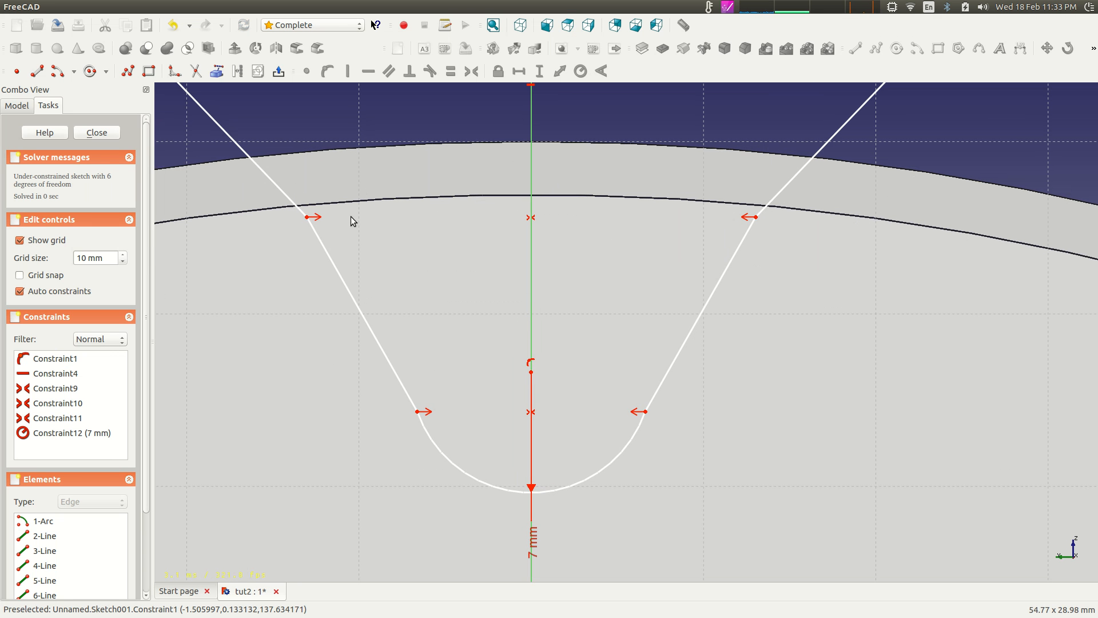
left_click(308, 217)
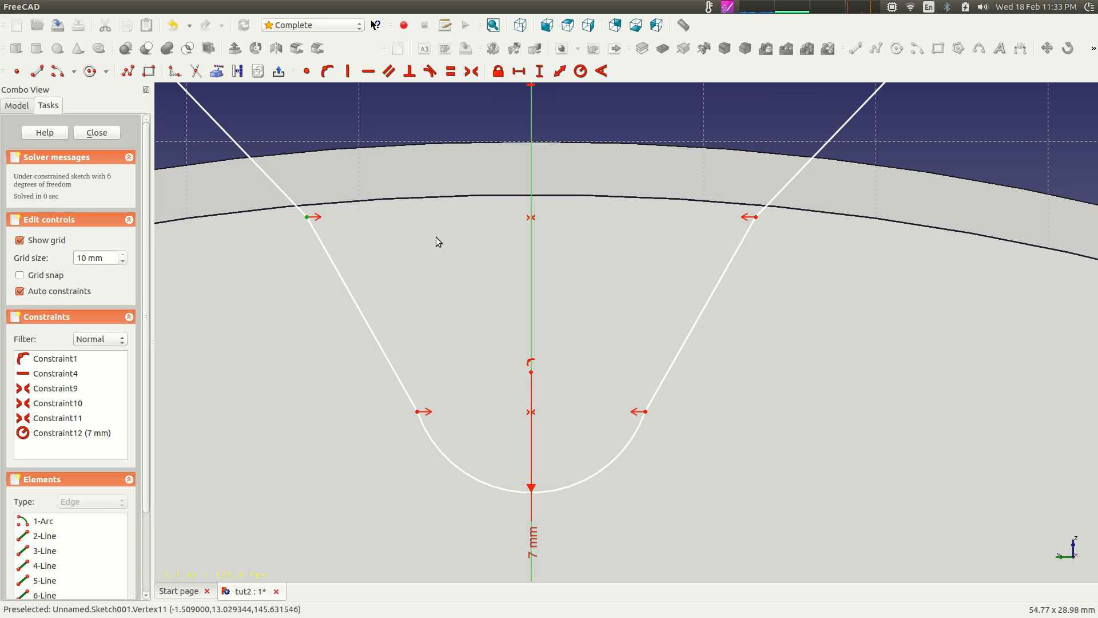
left_click(523, 72)
type("10 mm")
key("Return")
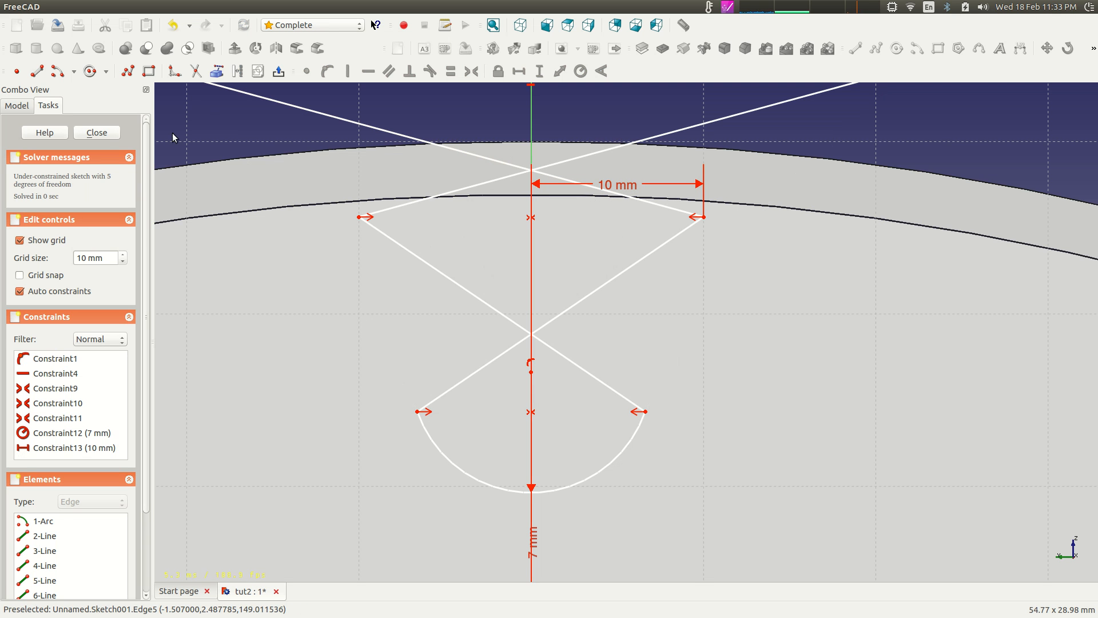
double_click(609, 188)
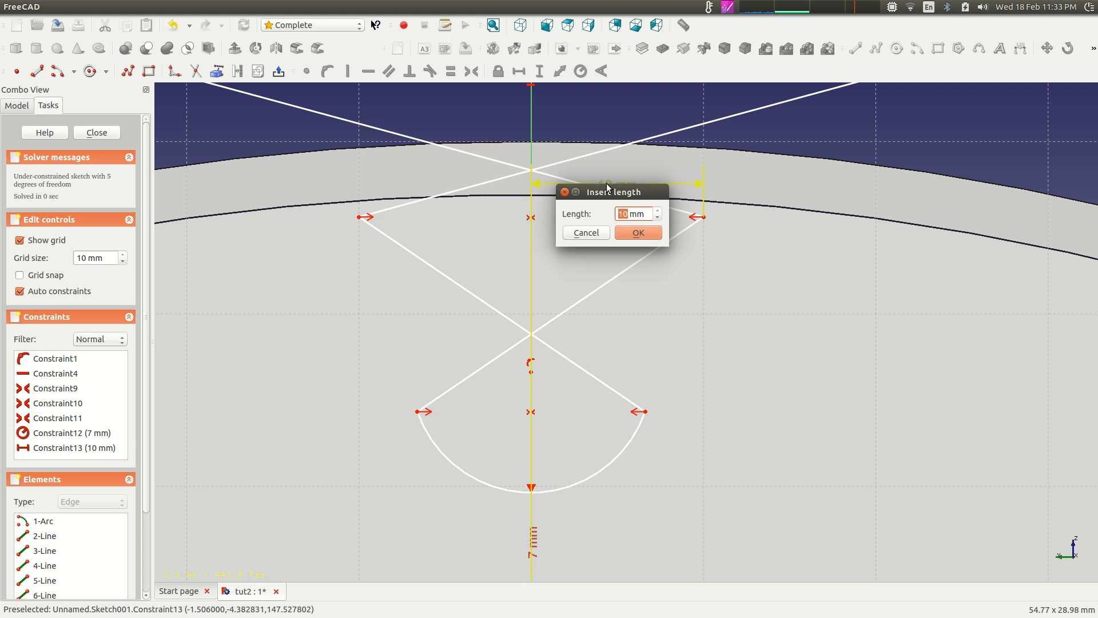
key("Return")
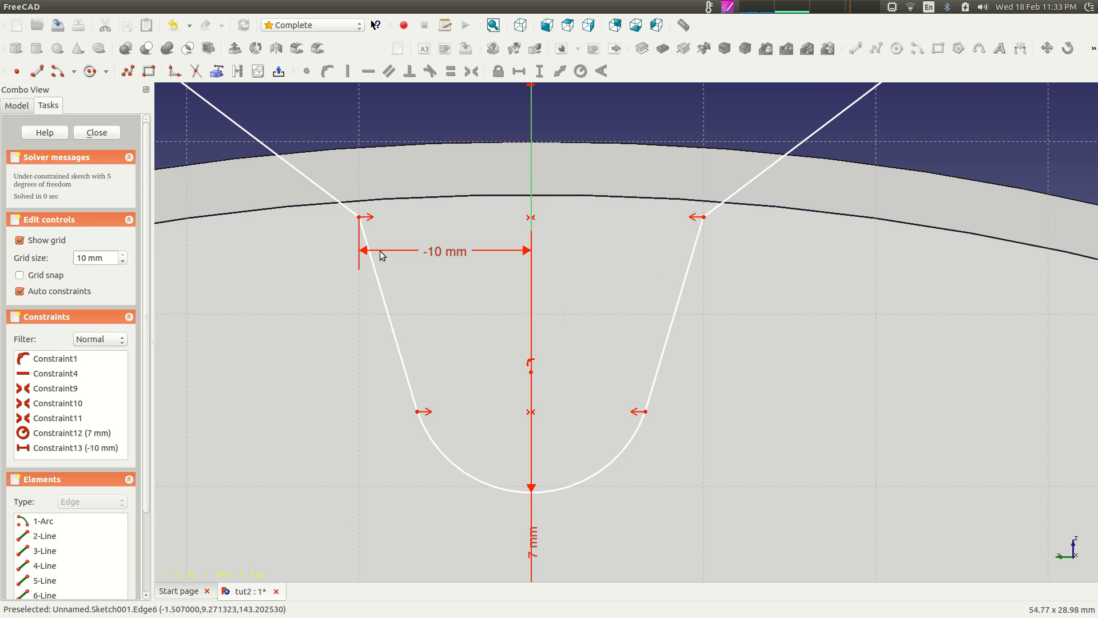
Constrain the horizontal distance between the vertical axis and the outer corner of the tooth gap to 15 mm
scroll(385, 248, "down", 2)
middle_click_drag(389, 246, 386, 297)
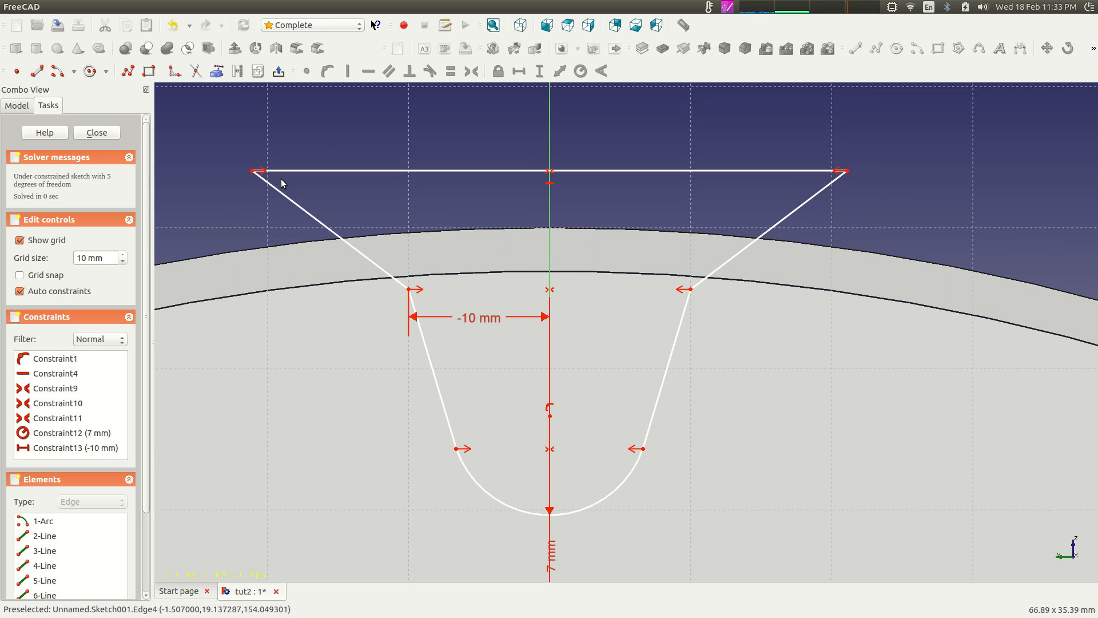
left_click(252, 171)
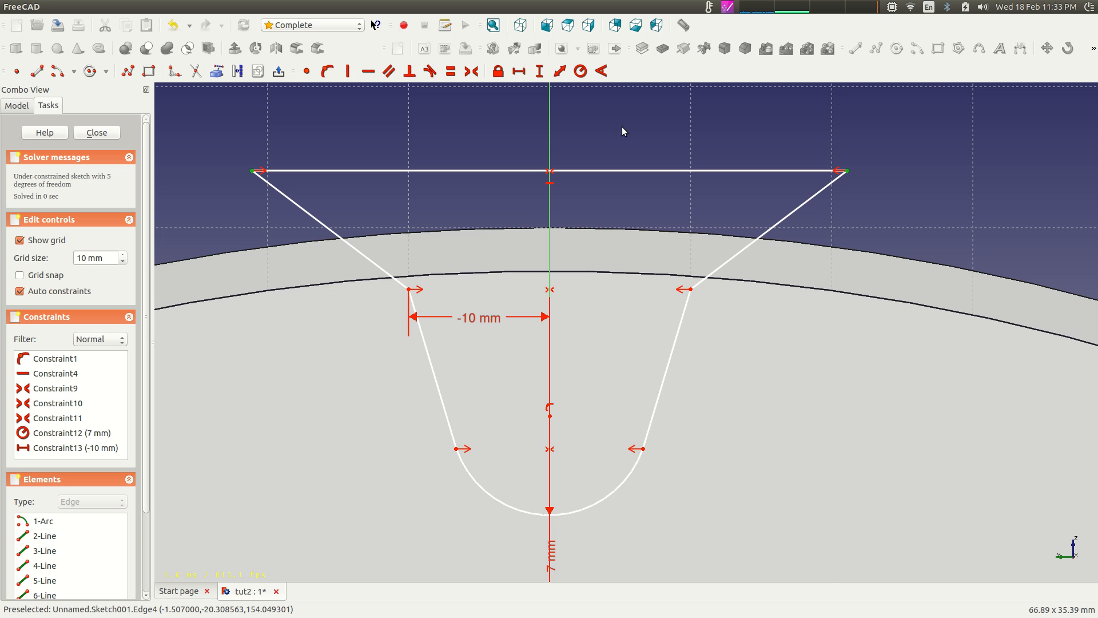
left_click(523, 73)
type("1")
key("Return")
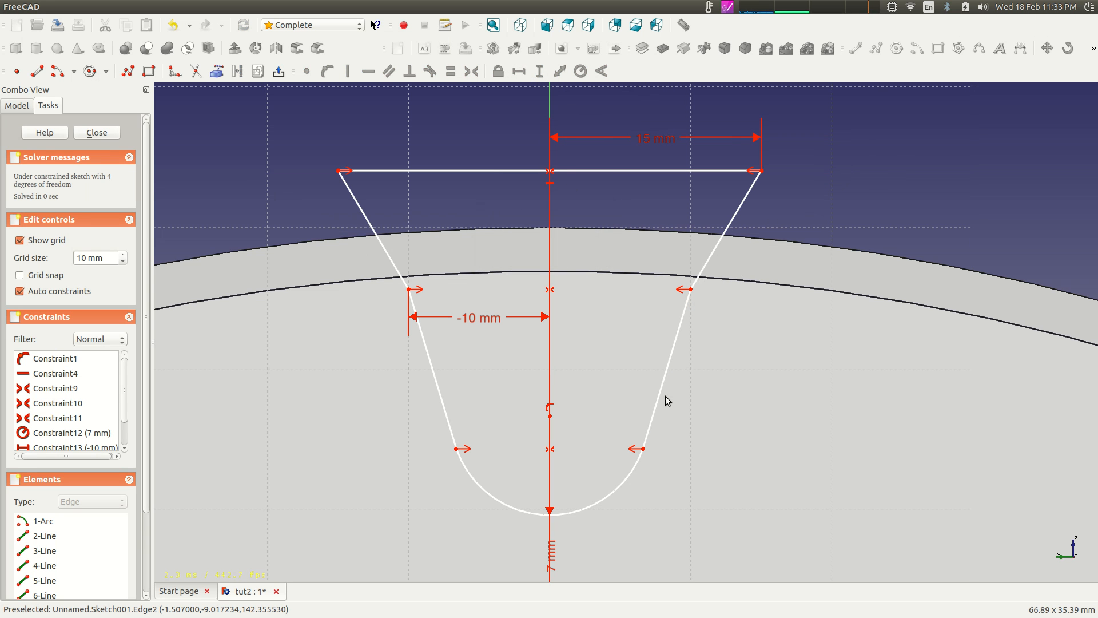
Move the two flank bends slightly deeper into the disc, about 1 mm below the previous position
left_click_drag(691, 289, 690, 308)
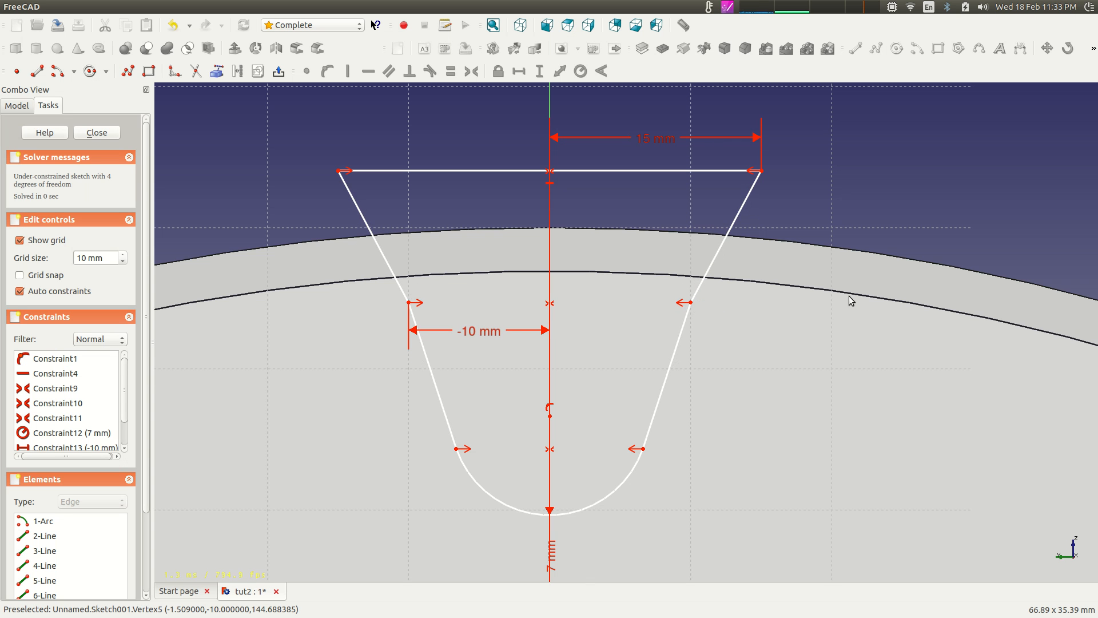
scroll(788, 334, "down", 3)
scroll(715, 386, "down", 8)
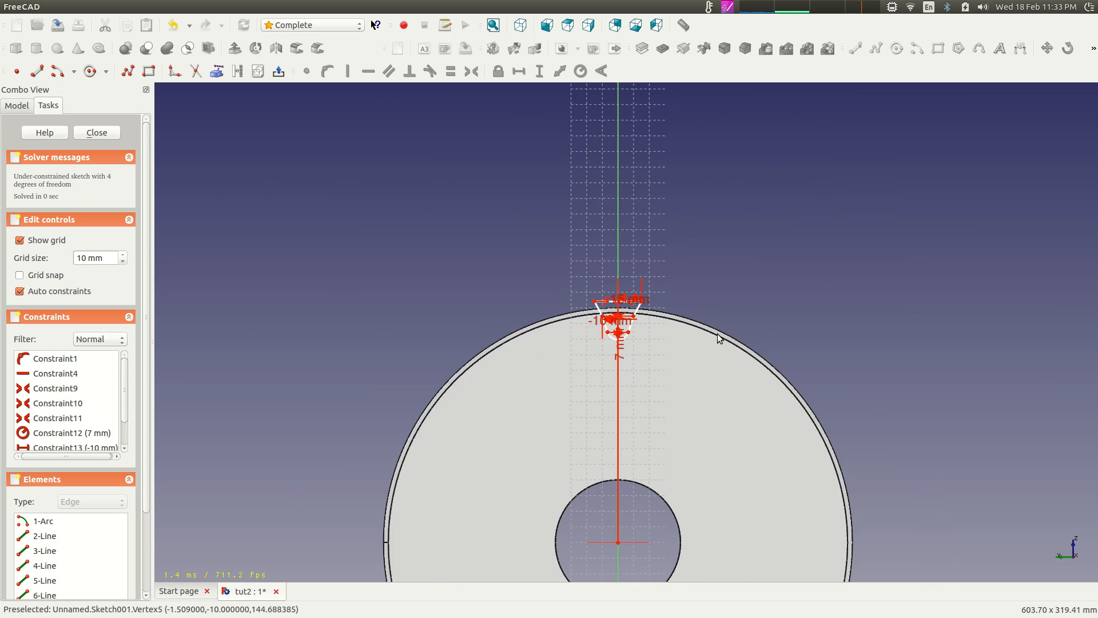
scroll(681, 332, "up", 5)
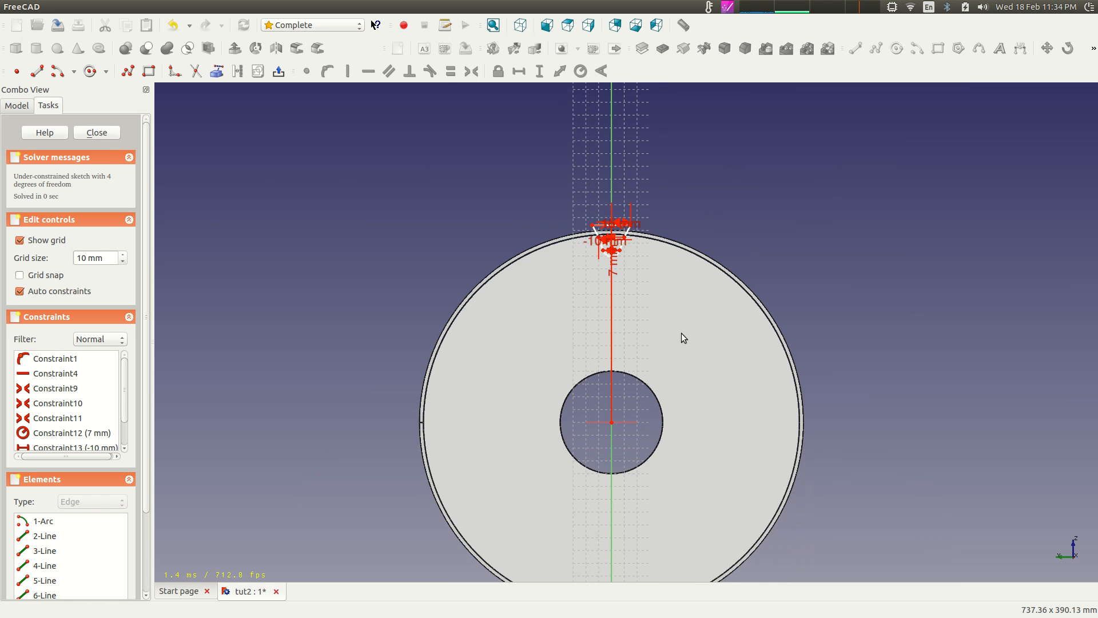
scroll(679, 404, "up", 6)
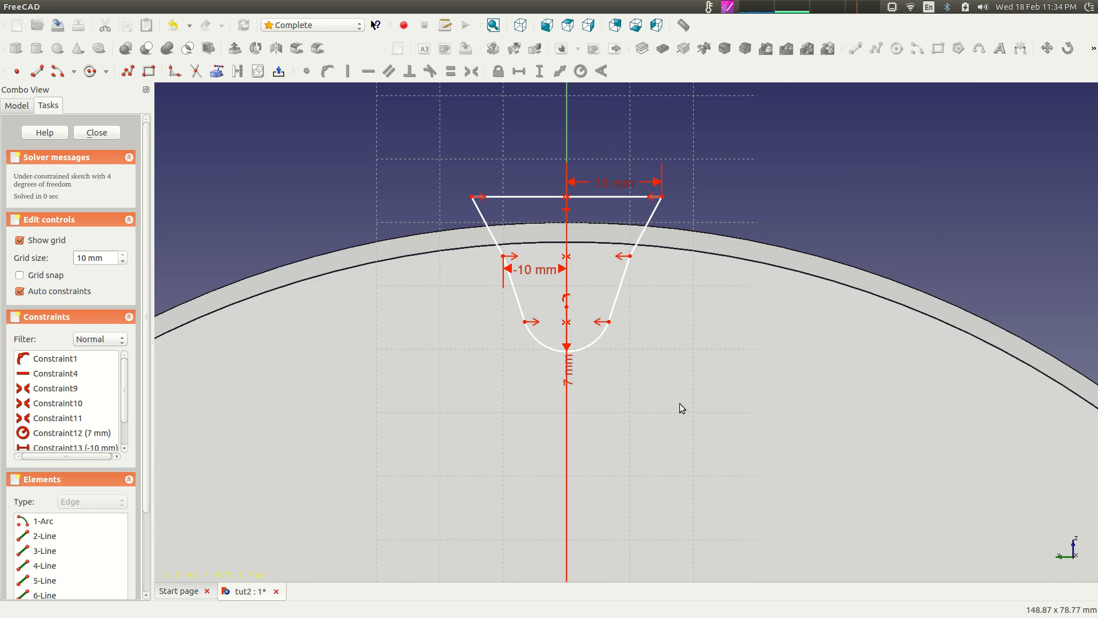
Move the bottom arc's centre slightly towards the rim and raise the arc's endpoints to about the centre's height
scroll(570, 343, "up", 1)
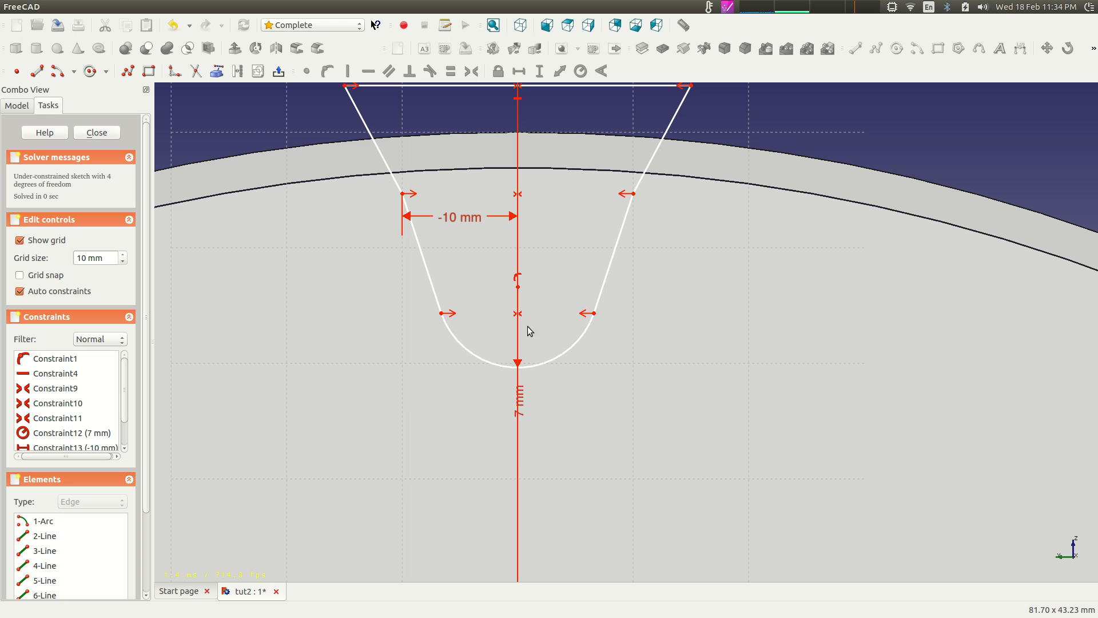
left_click_drag(517, 287, 519, 274)
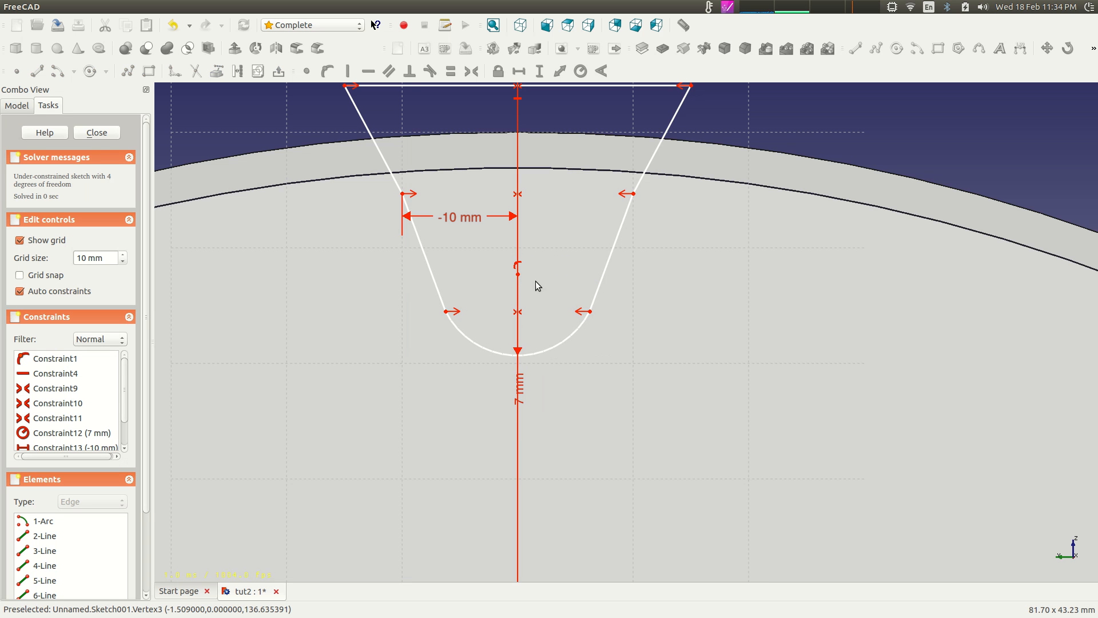
left_click_drag(590, 312, 599, 278)
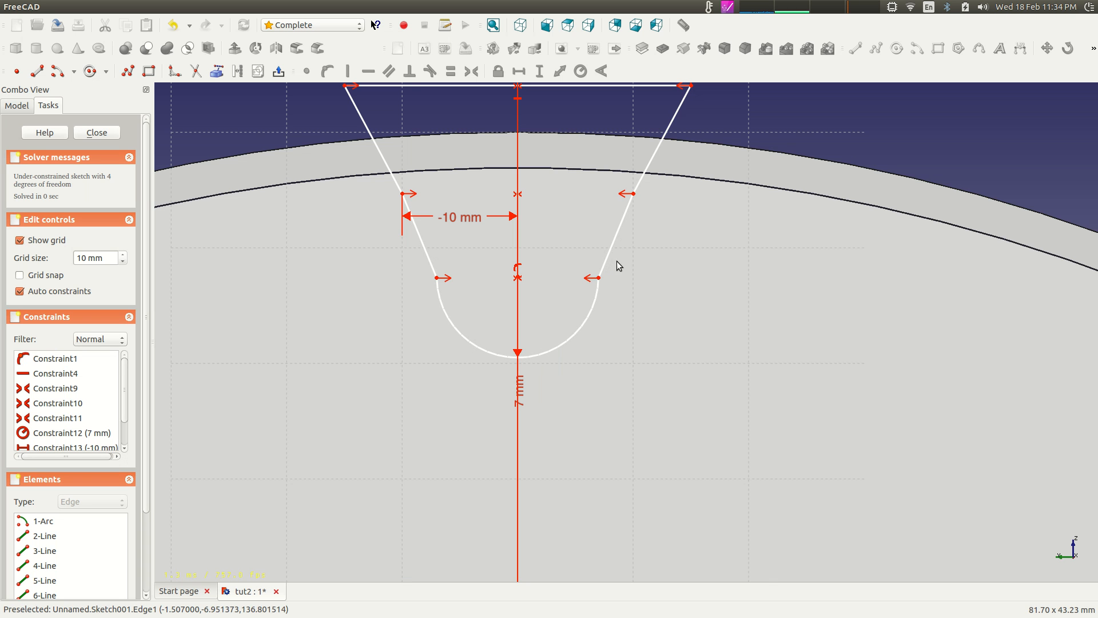
Make the right lower flank line tangent to the bottom arc
left_click(604, 263)
left_click(596, 295)
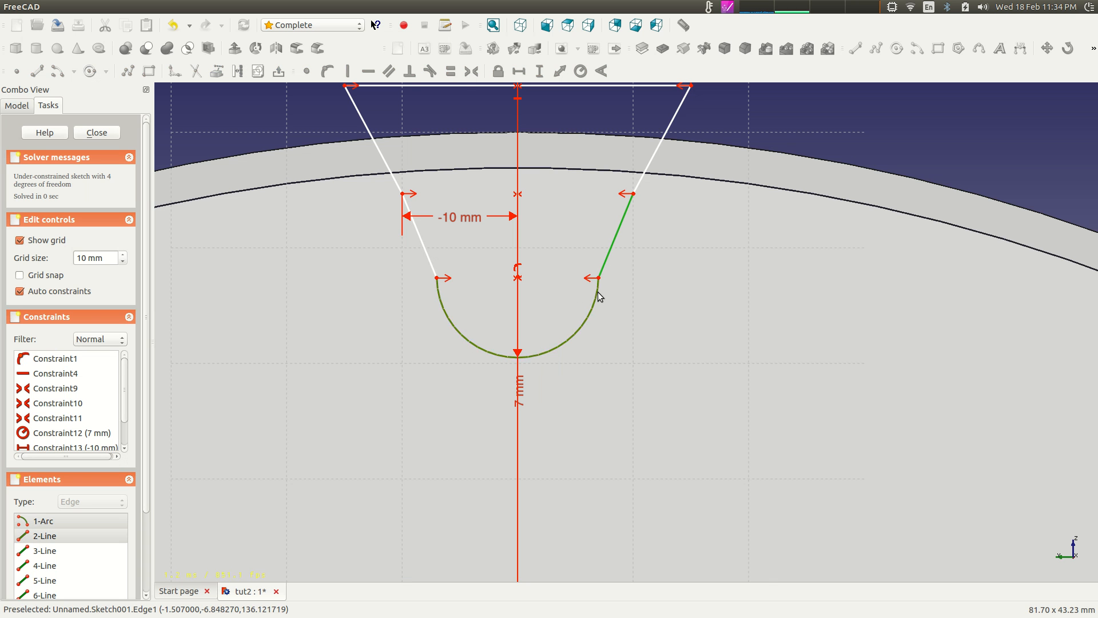
left_click(429, 71)
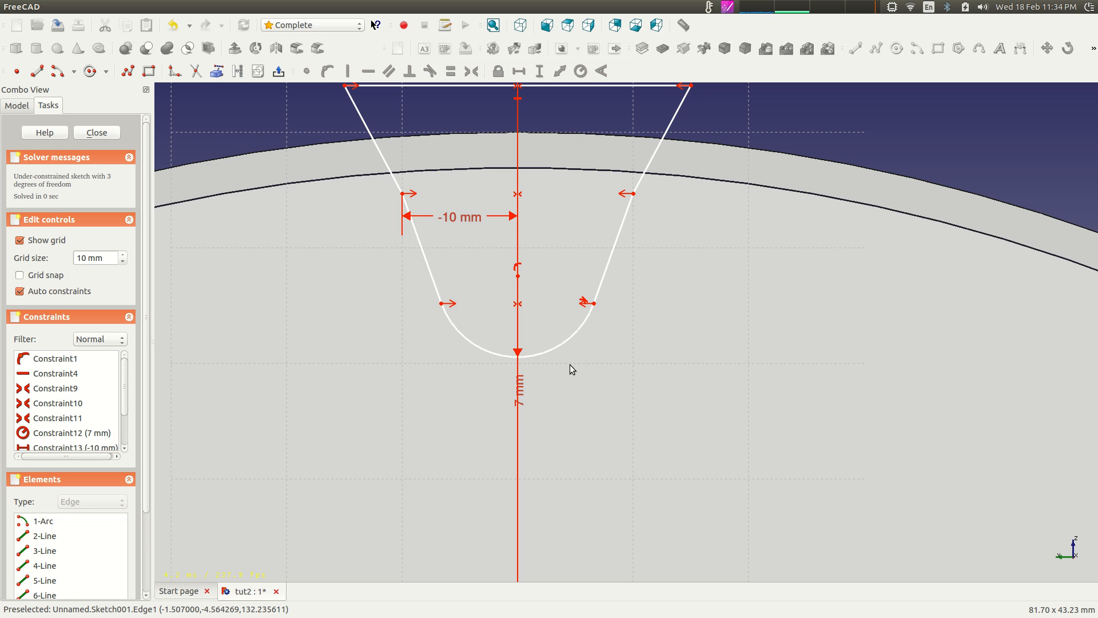
Constrain the vertical distance of the bottom arc's centre from the sketch origin to 140 mm
left_click_drag(559, 347, 563, 257)
scroll(579, 273, "up", 1)
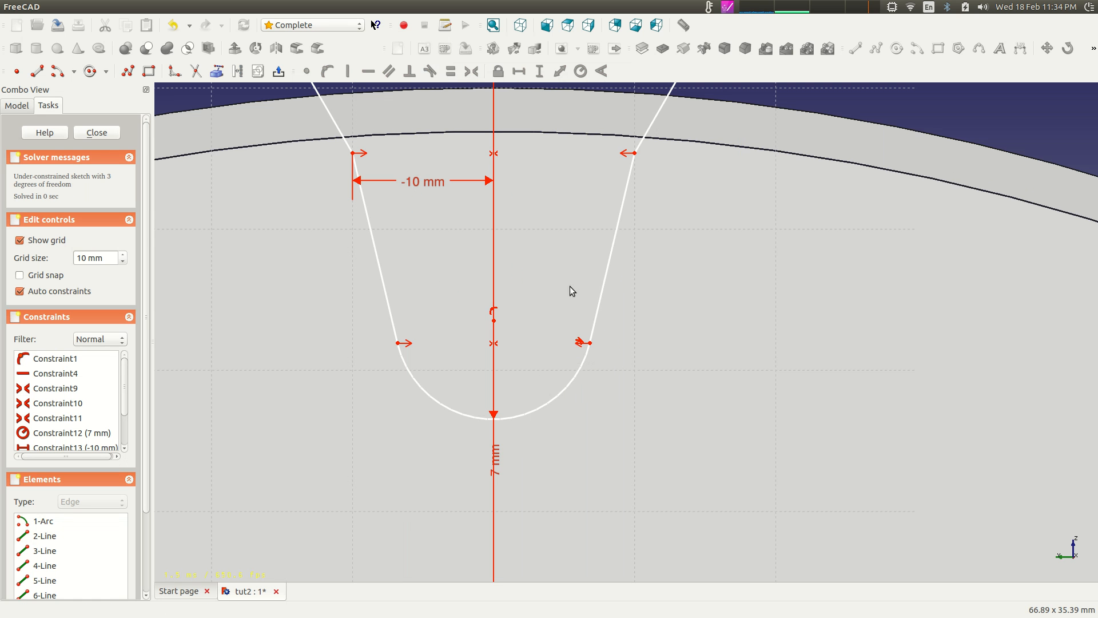
left_click(497, 320)
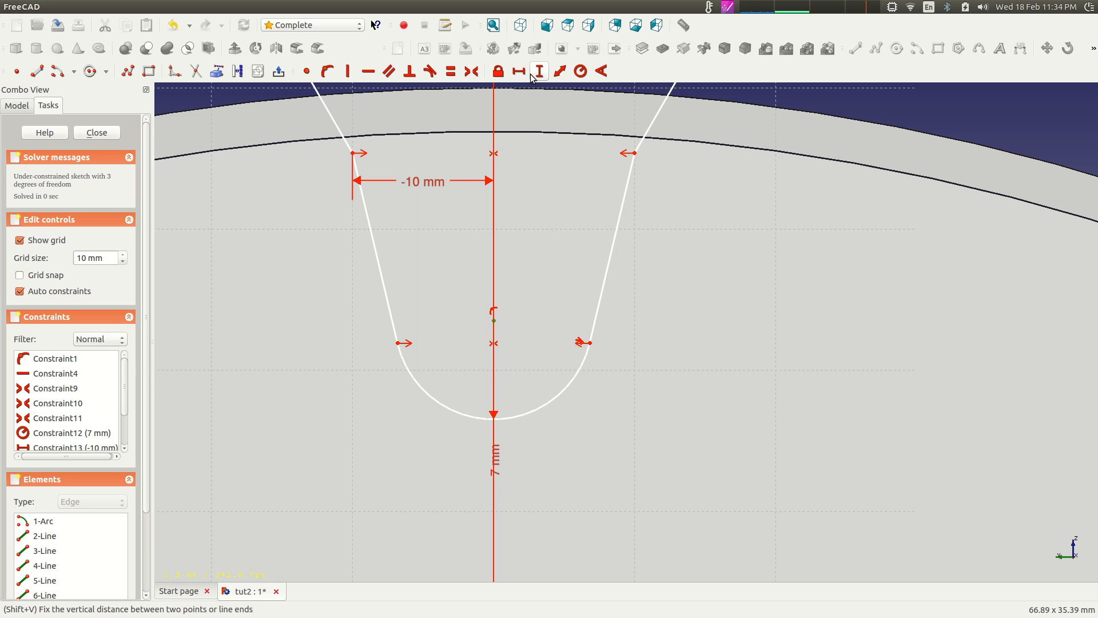
left_click(538, 73)
type("140")
key("Return")
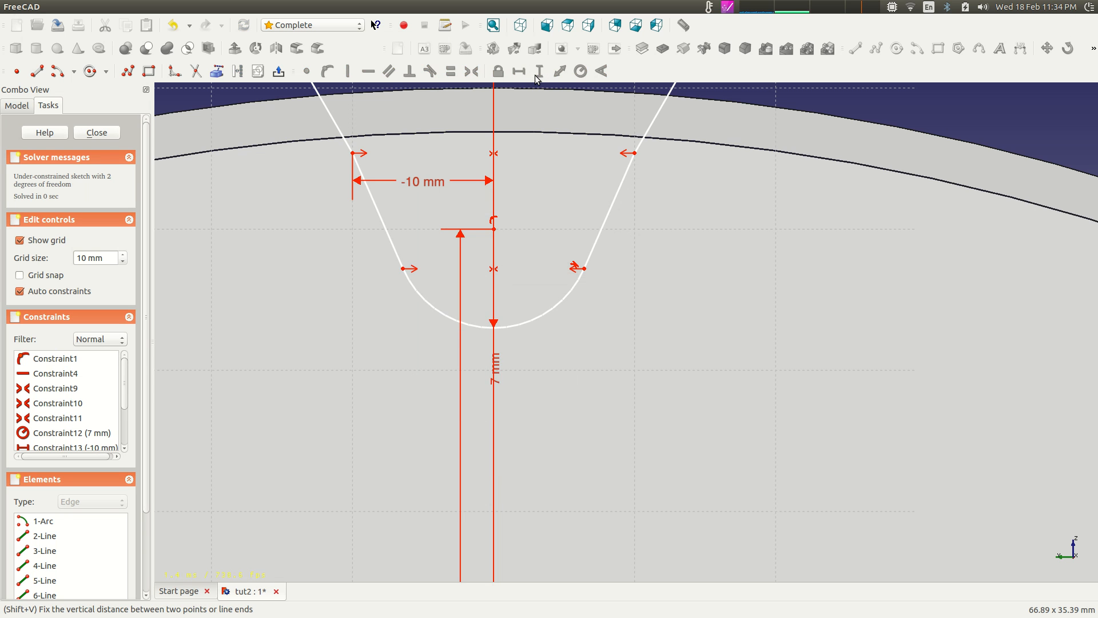
Constrain the length of the right lower flank line between its two endpoints, accepting the proposed value
scroll(616, 205, "down", 10)
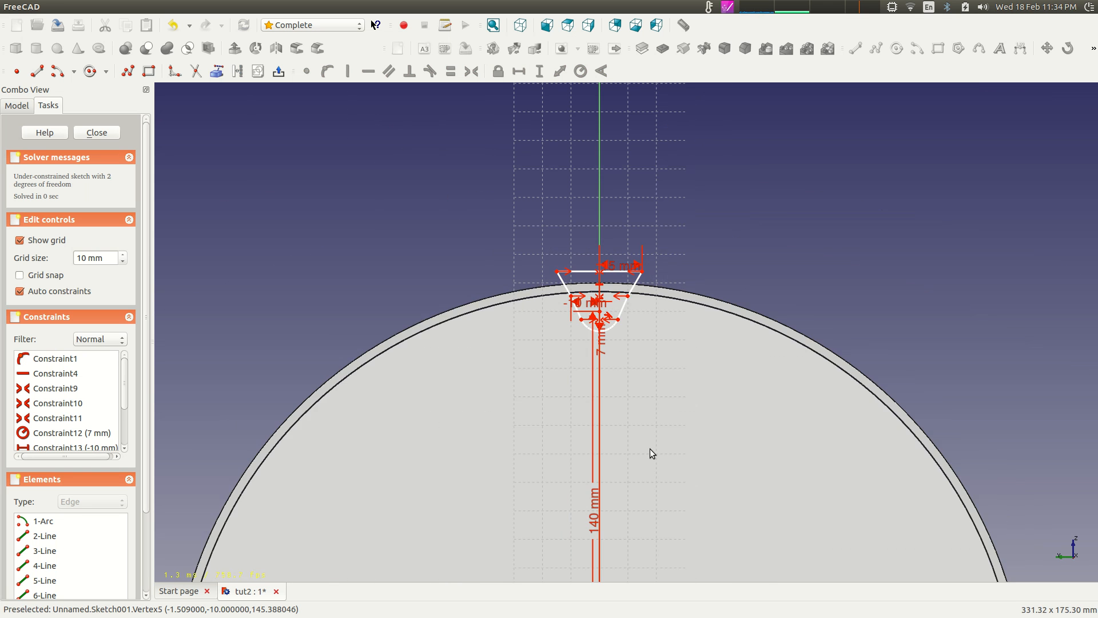
scroll(654, 376, "up", 10)
middle_click_drag(653, 376, 689, 482)
left_click(637, 428)
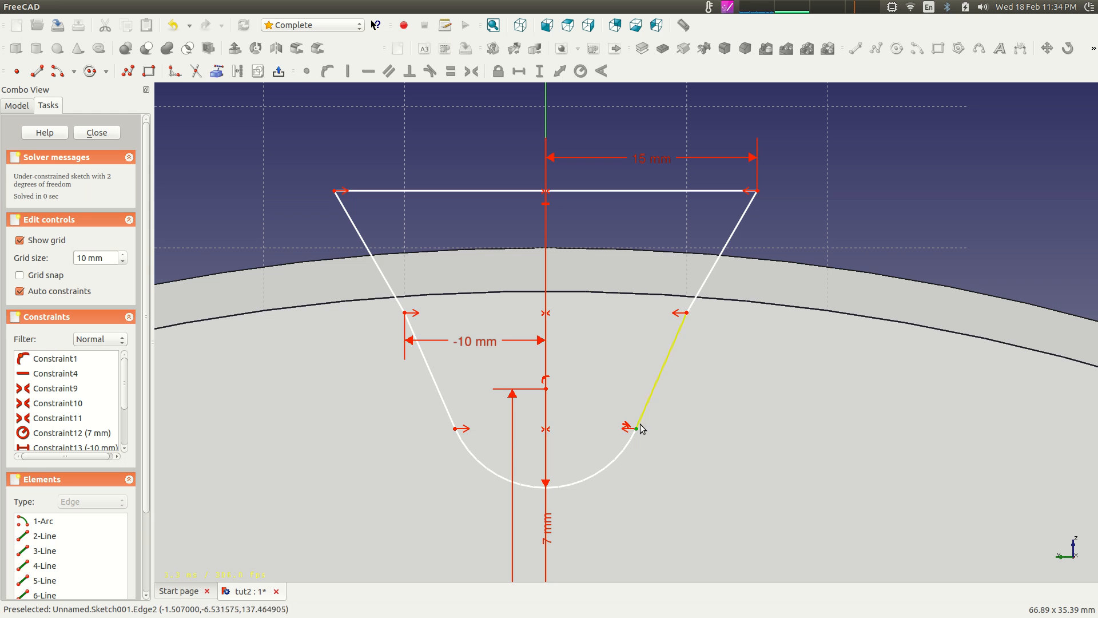
left_click(686, 313)
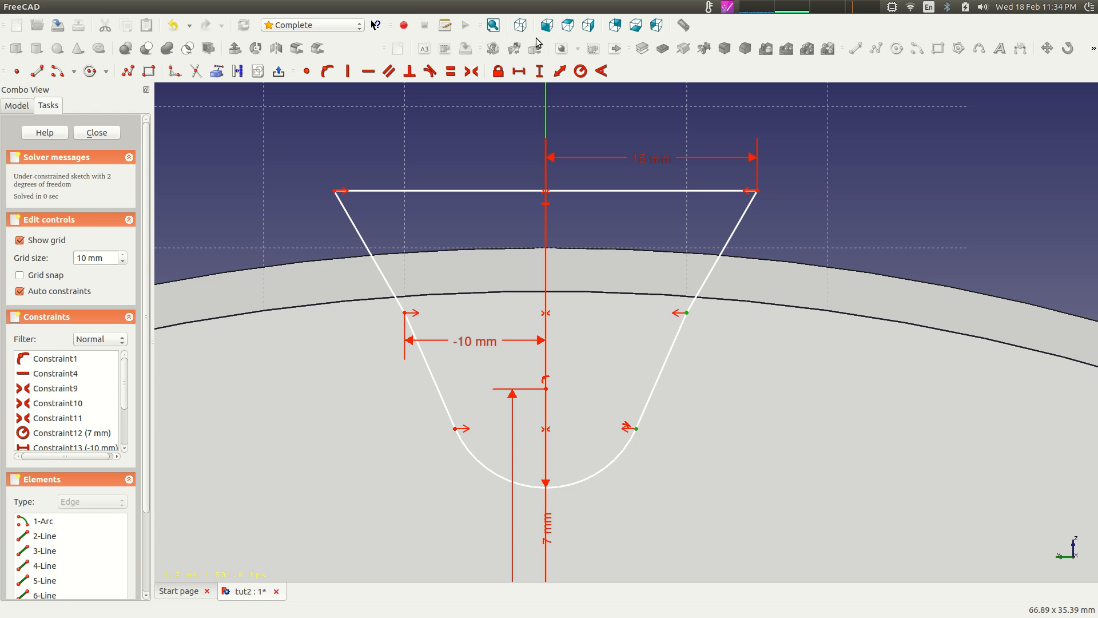
left_click(559, 71)
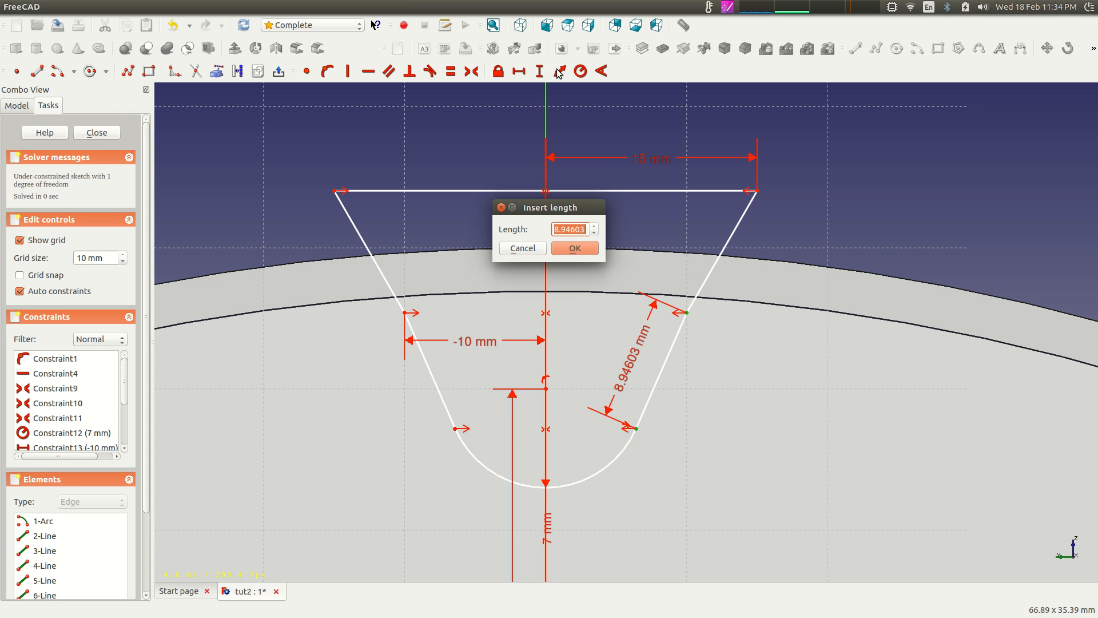
left_click(576, 249)
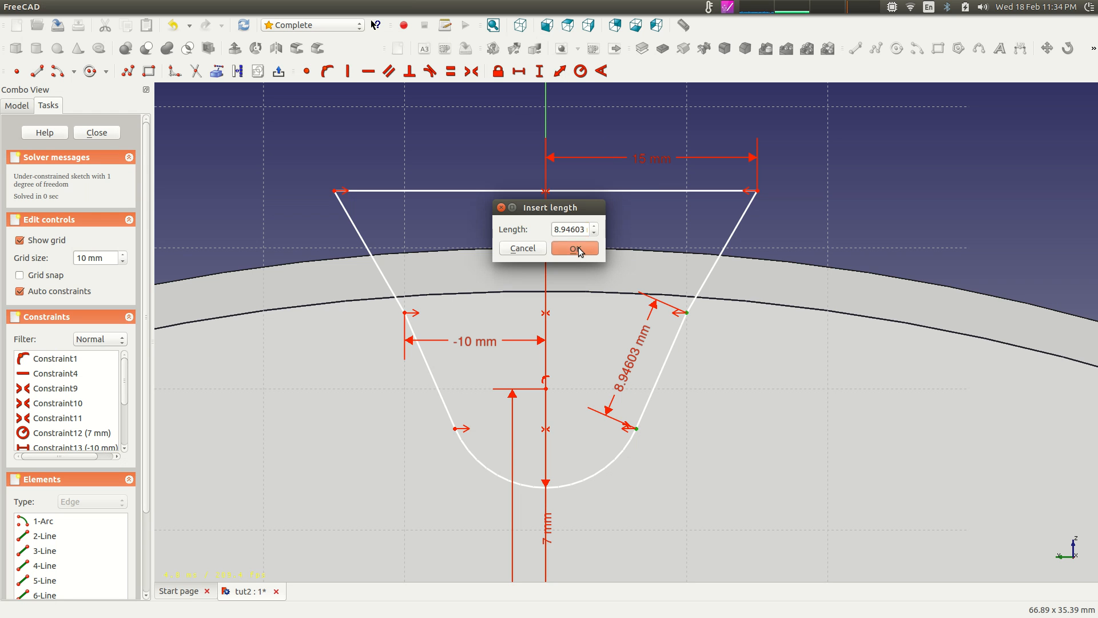
Constrain the length of the right upper flank line, accepting the proposed value of 10.0008 mm
left_click(745, 220)
left_click(560, 71)
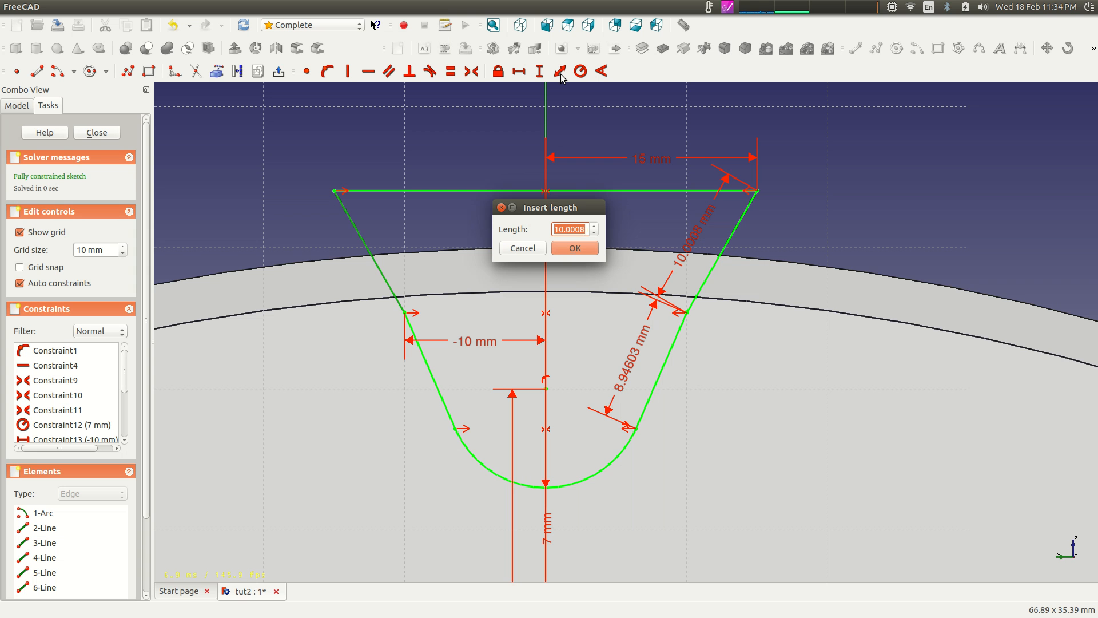
left_click(575, 249)
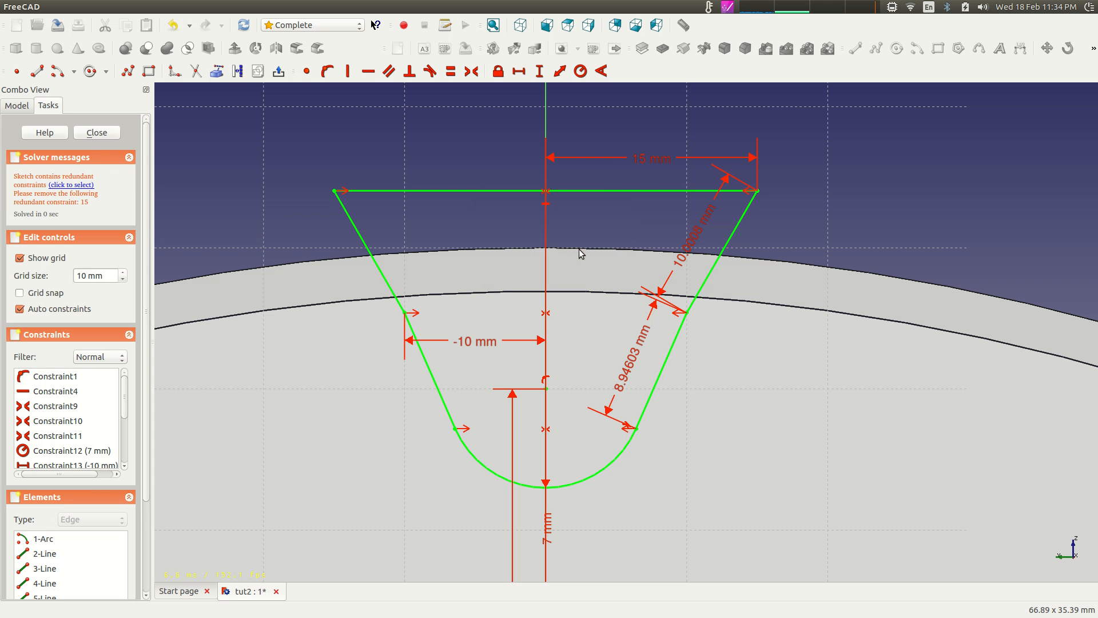
Delete the horizontal distance constraint between the left flank bend and the vertical axis
scroll(508, 250, "down", 2)
scroll(513, 253, "down", 8)
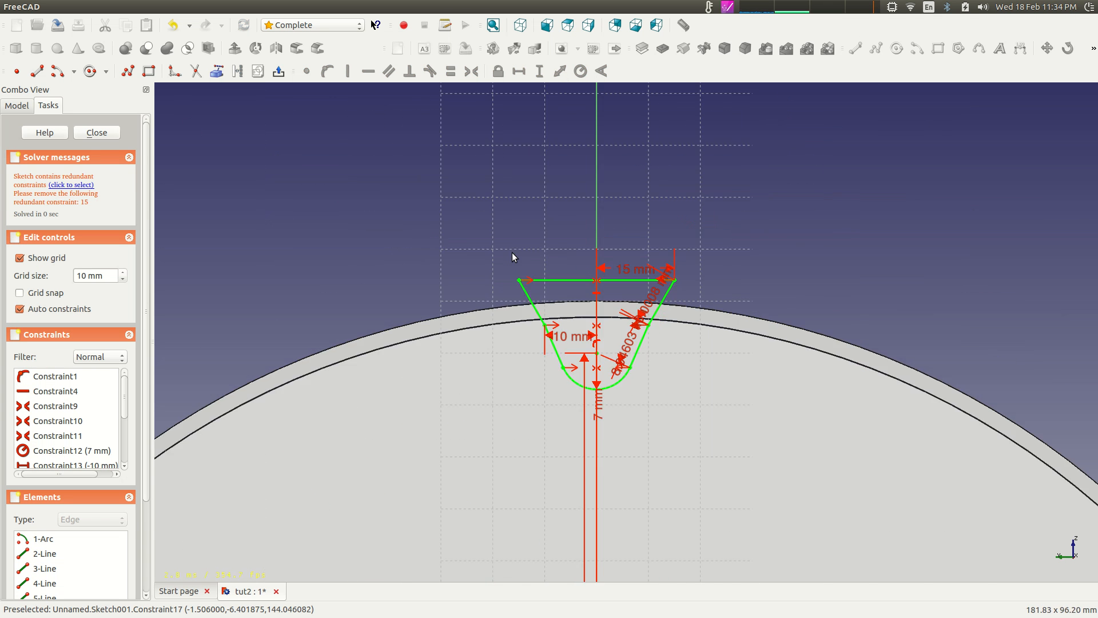
scroll(623, 362, "up", 10)
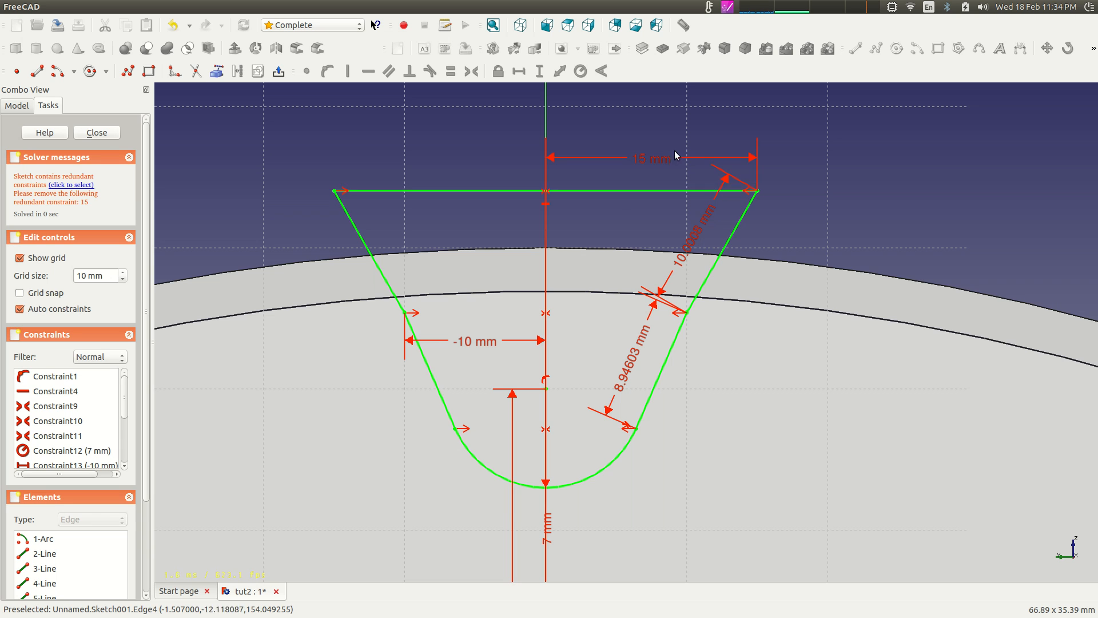
left_click(467, 342)
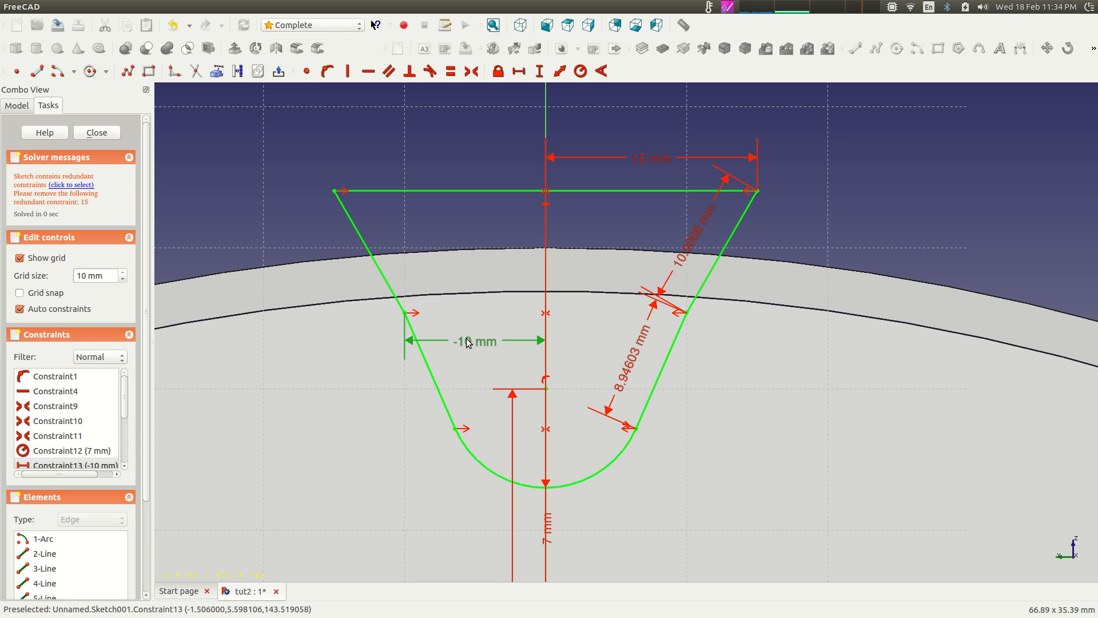
key("Delete")
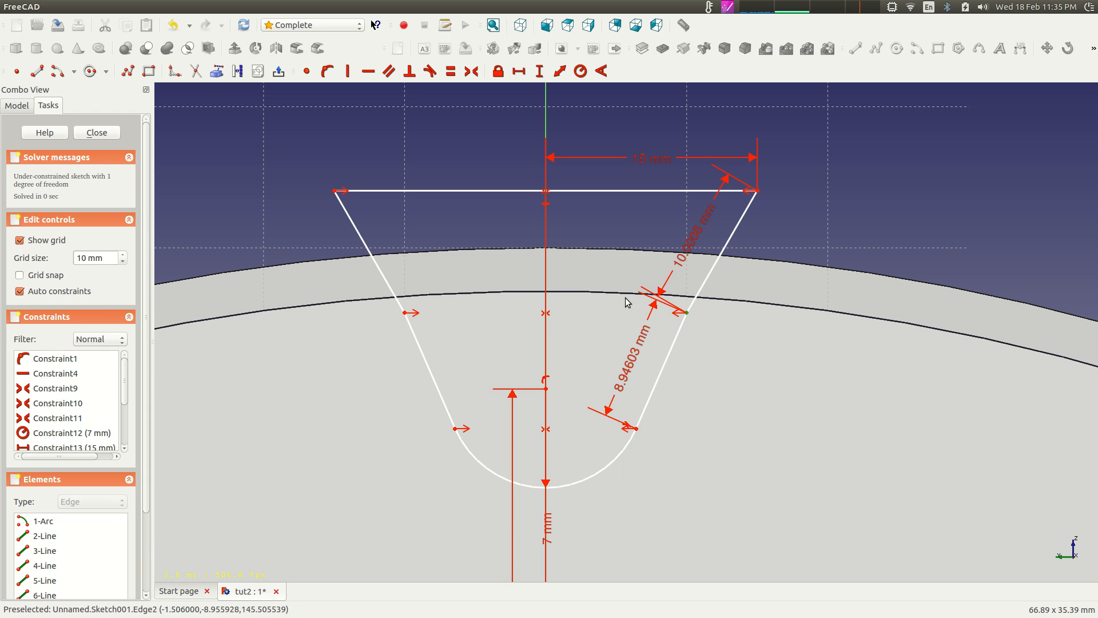
Add a horizontal distance constraint from the vertical axis to the right flank bend and try to set it to 9 mm
left_click(519, 71)
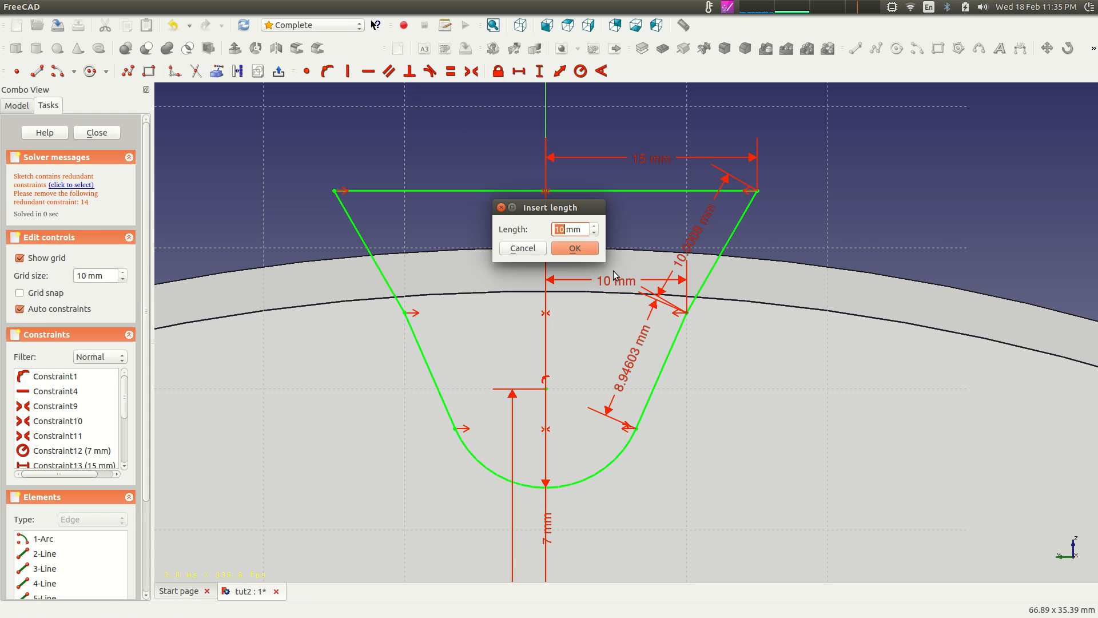
left_click(554, 240)
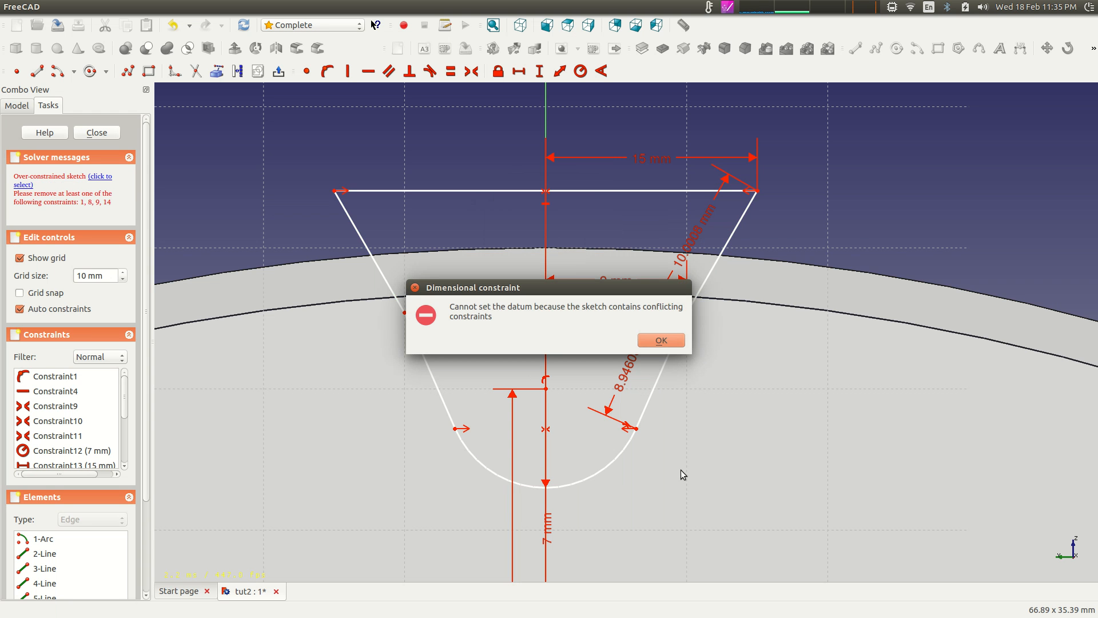
left_click(658, 341)
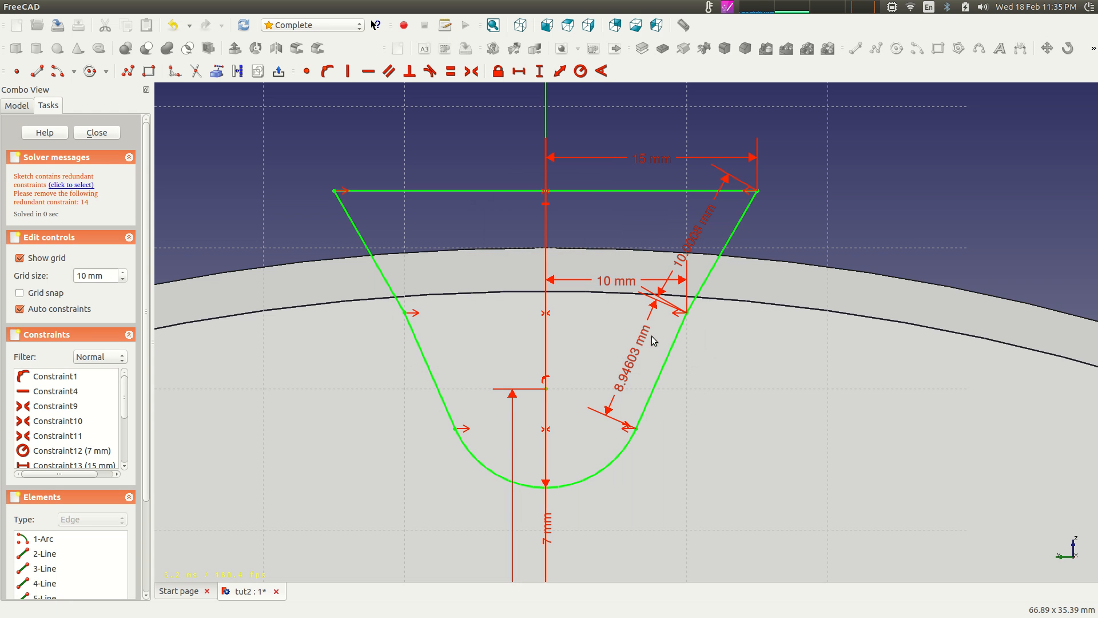
double_click(618, 282)
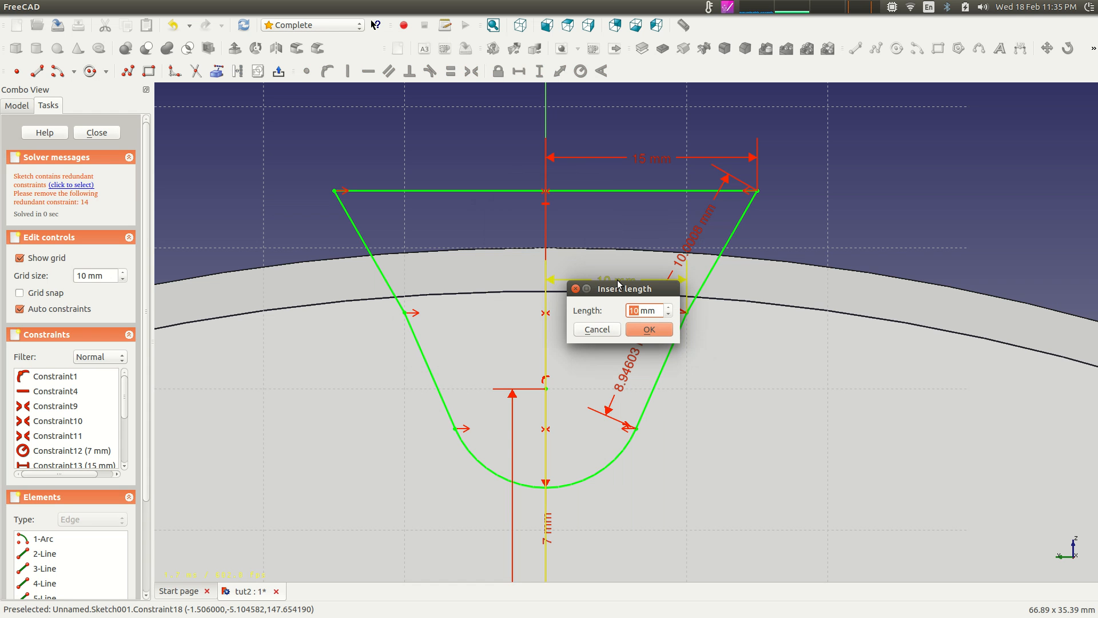
type("9")
left_click(645, 335)
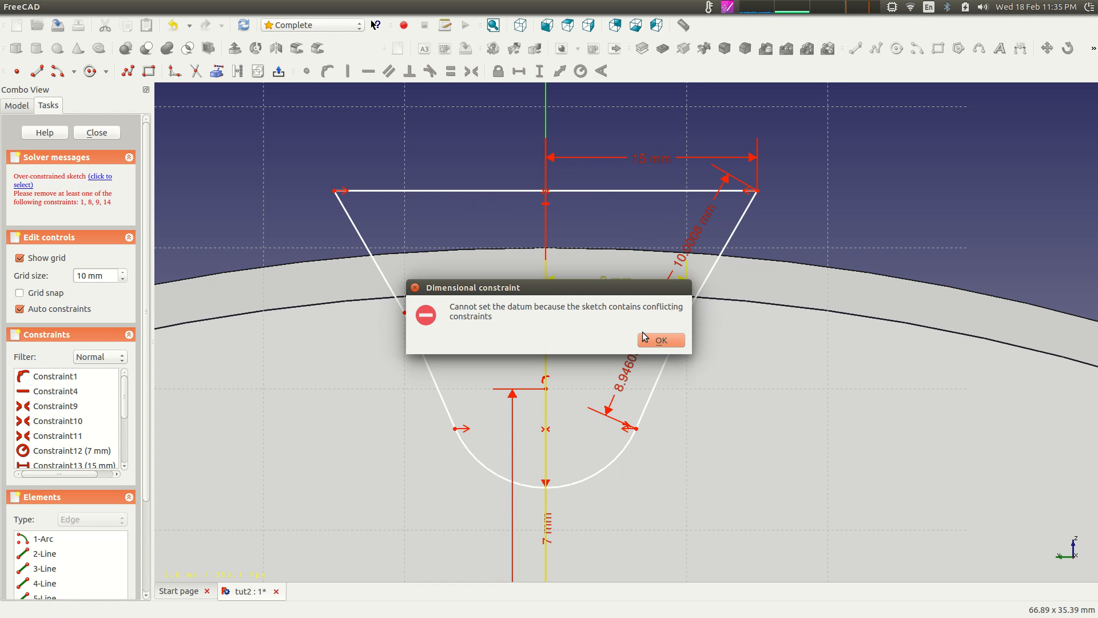
left_click(665, 342)
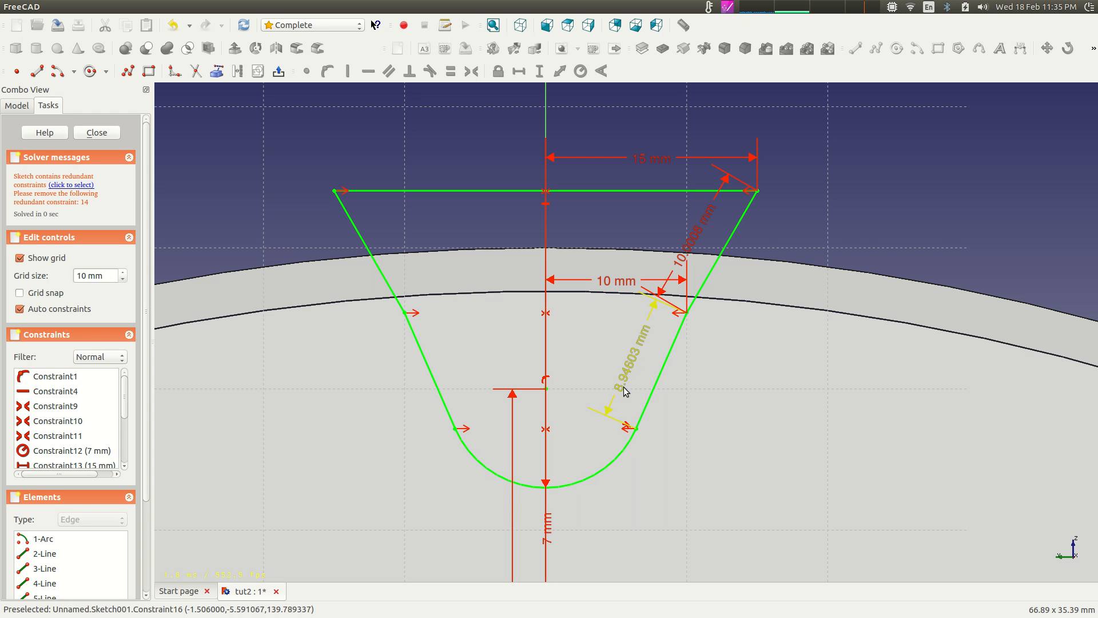
Delete the right lower flank line's length constraint and try to set the right bend's horizontal distance to 8 mm
left_click(632, 362)
key("Delete")
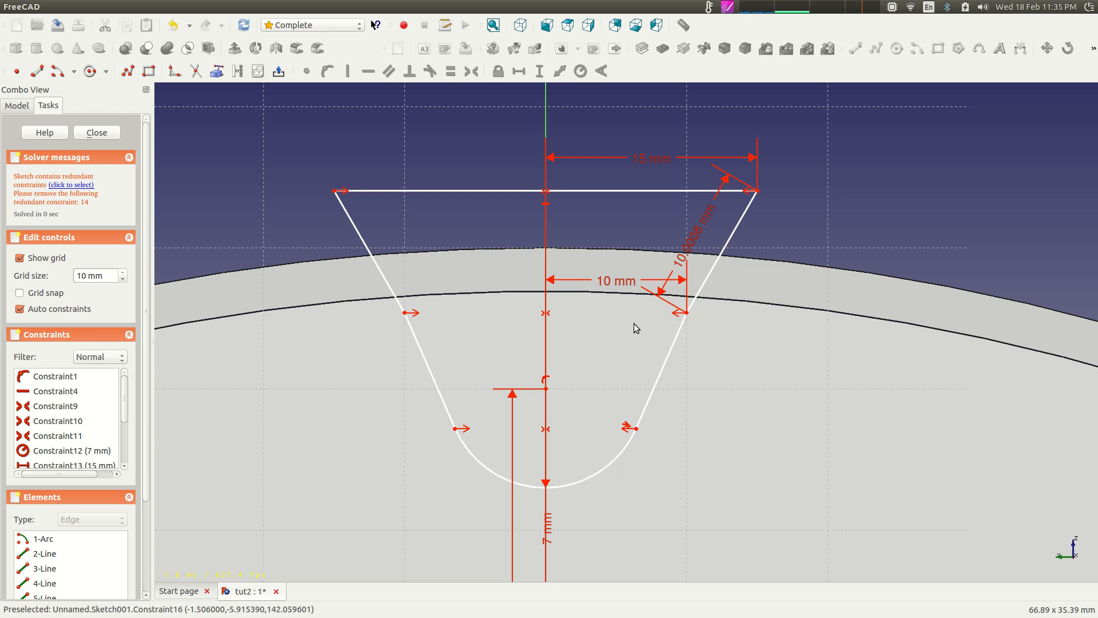
double_click(624, 282)
type("8")
key("Return")
left_click(651, 342)
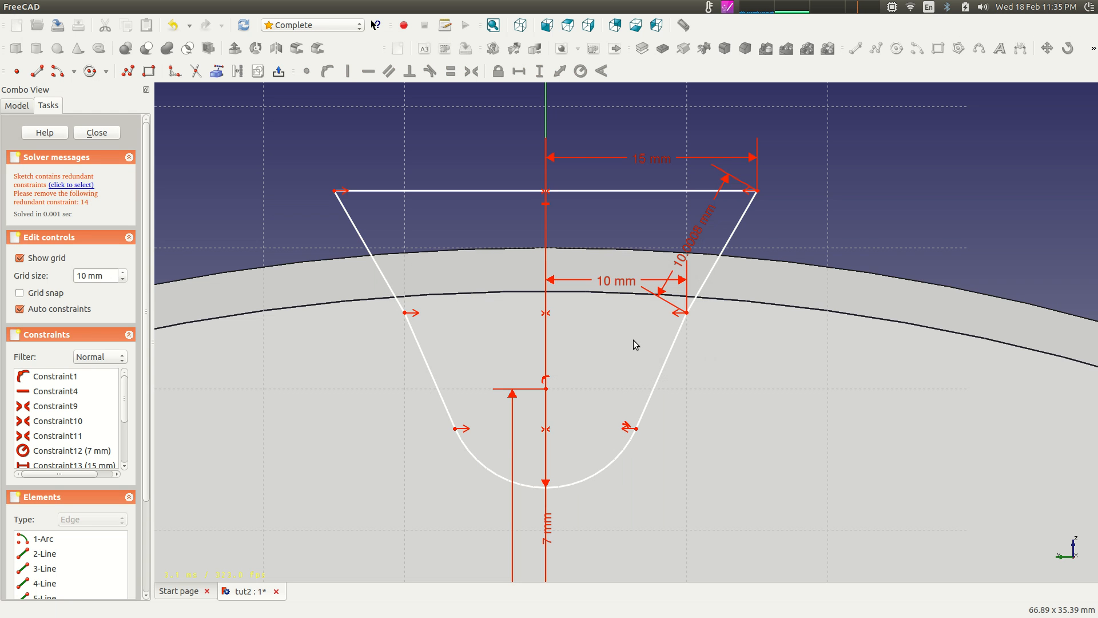
double_click(622, 282)
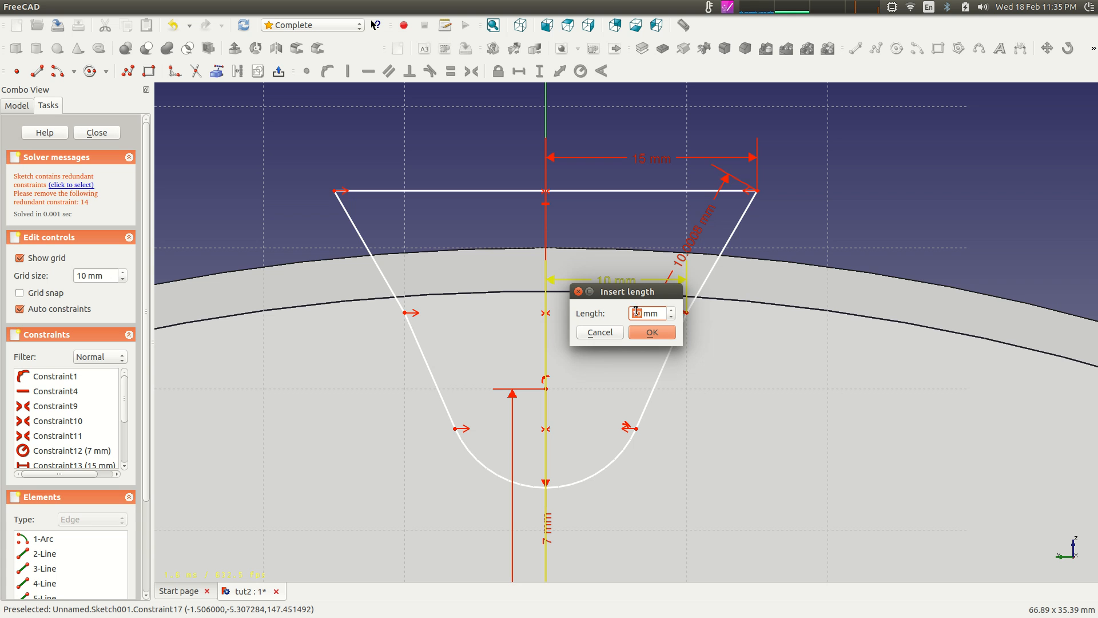
left_click(647, 336)
left_click(662, 342)
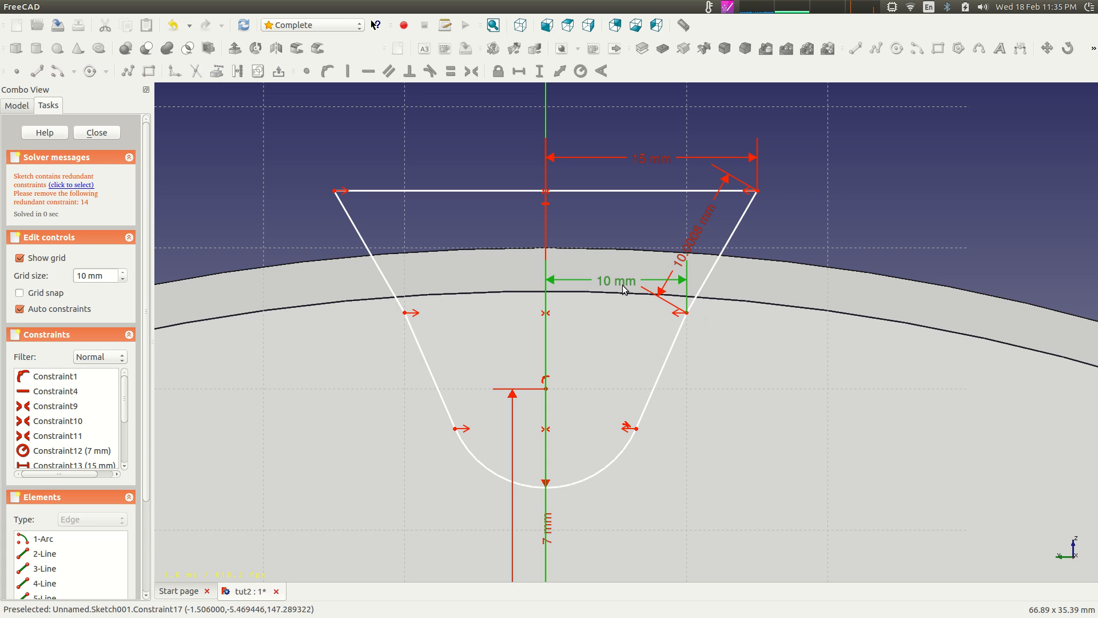
Delete the right bend's horizontal distance constraint and move the bend slightly towards the rim and the centreline
key("Delete")
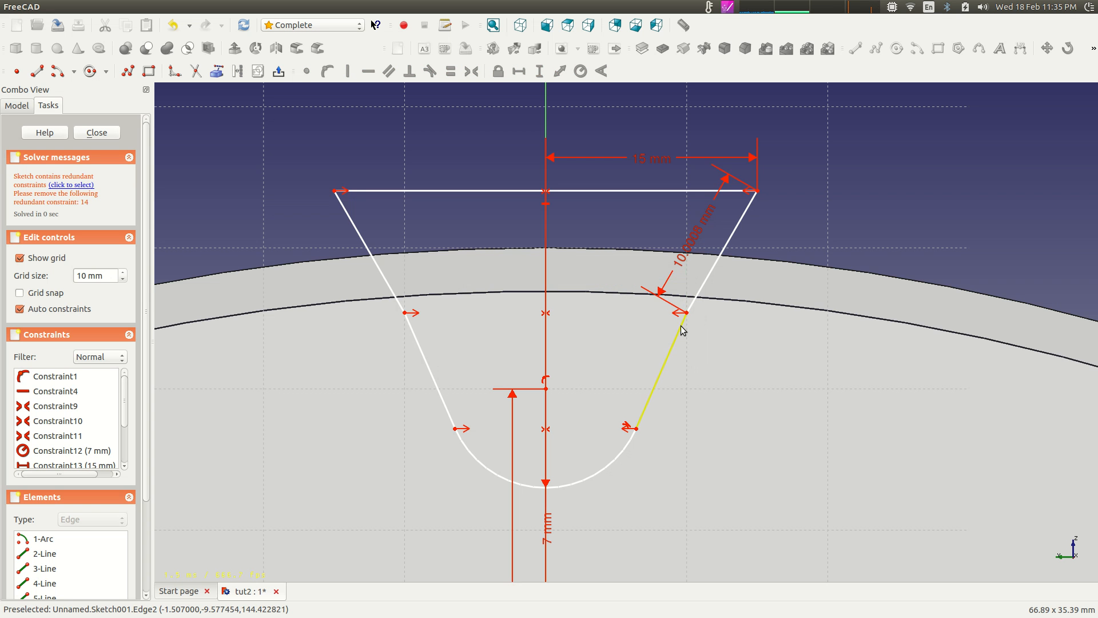
mouse_move(687, 317)
left_mouse_down()
mouse_move(629, 307)
mouse_move(667, 311)
mouse_move(768, 385)
mouse_move(732, 343)
mouse_move(731, 302)
mouse_move(687, 306)
left_mouse_up()
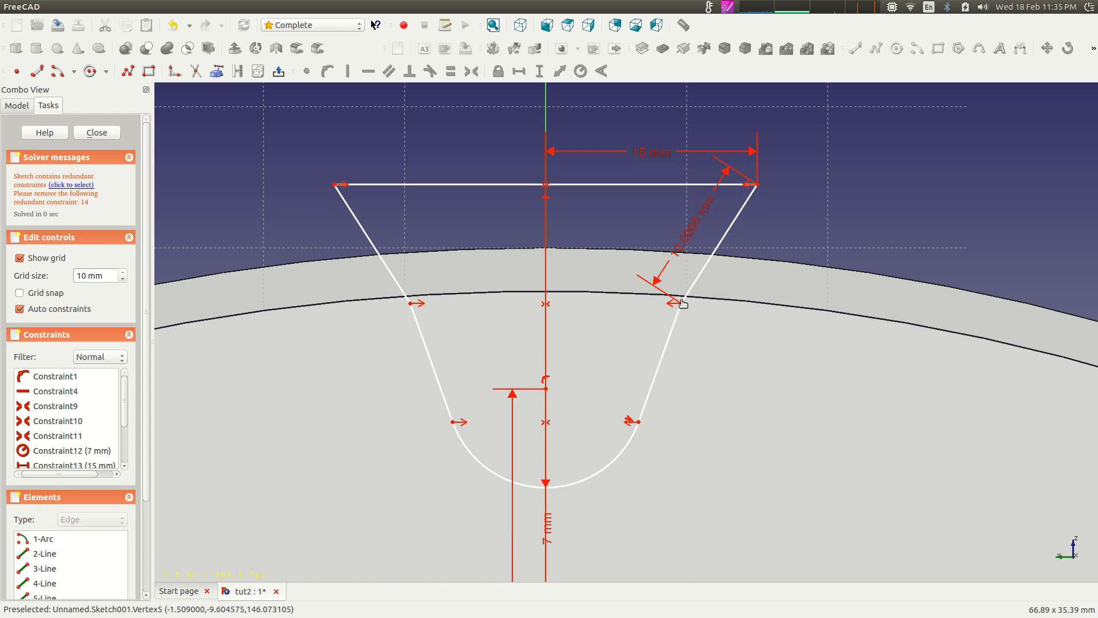
Constrain the moved right bend's horizontal distance from the vertical axis again, trying a value of 9 mm
left_click(682, 303)
left_click(519, 71)
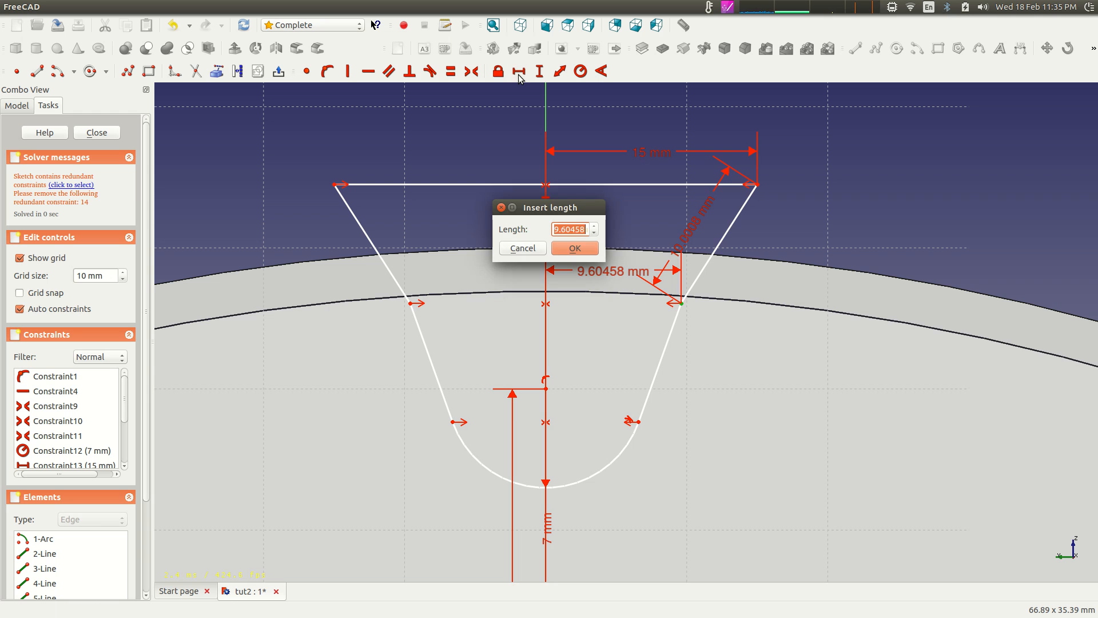
type("9")
left_click(591, 249)
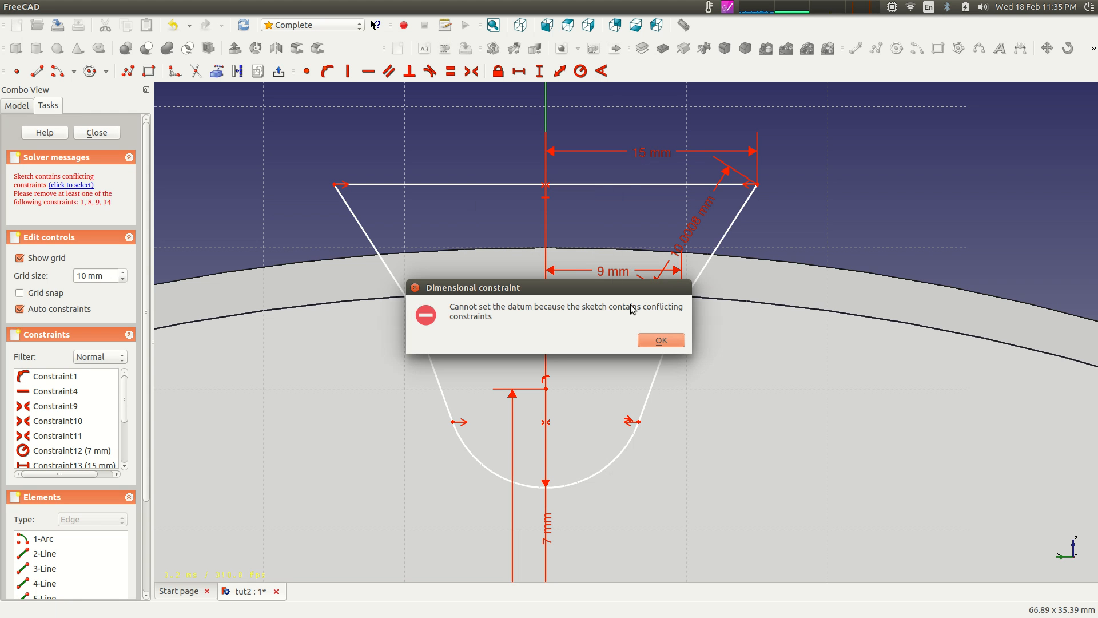
left_click(661, 341)
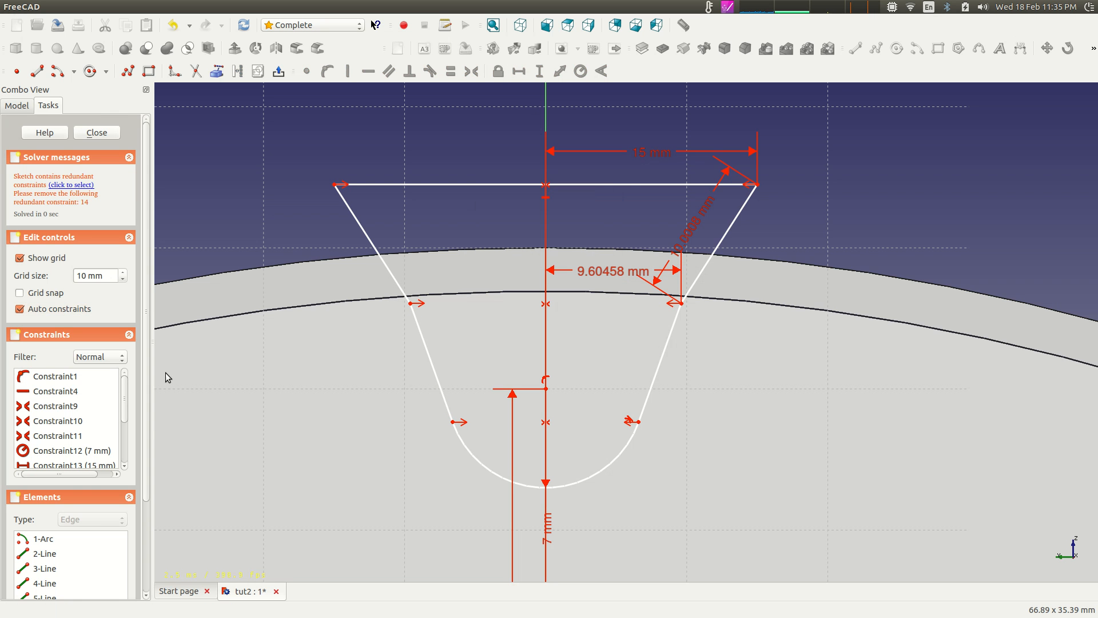
Delete the tangent constraint between the right lower flank line and the bottom arc
left_click_drag(122, 399, 126, 449)
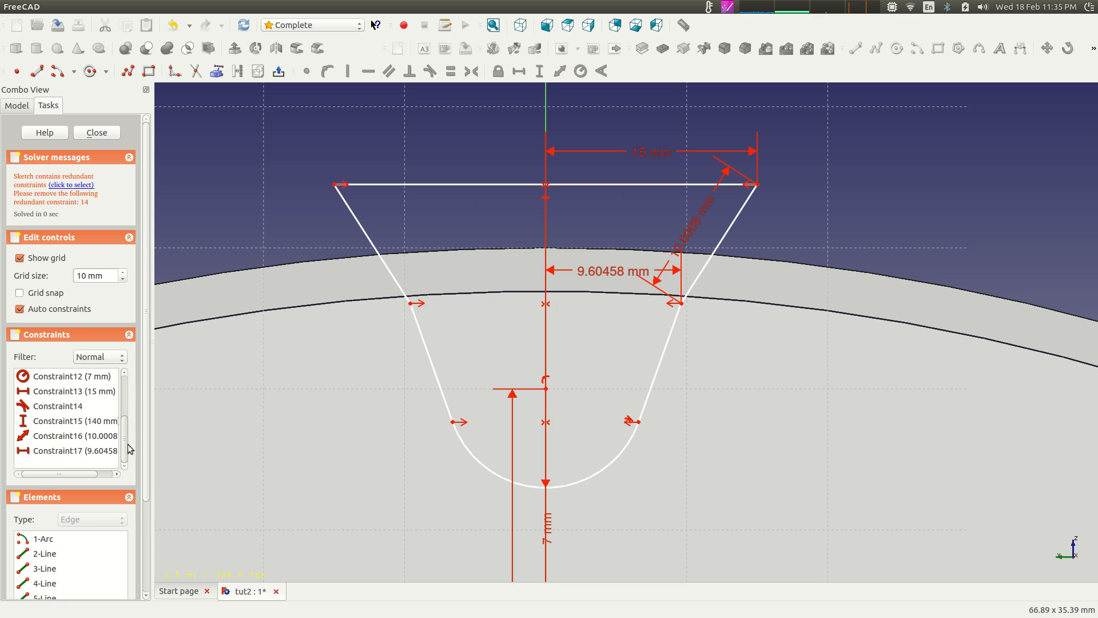
left_click(78, 411)
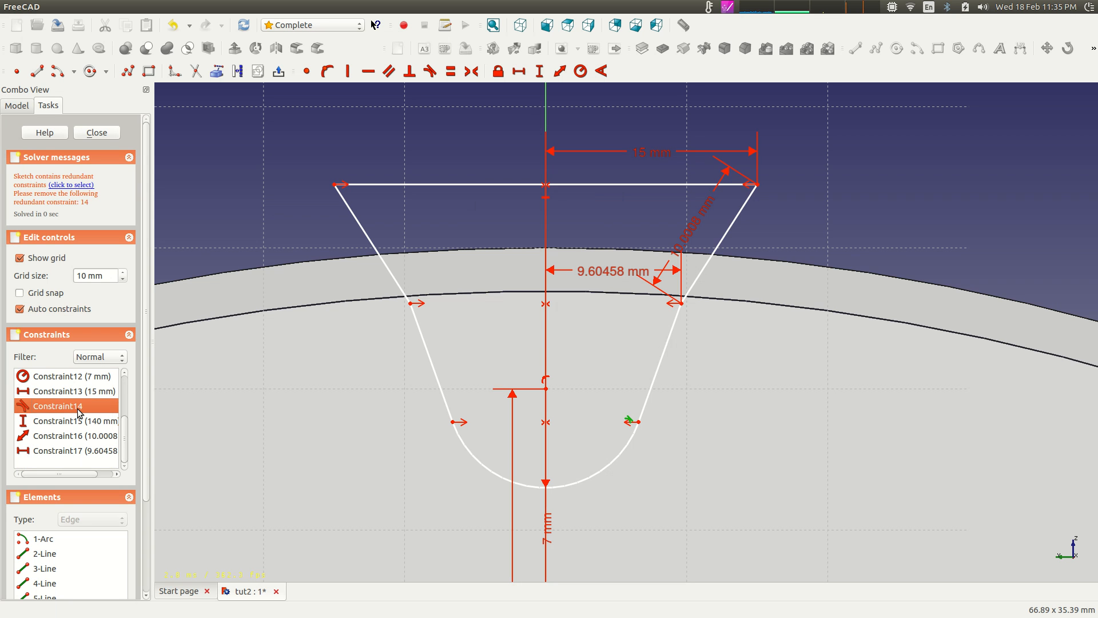
key("Delete")
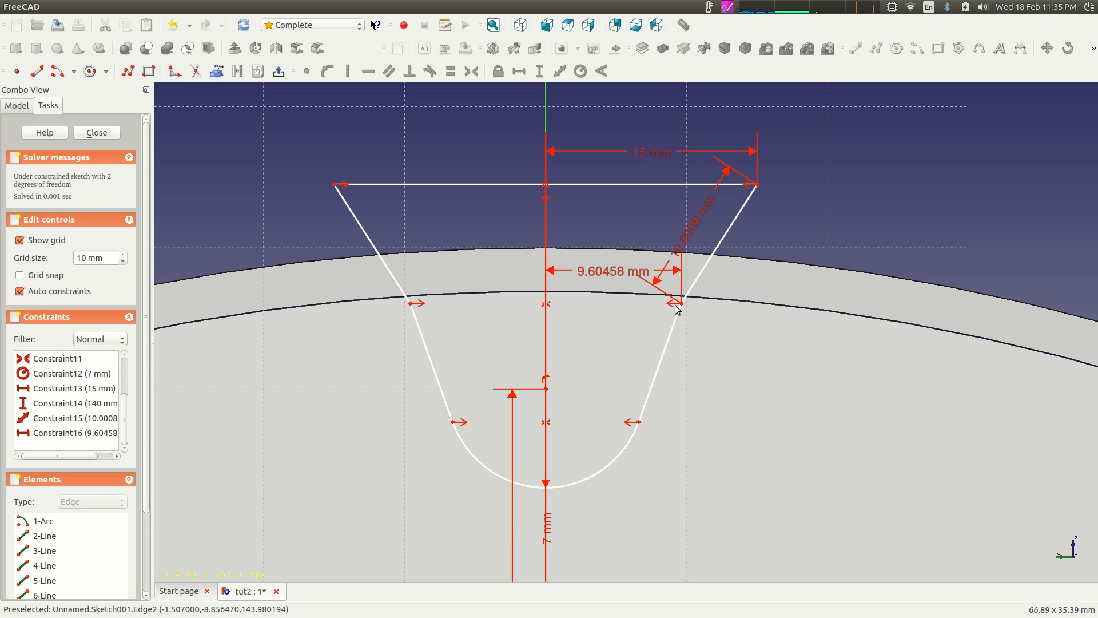
Set the right flank bend's horizontal distance from the vertical axis to 9 mm
left_click(625, 274)
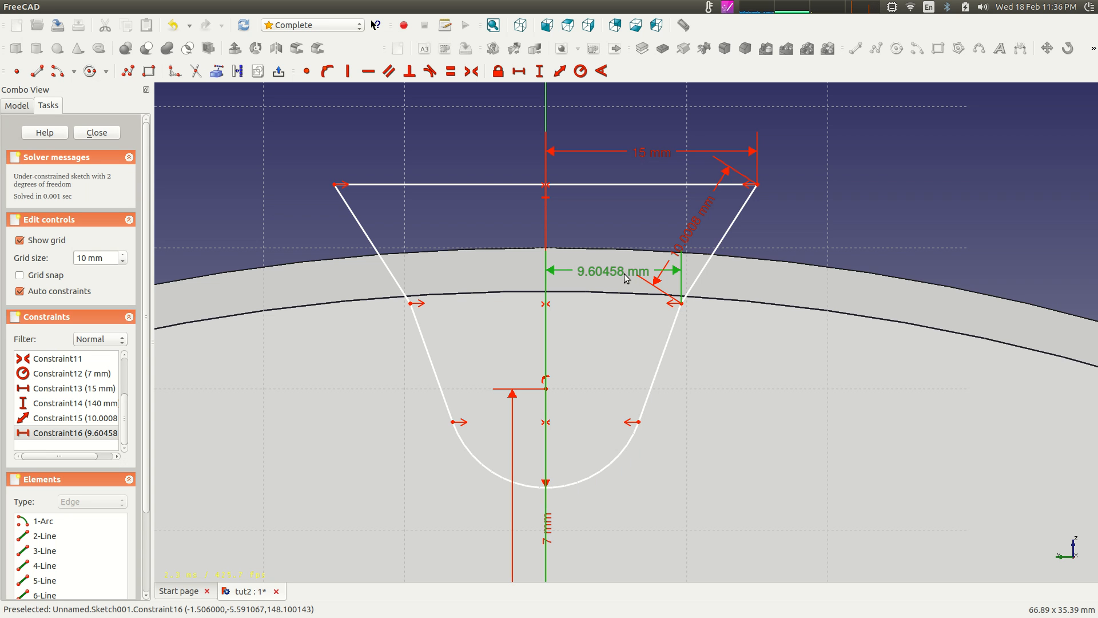
double_click(626, 275)
type("9")
left_click(652, 321)
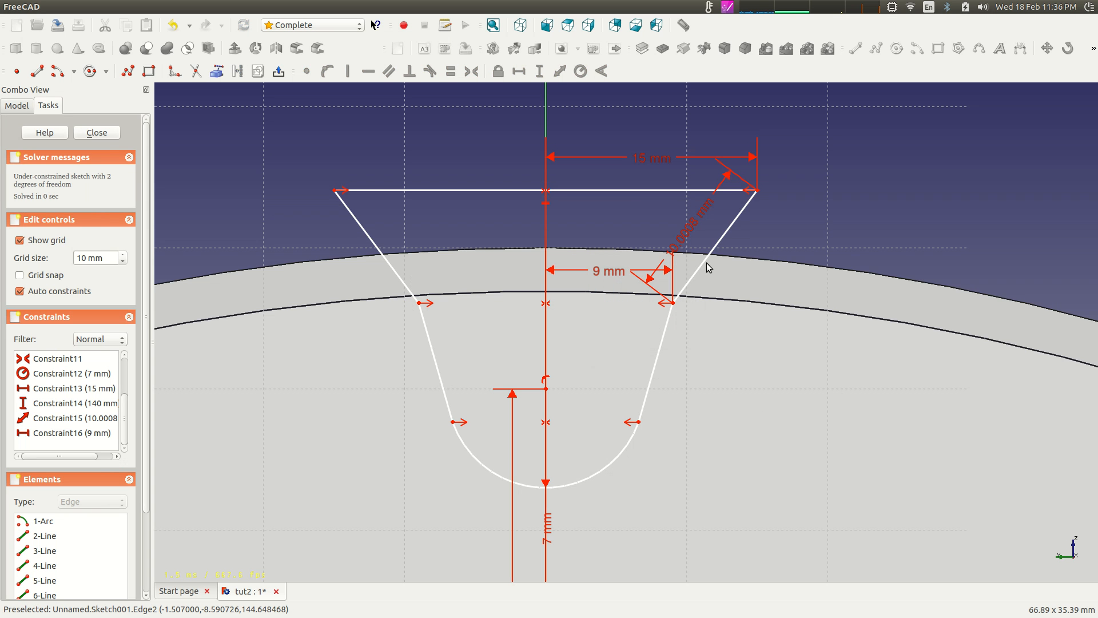
Set the horizontal distance of the profile's top right corner from the vertical axis to 13 mm
double_click(661, 160)
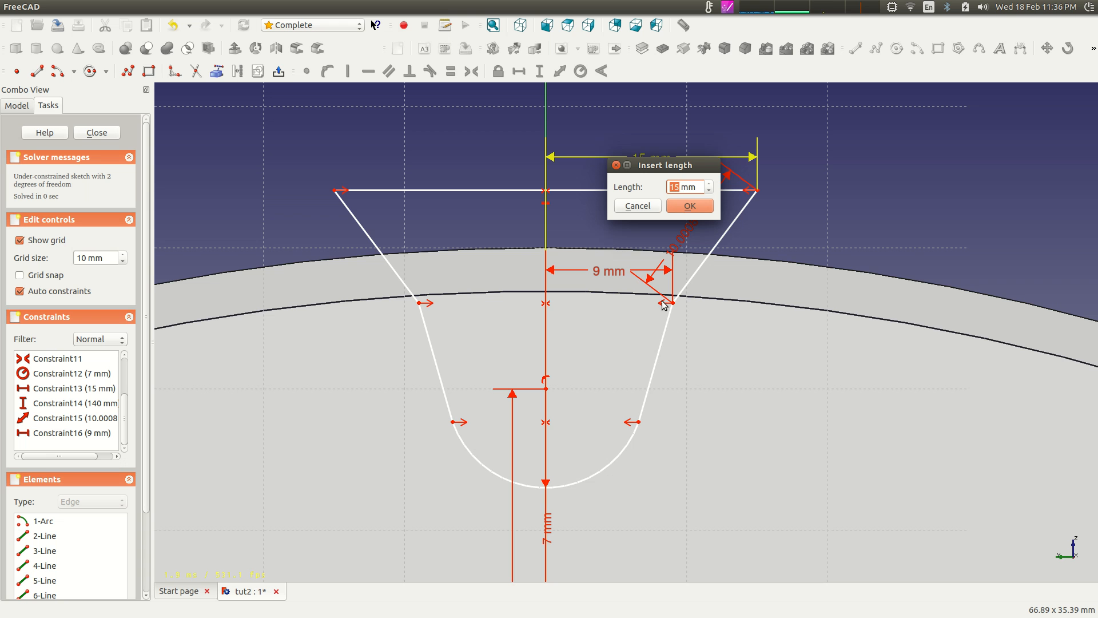
type("3")
left_click(690, 206)
Examine the tooth-gap profile's shape and its position relative to the disc's rim
scroll(568, 479, "down", 5)
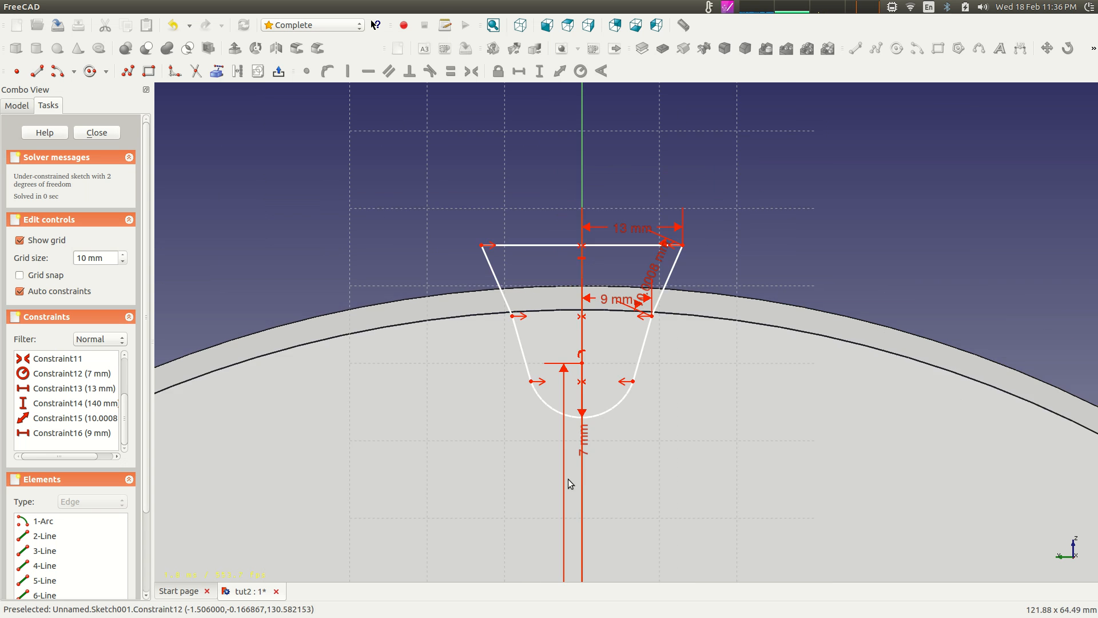
scroll(606, 459, "down", 4)
scroll(606, 458, "up", 4)
middle_click_drag(635, 397, 616, 296)
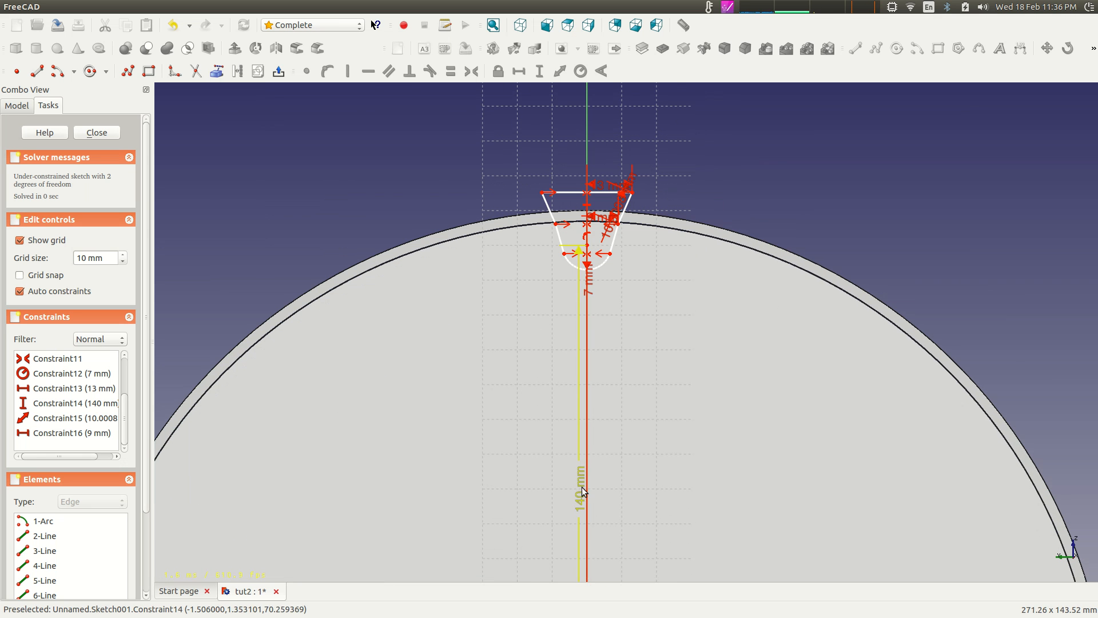
scroll(651, 404, "up", 3)
scroll(623, 342, "up", 4)
mouse_move(609, 242)
middle_mouse_down()
mouse_move(623, 341)
mouse_move(613, 374)
mouse_move(630, 362)
middle_mouse_up()
scroll(623, 342, "down", 1)
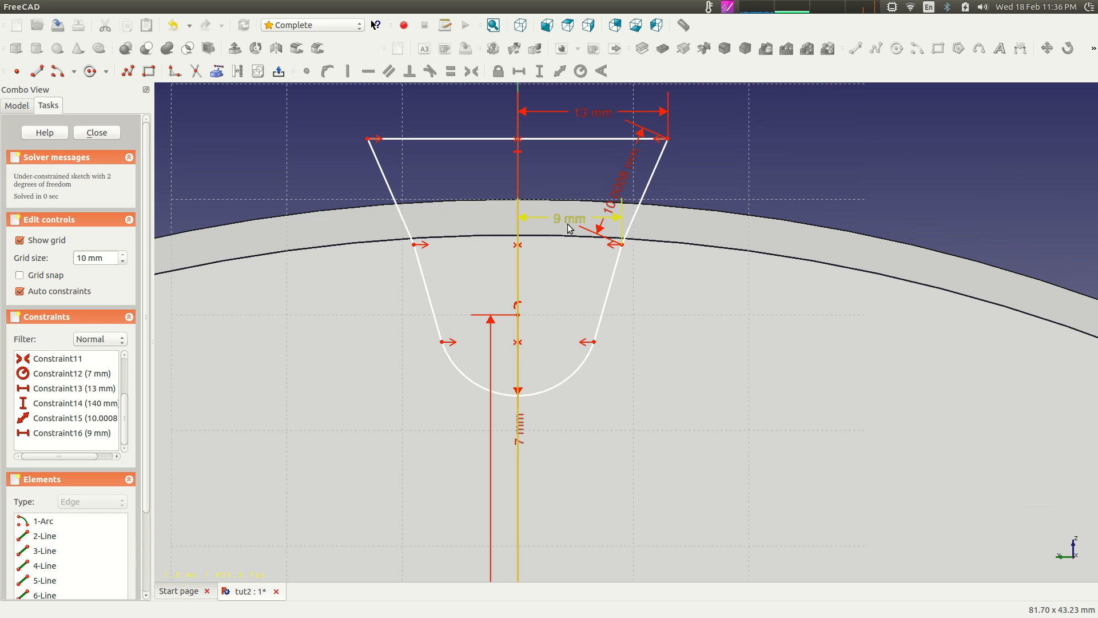
Make the right lower flank line tangent to the bottom arc of the tooth-gap profile
left_click(594, 355)
left_click(603, 314)
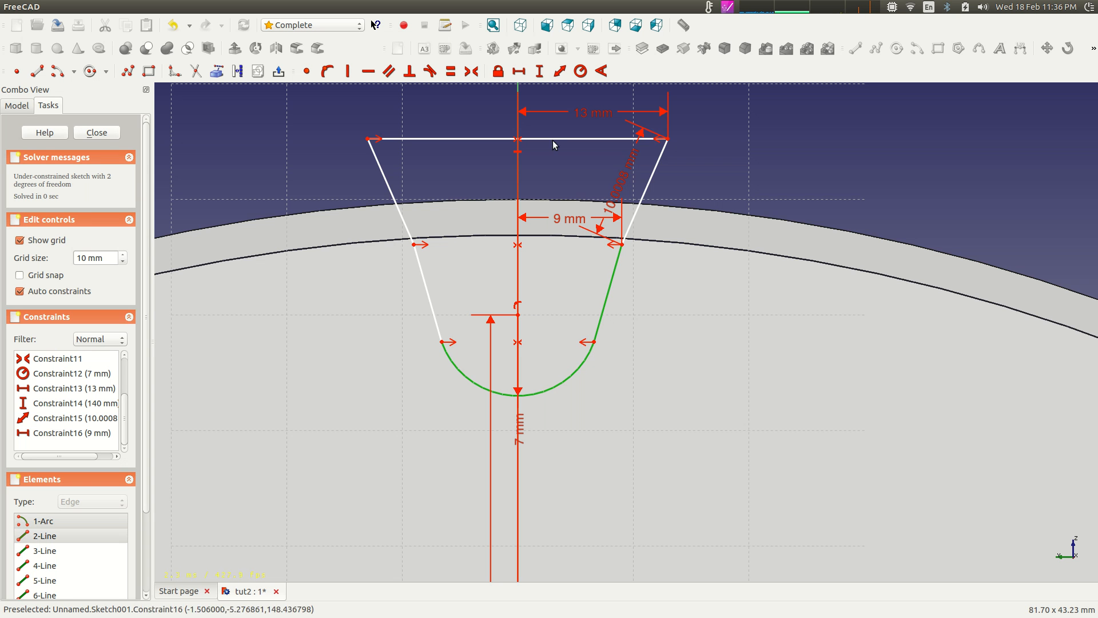
left_click(430, 71)
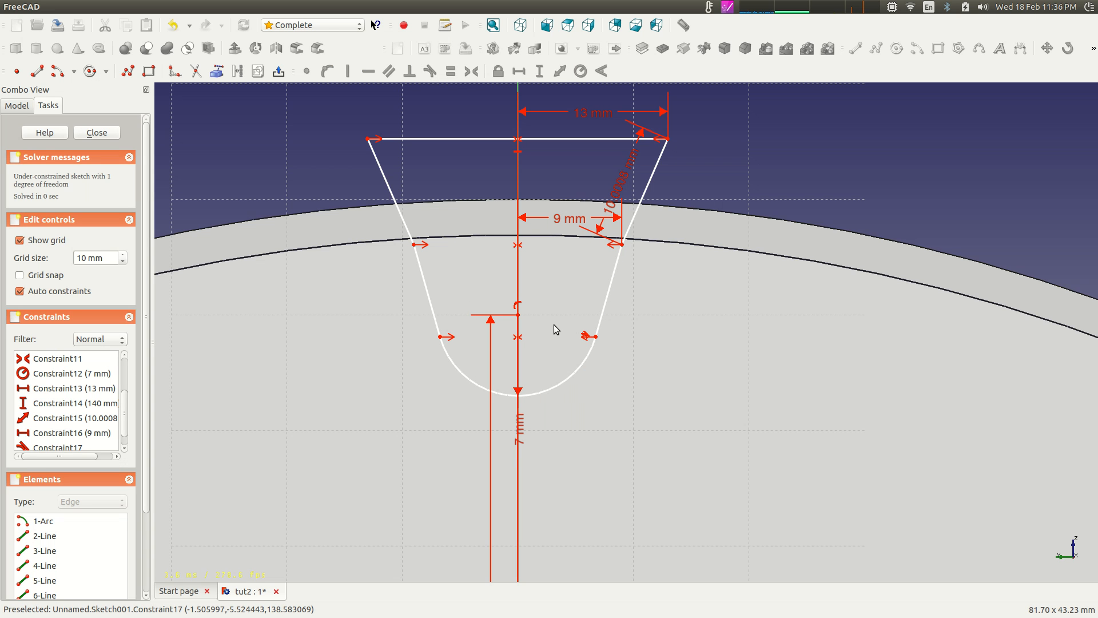
Lower the profile's top edge slightly and fix the vertical distance of its top left corner from the origin at 154.258 mm
mouse_move(466, 139)
left_mouse_down()
mouse_move(466, 122)
mouse_move(469, 151)
left_mouse_up()
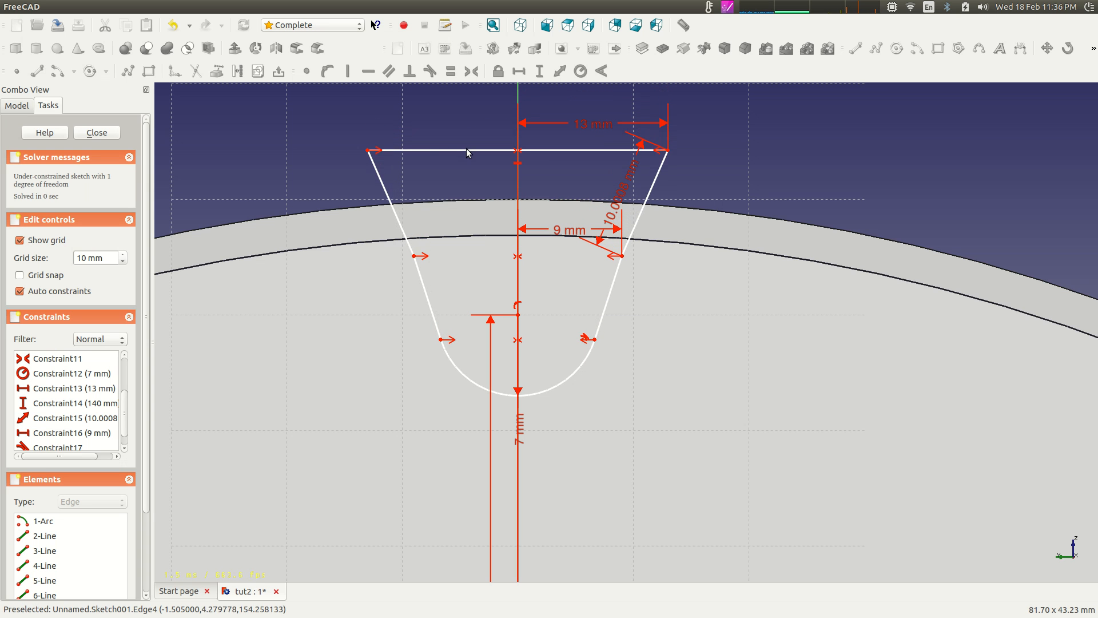
left_click(368, 151)
left_click(540, 72)
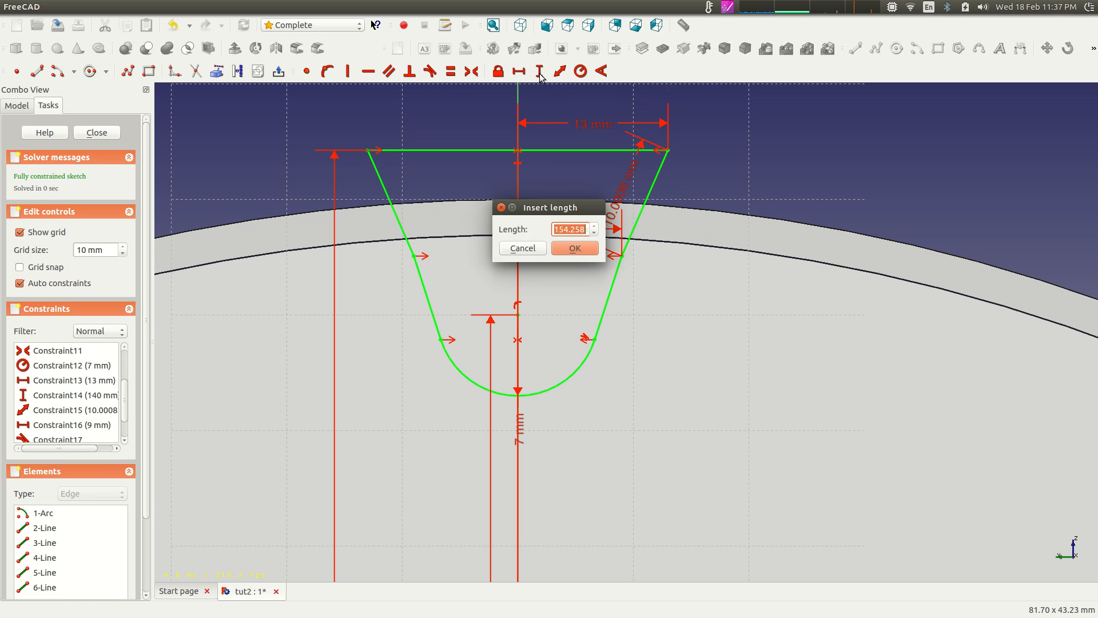
left_click(570, 254)
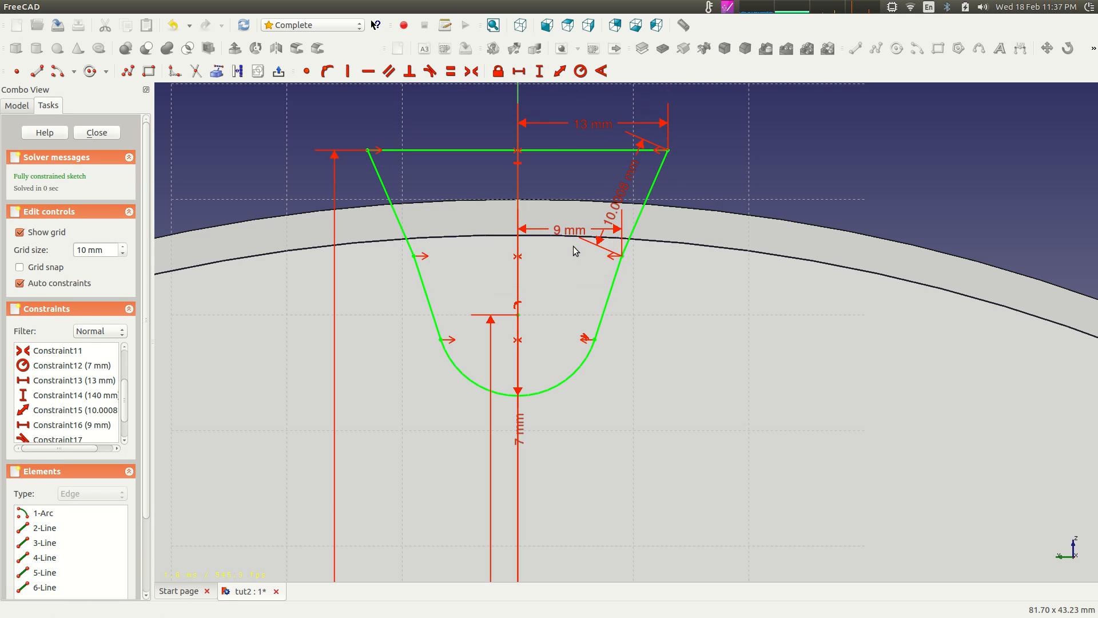
Check the profile against the disc's rim and close the tooth-gap sketch
scroll(448, 363, "down", 5)
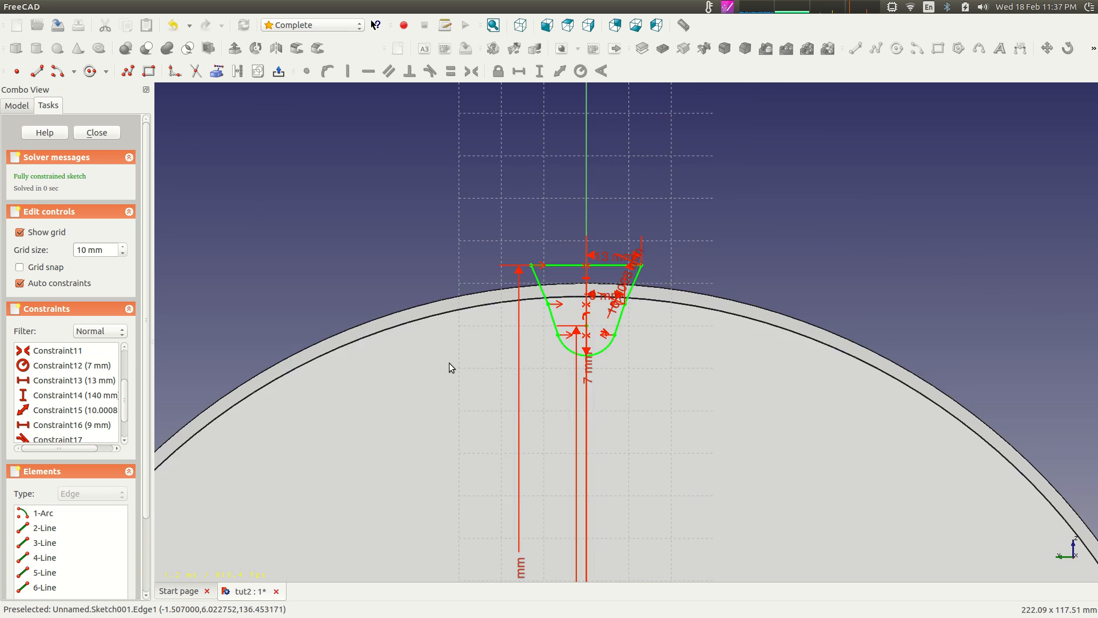
mouse_move(668, 471)
middle_mouse_down()
mouse_move(671, 238)
mouse_move(670, 496)
middle_mouse_up()
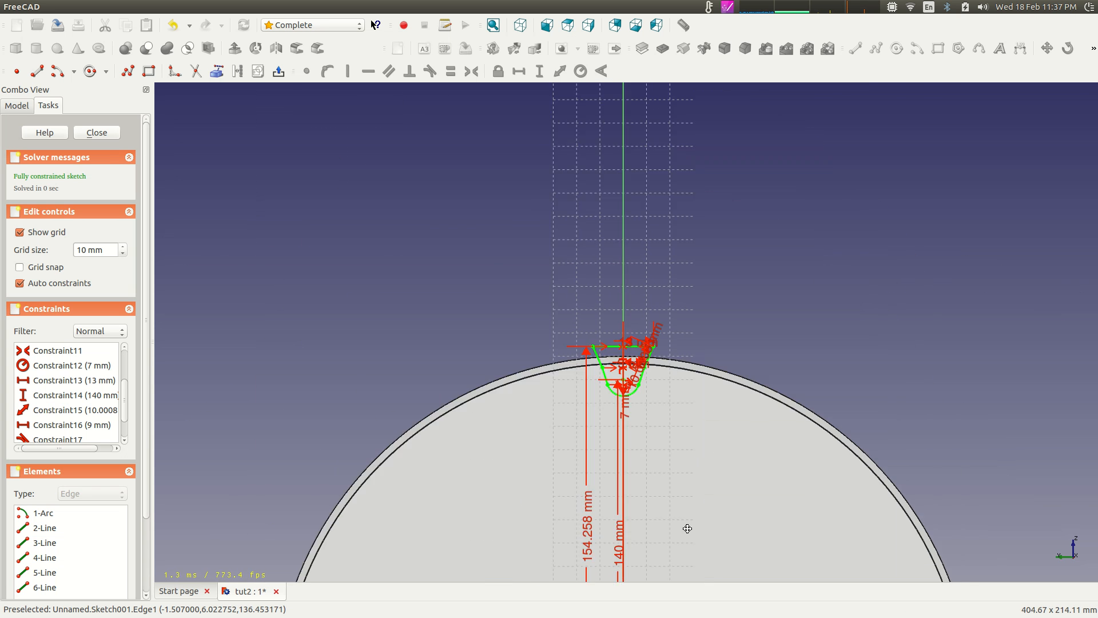
scroll(669, 495, "up", 5)
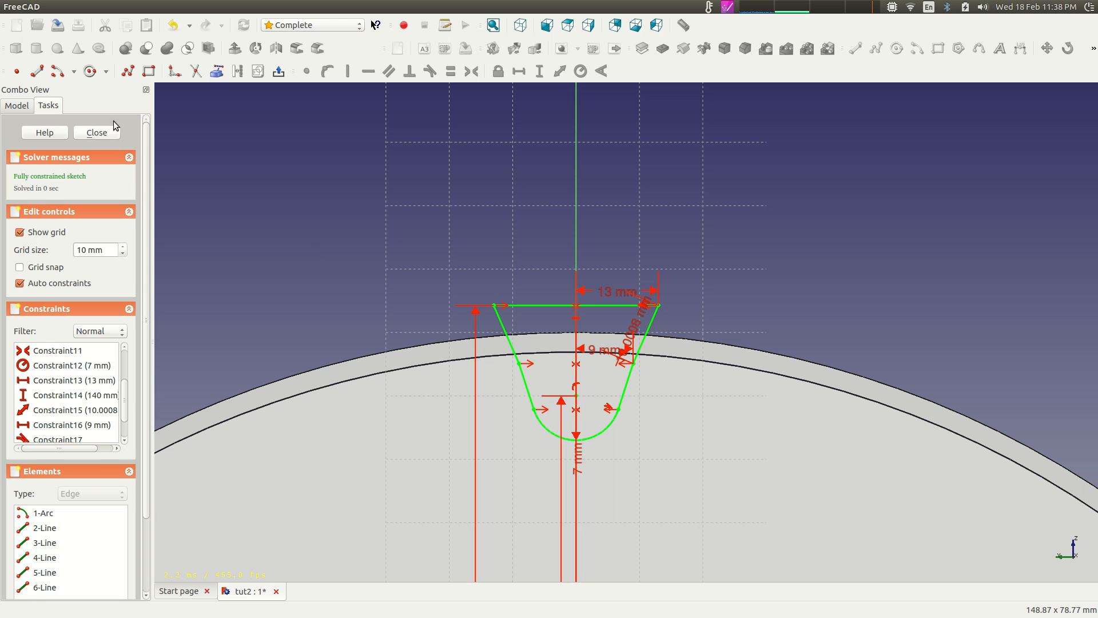
left_click(96, 133)
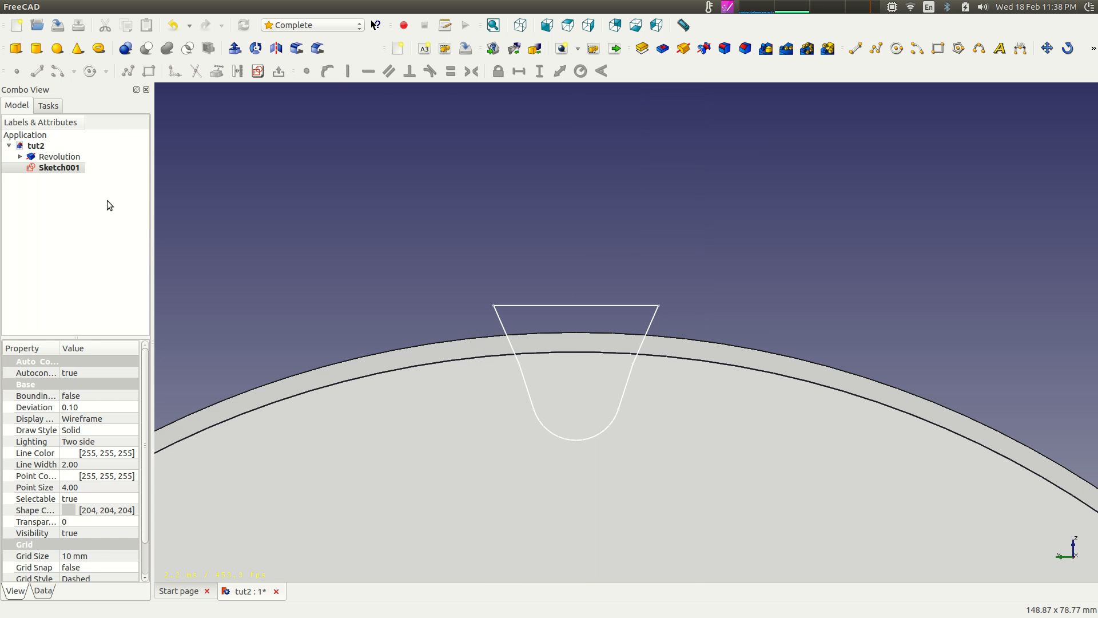
Cut the tooth-gap sketch into the disc as a pocket of type Through all
left_click(71, 230)
left_click(57, 167)
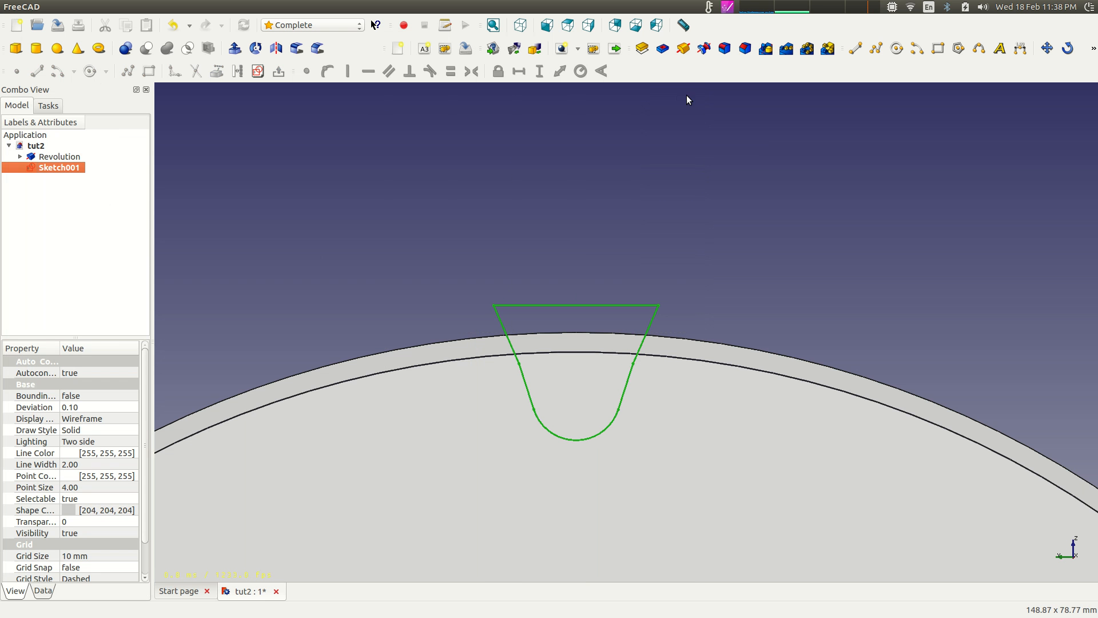
left_click(102, 240)
left_click(57, 170)
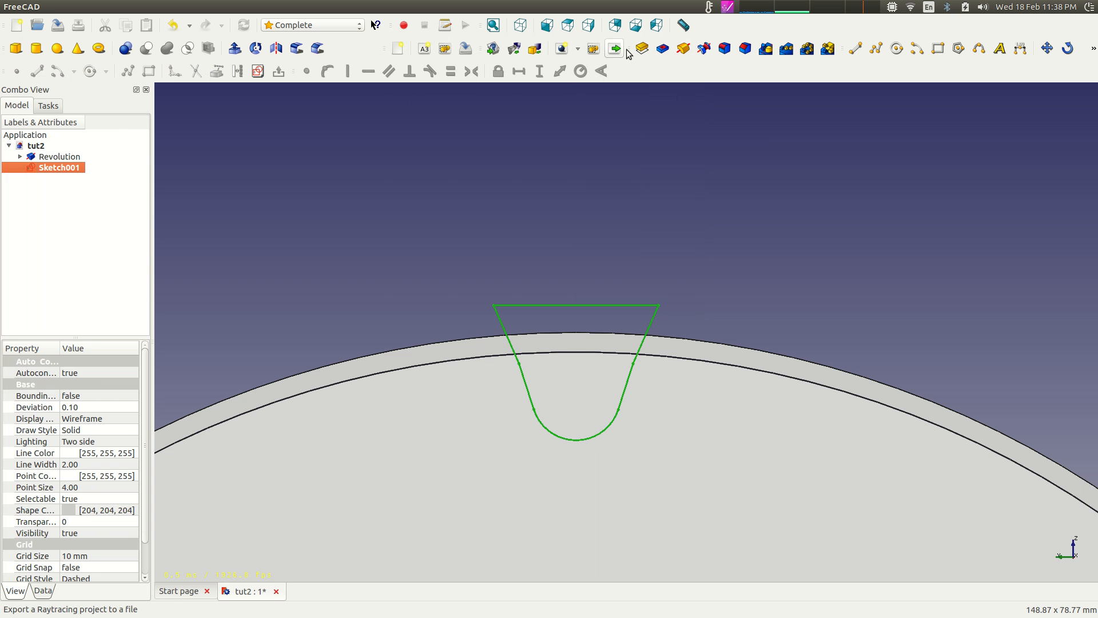
left_click(664, 51)
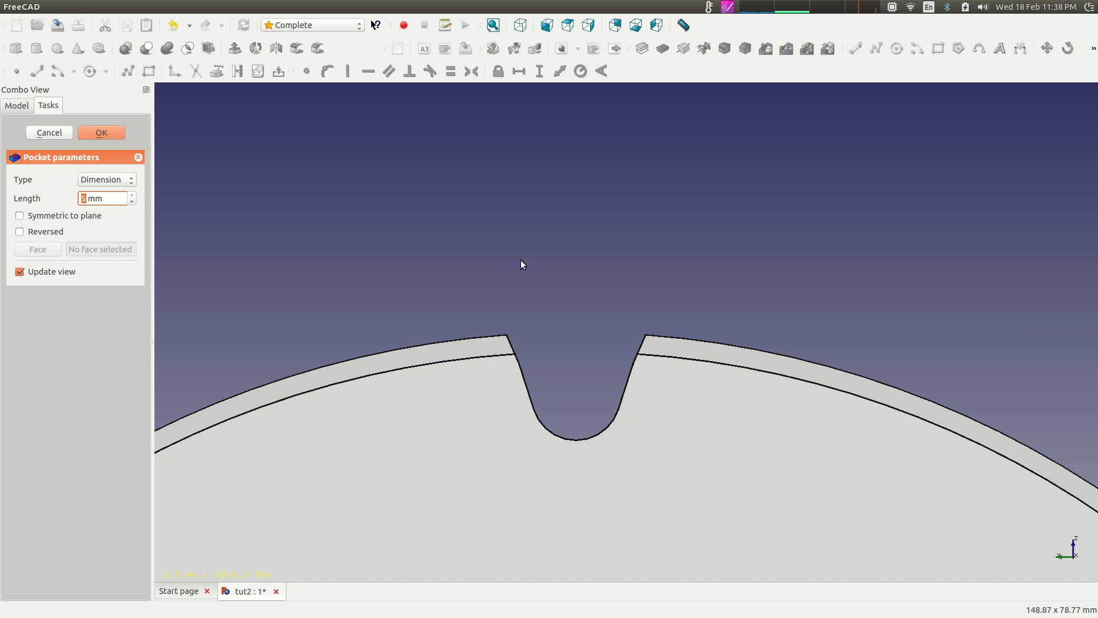
left_click(131, 182)
left_click(127, 196)
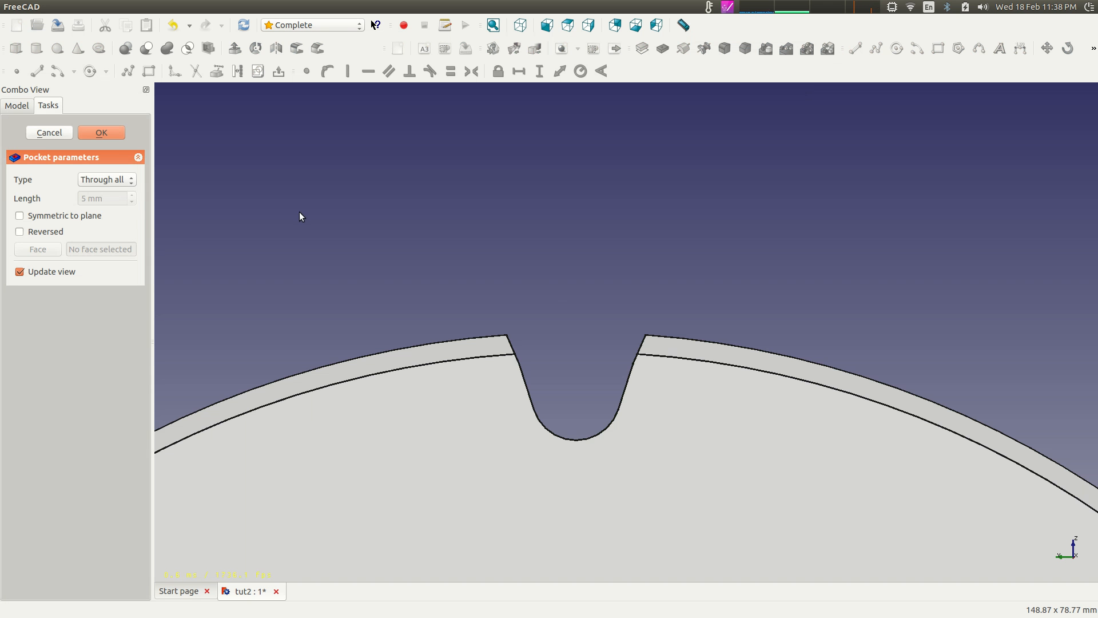
Inspect the notch from both sides of the disc and accept the pocket
middle_click_drag(321, 212, 423, 191)
scroll(503, 309, "down", 3)
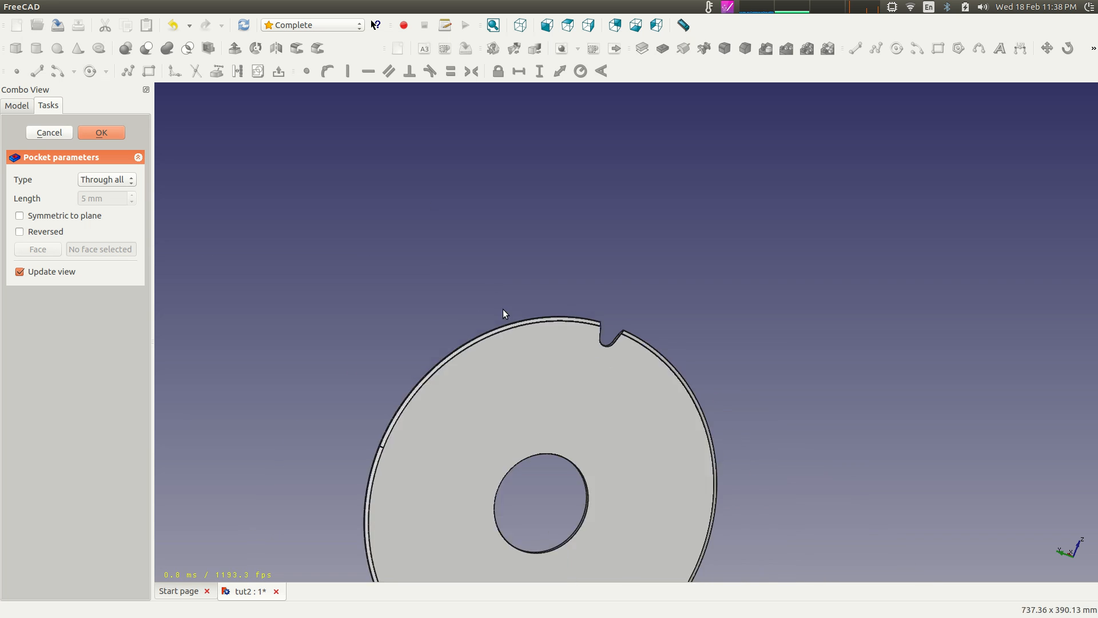
scroll(738, 392, "down", 2)
scroll(727, 365, "up", 8)
middle_click_drag(751, 307, 543, 330)
scroll(543, 326, "down", 2)
scroll(574, 314, "down", 8)
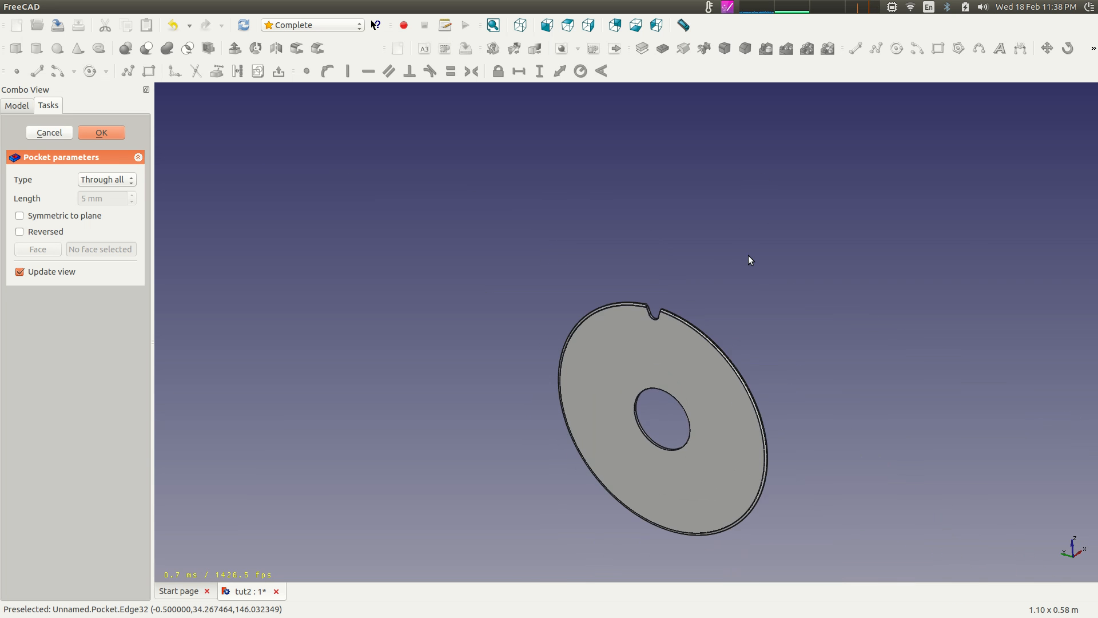
scroll(748, 260, "up", 4)
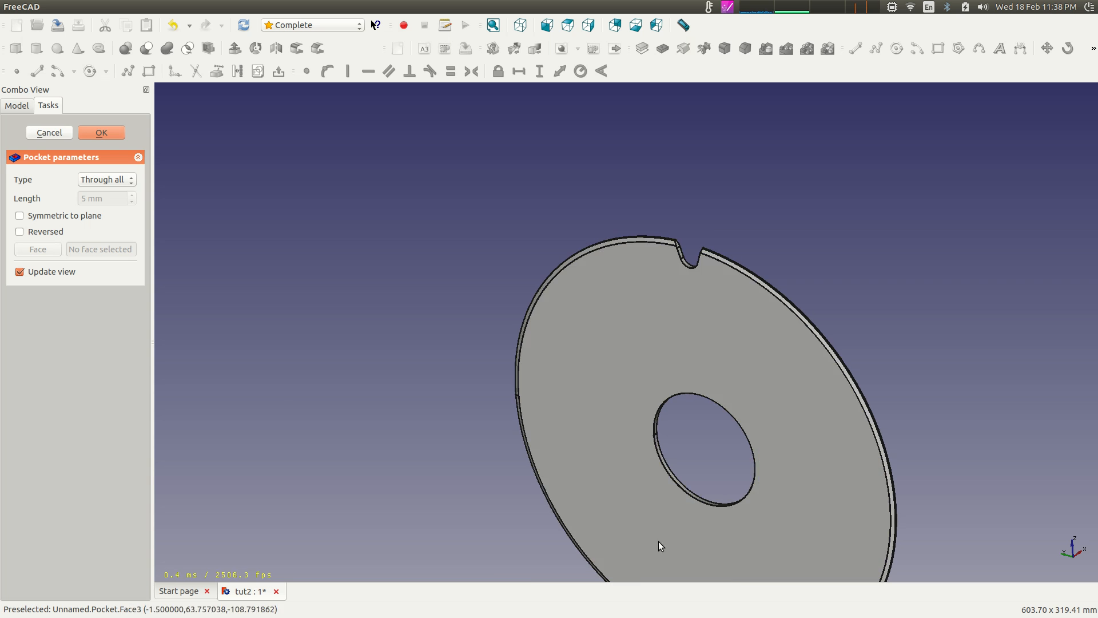
left_click(107, 133)
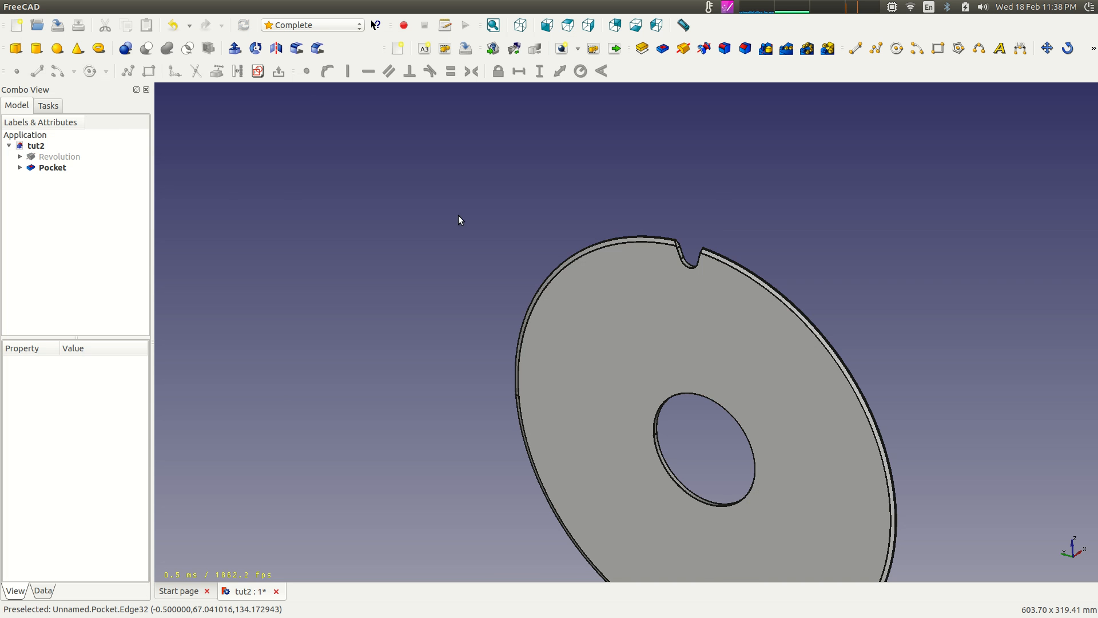
Create a polar pattern of the pocket about the normal sketch axis over 360° and view the disc face-on
middle_click_drag(886, 249, 891, 232)
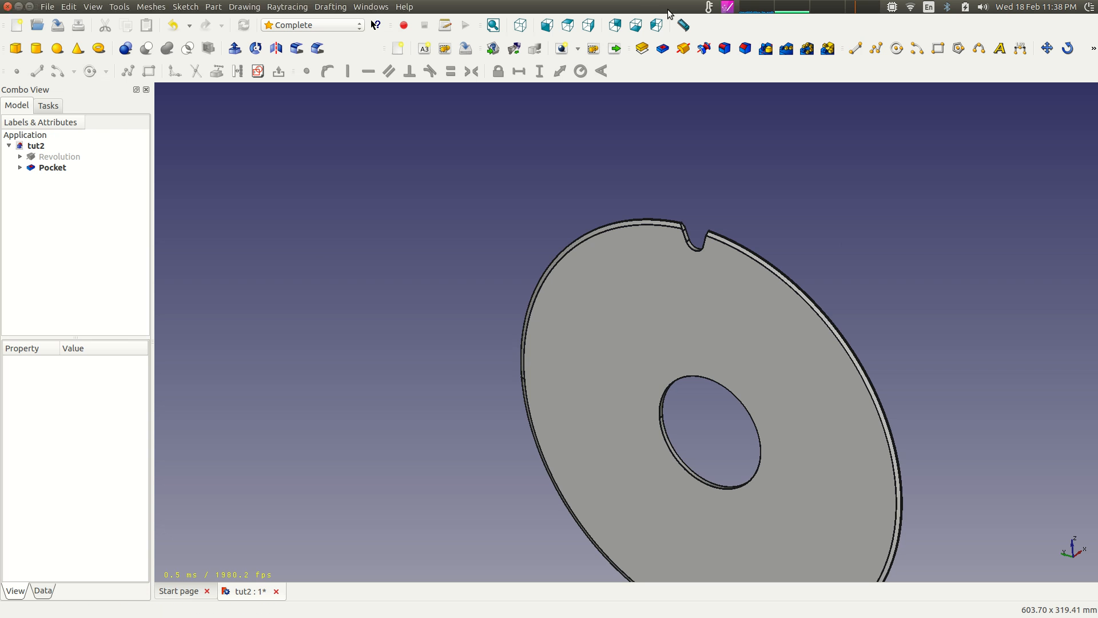
left_click(809, 53)
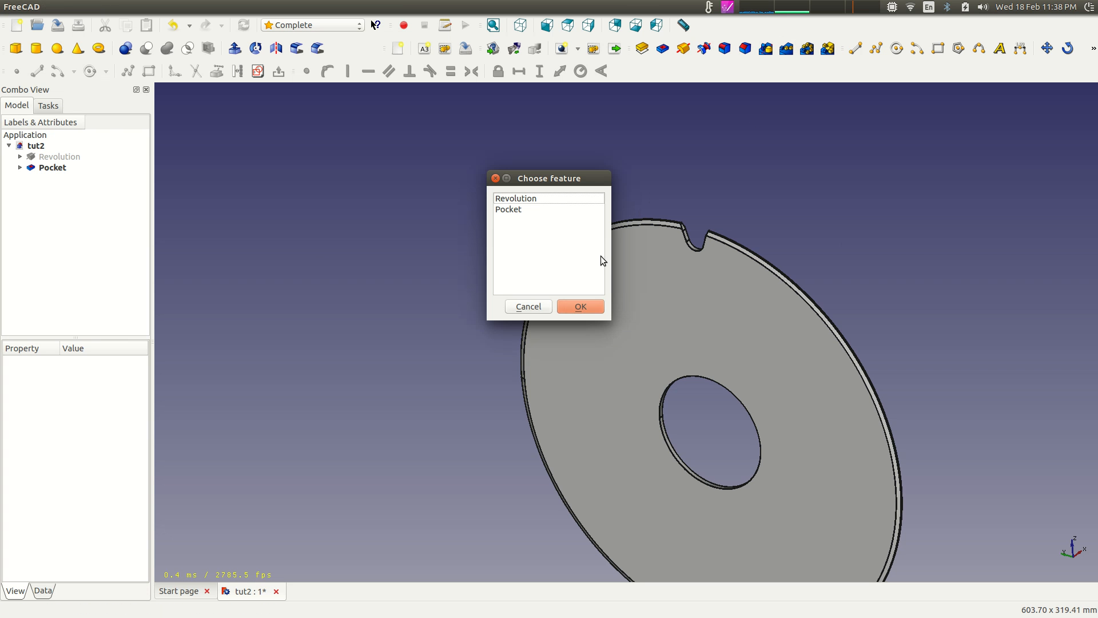
left_click(519, 209)
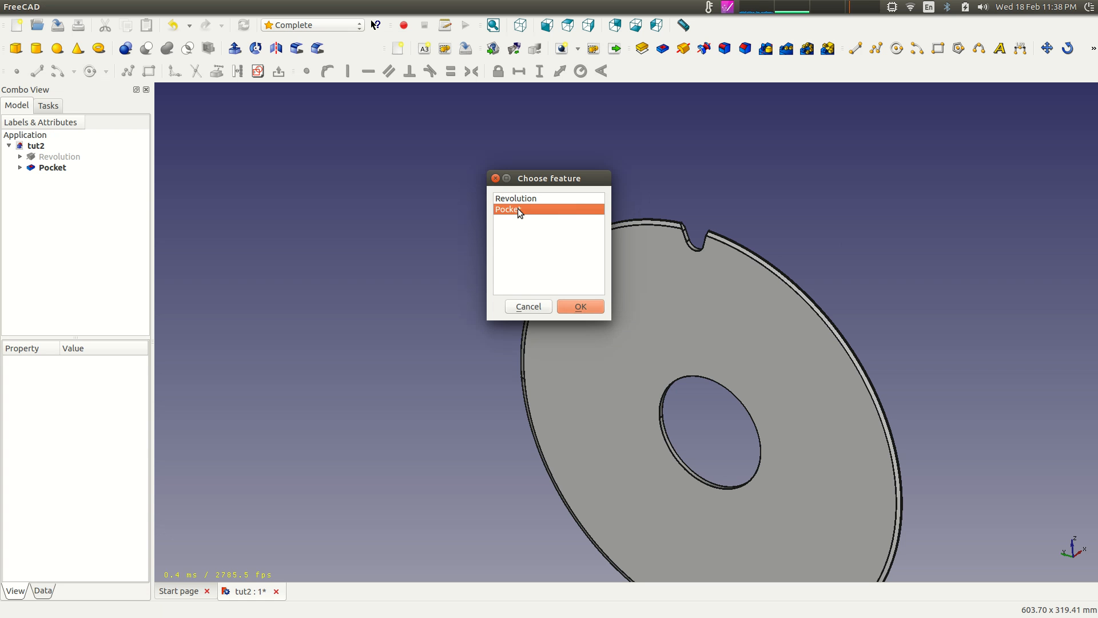
left_click(580, 307)
middle_click_drag(343, 298, 372, 188)
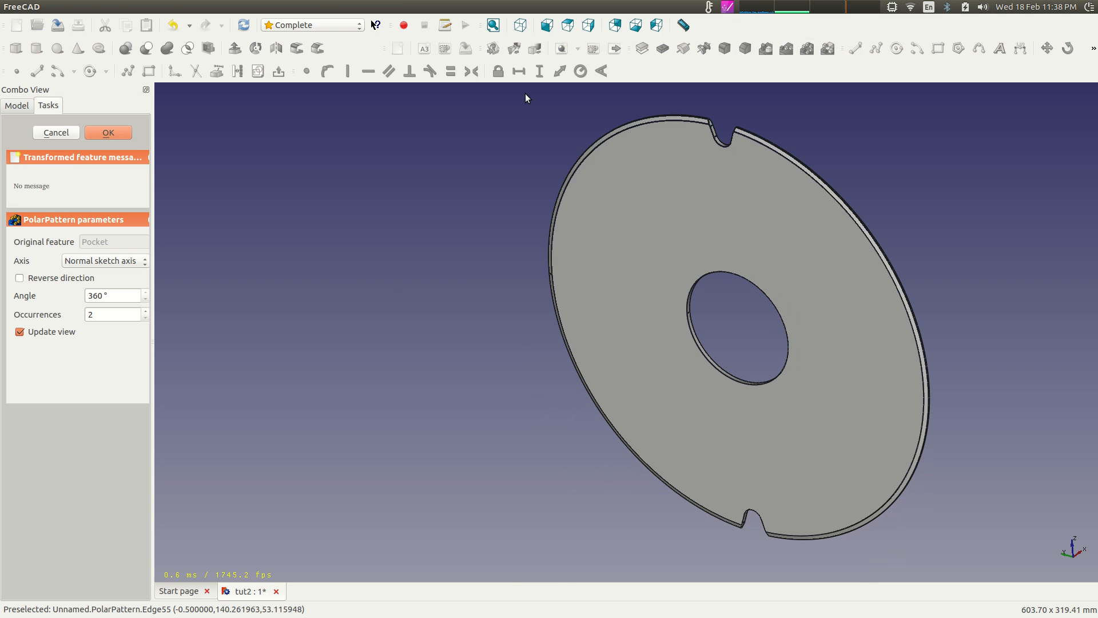
left_click(588, 25)
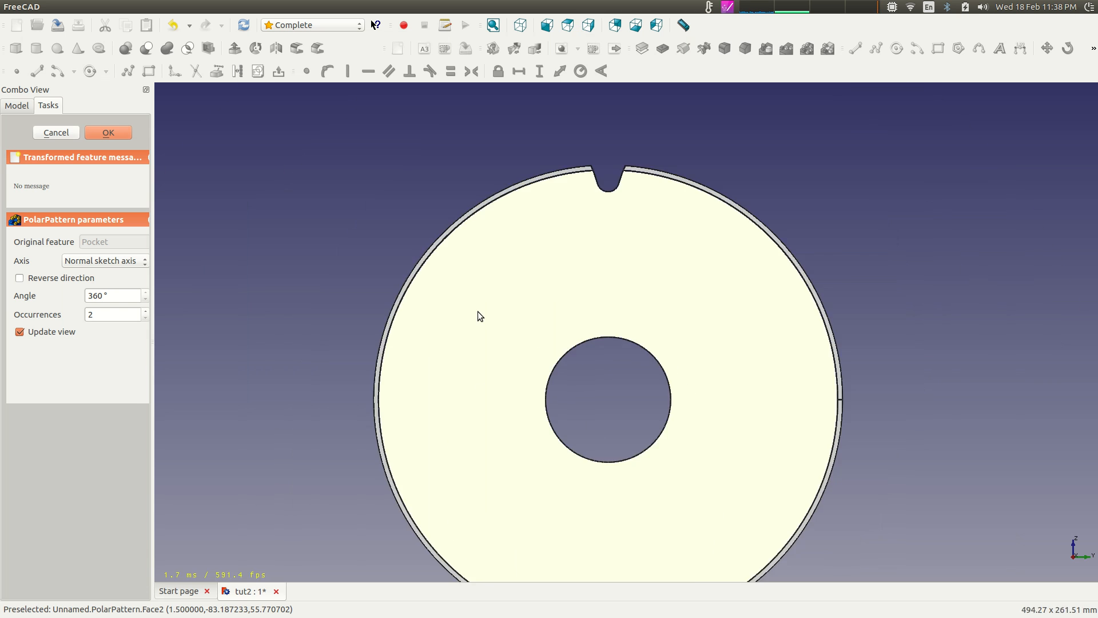
scroll(478, 314, "down", 4)
middle_click_drag(478, 314, 479, 216)
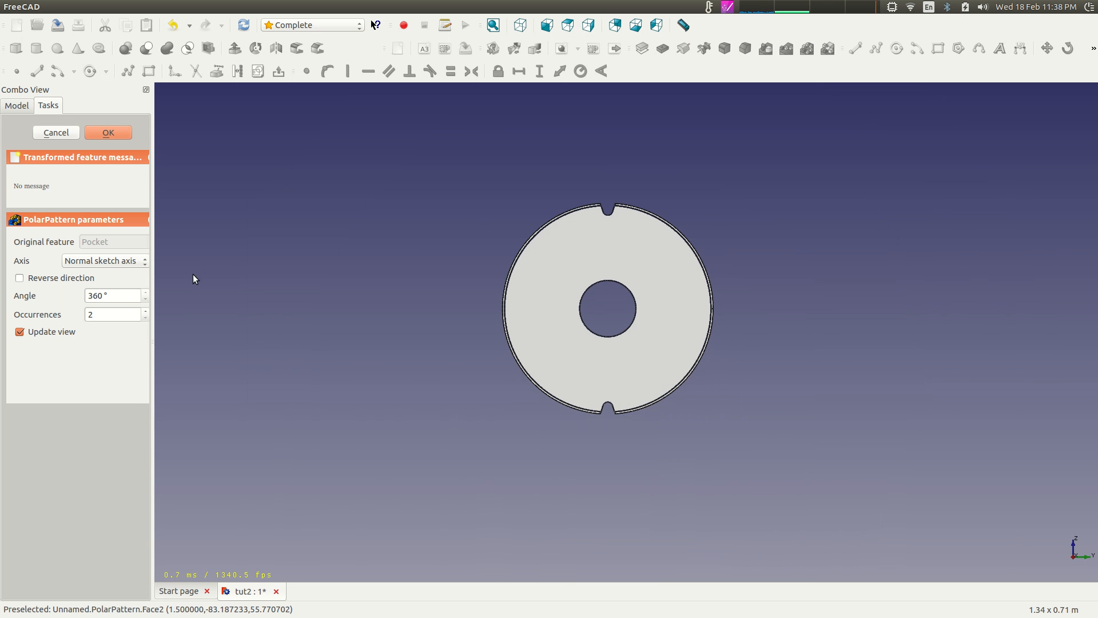
Set the polar pattern to 30 occurrences and inspect the width of the teeth
double_click(86, 313)
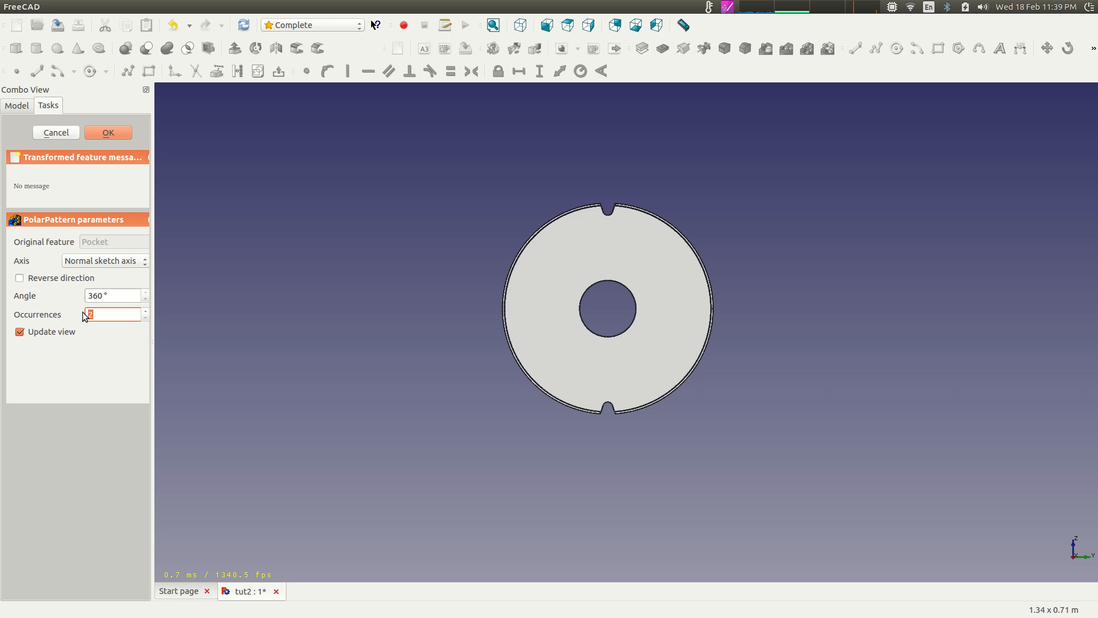
type("30")
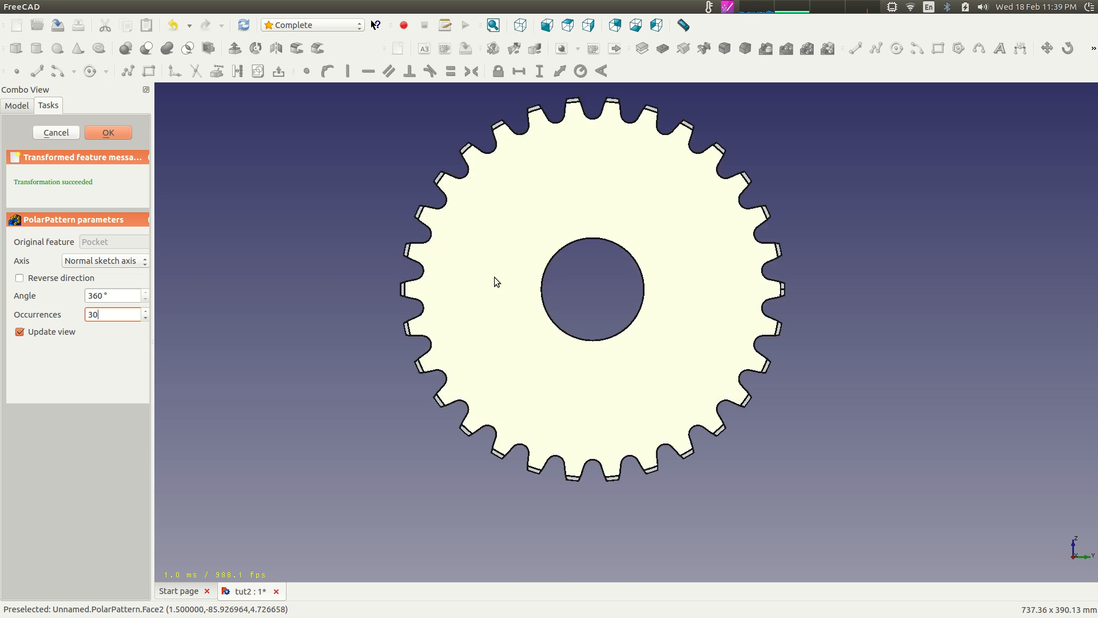
scroll(579, 210, "up", 5)
scroll(598, 509, "down", 3)
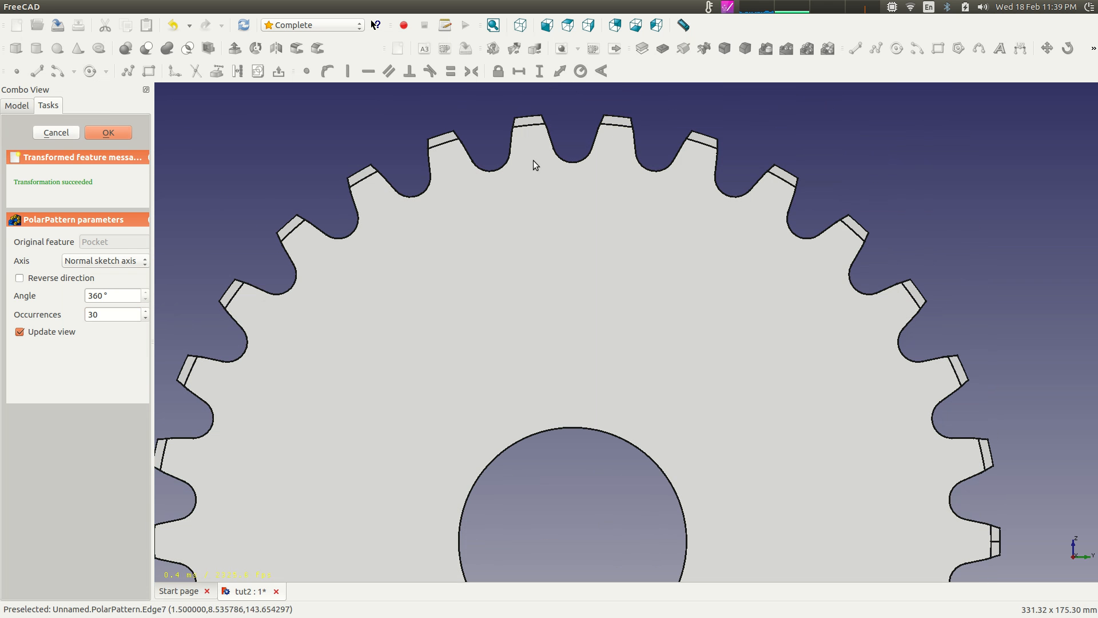
Set the polar pattern to 36 occurrences, check the teeth all around the rim and accept the pattern
left_click_drag(106, 314, 75, 311)
type("36")
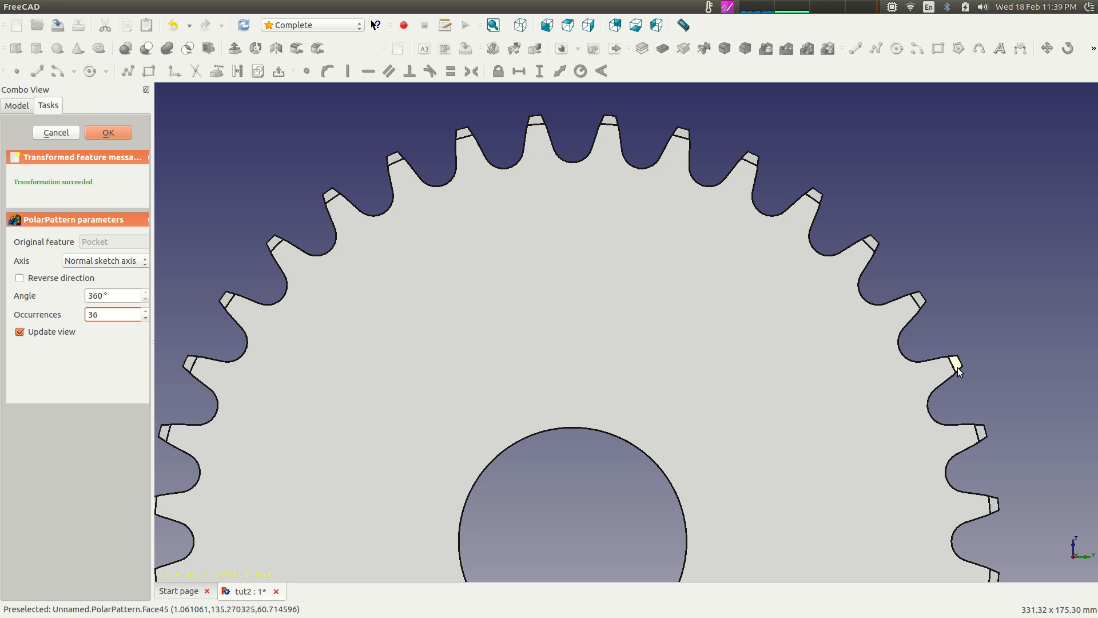
scroll(779, 321, "down", 5)
mouse_move(808, 314)
middle_mouse_down()
mouse_move(572, 360)
mouse_move(768, 304)
mouse_move(801, 311)
middle_mouse_up()
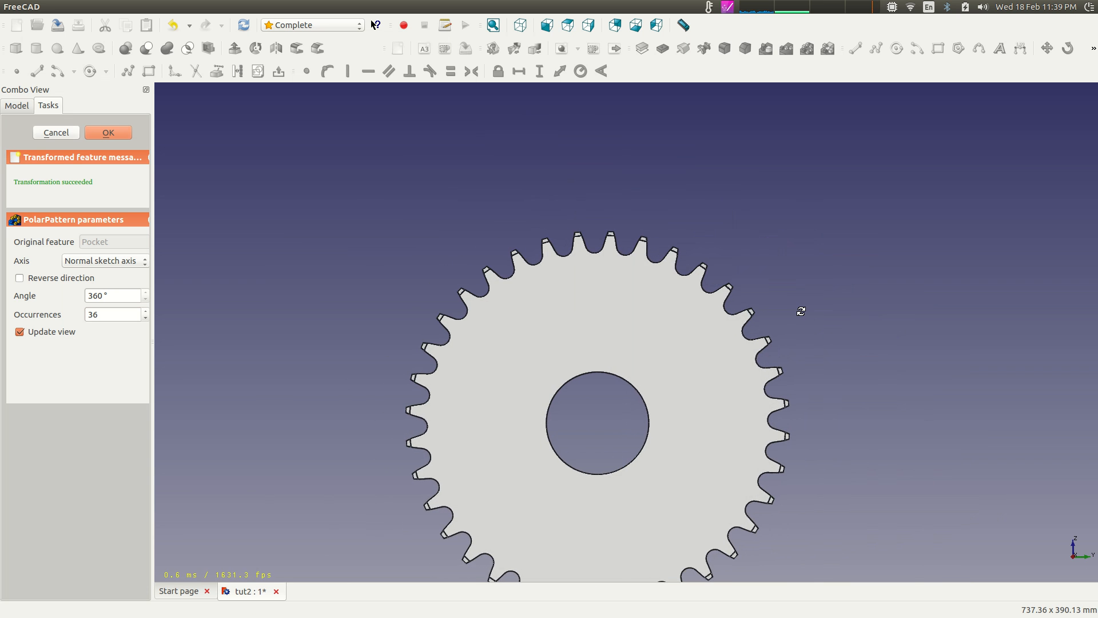
scroll(795, 312, "up", 5)
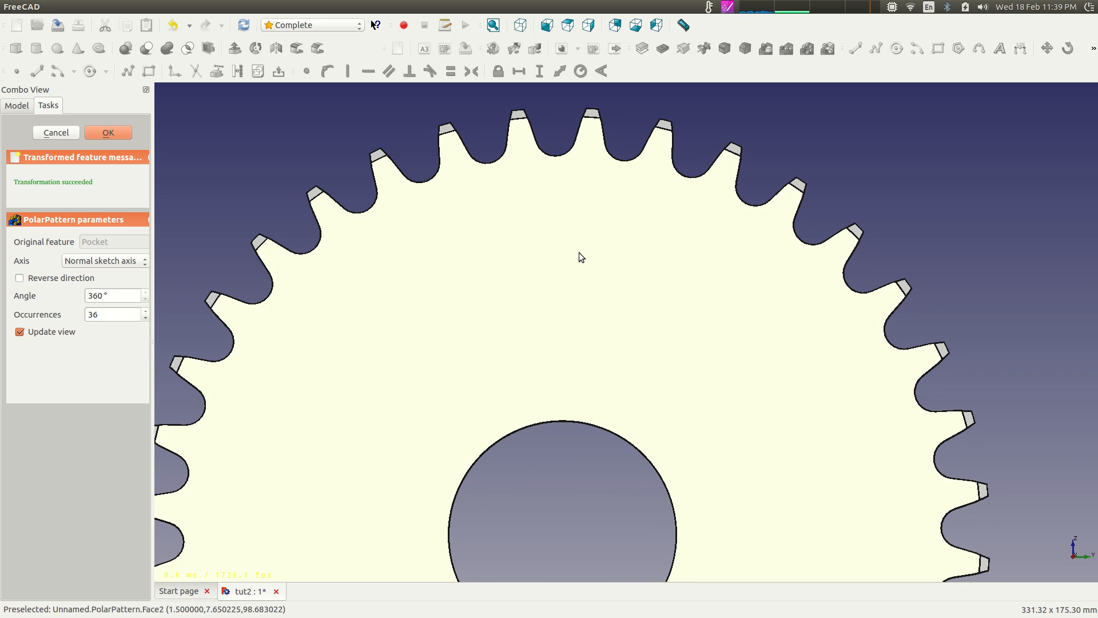
middle_click_drag(579, 252, 593, 293)
scroll(592, 293, "down", 8)
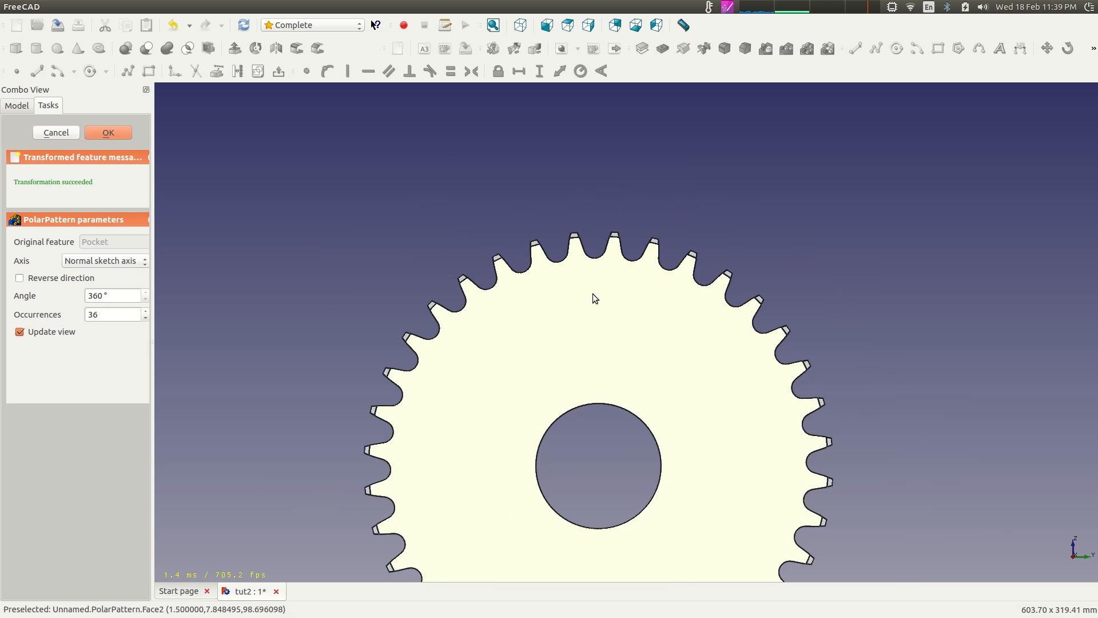
middle_click_drag(602, 381, 590, 312)
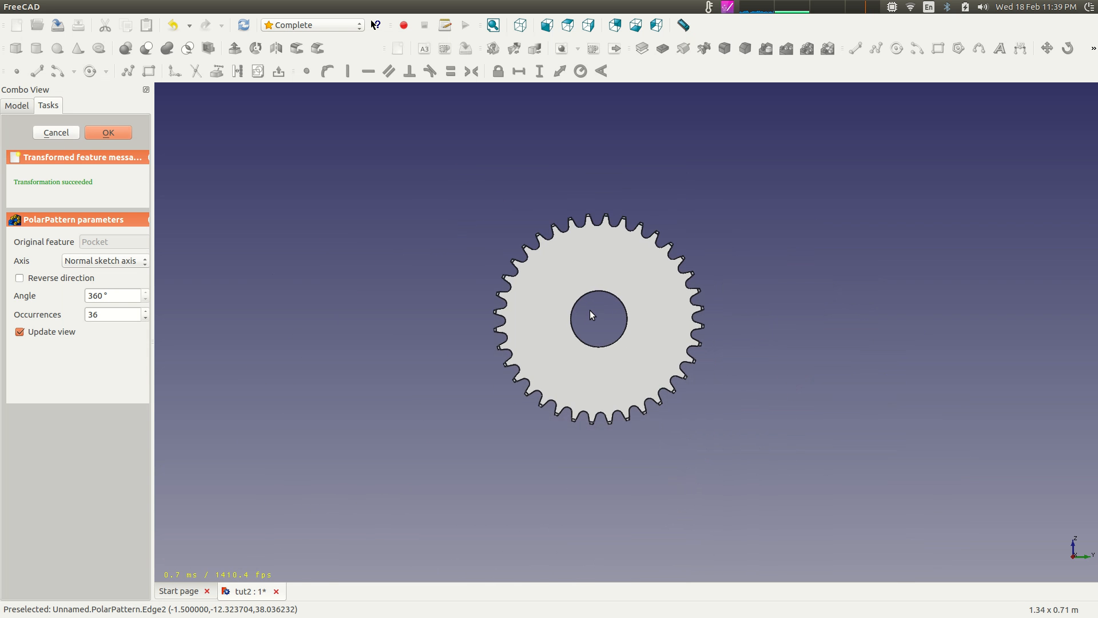
scroll(590, 312, "up", 5)
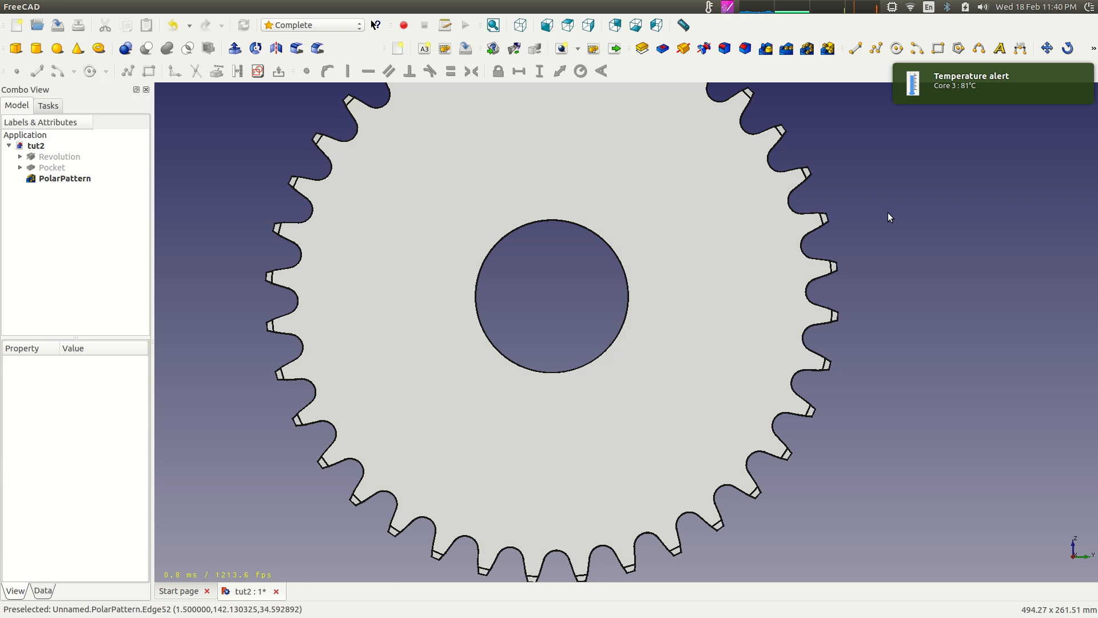
Look over the patterned sprocket and reopen the pocket's tooth-gap sketch, Sketch001, for editing
scroll(889, 211, "up", 1)
scroll(898, 212, "down", 2)
middle_click_drag(899, 212, 881, 257)
scroll(881, 289, "up", 2)
scroll(881, 290, "down", 2)
scroll(880, 256, "down", 1)
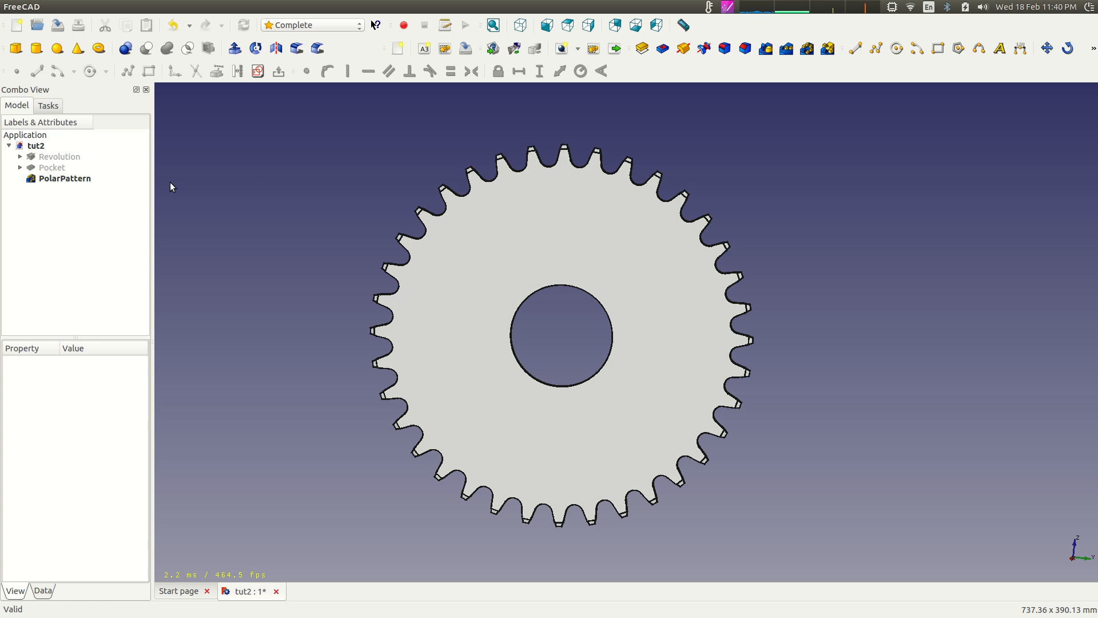
left_click(21, 168)
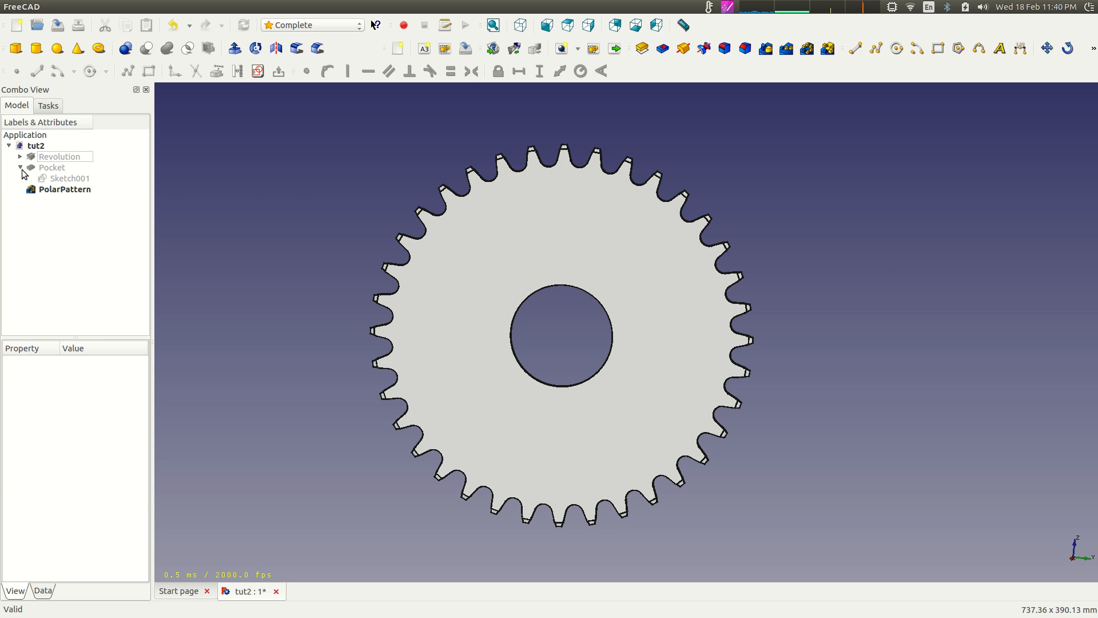
double_click(67, 178)
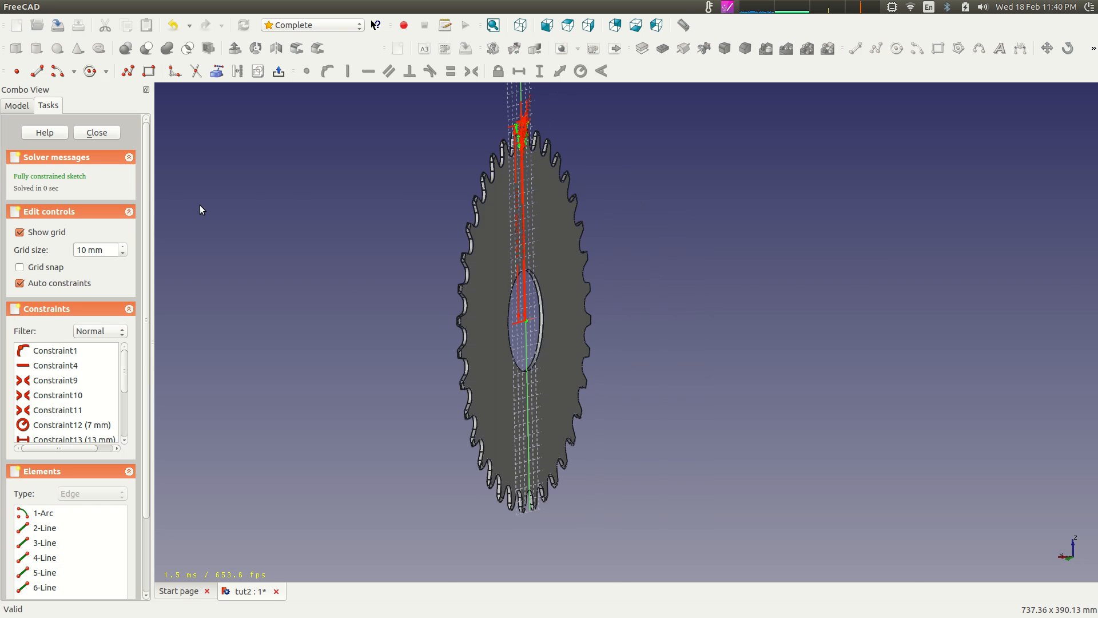
Set the horizontal distance from the vertical axis to the tooth gap's middle side corner to 9.5 mm
scroll(894, 163, "up", 3)
middle_click_drag(808, 129, 747, 435)
scroll(747, 434, "up", 6)
scroll(818, 366, "up", 1)
middle_click_drag(841, 353, 776, 437)
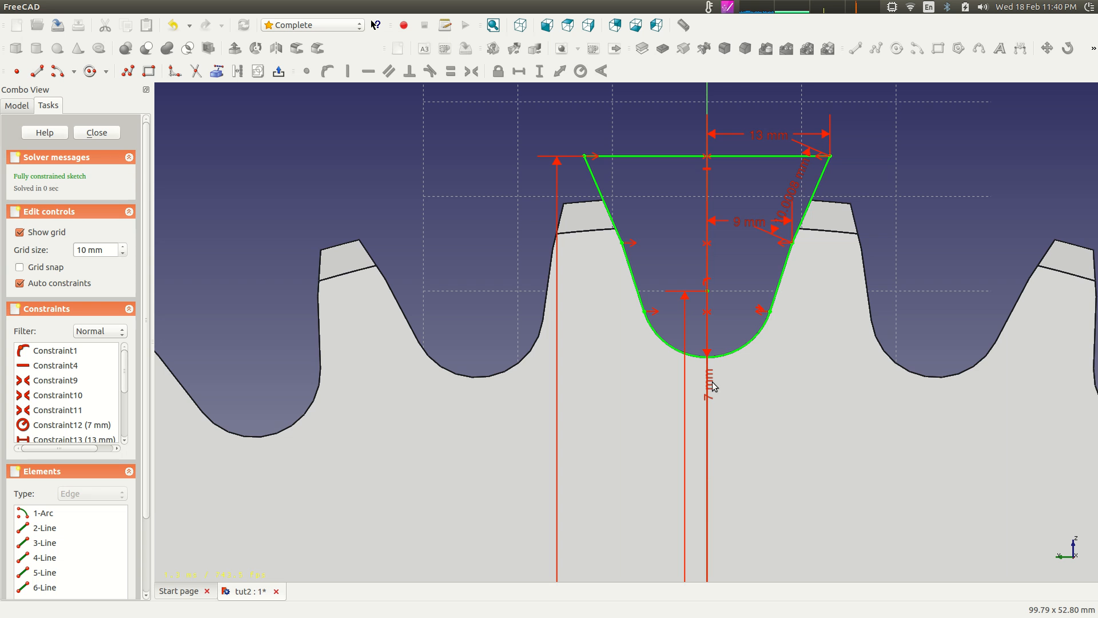
scroll(719, 345, "up", 3)
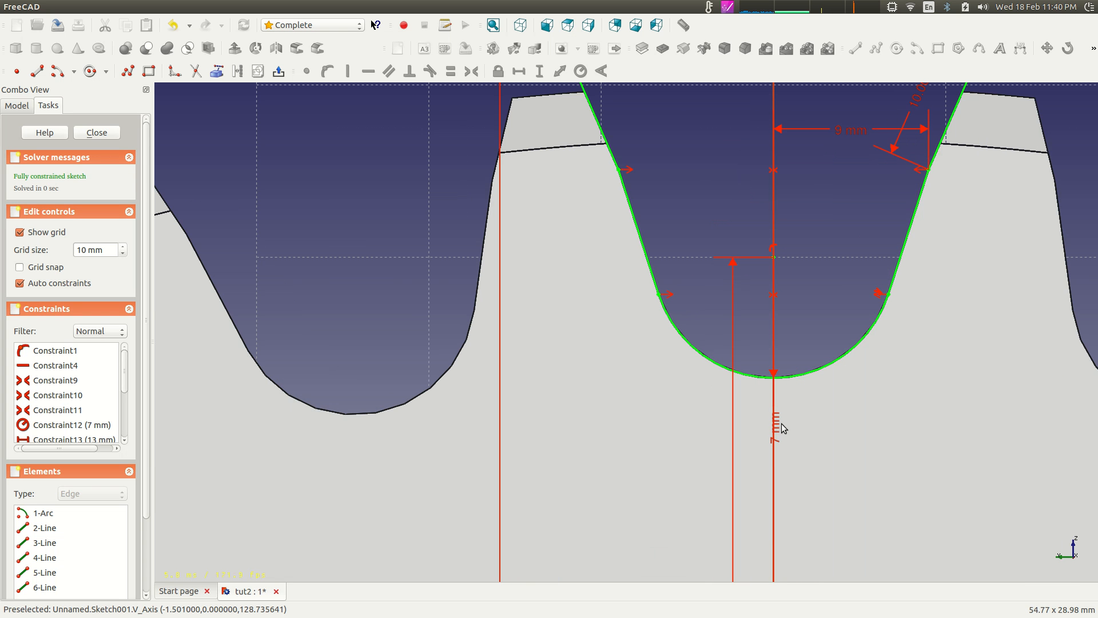
scroll(778, 428, "down", 2)
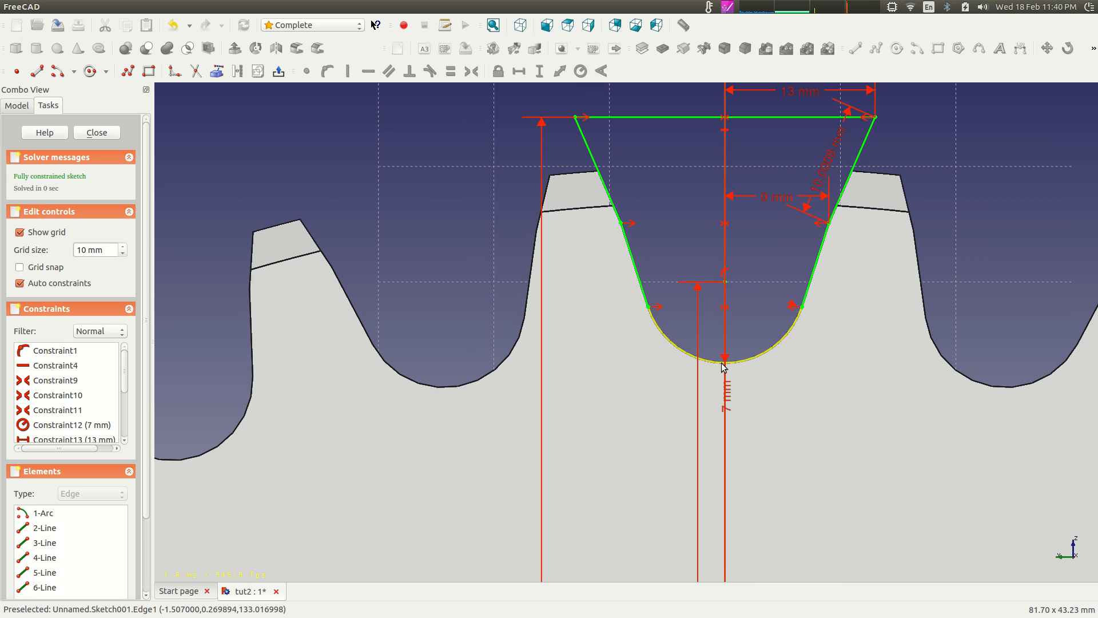
double_click(768, 198)
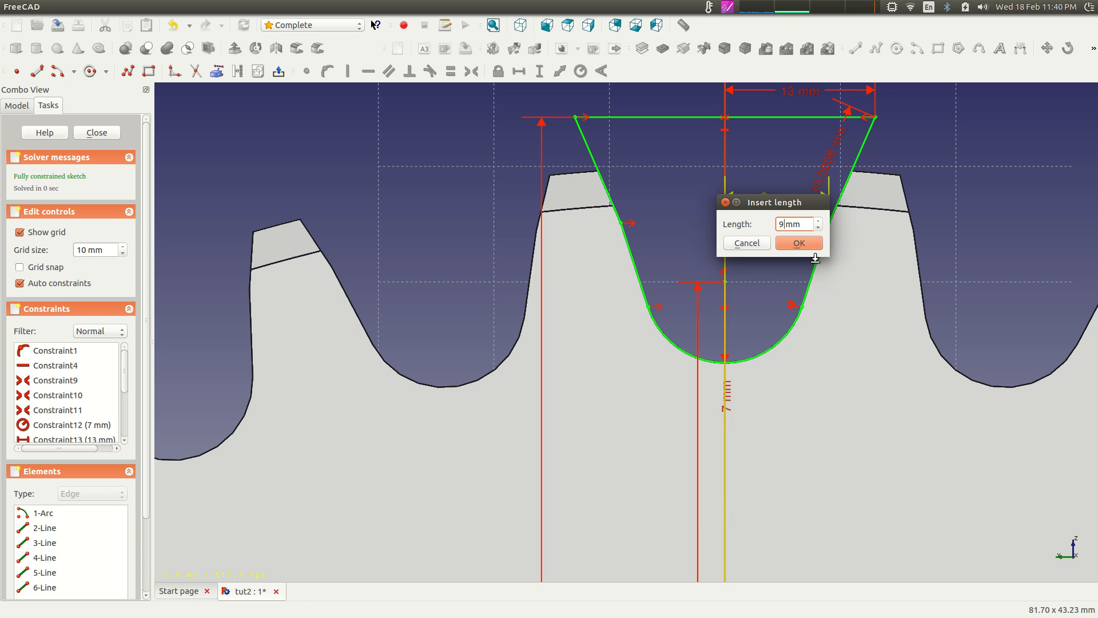
left_click(795, 246)
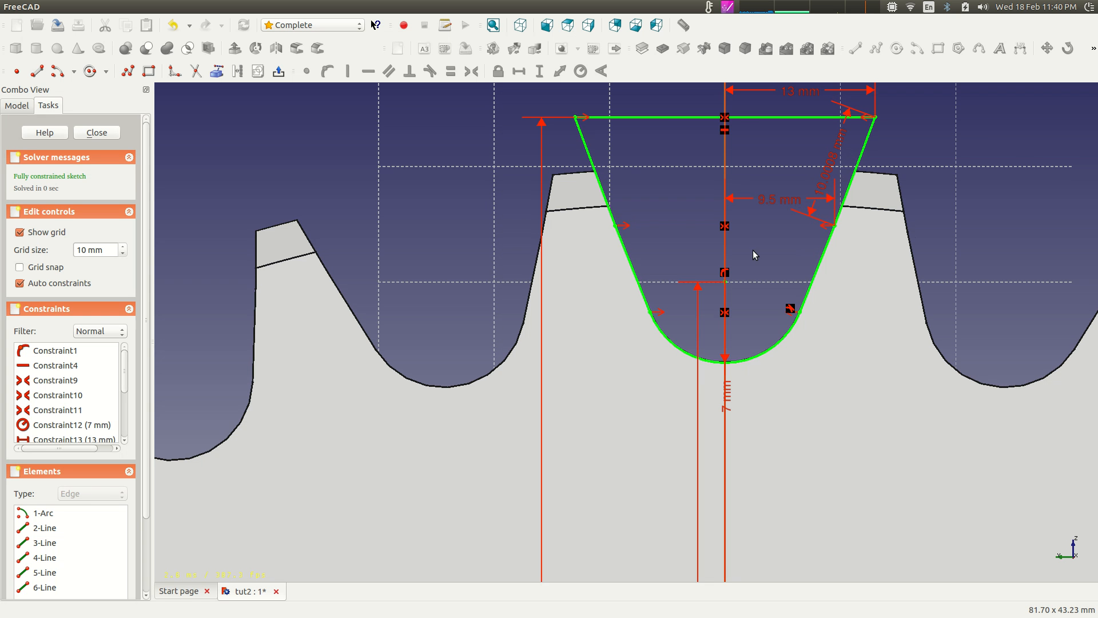
Set the middle side corner's horizontal distance from the vertical axis to 8.7 mm and check the neighbouring teeth
double_click(768, 205)
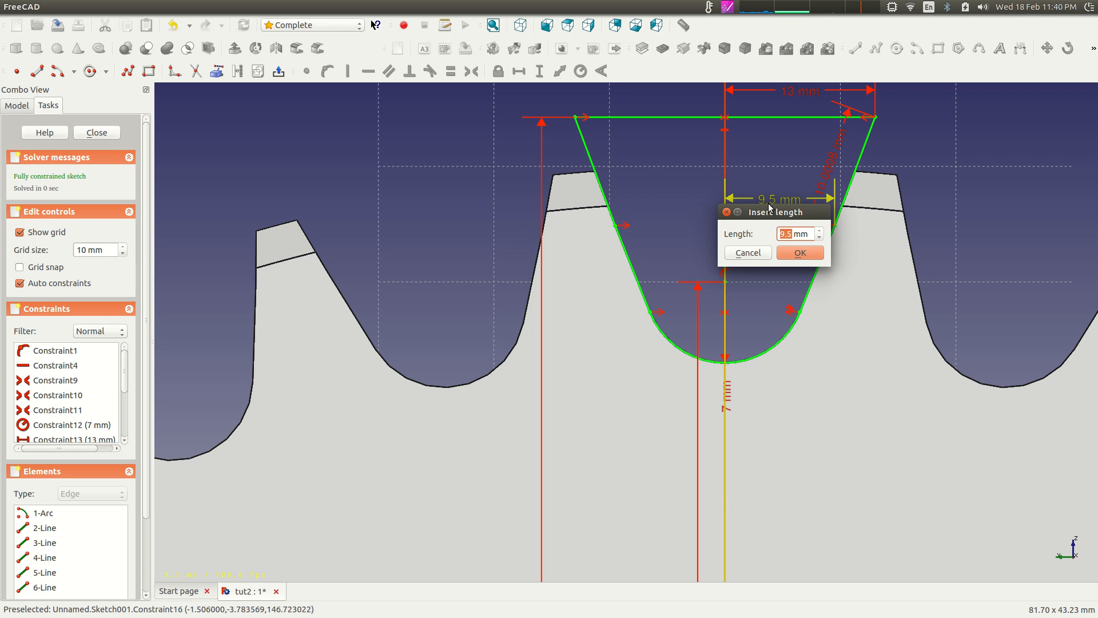
type("8")
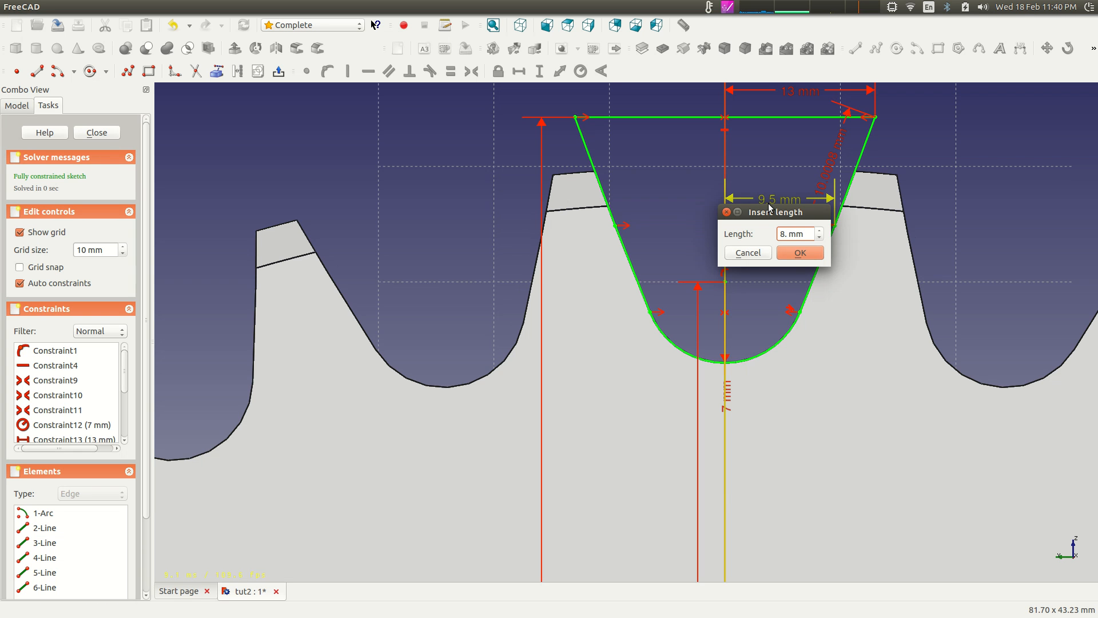
left_click(795, 255)
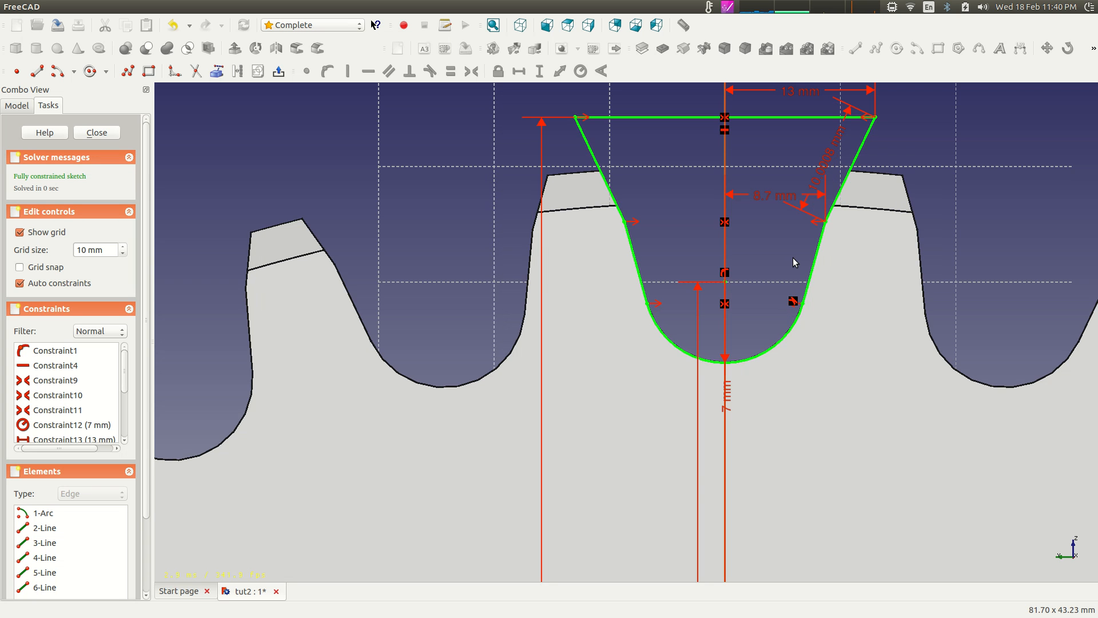
scroll(492, 284, "down", 3)
scroll(492, 283, "down", 8)
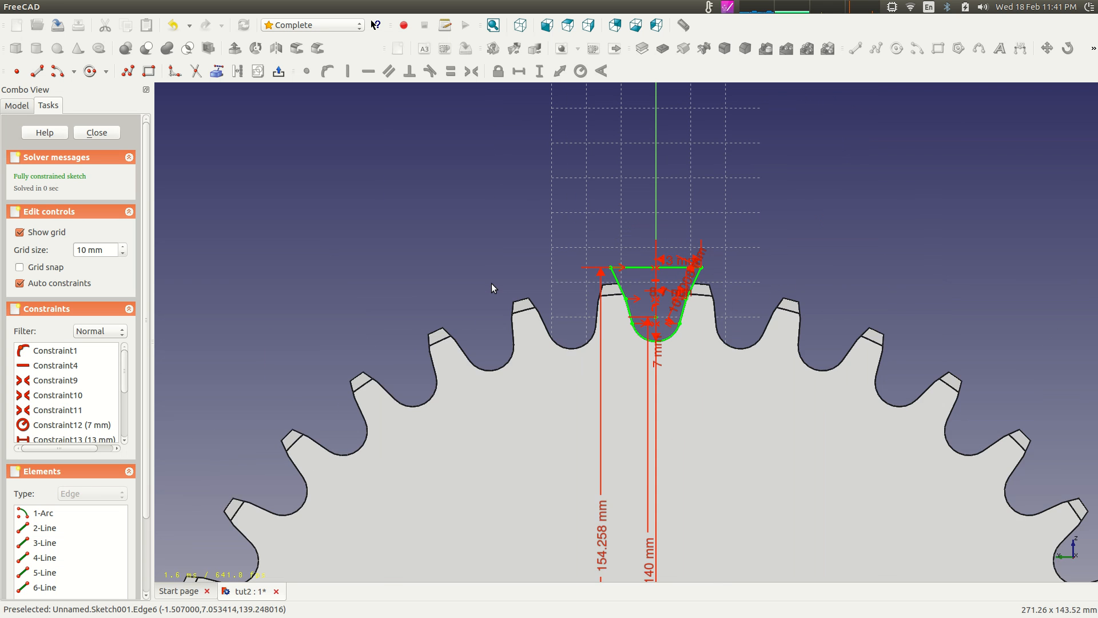
scroll(611, 317, "up", 12)
scroll(902, 278, "down", 5)
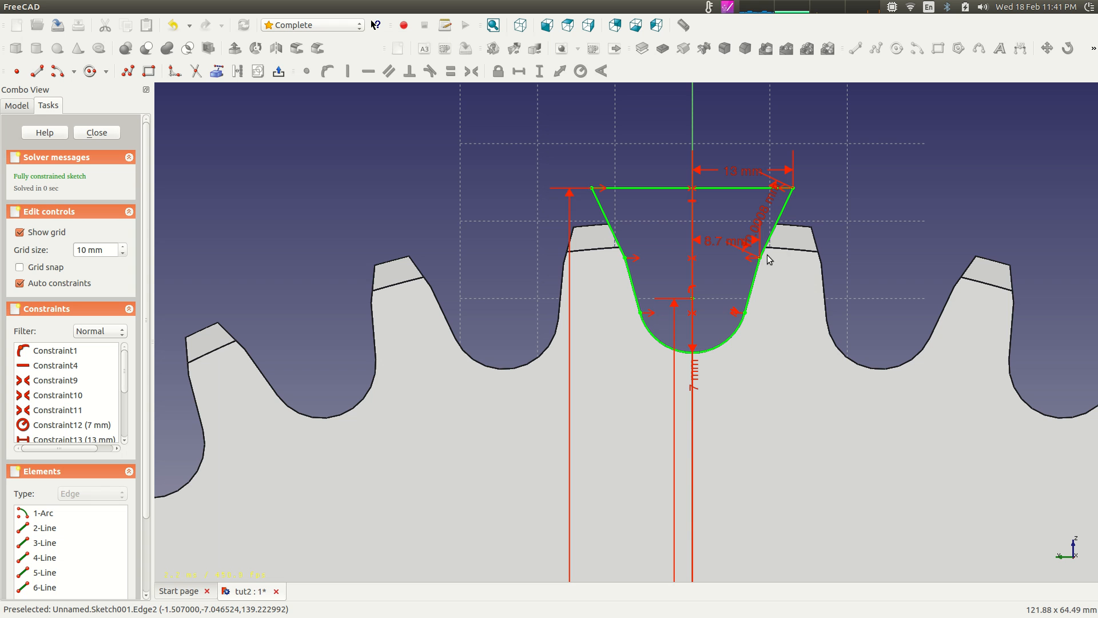
Close the tooth-gap sketch and inspect the updated teeth around the whole sprocket
left_click(97, 133)
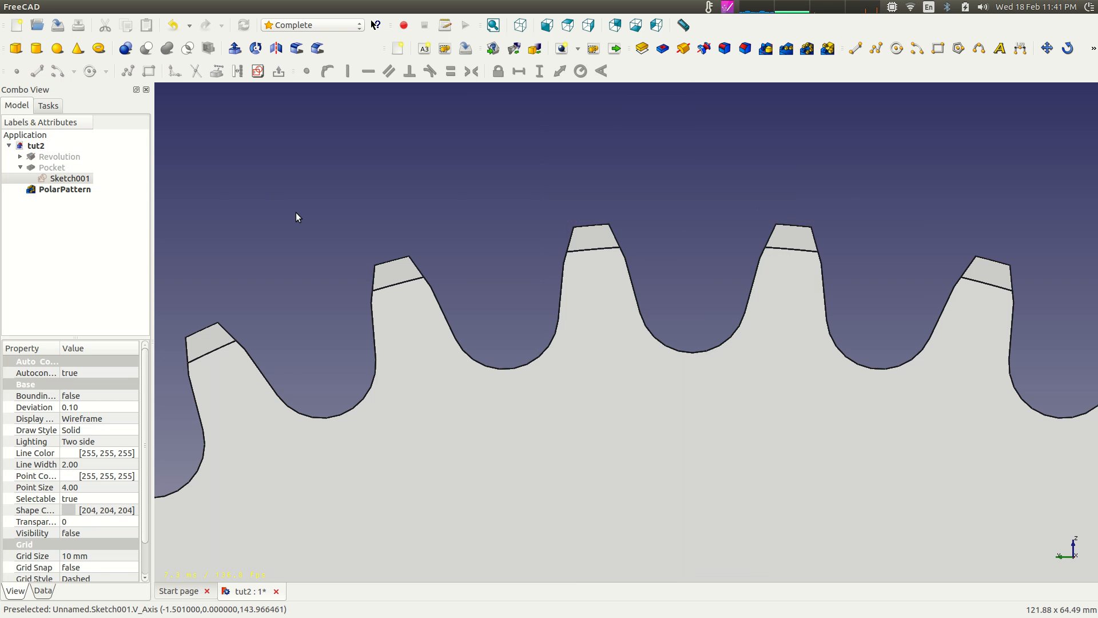
scroll(343, 223, "down", 5)
scroll(401, 200, "down", 3)
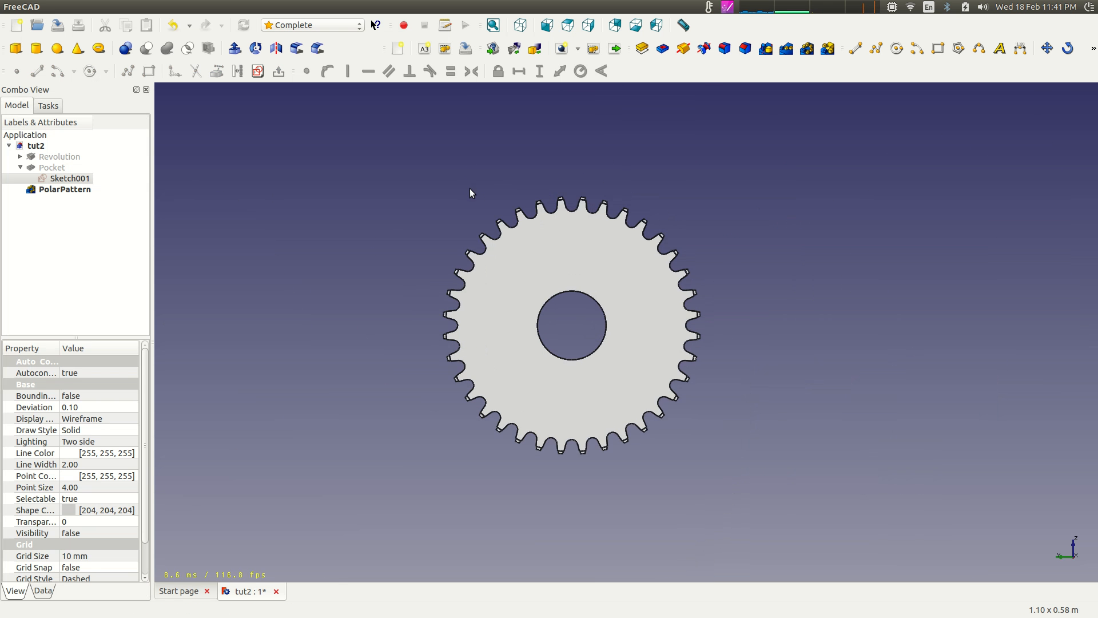
scroll(851, 282, "up", 3)
middle_click_drag(851, 282, 806, 315)
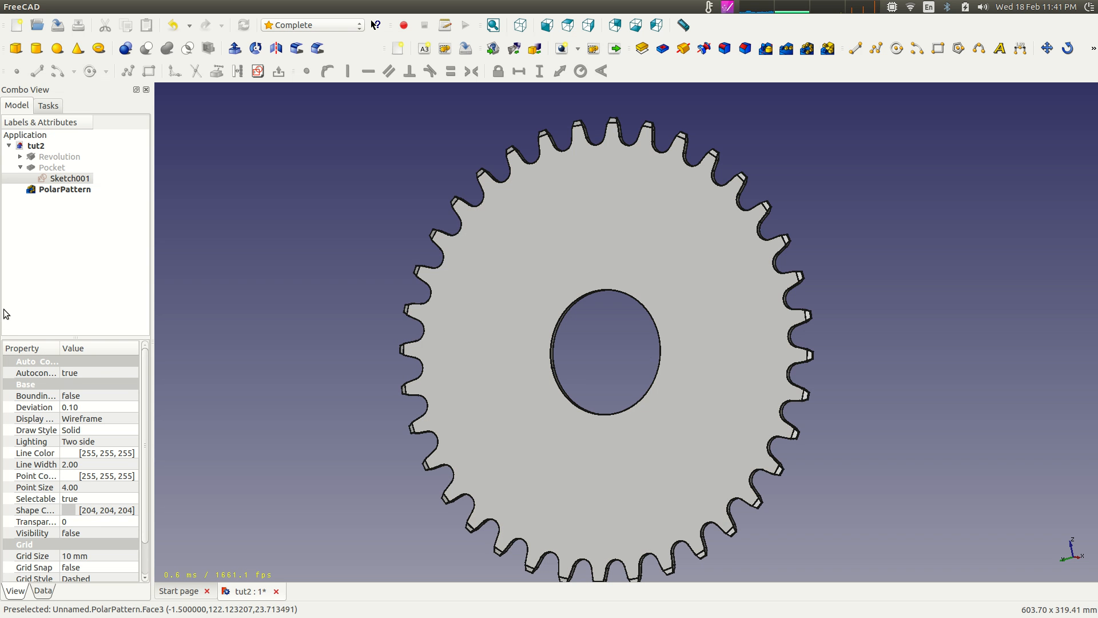
Create a new sketch on the flat front face of the patterned sprocket
left_click(75, 223)
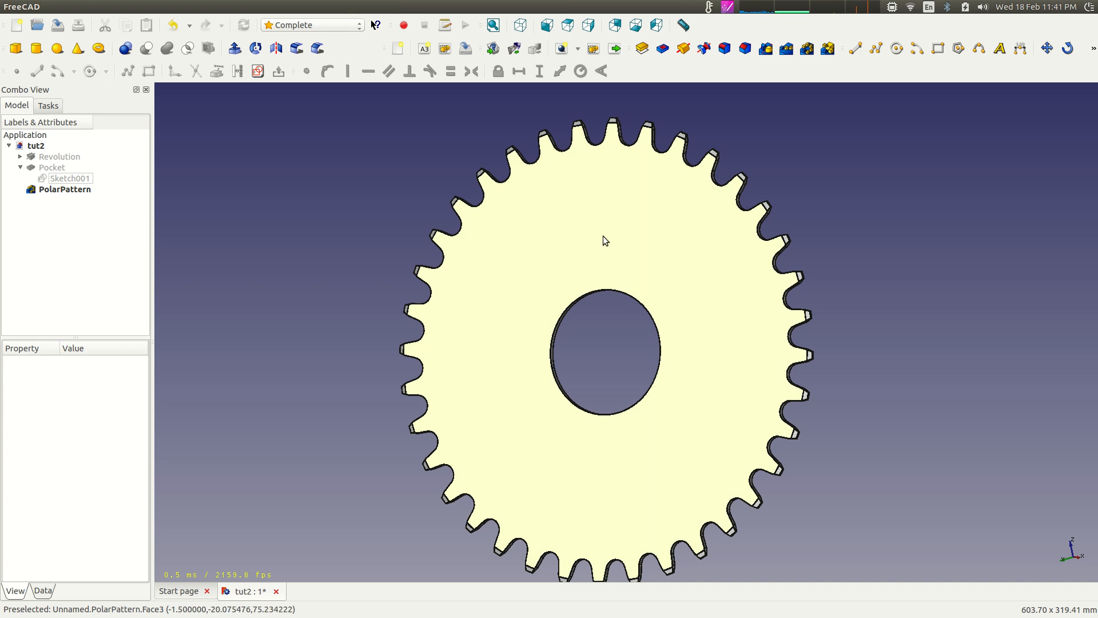
left_click(578, 246)
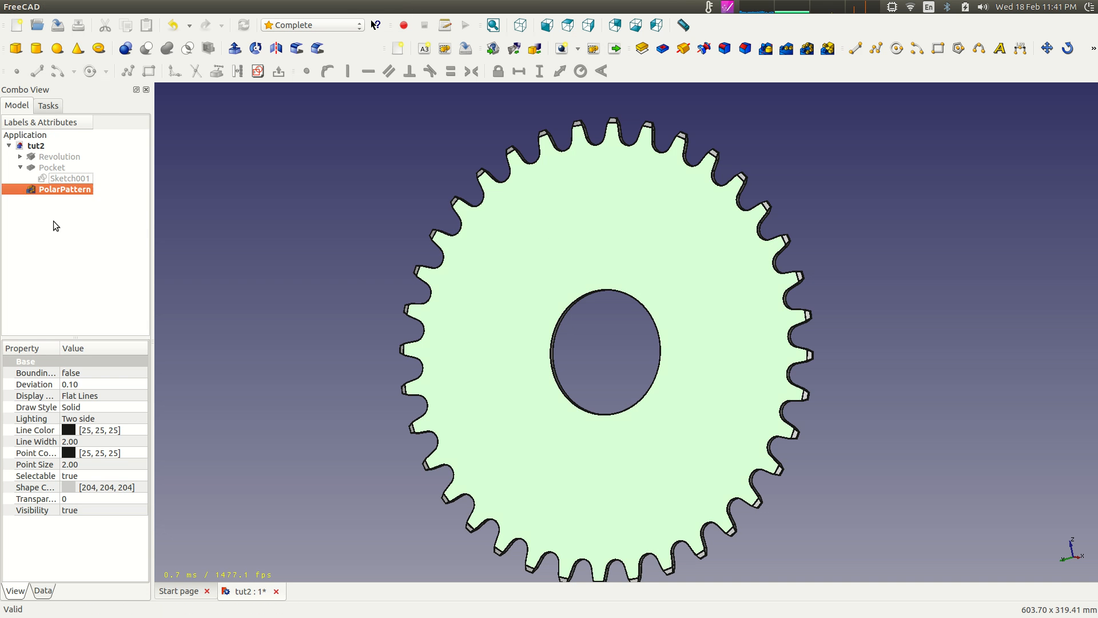
left_click(66, 223)
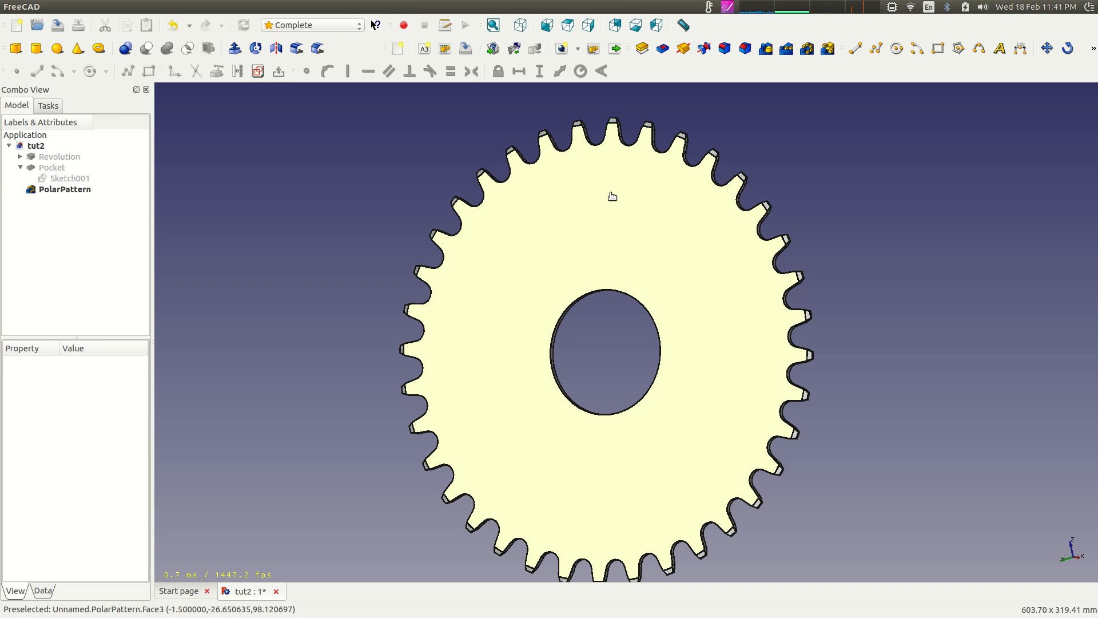
left_click(611, 196)
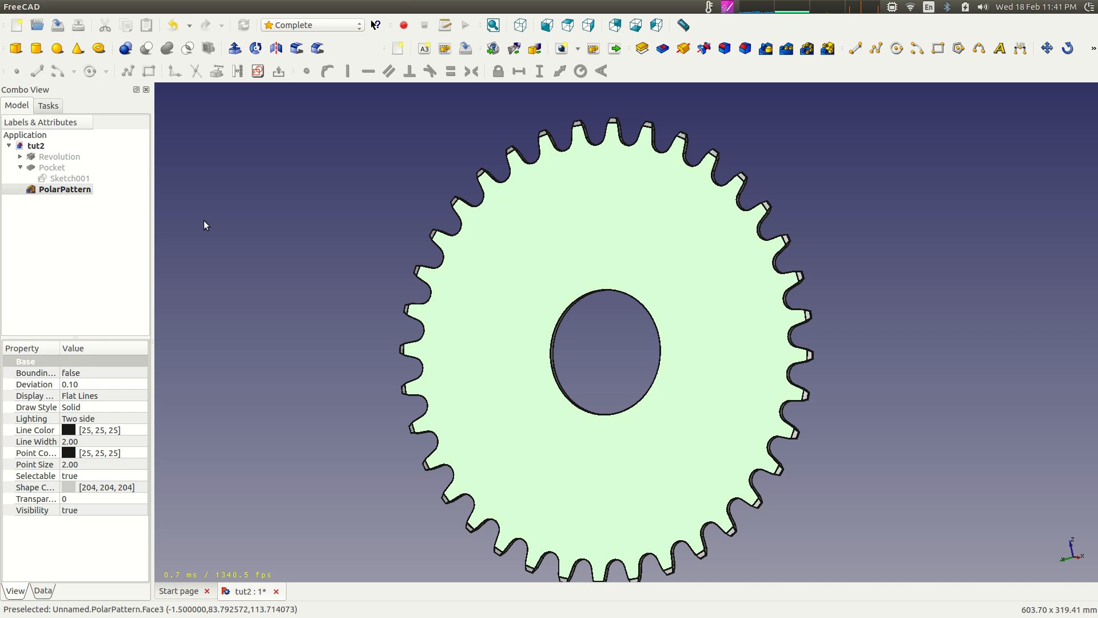
left_click(258, 71)
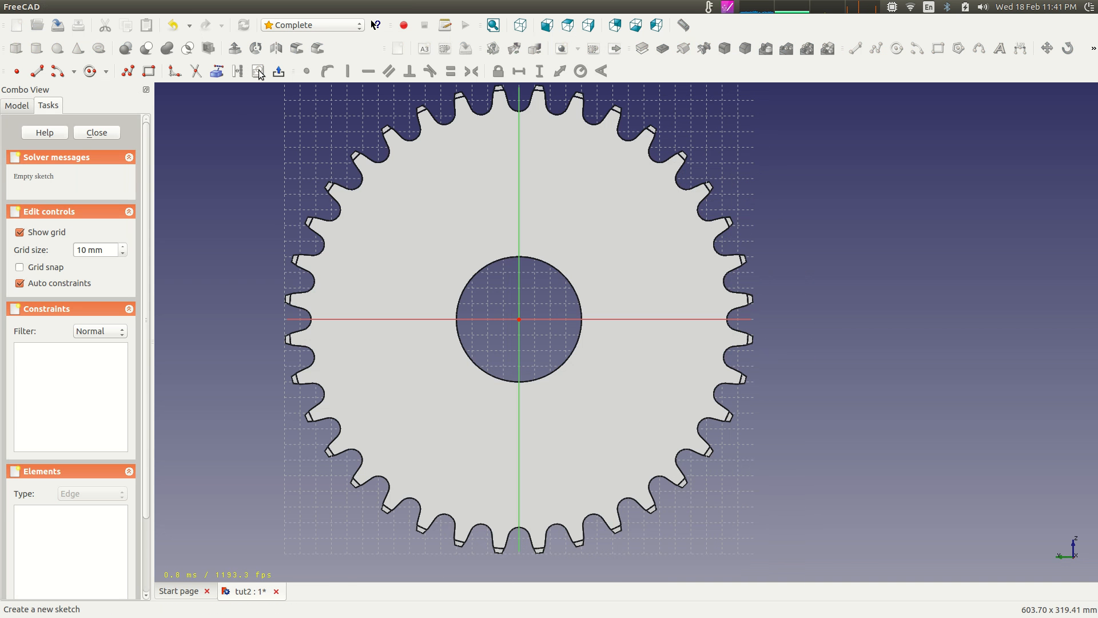
Examine the gear from its different sides to find the view that faces the empty sketch
scroll(483, 295, "up", 2)
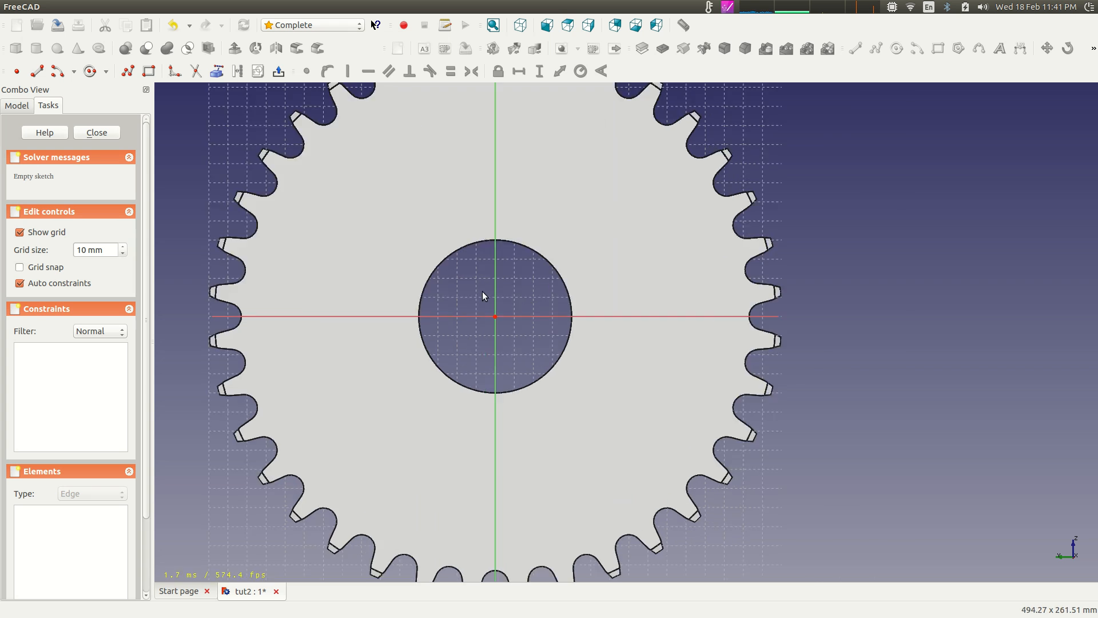
scroll(496, 280, "down", 3)
mouse_move(818, 262)
middle_mouse_down()
mouse_move(780, 255)
mouse_move(571, 328)
mouse_move(713, 248)
mouse_move(708, 217)
middle_mouse_up()
left_click(568, 25)
left_click(568, 26)
left_click(636, 25)
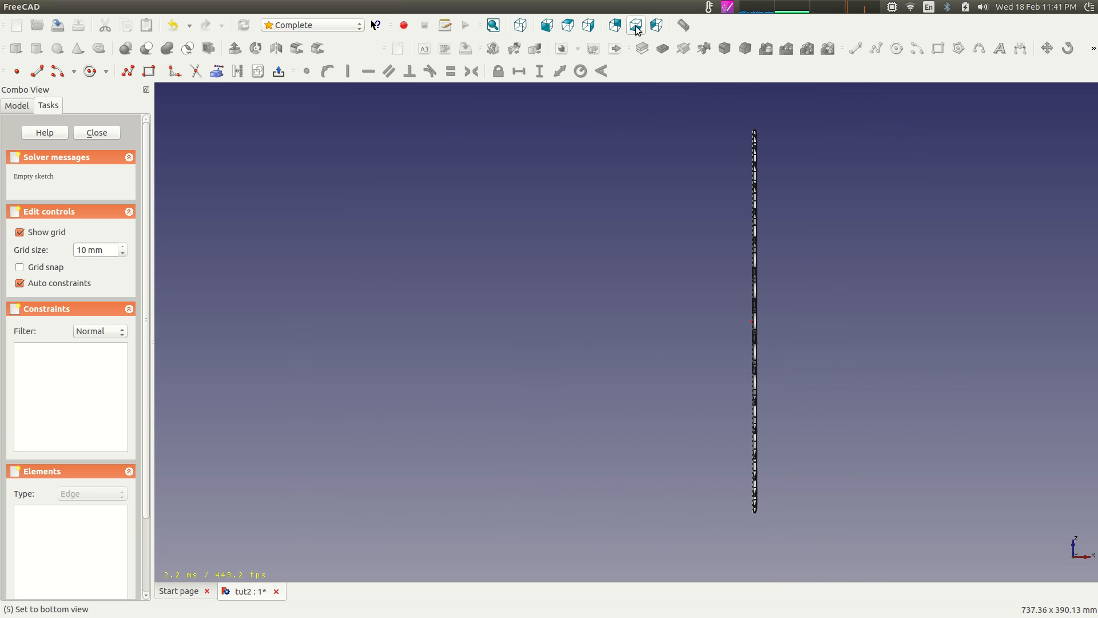
left_click(657, 25)
scroll(600, 253, "up", 2)
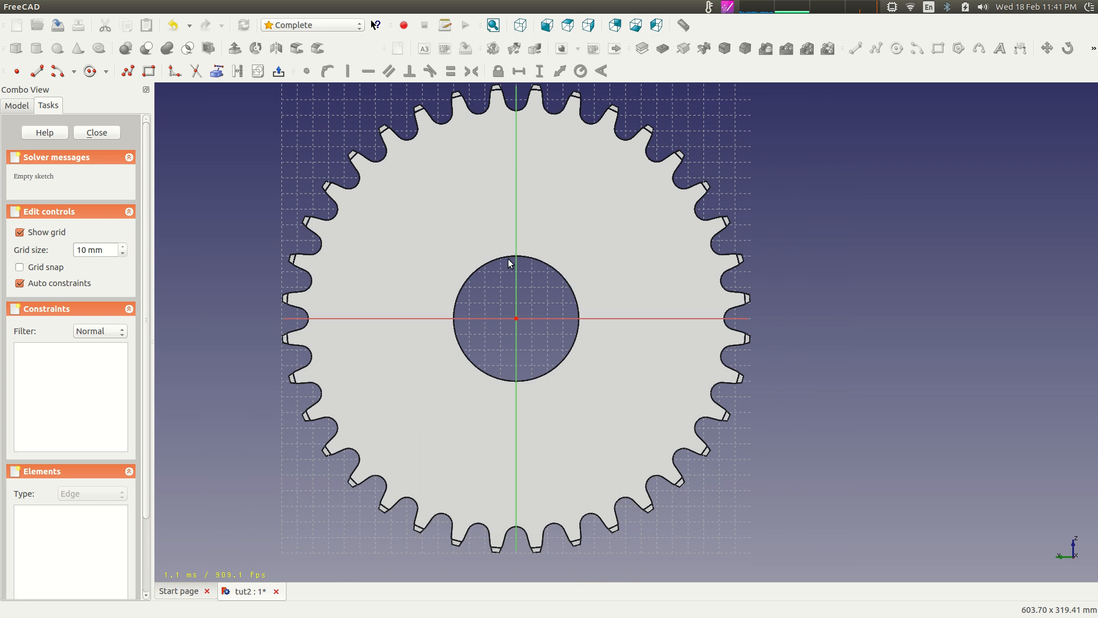
left_click(570, 29)
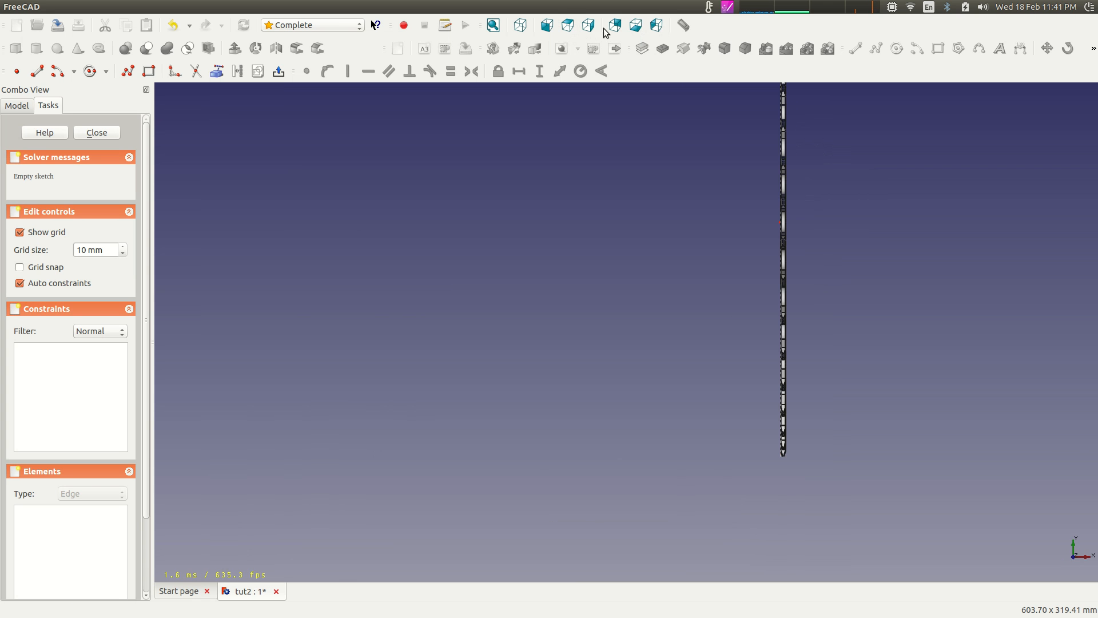
left_click(645, 28)
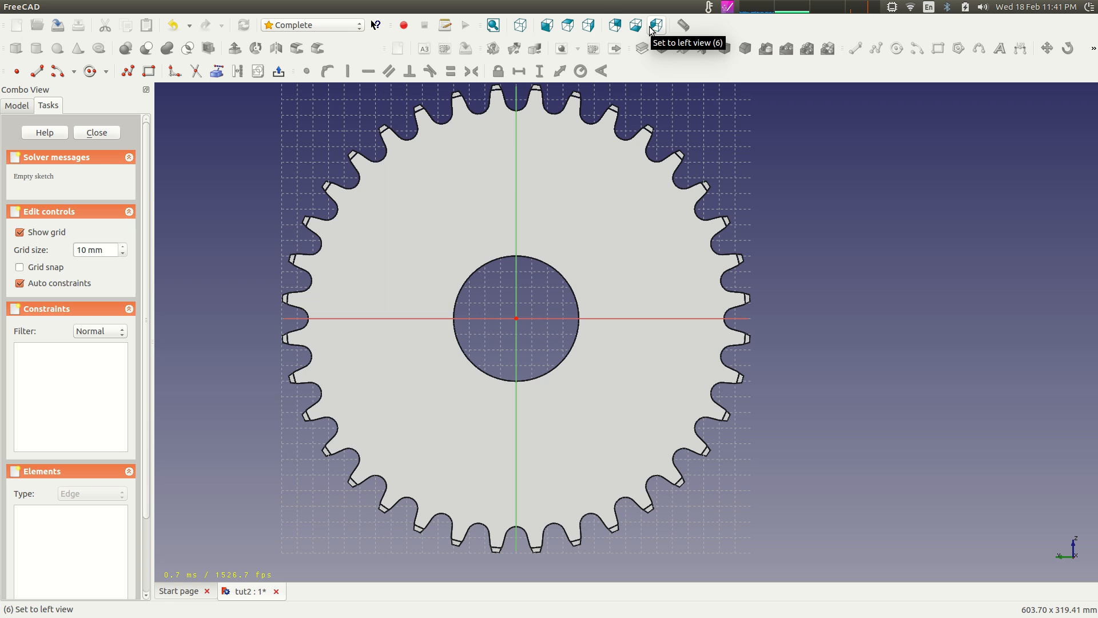
left_click(589, 28)
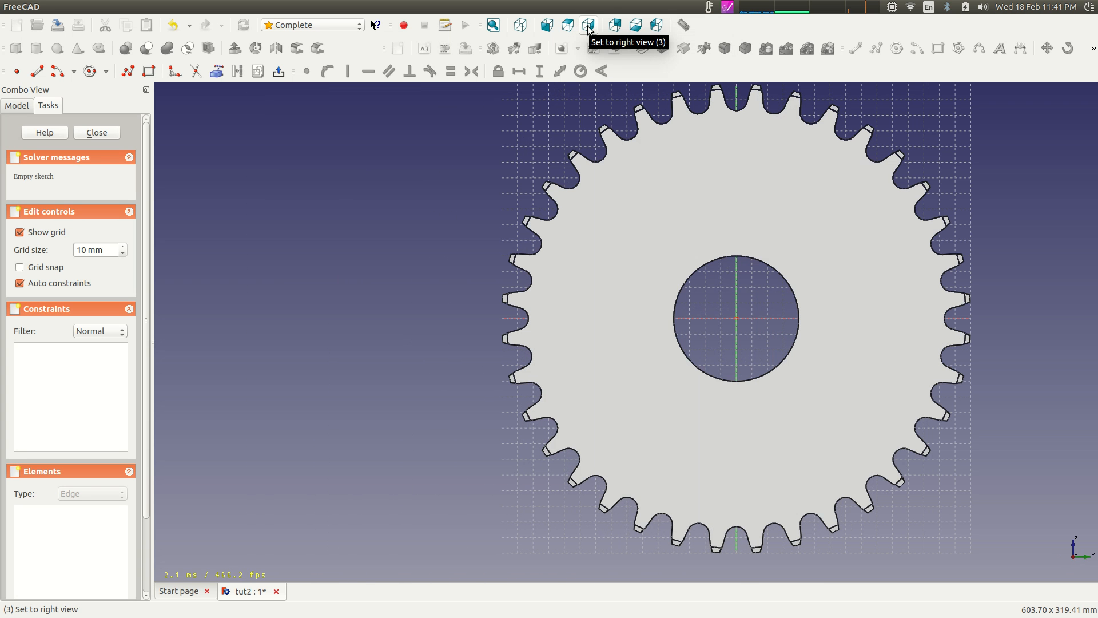
left_click(657, 25)
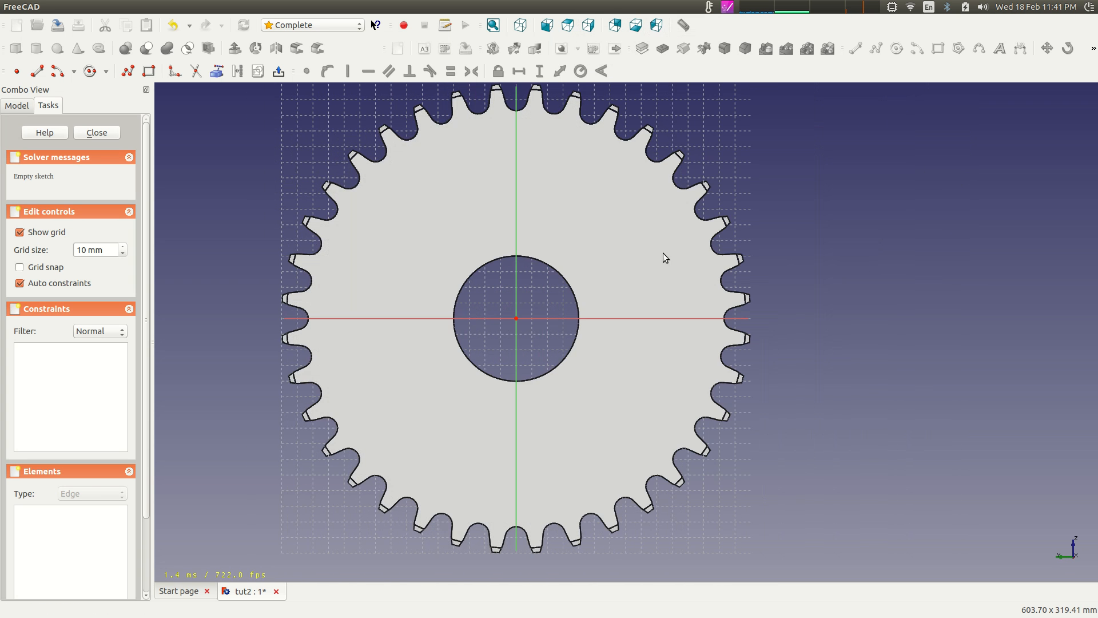
scroll(540, 283, "down", 5)
mouse_move(540, 283)
middle_mouse_down()
mouse_move(574, 302)
mouse_move(598, 267)
middle_mouse_up()
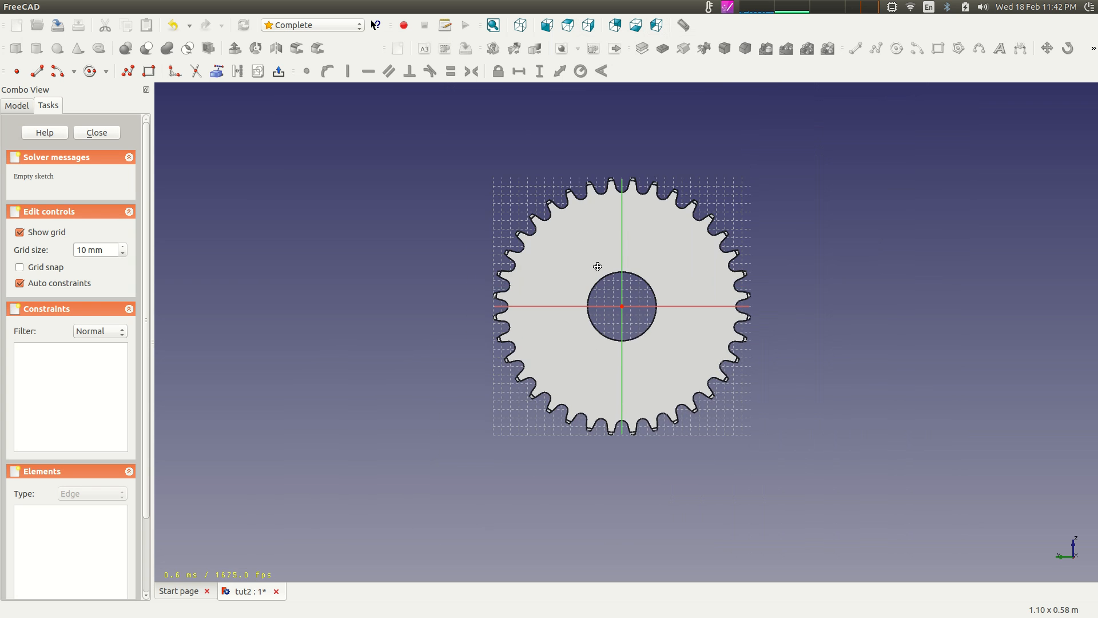
Sketch a shallow arc centred on the origin, spanning the vertical axis between the gear's bore and its upper teeth
scroll(598, 266, "up", 4)
mouse_move(616, 153)
middle_mouse_down()
mouse_move(631, 269)
mouse_move(598, 312)
mouse_move(620, 461)
mouse_move(627, 396)
middle_mouse_up()
scroll(576, 290, "up", 4)
scroll(627, 397, "down", 4)
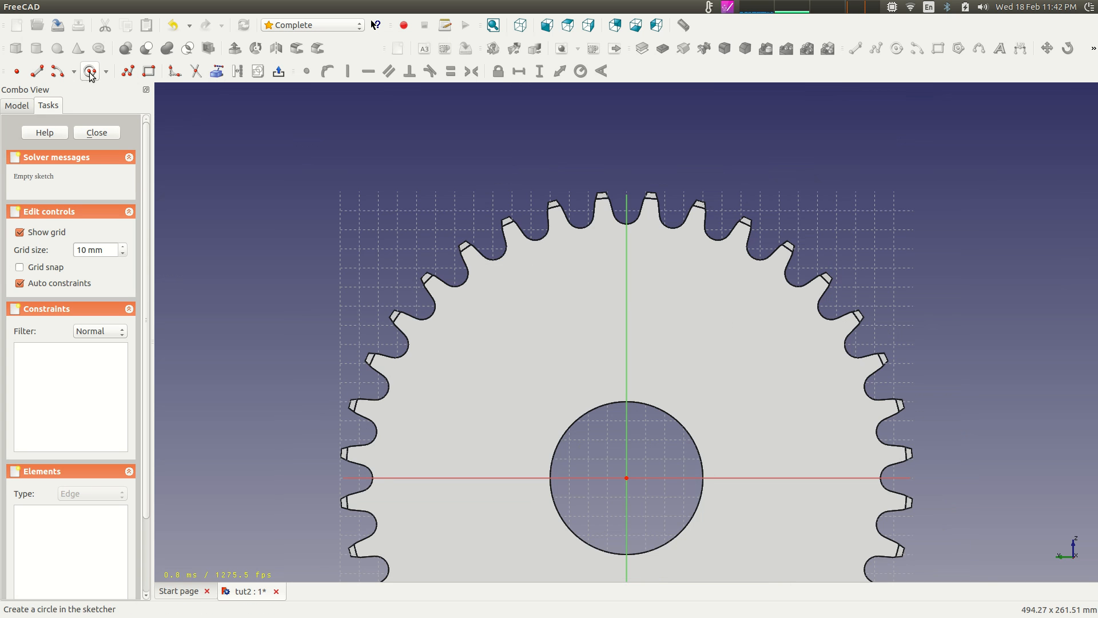
left_click(57, 72)
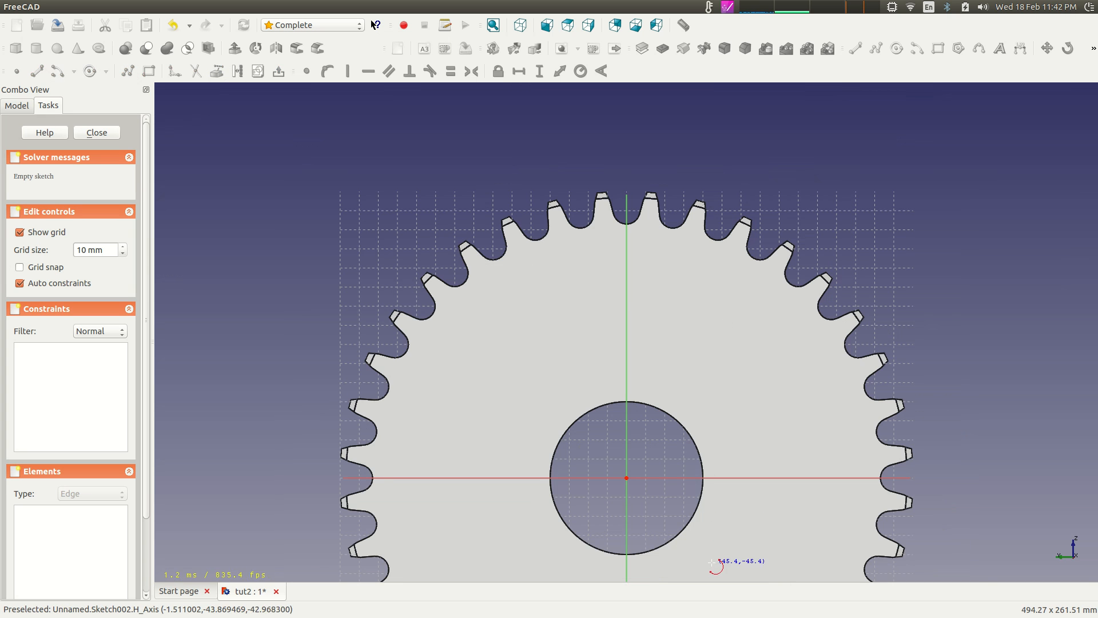
left_click(627, 477)
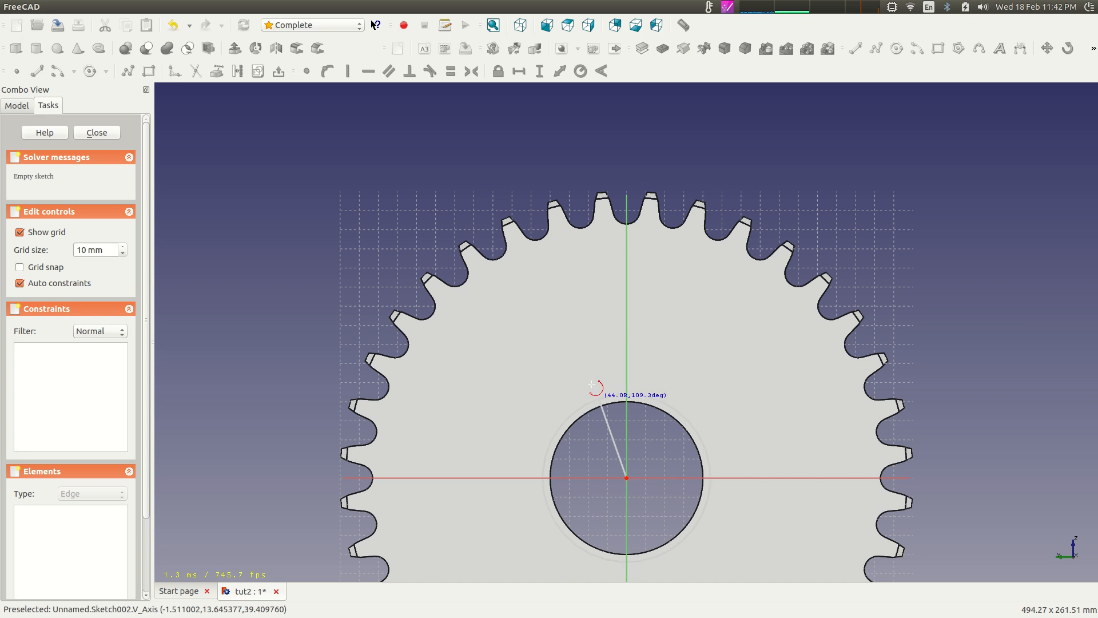
left_click(499, 314)
left_click(754, 310)
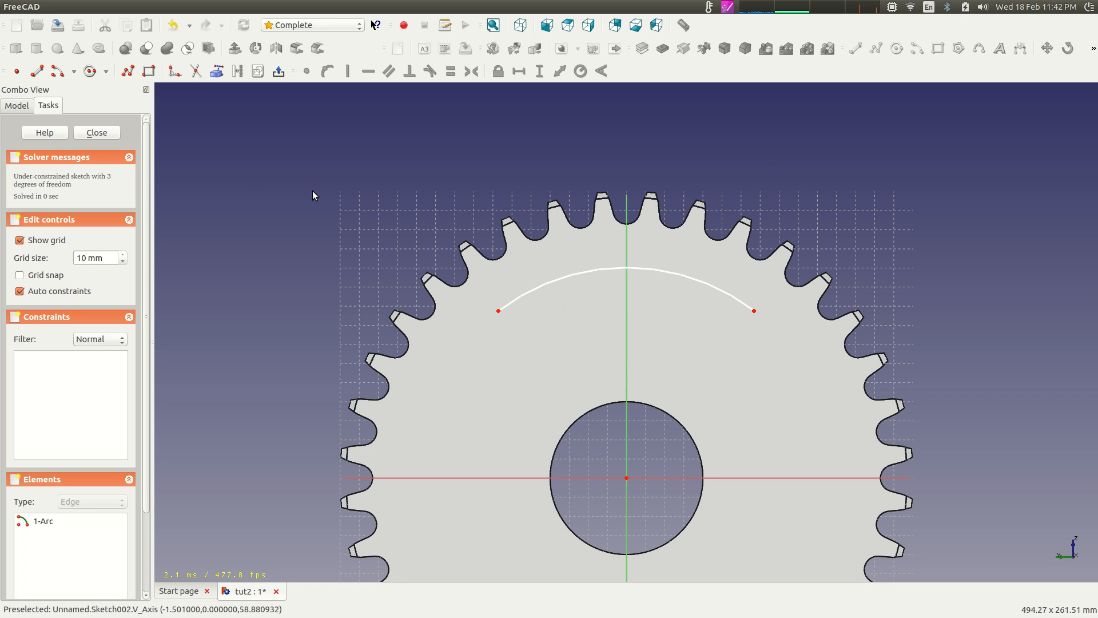
Sketch a left side arc that starts at the upper arc's left endpoint and bulges outward and down
left_click(55, 71)
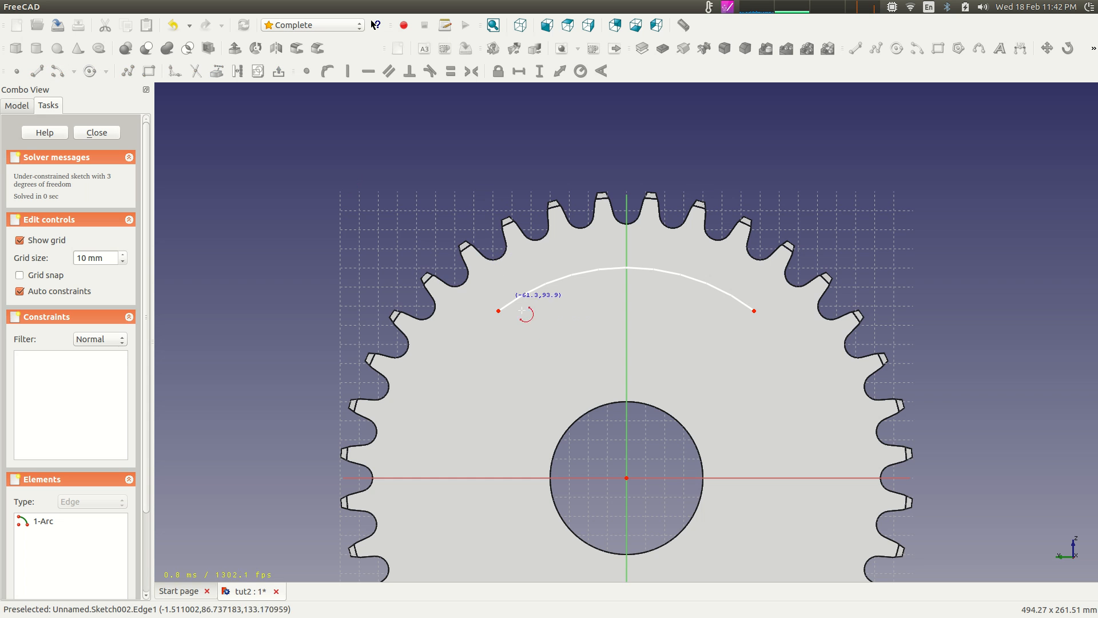
left_click(554, 335)
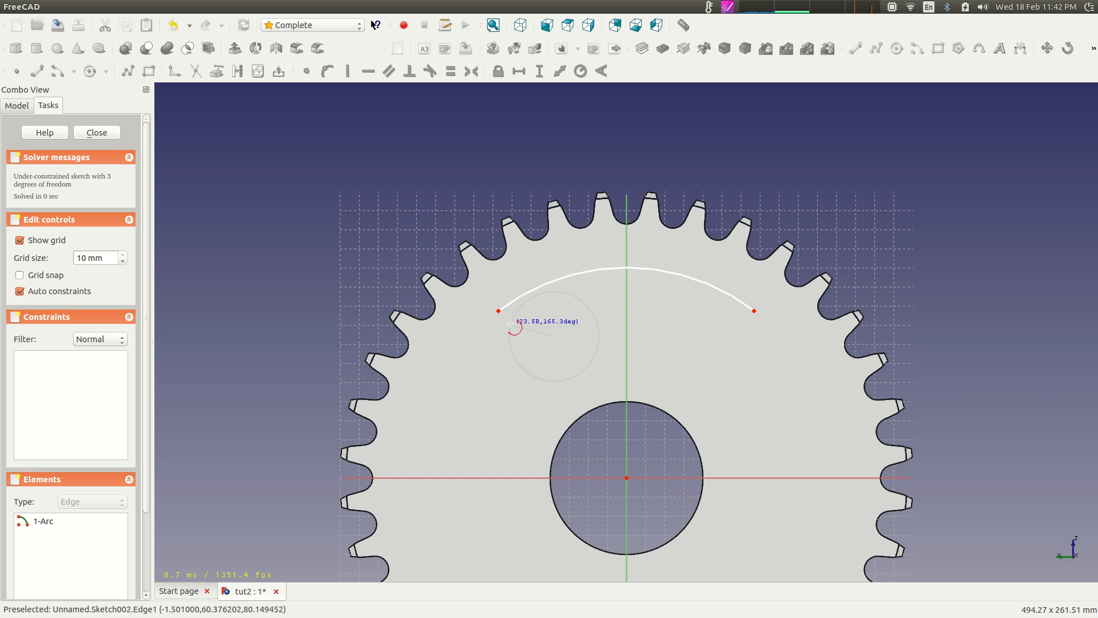
left_click(499, 310)
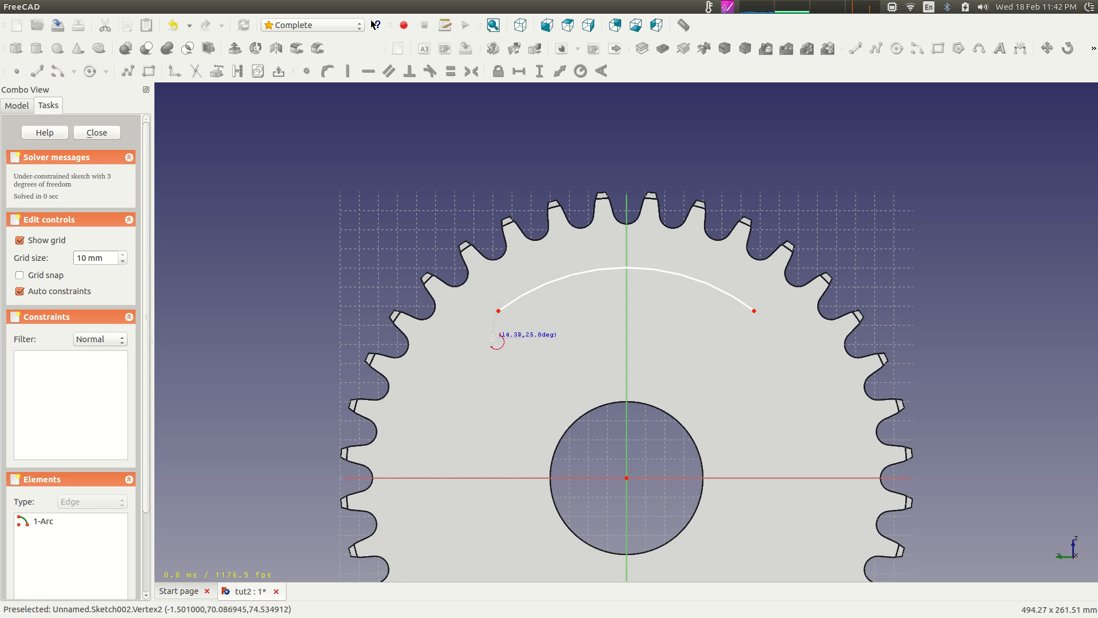
left_click(513, 369)
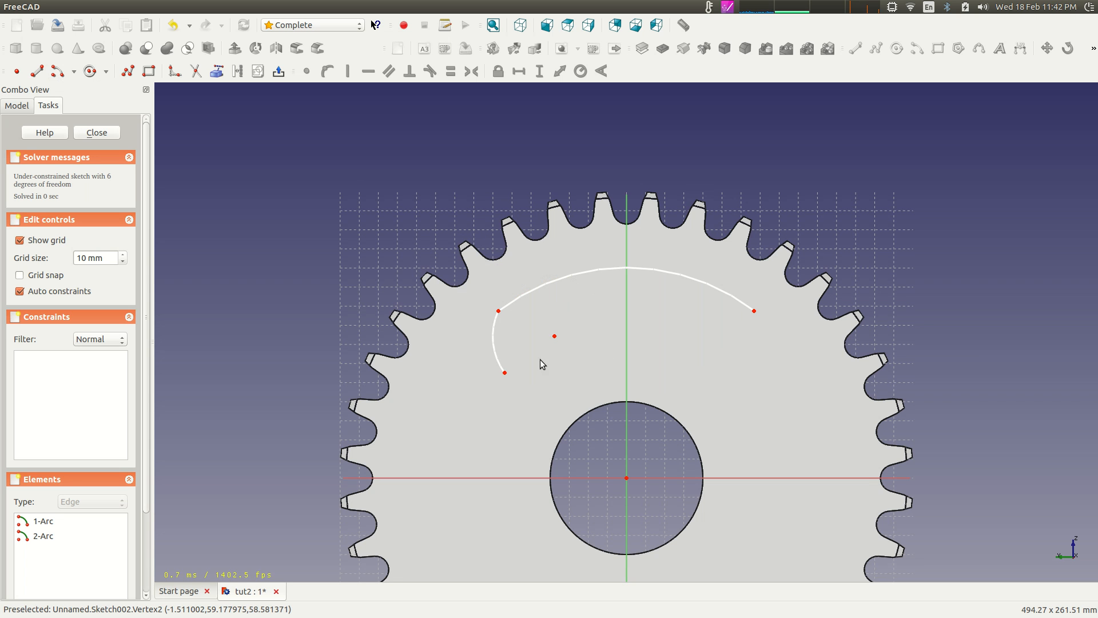
Sketch a lower arc centred on the vertical axis, dipping across the upper edge of the bore
left_click(56, 71)
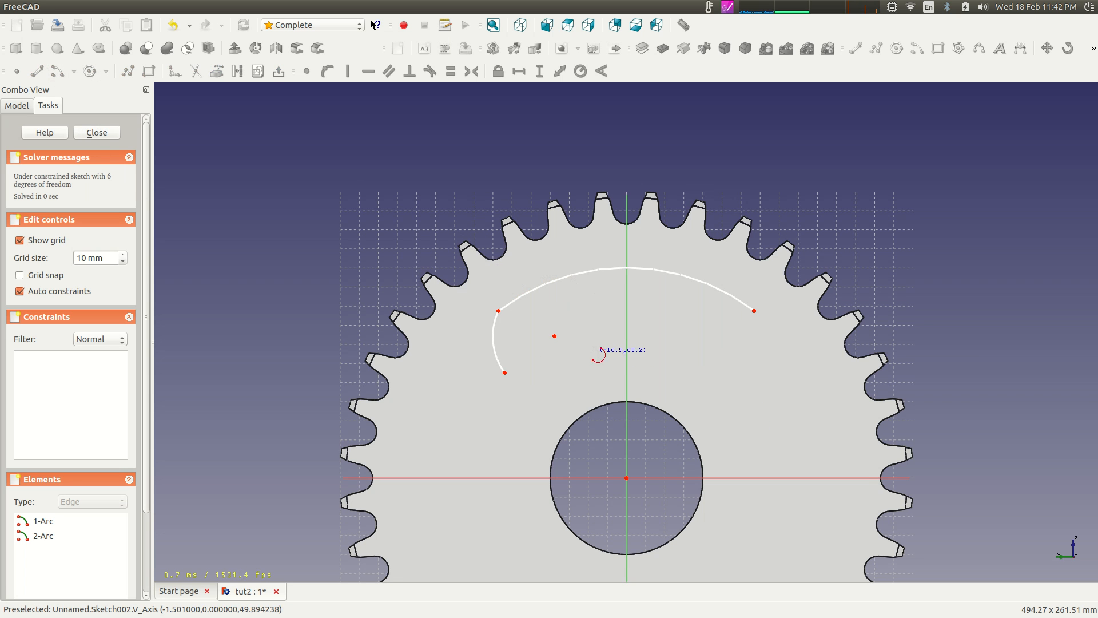
left_click(626, 361)
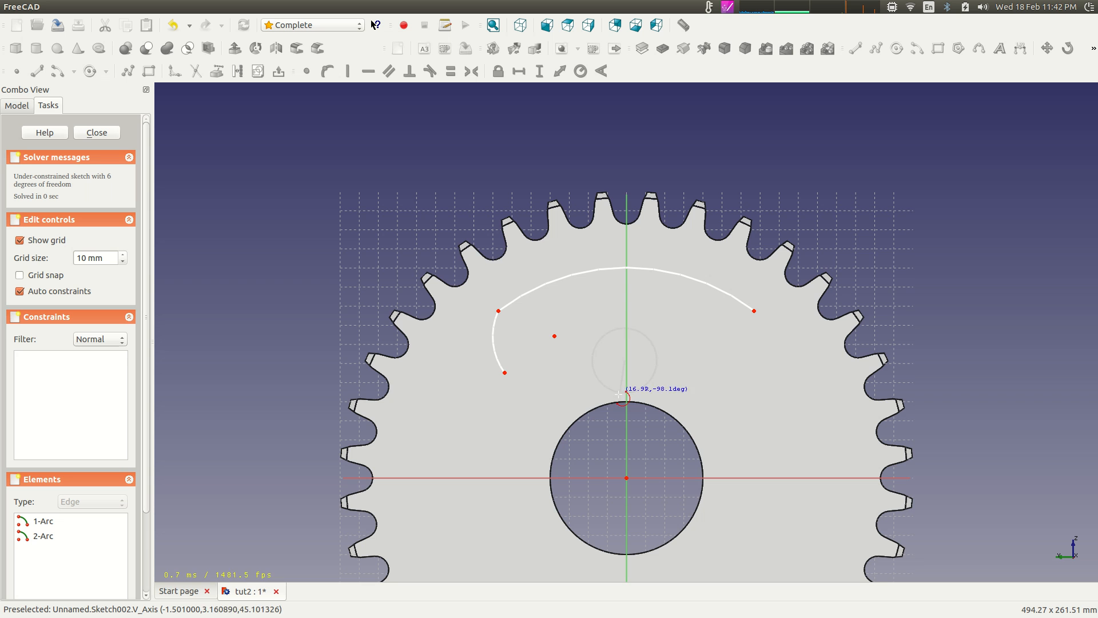
left_click(577, 402)
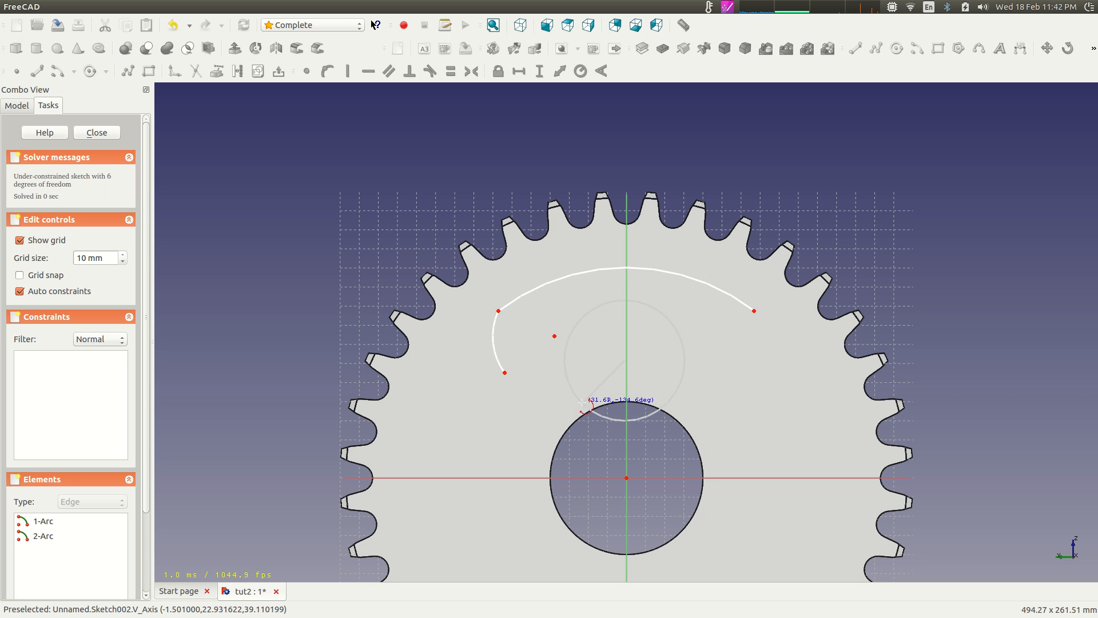
left_click(670, 406)
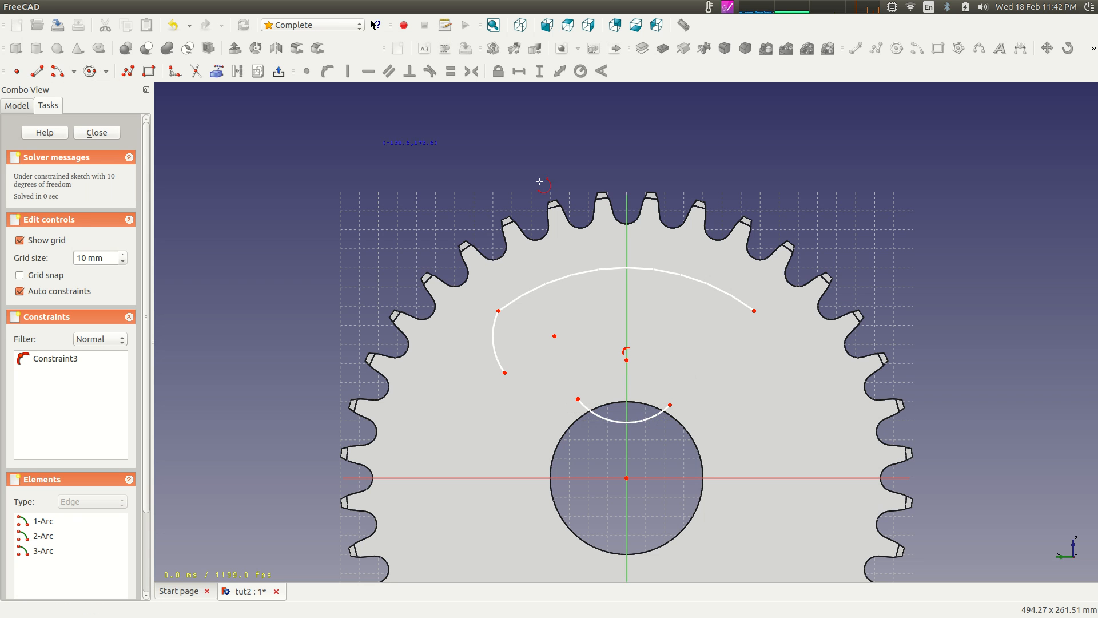
Sketch a right side arc of about 32 mm radius that starts at the upper arc's right endpoint and bulges outward
left_click(57, 71)
left_click(702, 345)
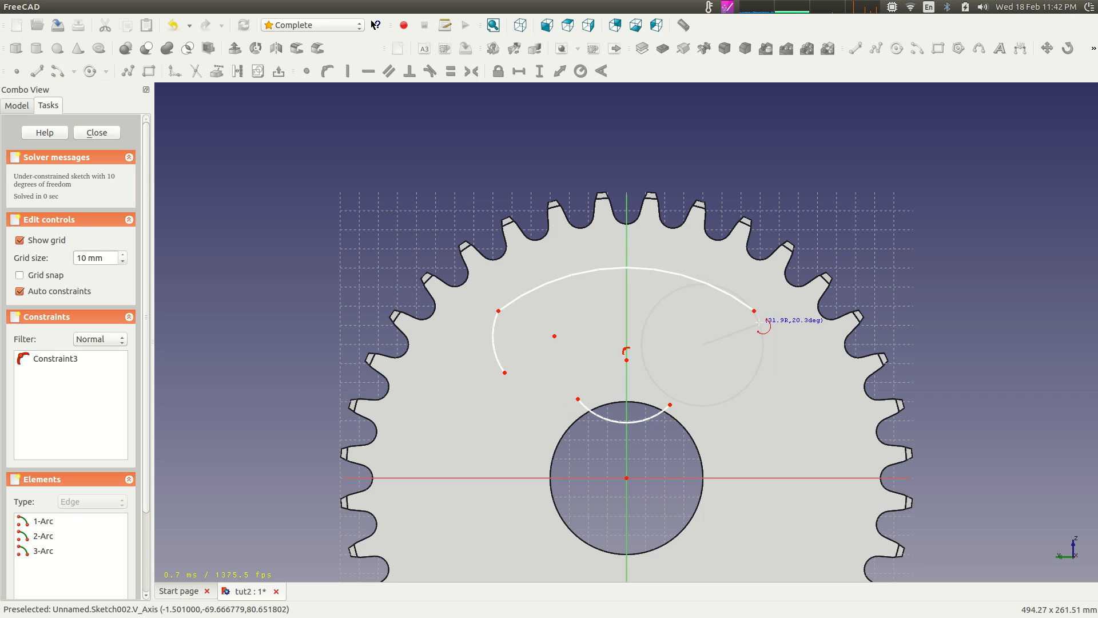
left_click(754, 310)
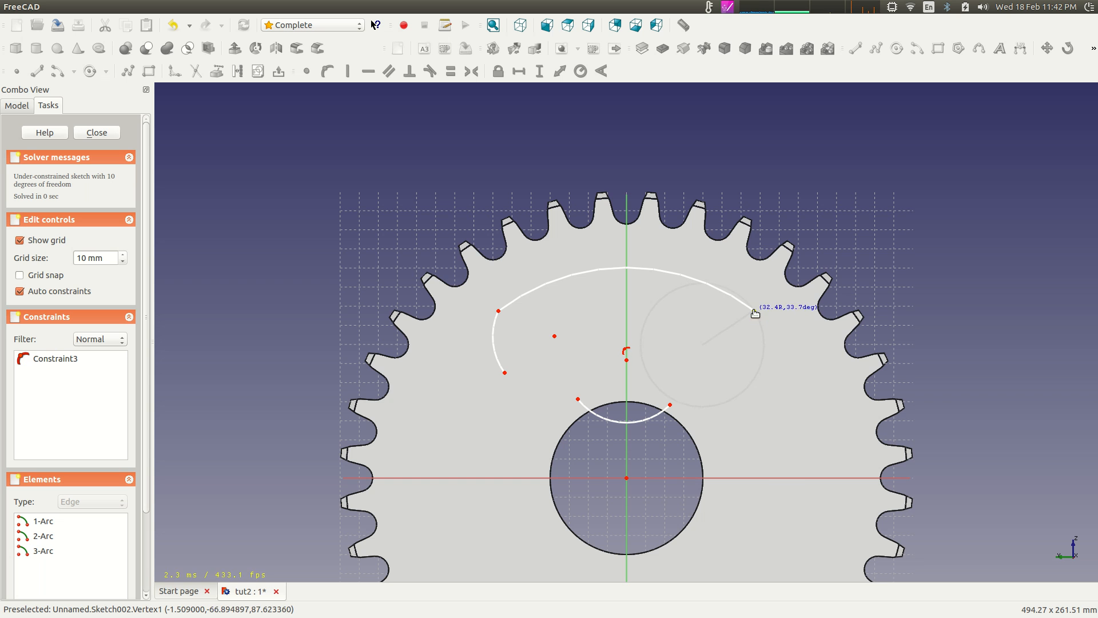
left_click(748, 377)
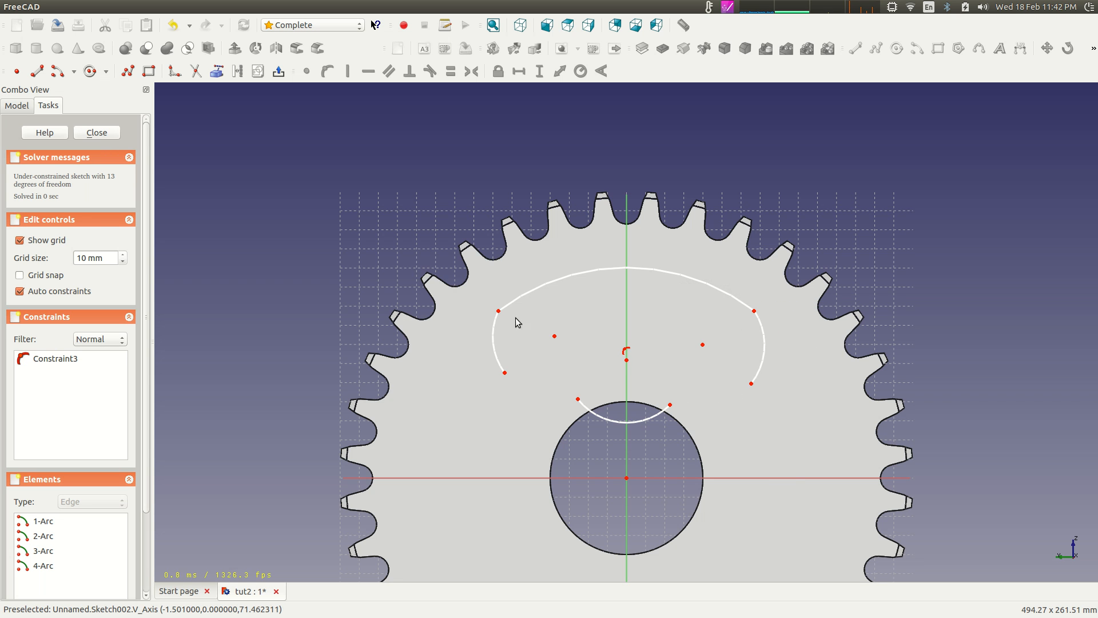
Close the profile with two lines joining the lower arc's endpoints to the lower ends of the side arcs
left_click(36, 75)
left_click(670, 404)
left_click(751, 383)
right_click(580, 329)
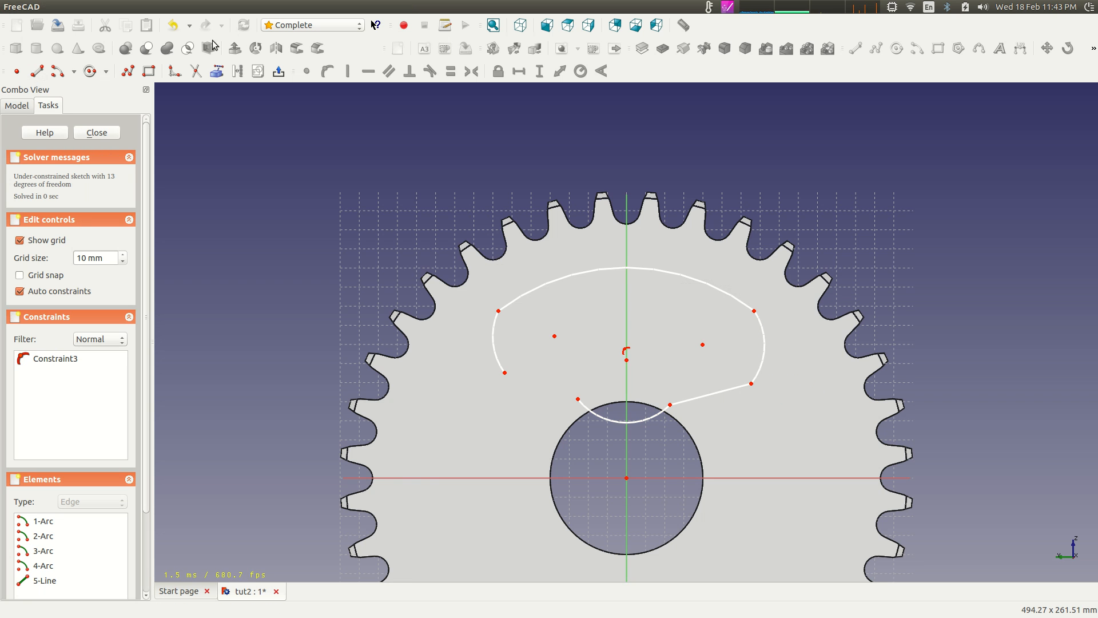
left_click(36, 71)
left_click(578, 399)
left_click(505, 373)
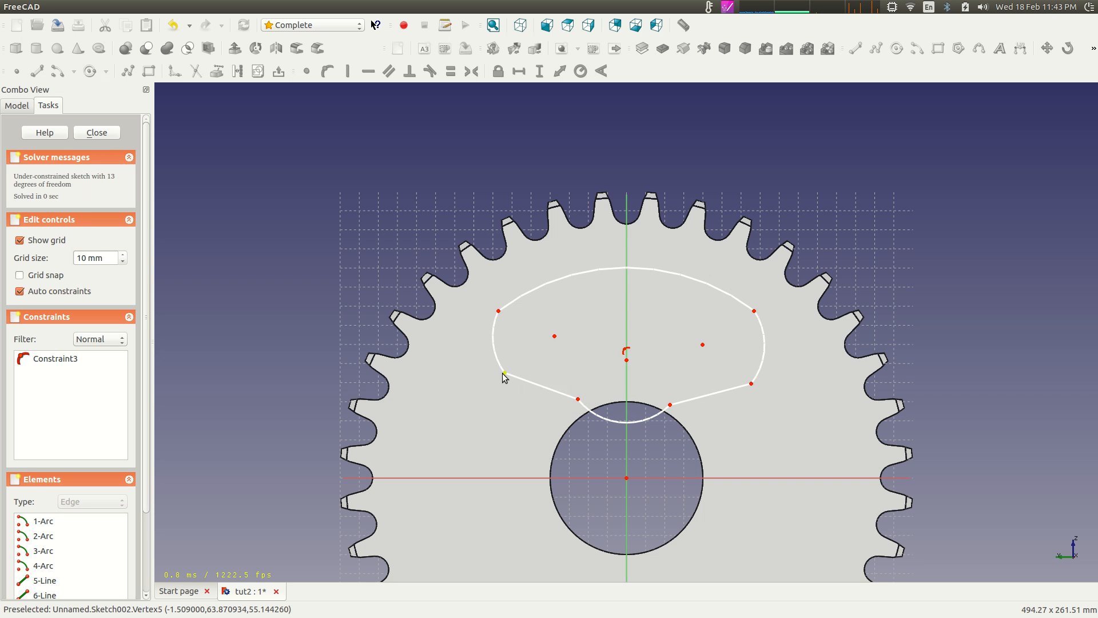
Reshape the profile freehand, pulling in its side arcs and raising the lower arc above the bore
left_click_drag(760, 378, 770, 345)
left_click_drag(748, 395, 741, 366)
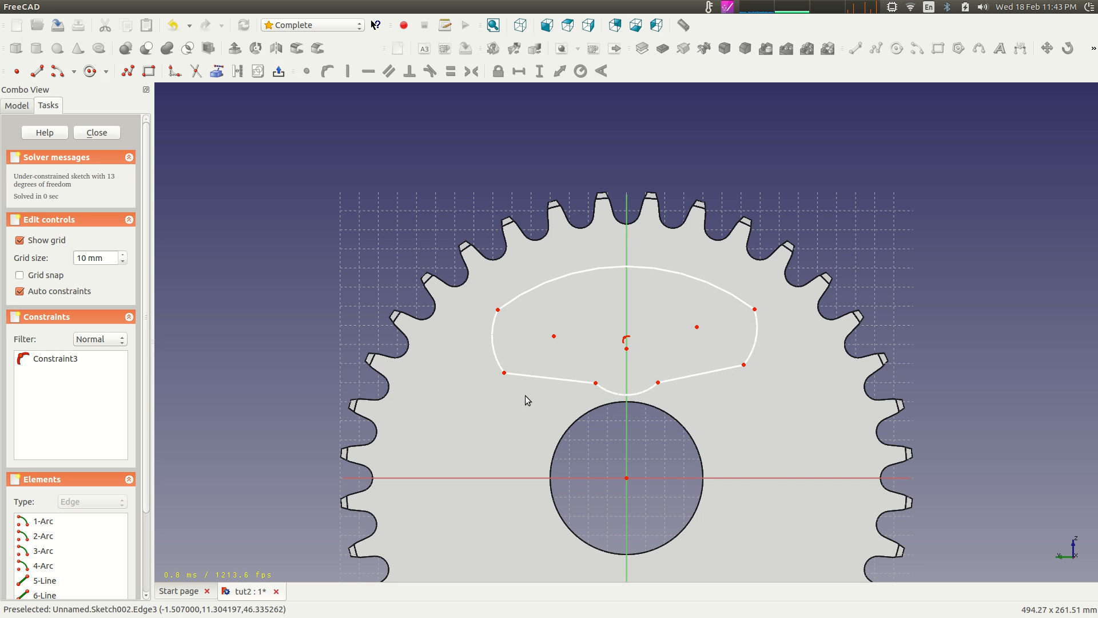
mouse_move(503, 368)
left_mouse_down()
mouse_move(501, 289)
mouse_move(508, 336)
left_mouse_up()
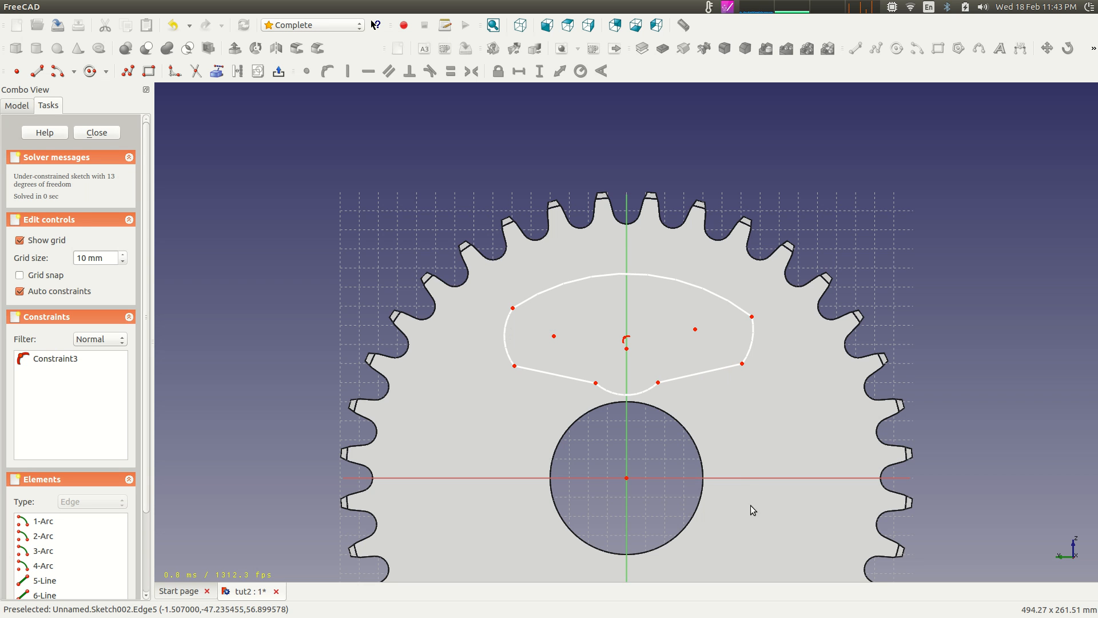
Constrain the left side arc tangent to the upper arc
left_click(508, 315)
left_click(521, 304)
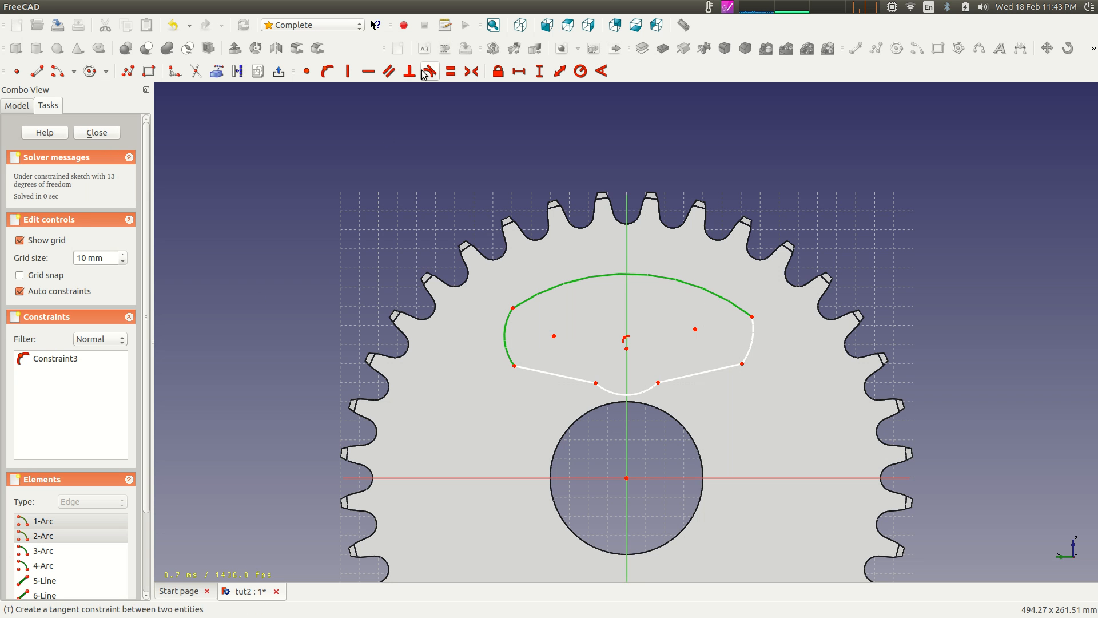
left_click(431, 71)
left_click(742, 312)
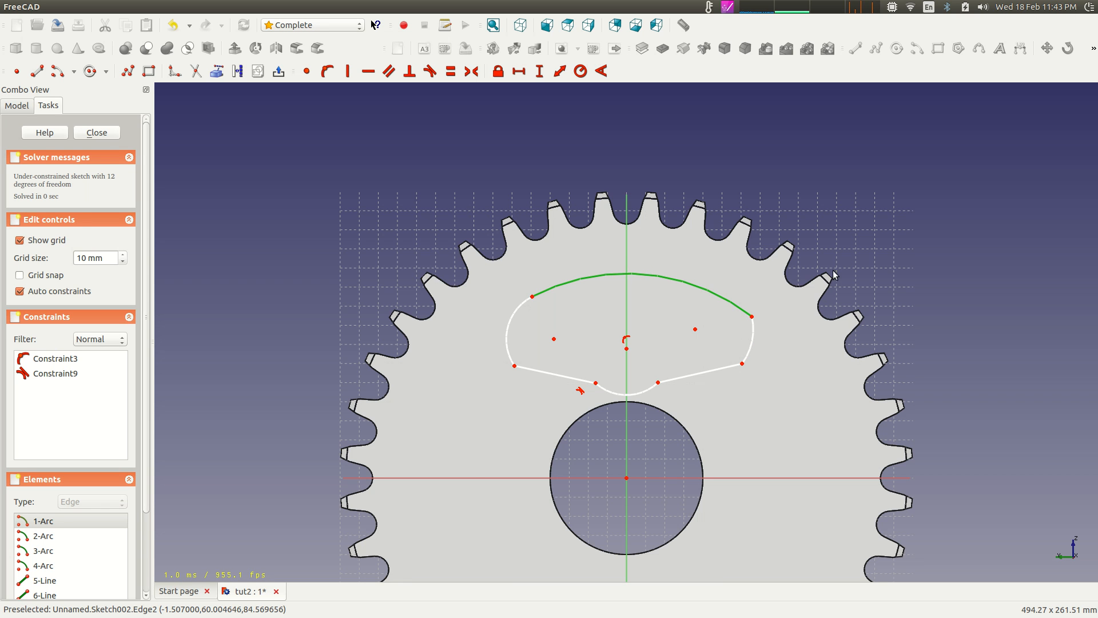
left_click(859, 232)
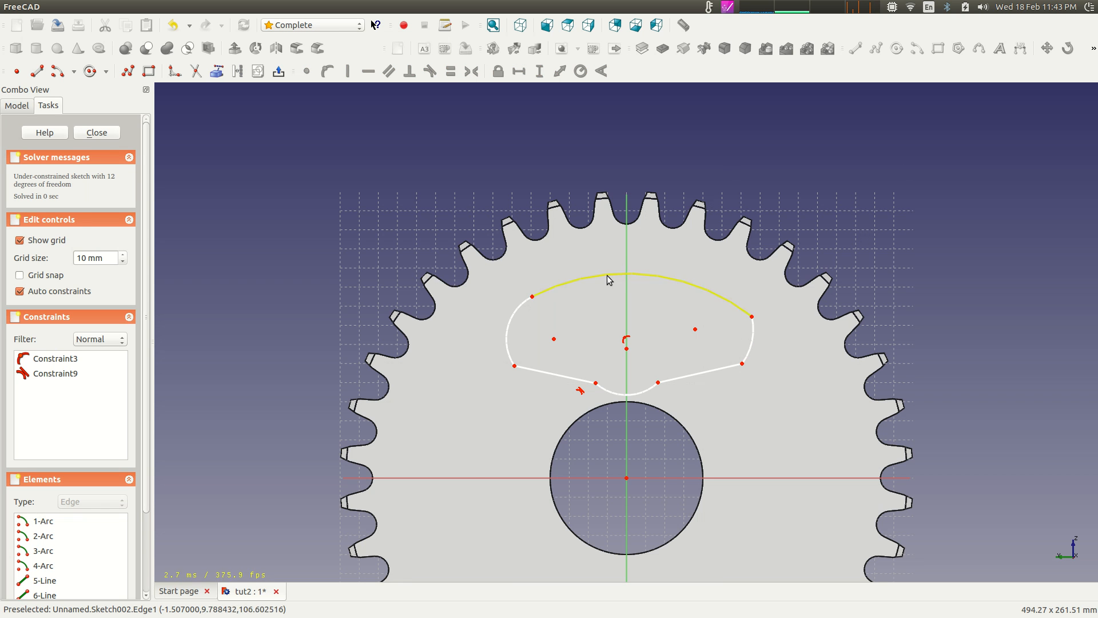
Constrain the upper arc's endpoints and the two side arcs' centres symmetric about the vertical axis
left_click(532, 297)
left_click(752, 317)
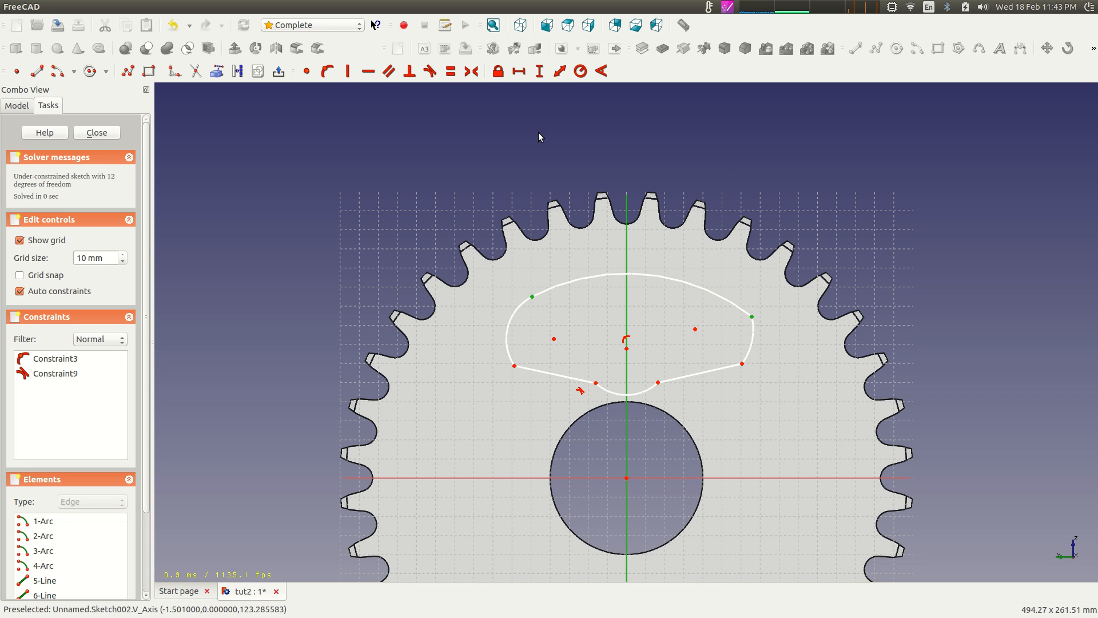
left_click(472, 71)
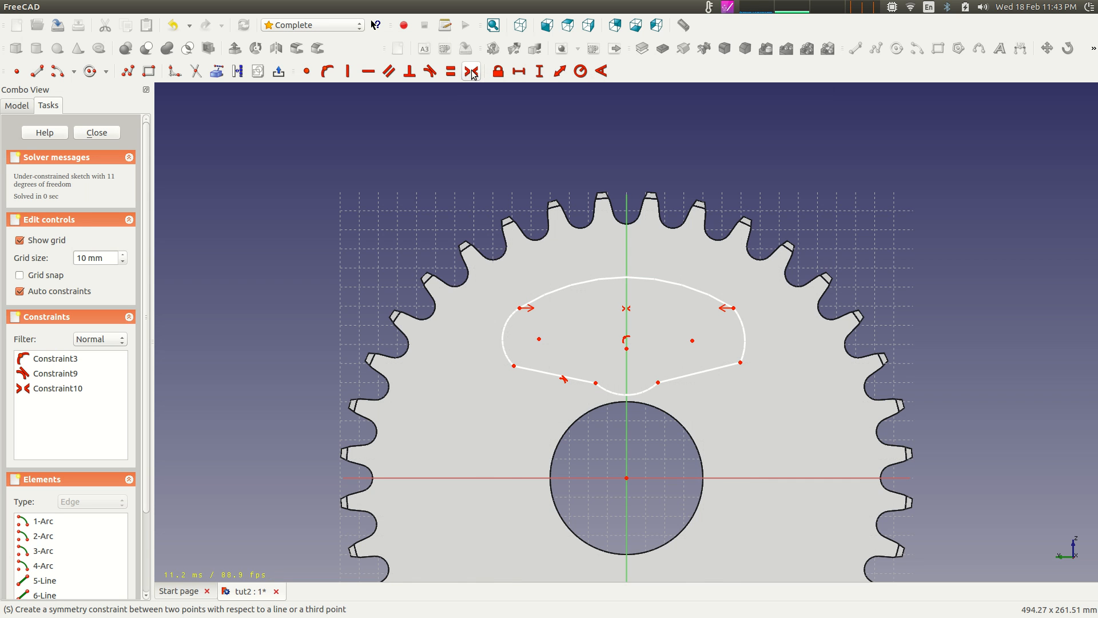
left_click(540, 339)
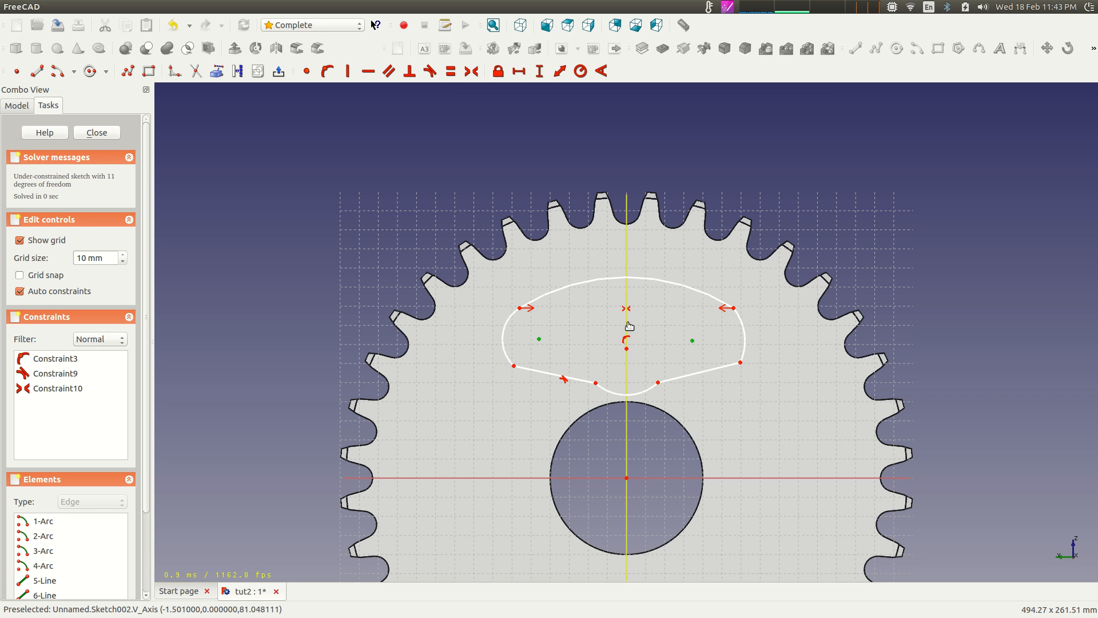
left_click(472, 71)
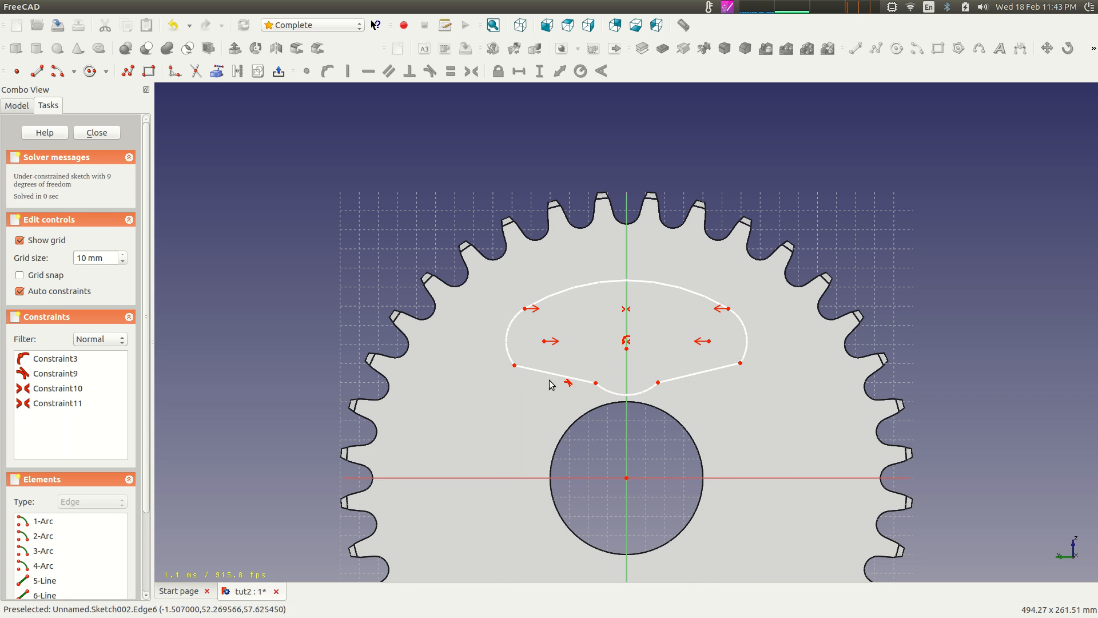
Constrain the lower arc's two endpoints symmetric about the vertical axis
mouse_move(559, 377)
left_mouse_down()
mouse_move(549, 385)
mouse_move(583, 372)
mouse_move(561, 375)
left_mouse_up()
left_click(595, 381)
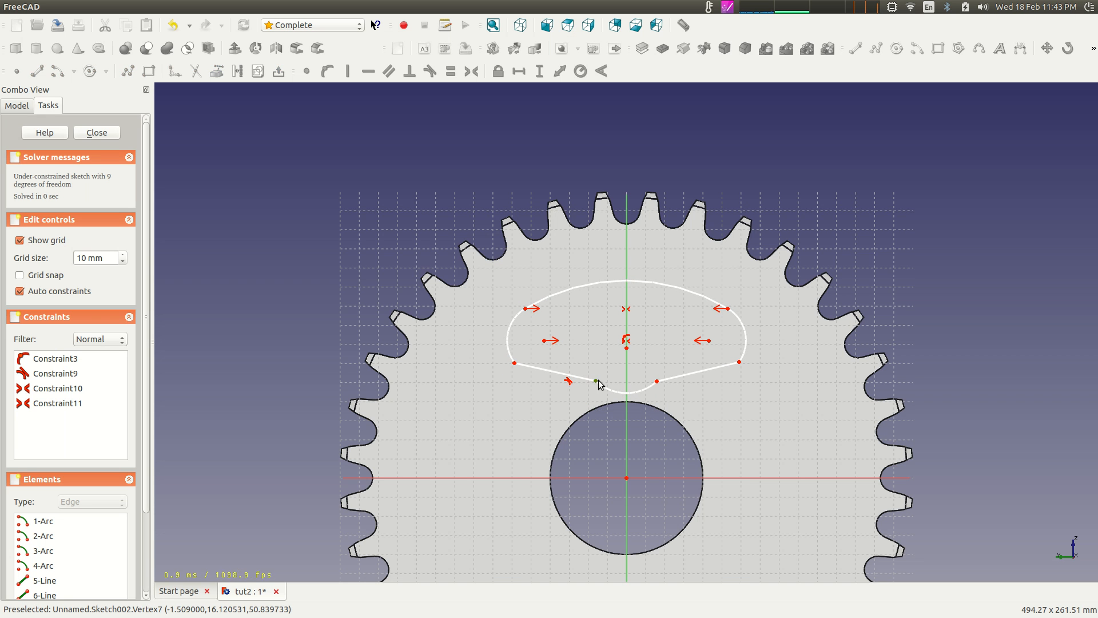
left_click(657, 381)
left_click(629, 381)
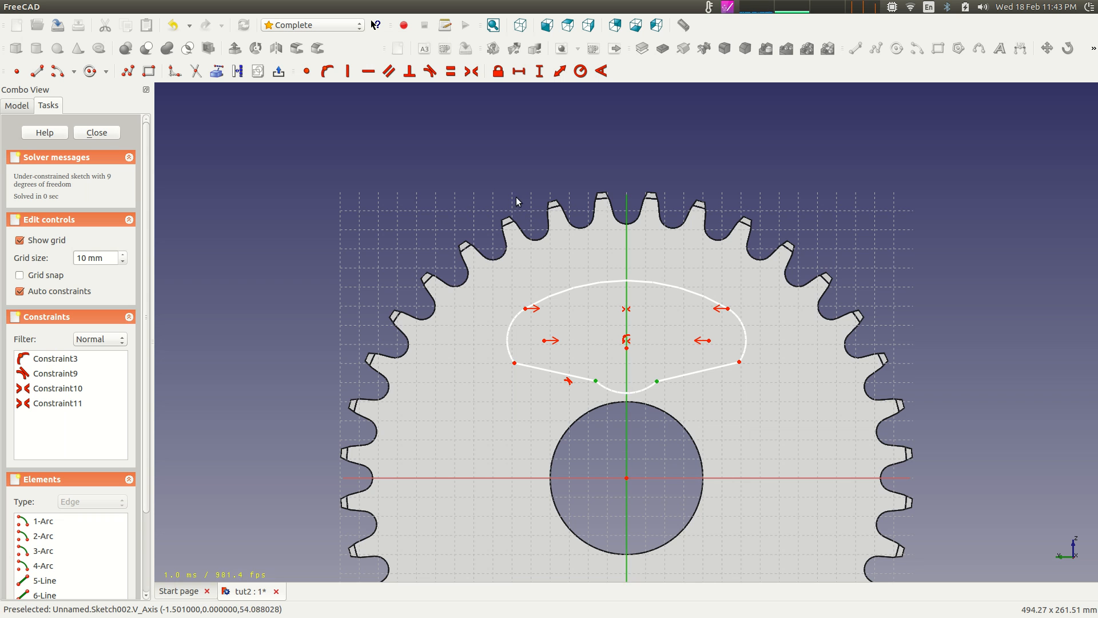
left_click(471, 71)
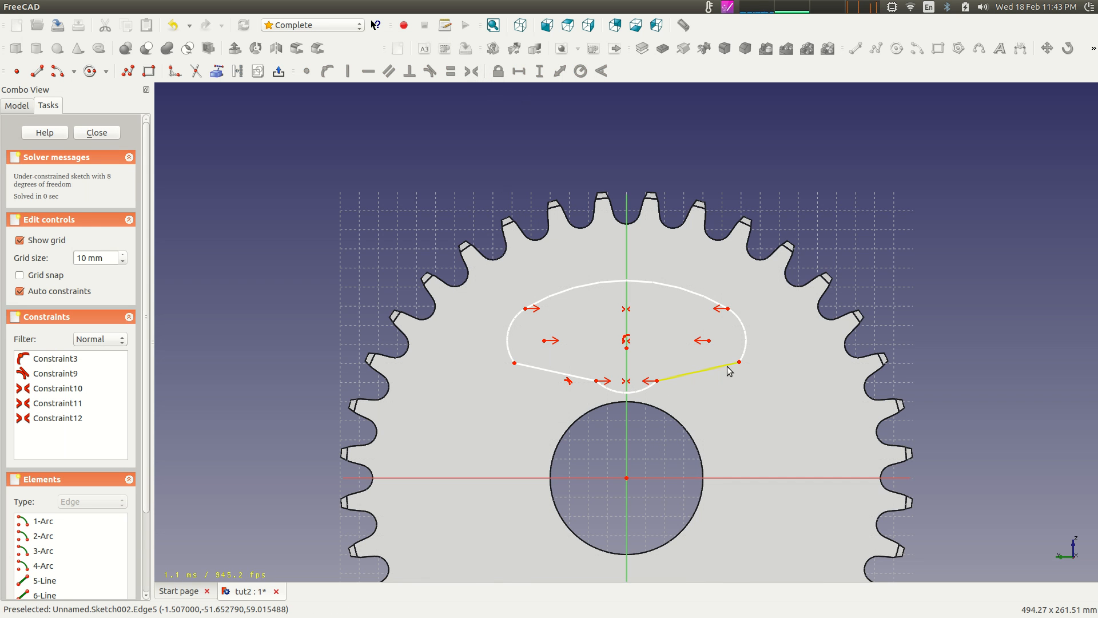
Pull the left side arc's lower end inward freehand and constrain the two side arcs equal
left_click(746, 343)
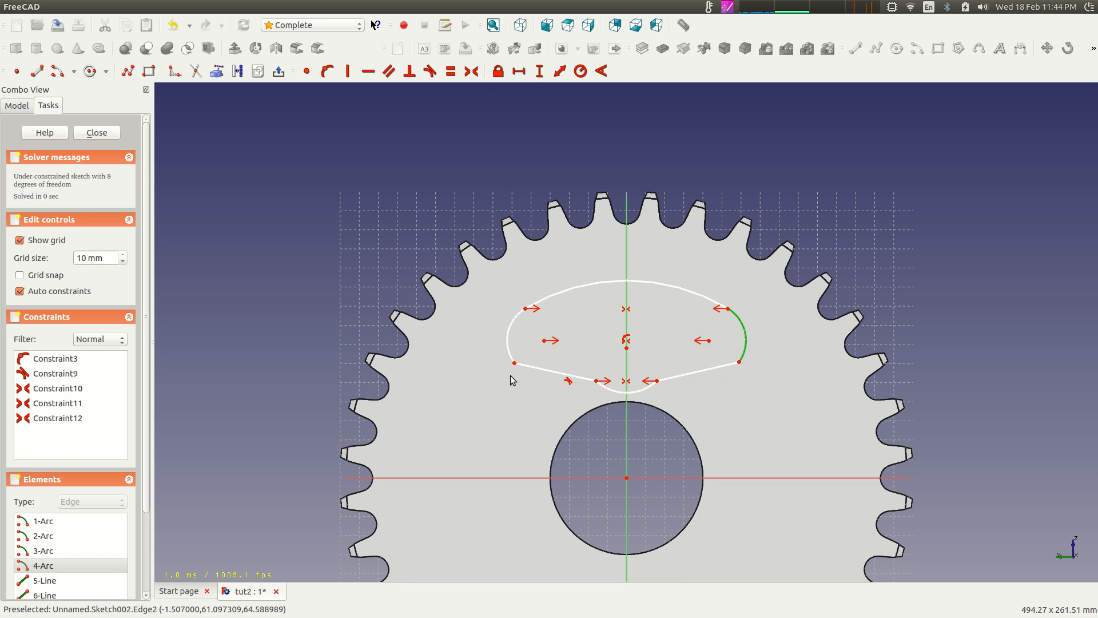
mouse_move(516, 365)
left_mouse_down()
mouse_move(543, 347)
mouse_move(546, 366)
mouse_move(528, 359)
left_mouse_up()
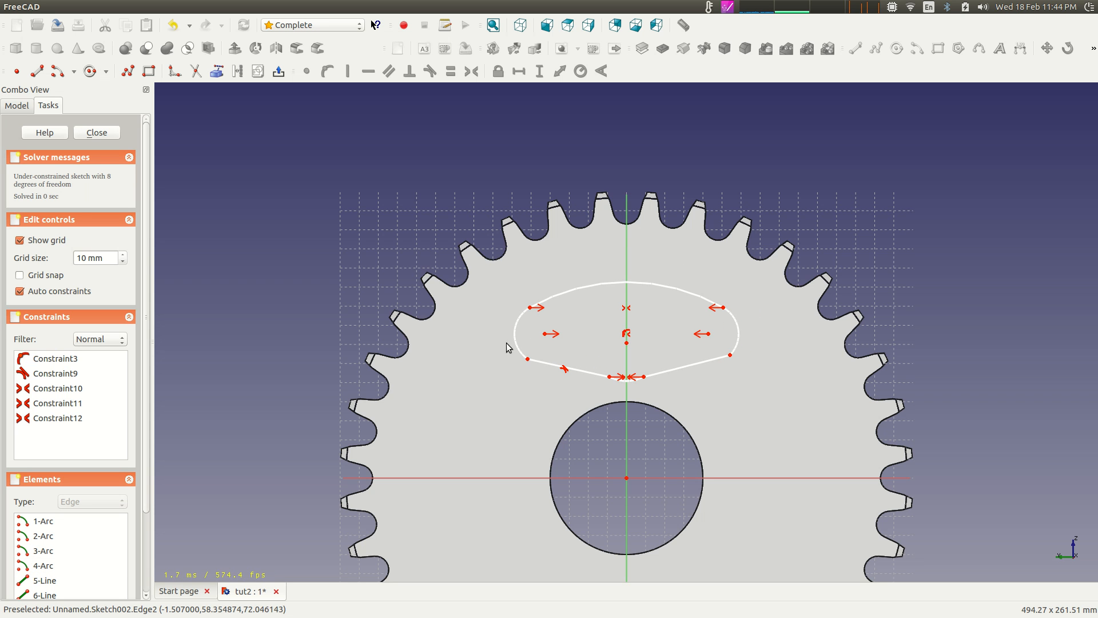
left_click(514, 345)
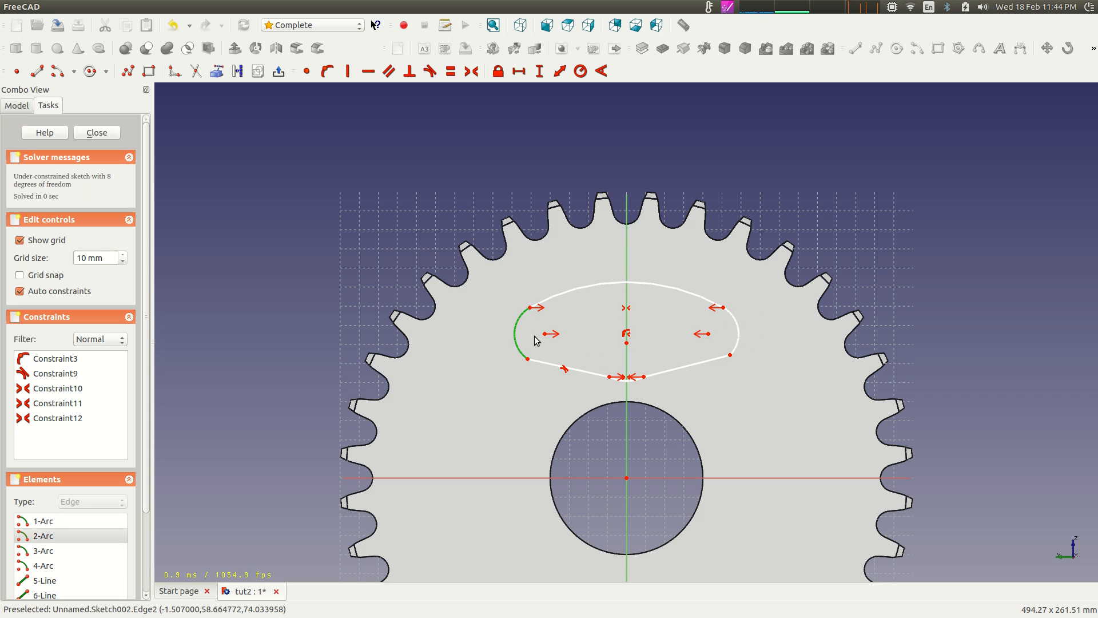
left_click(738, 340)
left_click(453, 74)
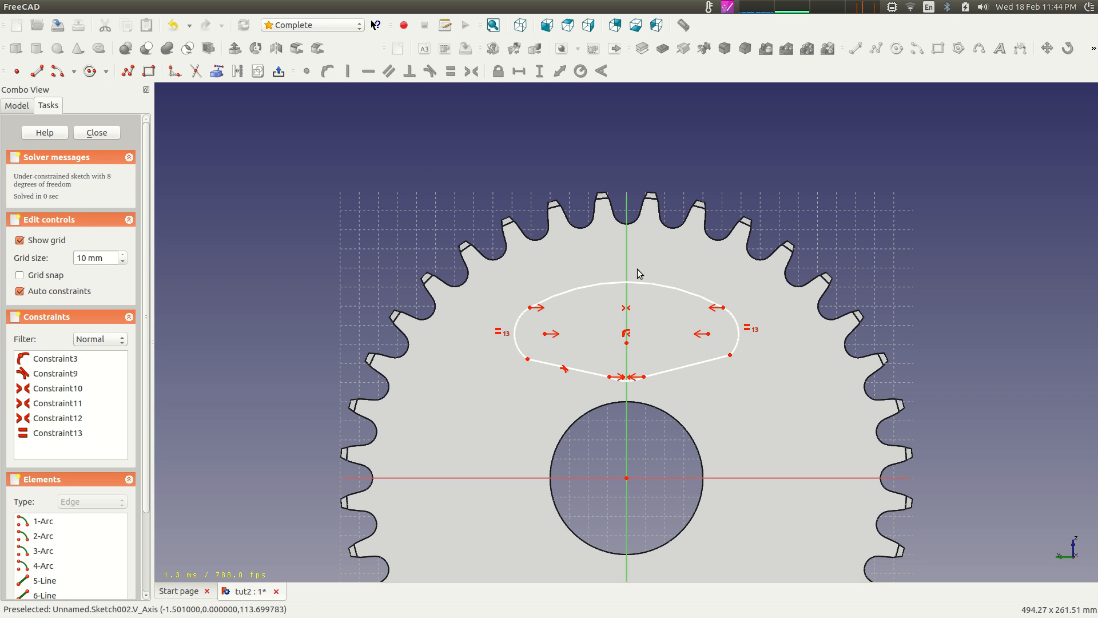
Dimension the right side arc with a radius of 10 mm
left_click(738, 330)
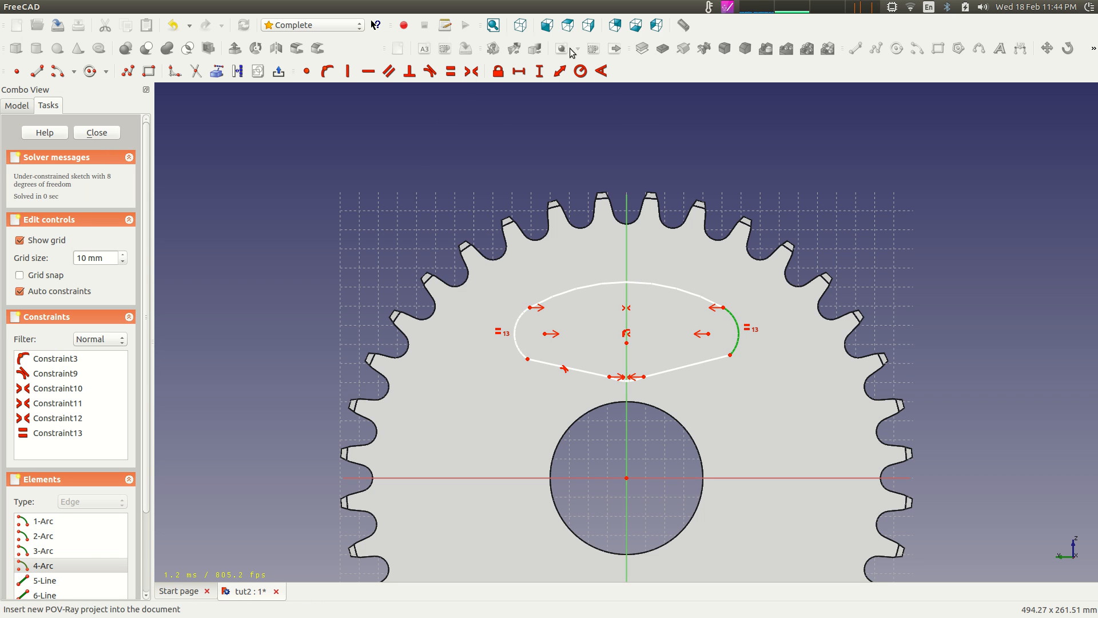
left_click(581, 71)
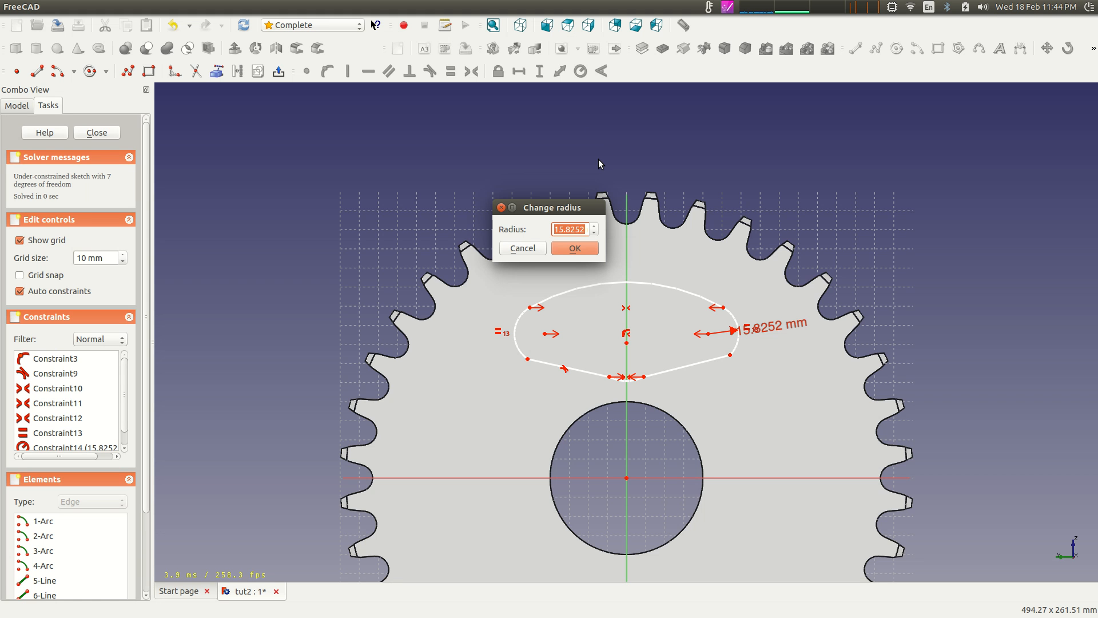
type("10 mm")
key("Return")
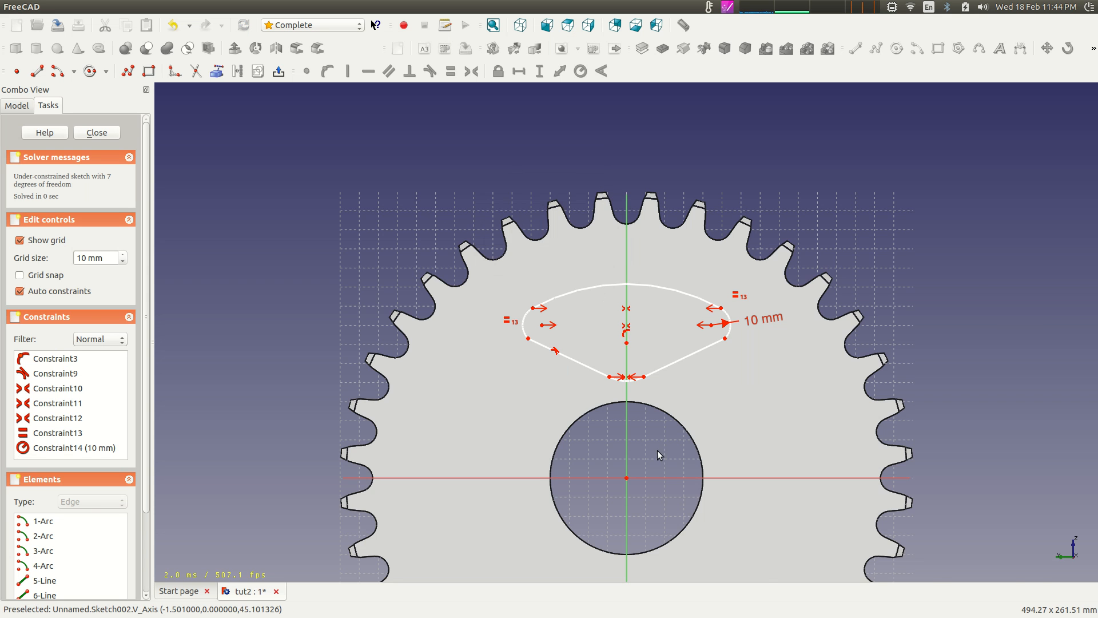
Constrain the left side arc tangent to the slanted line below it
scroll(626, 337, "up", 3)
middle_click_drag(595, 433, 587, 373)
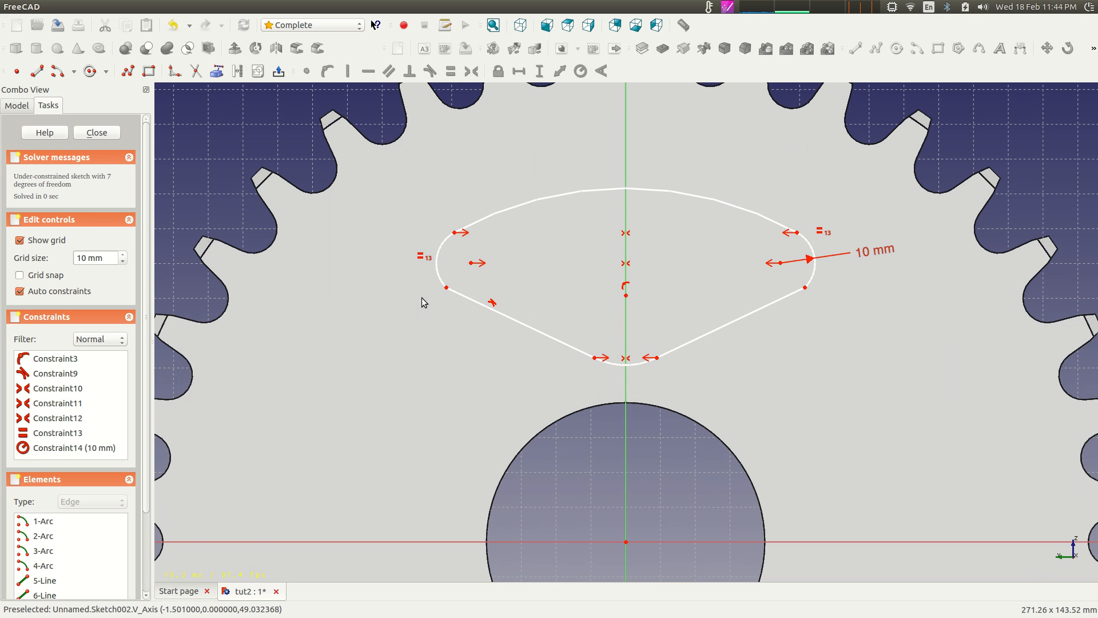
left_click(439, 269)
left_click(515, 320)
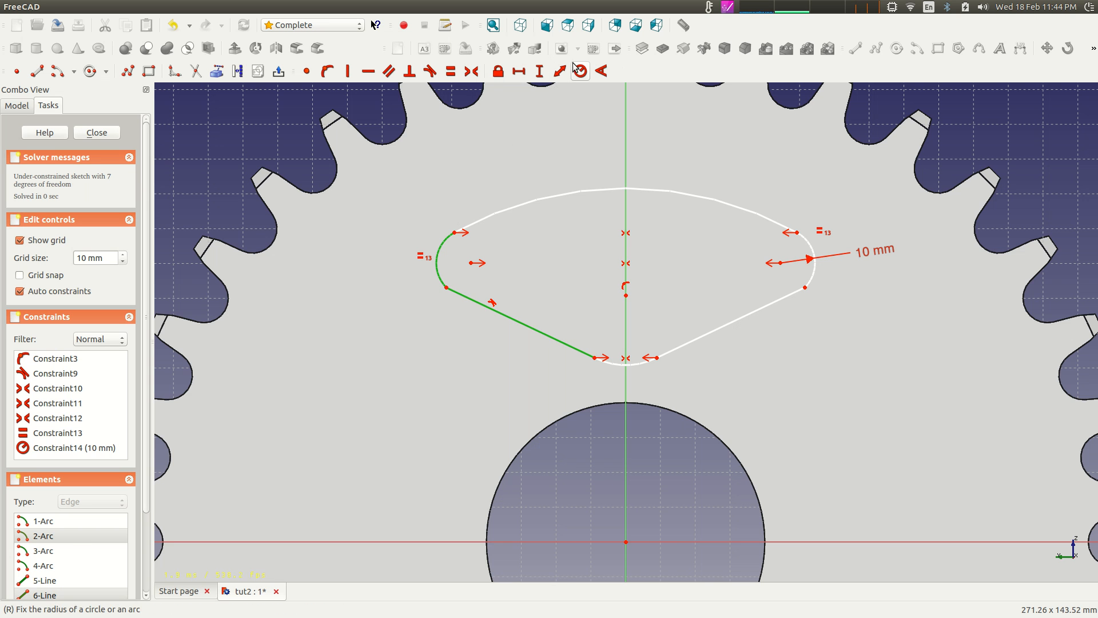
left_click(431, 71)
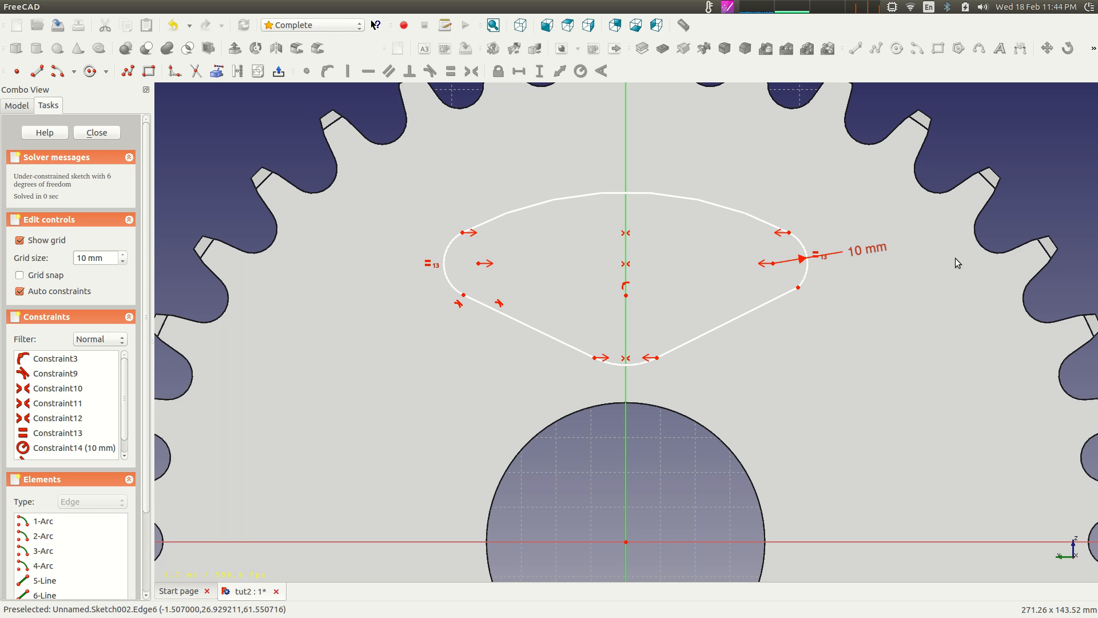
Constrain the lower ends of the two side arcs symmetric about the vertical axis
left_click(464, 297)
left_click(627, 308)
left_click(798, 288)
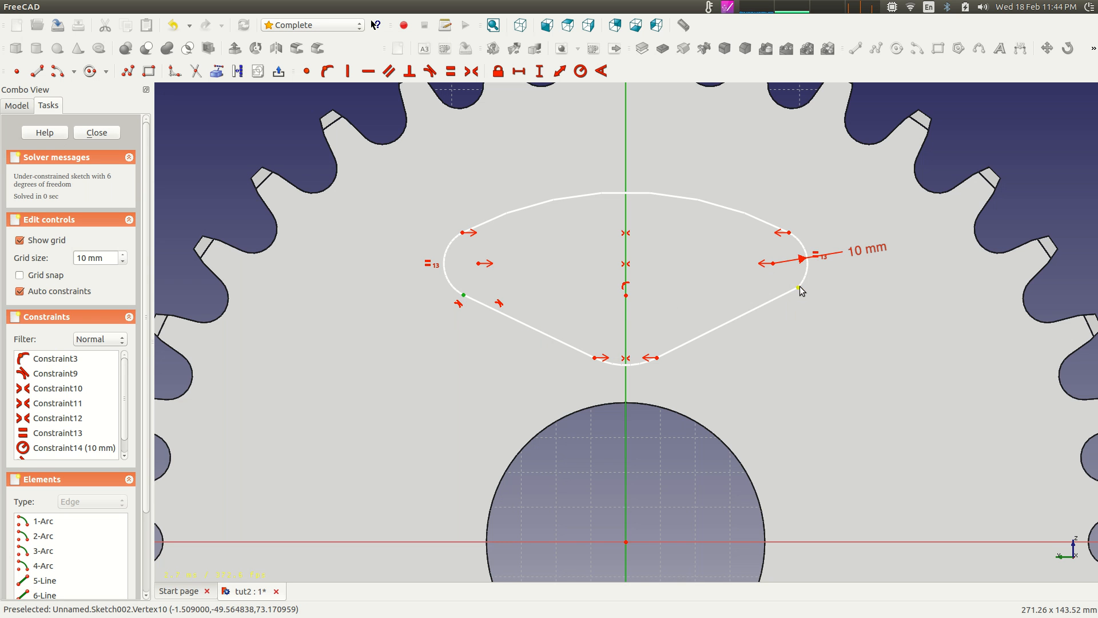
left_click(473, 72)
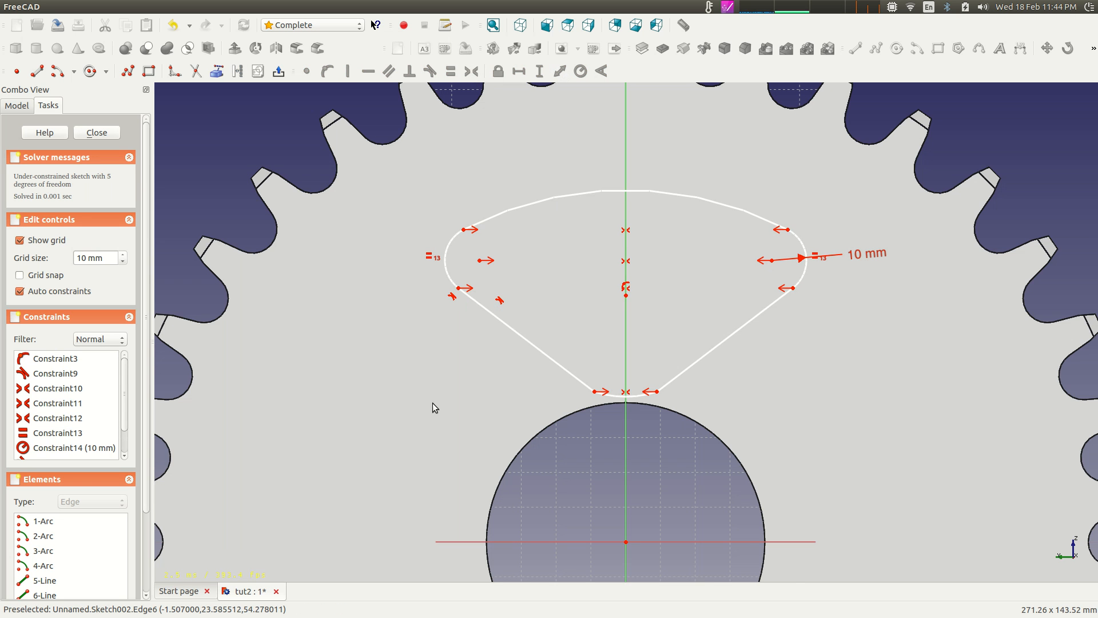
Constrain the left slanted line tangent to the lower arc
scroll(486, 406, "up", 1)
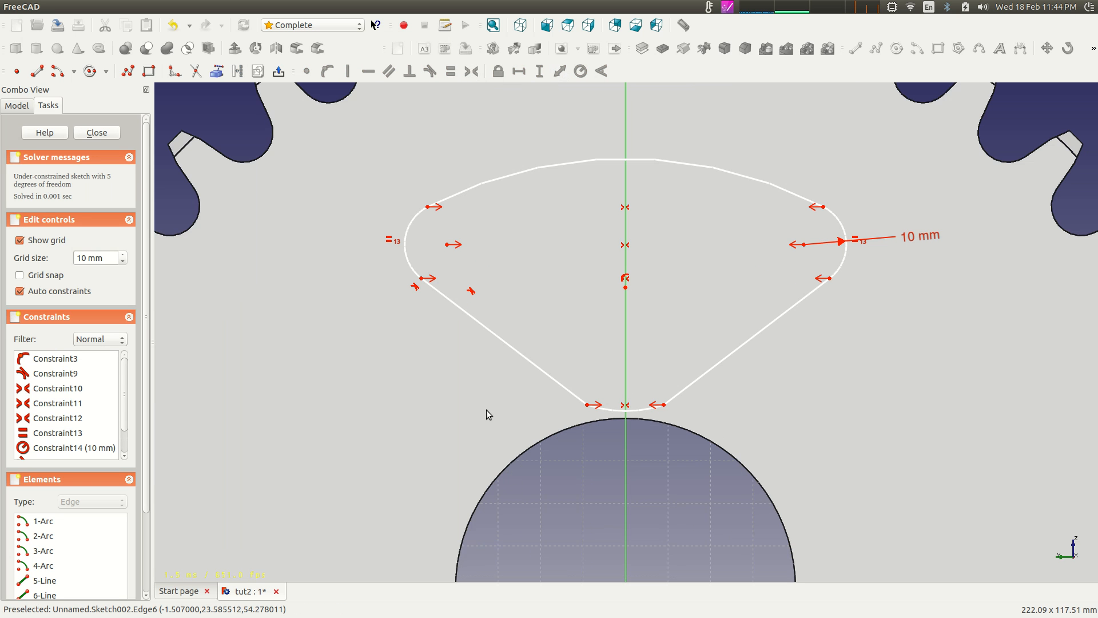
left_click(579, 398)
left_click(606, 415)
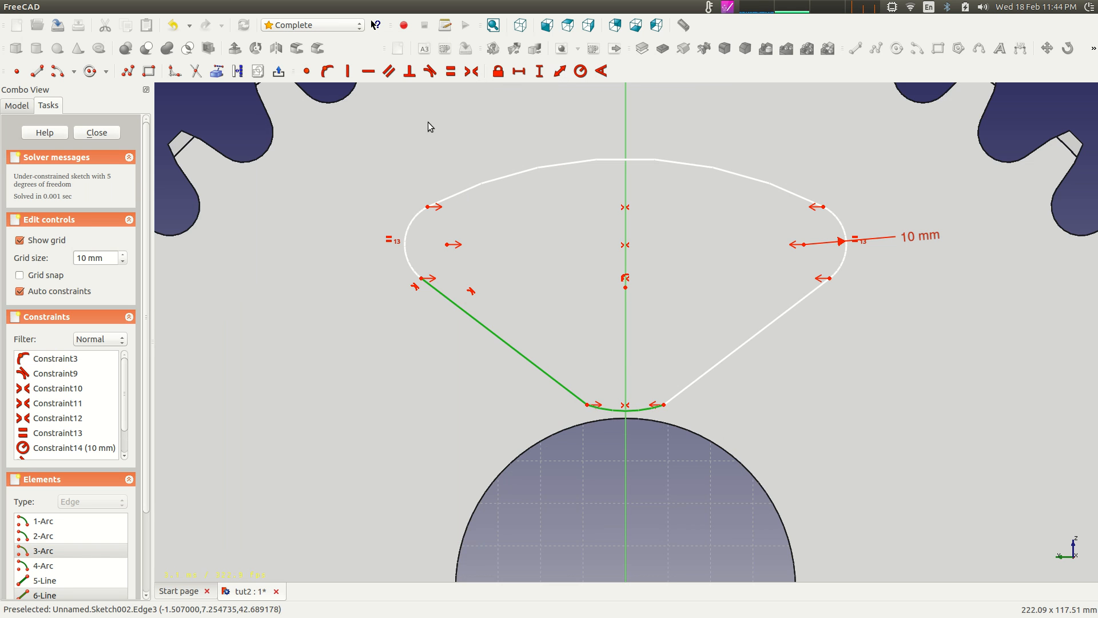
left_click(432, 72)
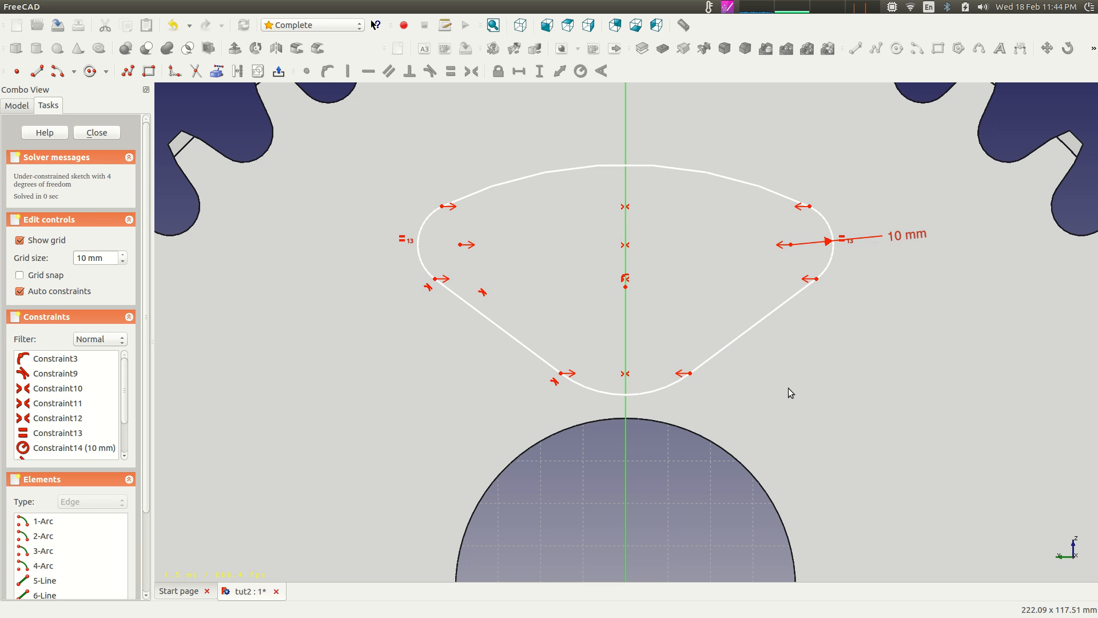
Try to dimension the lower arc's centre 90 mm vertically above the origin, and delete the dimension
scroll(789, 388, "down", 3)
scroll(788, 387, "up", 2)
scroll(698, 362, "down", 2)
scroll(698, 362, "up", 2)
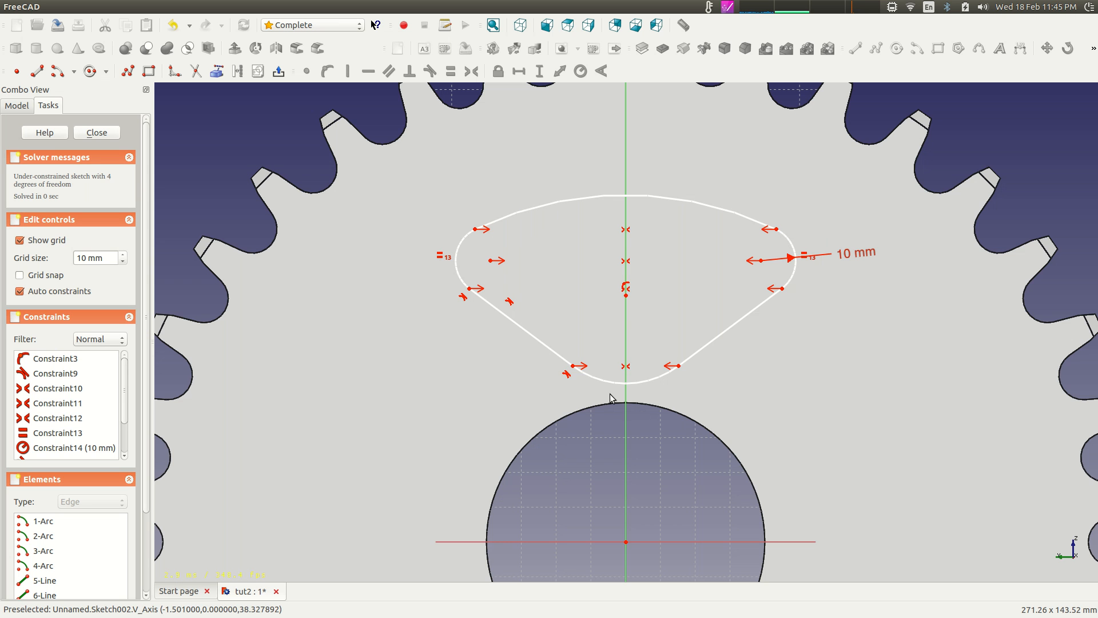
left_click(625, 296)
left_click(539, 72)
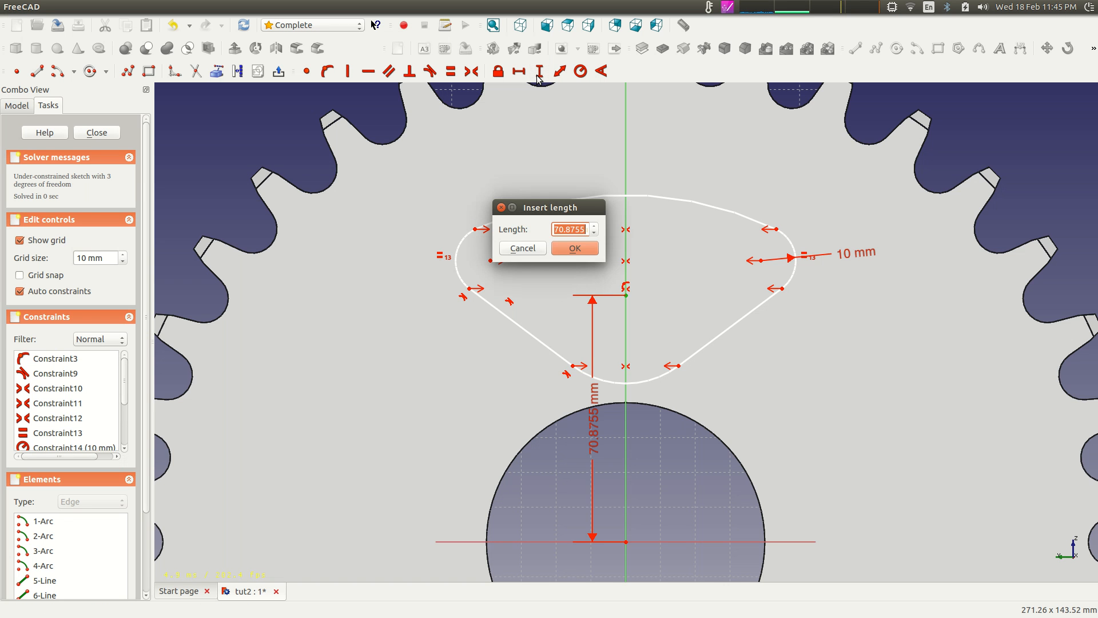
type("90")
key("Return")
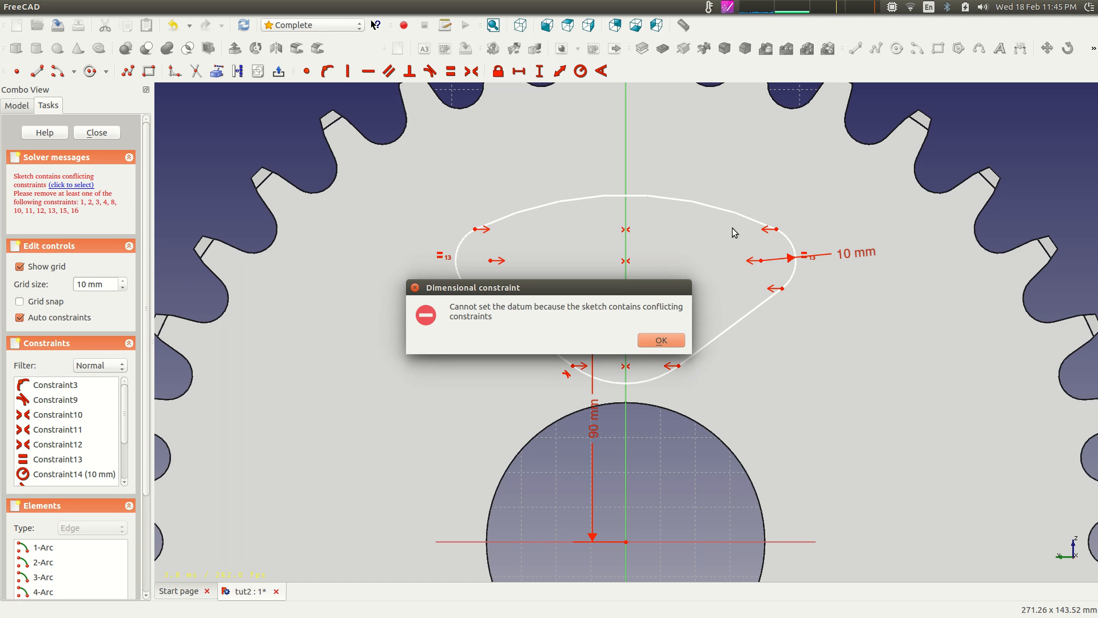
left_click(661, 342)
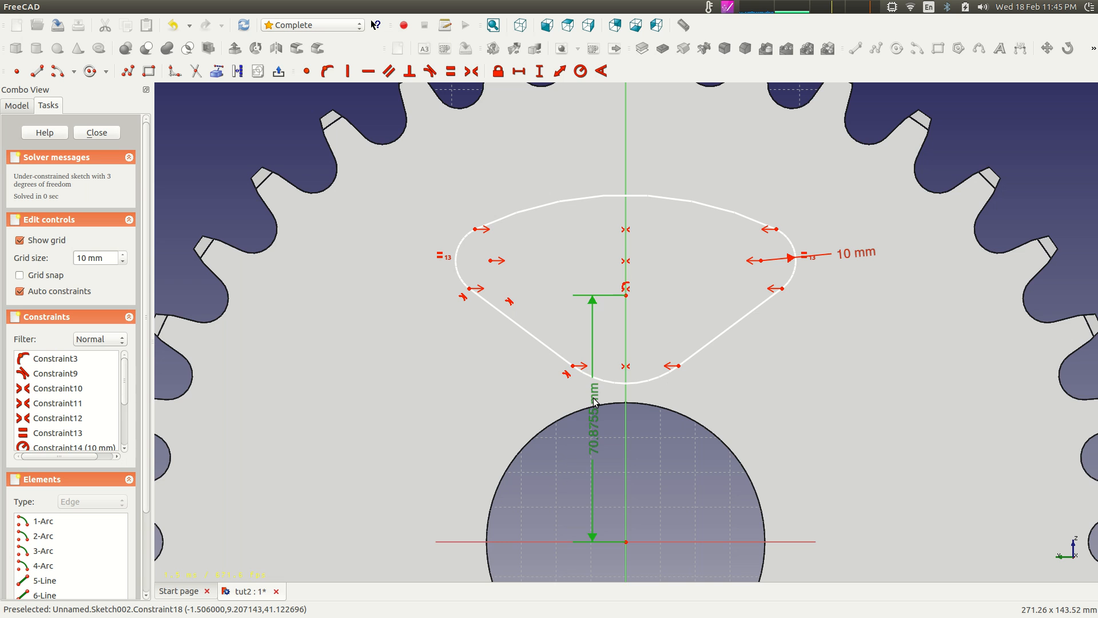
key("Delete")
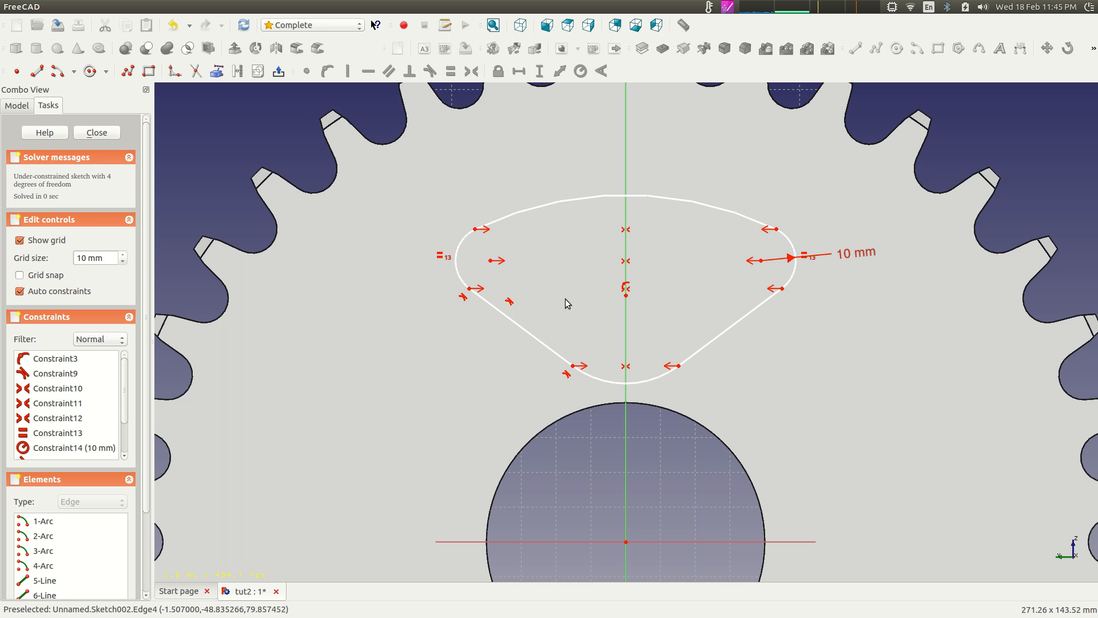
Delete the 10 mm radius dimension and the symmetry constraint between the upper arc's endpoints
left_click(627, 250)
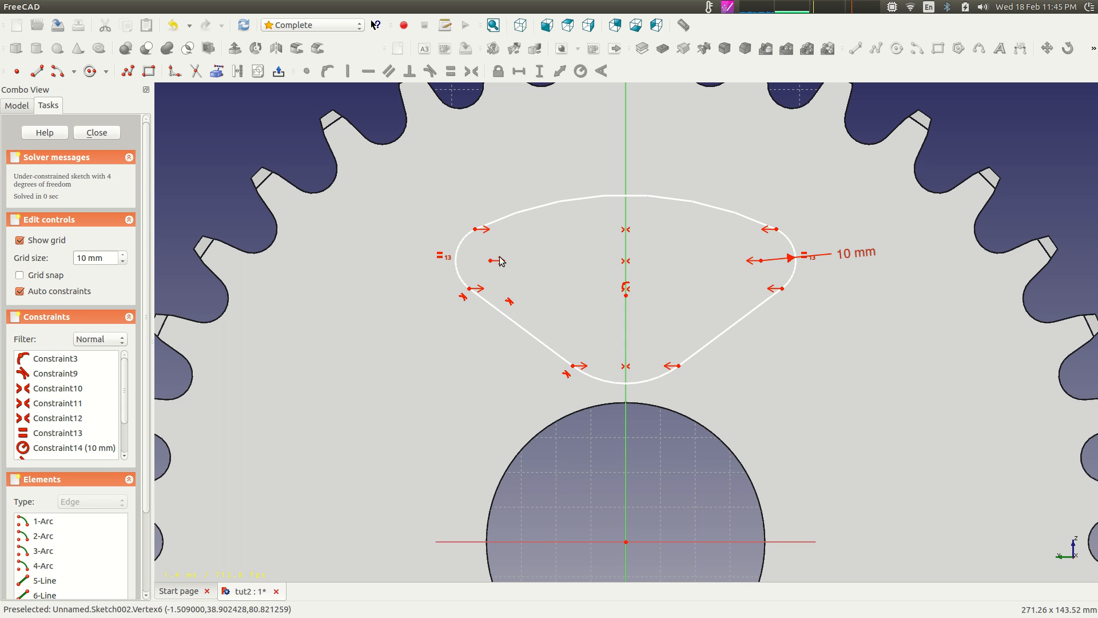
left_click(853, 255)
key("Delete")
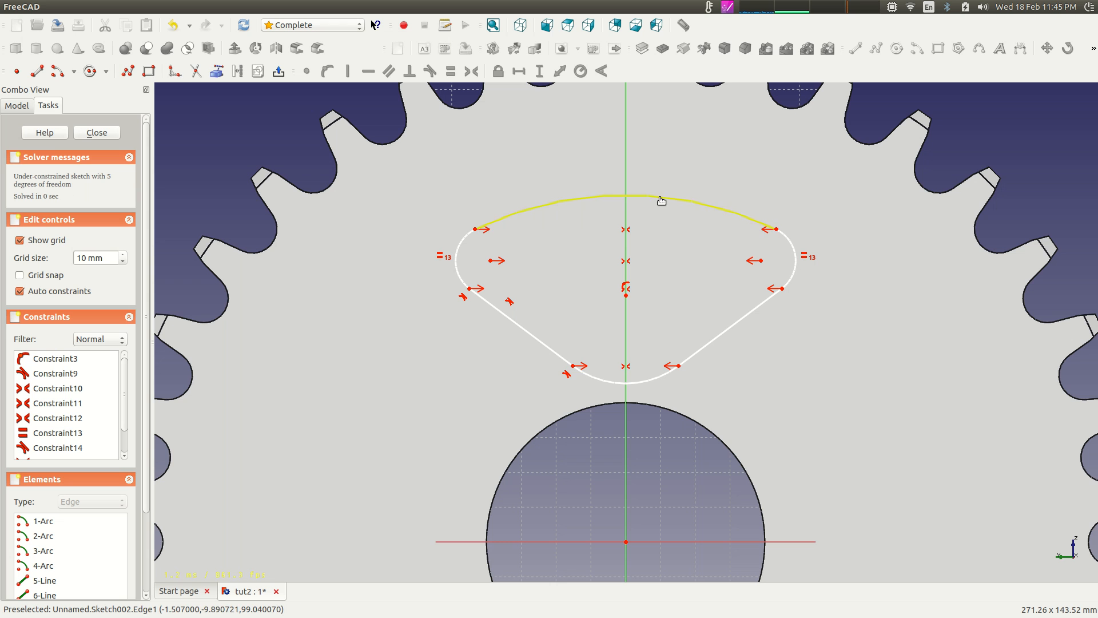
left_click(629, 230)
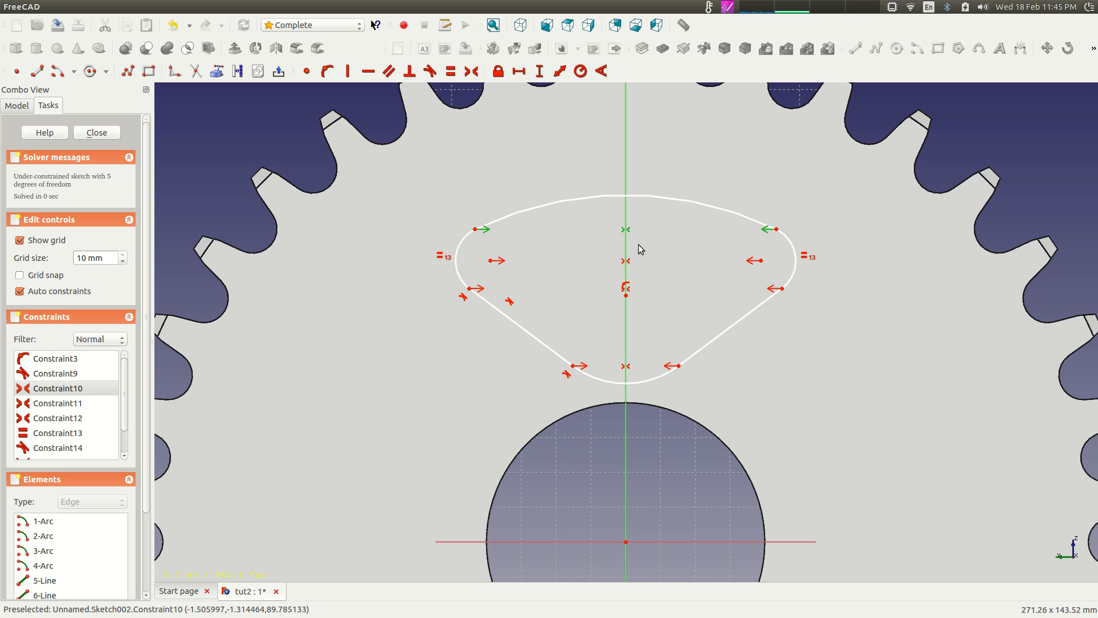
key("Delete")
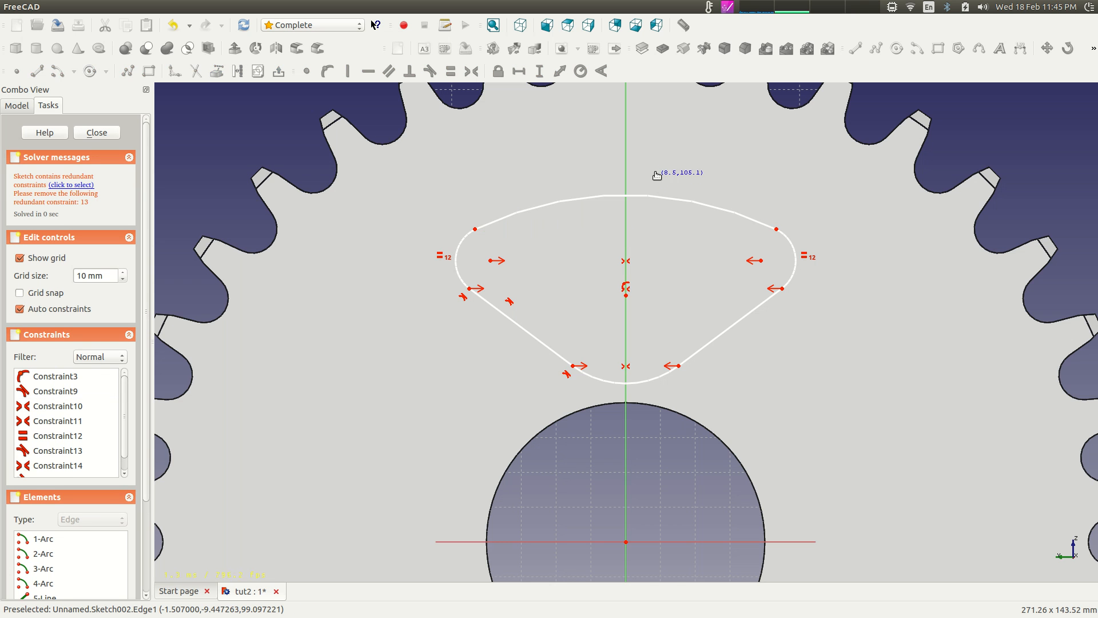
Delete the three remaining symmetry constraints and raise the upper and lower arcs freehand
left_click(631, 266)
key("Delete")
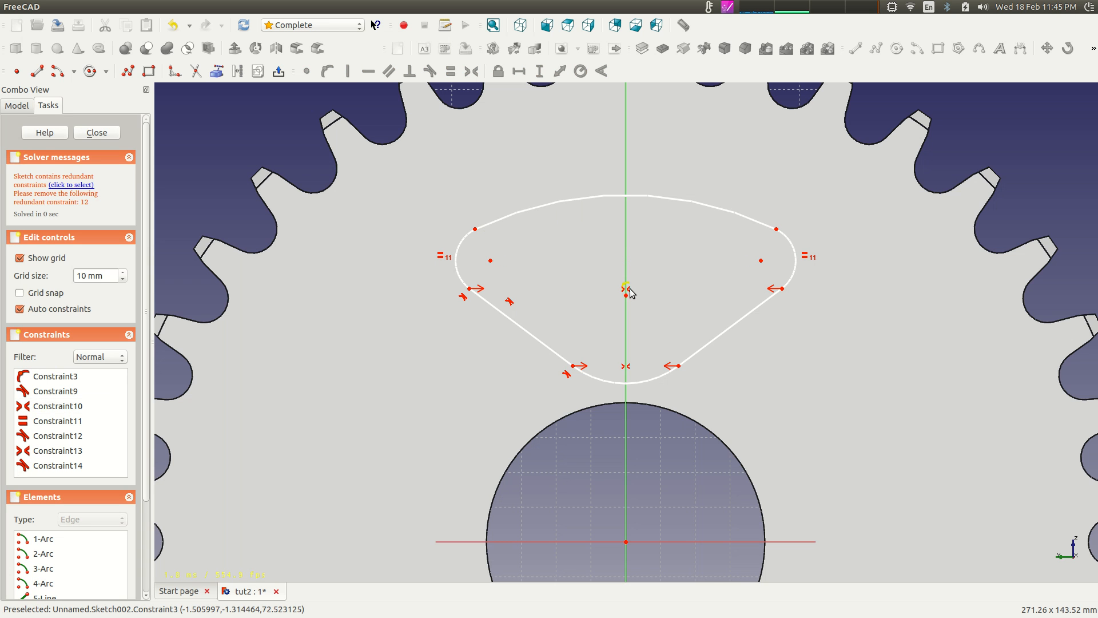
left_click(626, 290)
key("Delete")
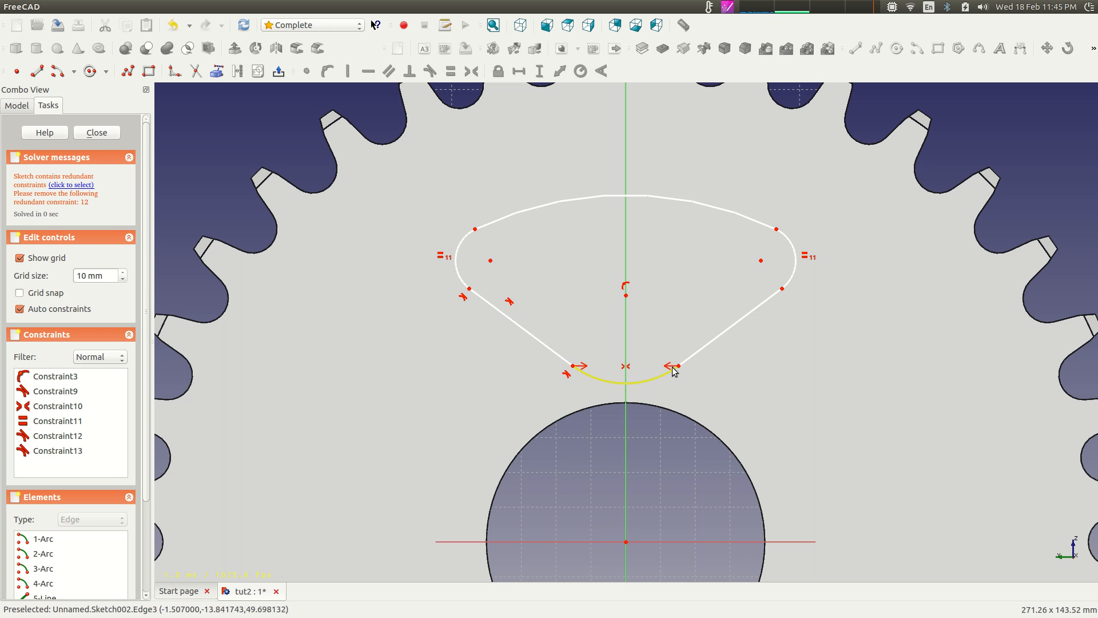
left_click(627, 367)
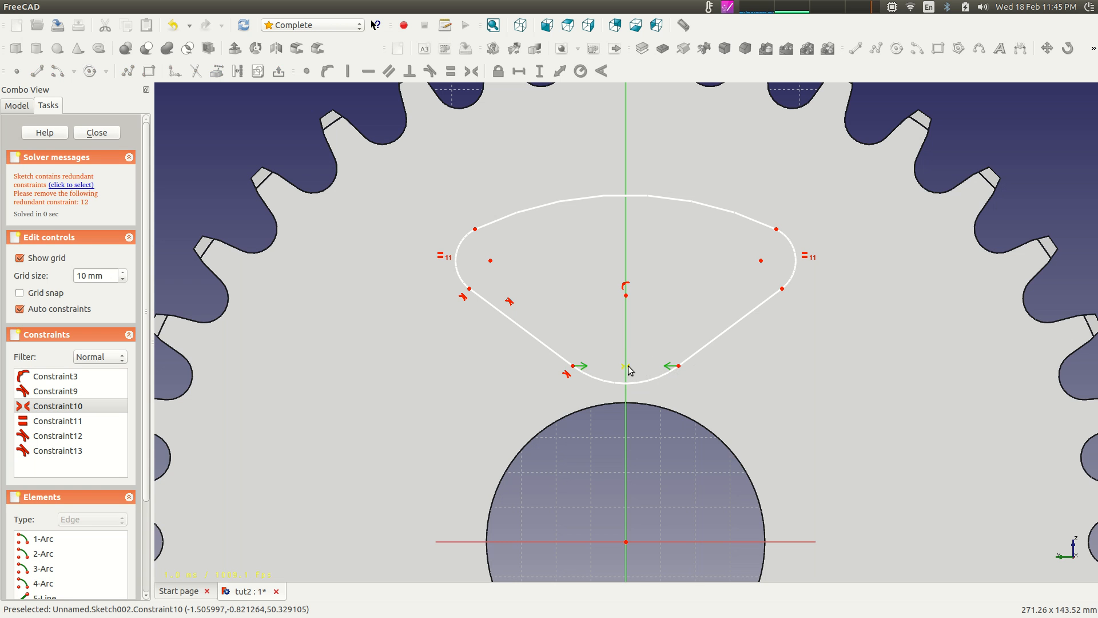
key("Delete")
mouse_move(677, 201)
left_mouse_down()
mouse_move(679, 156)
mouse_move(682, 182)
left_mouse_up()
mouse_move(661, 382)
left_mouse_down()
mouse_move(652, 351)
mouse_move(642, 368)
mouse_move(652, 369)
left_mouse_up()
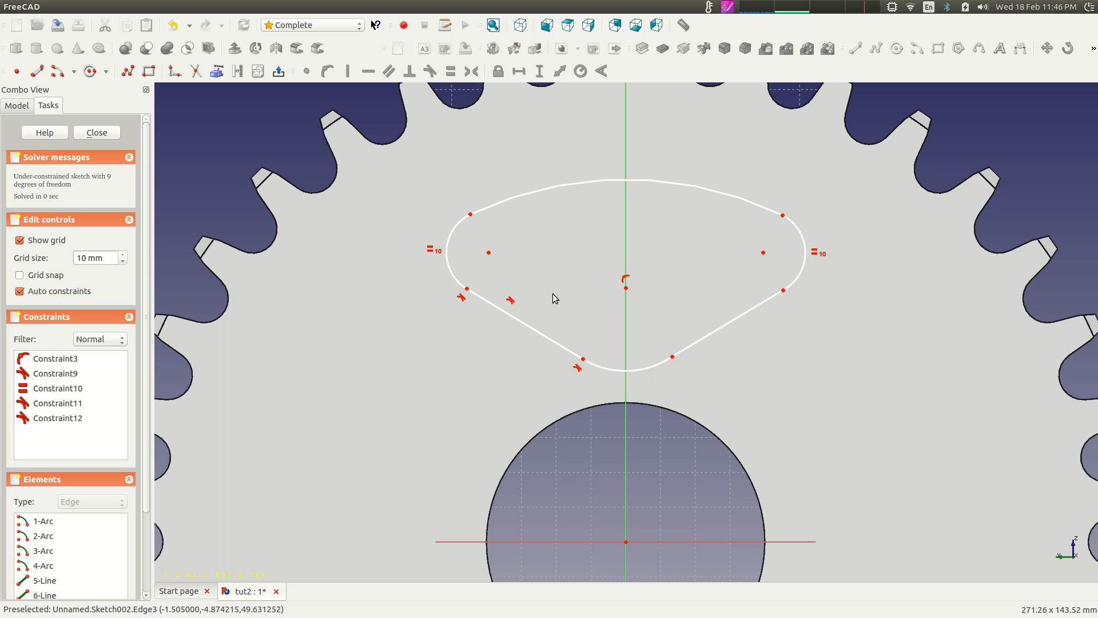
Undo the freehand reshaping and the last three symmetry constraint deletions
left_click(764, 253)
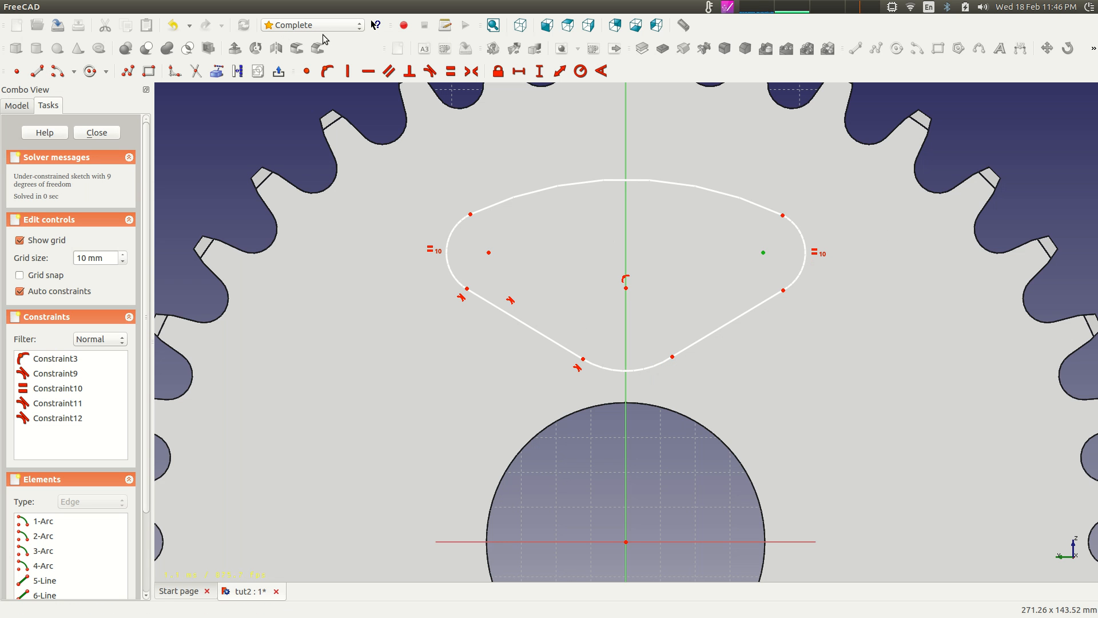
left_click(172, 25)
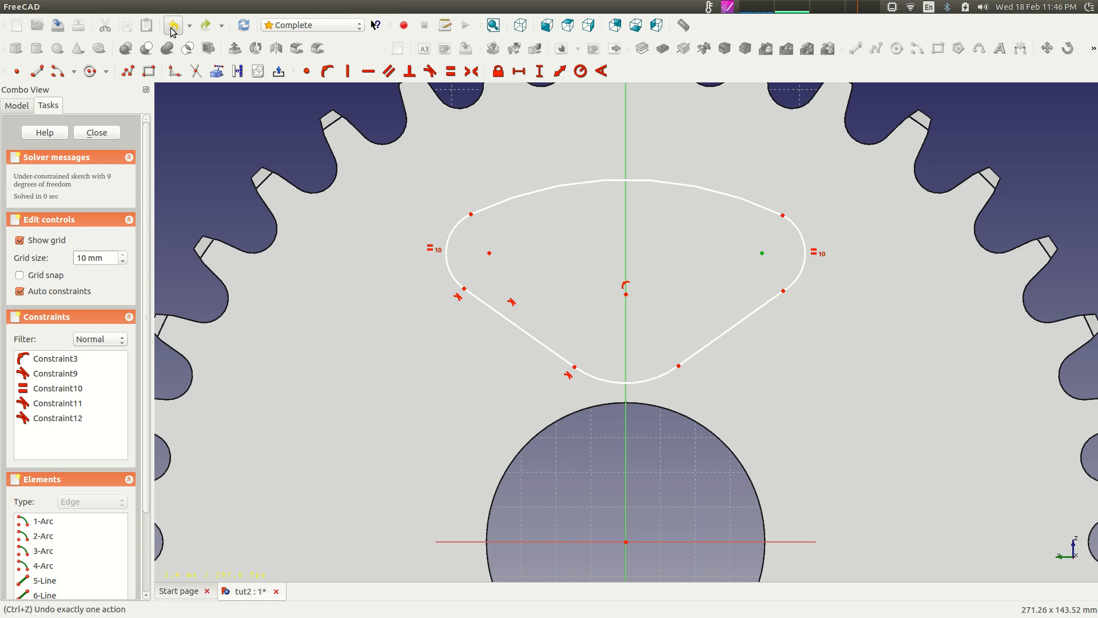
left_click(172, 25)
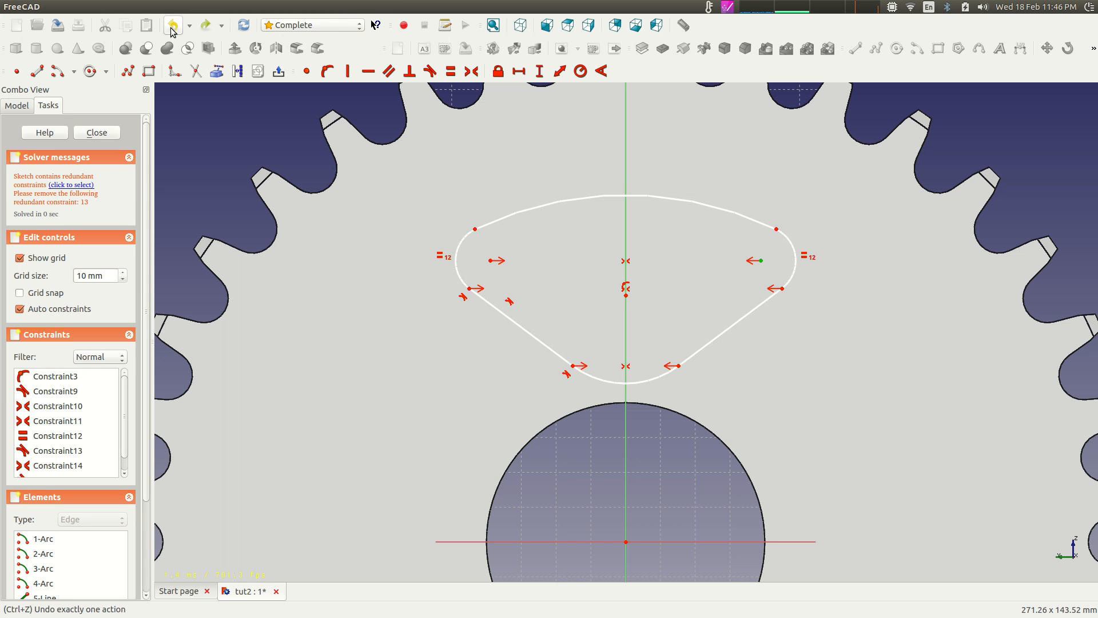
Delete the symmetry constraint between the lower arc's endpoints
left_click(632, 372)
key("Delete")
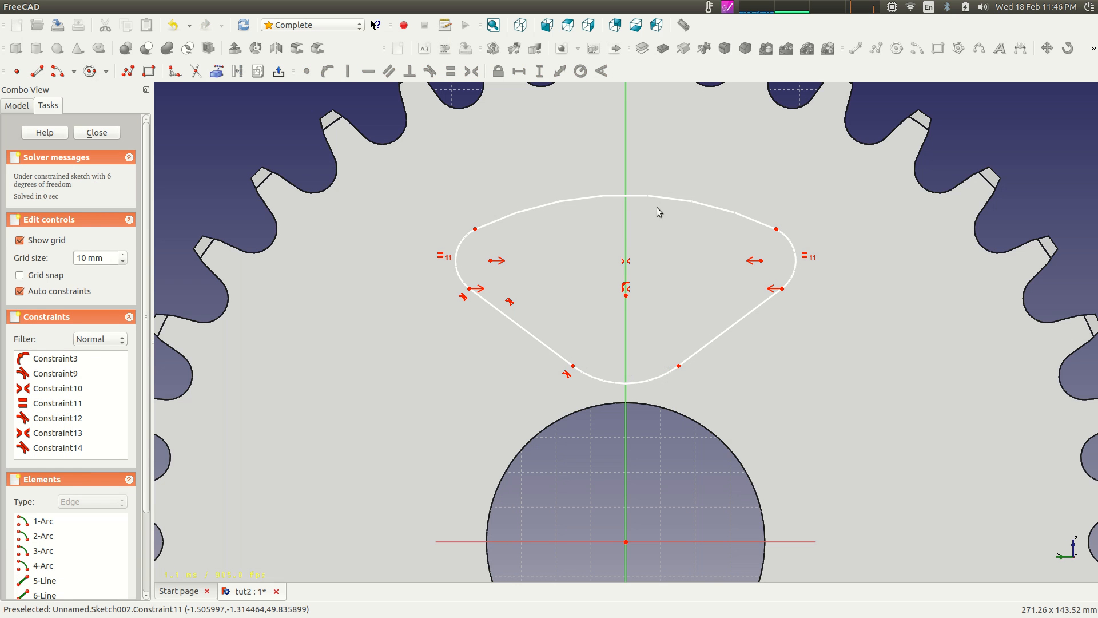
Reshape the cut-out profile freehand by raising the upper arc and shifting the left slanted line up and inward
left_click_drag(656, 197, 661, 171)
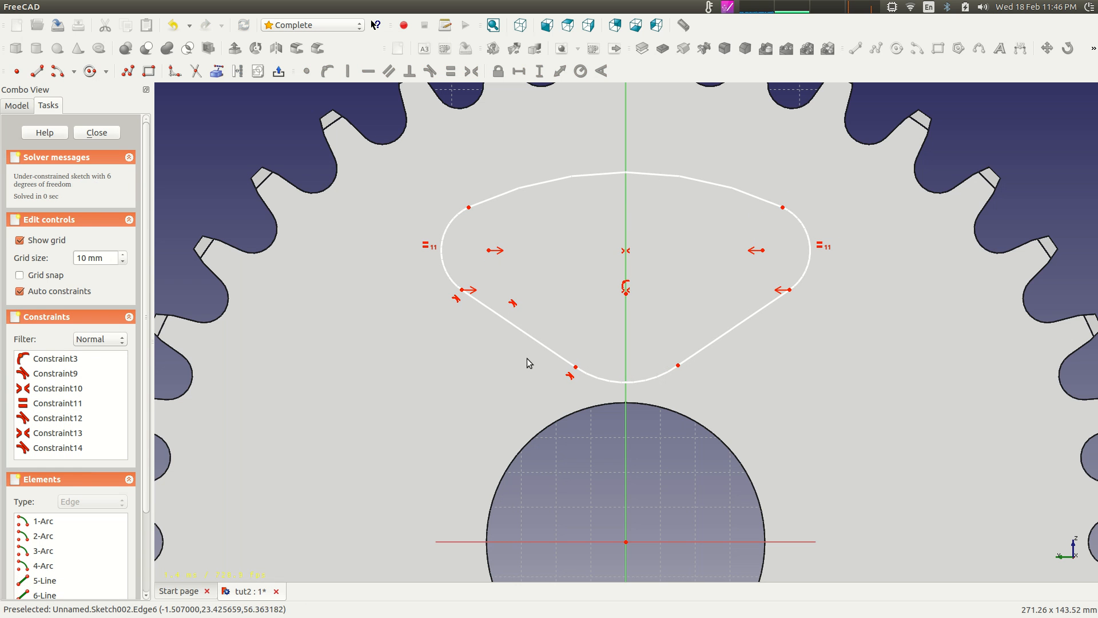
mouse_move(527, 338)
left_mouse_down()
mouse_move(529, 314)
mouse_move(498, 297)
mouse_move(564, 282)
mouse_move(544, 292)
mouse_move(553, 298)
left_mouse_up()
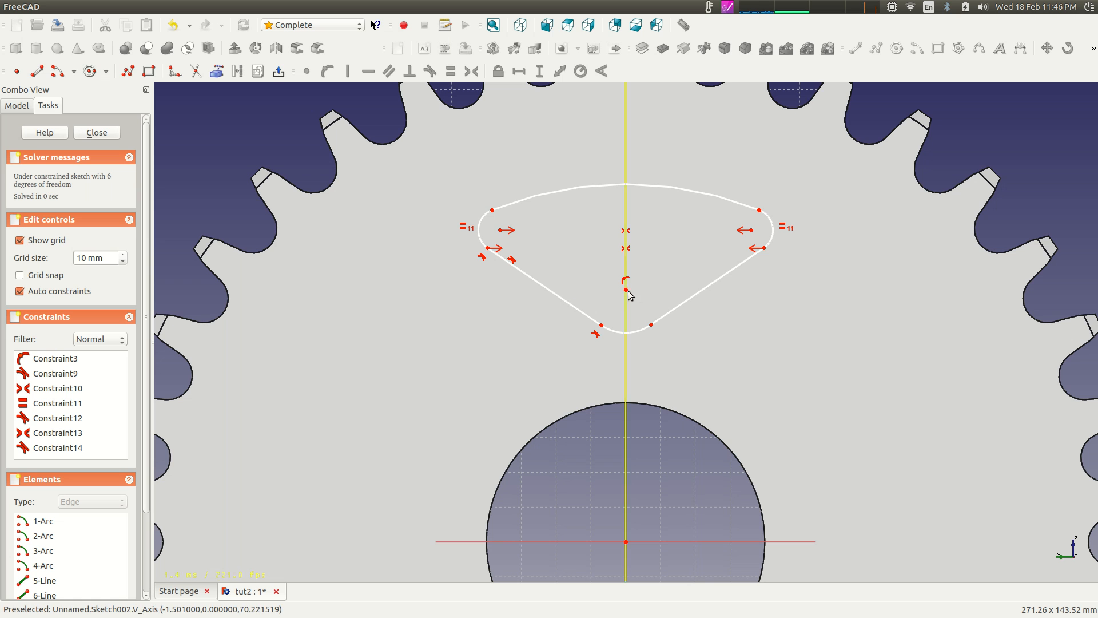
left_click(626, 289)
left_click(627, 297)
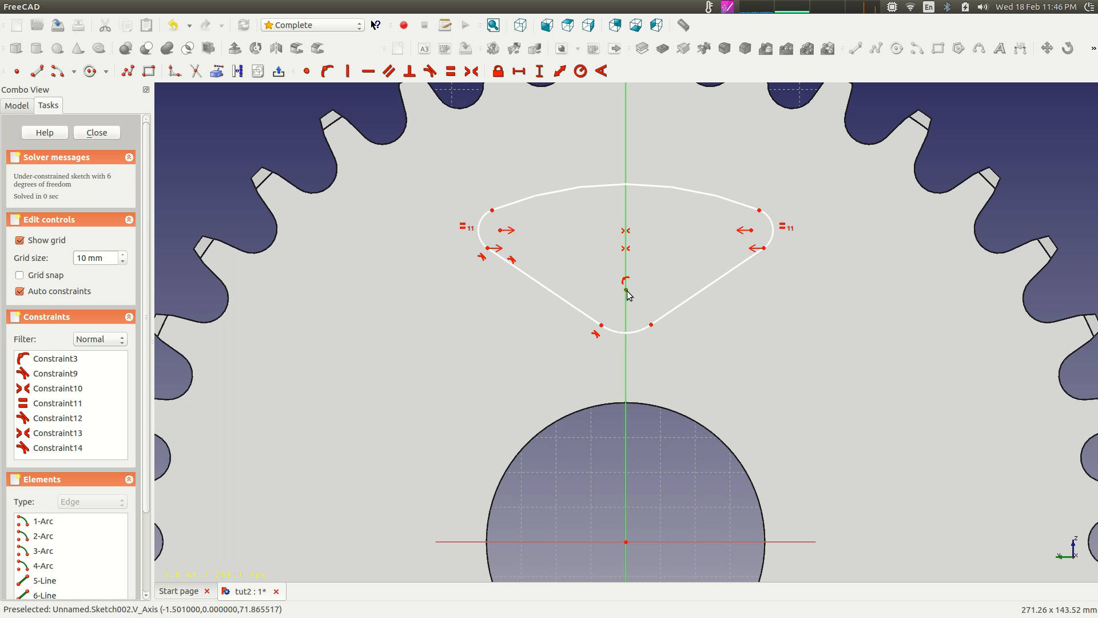
Constrain the two slanted lines to equal length and pull the lower arc's right end slightly down and outward
left_click(576, 249)
left_click(563, 299)
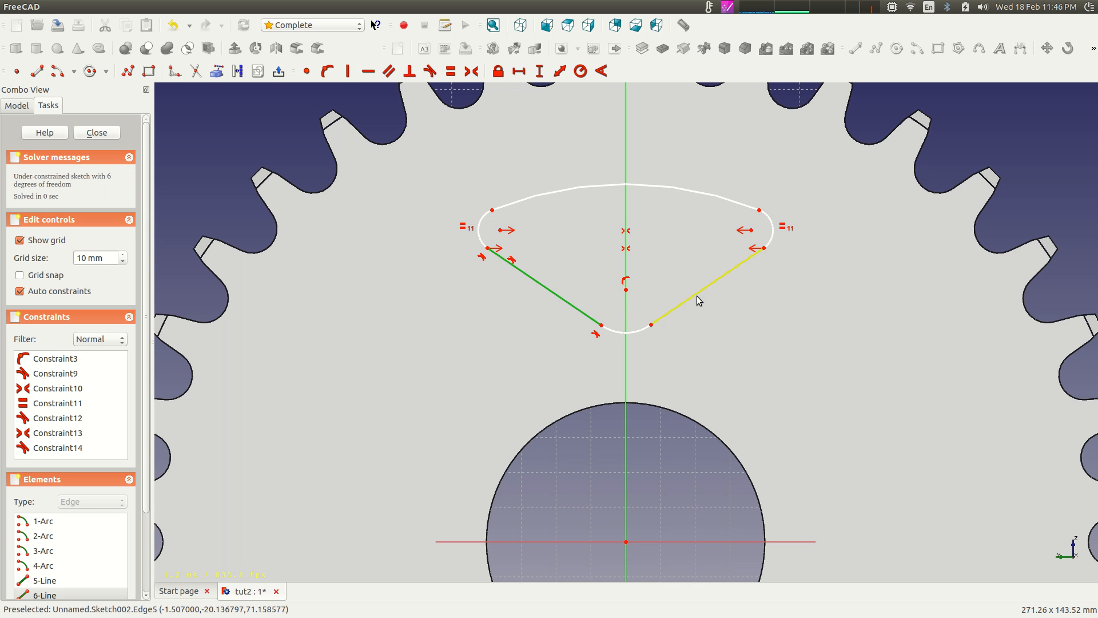
left_click(697, 296)
left_click(576, 308)
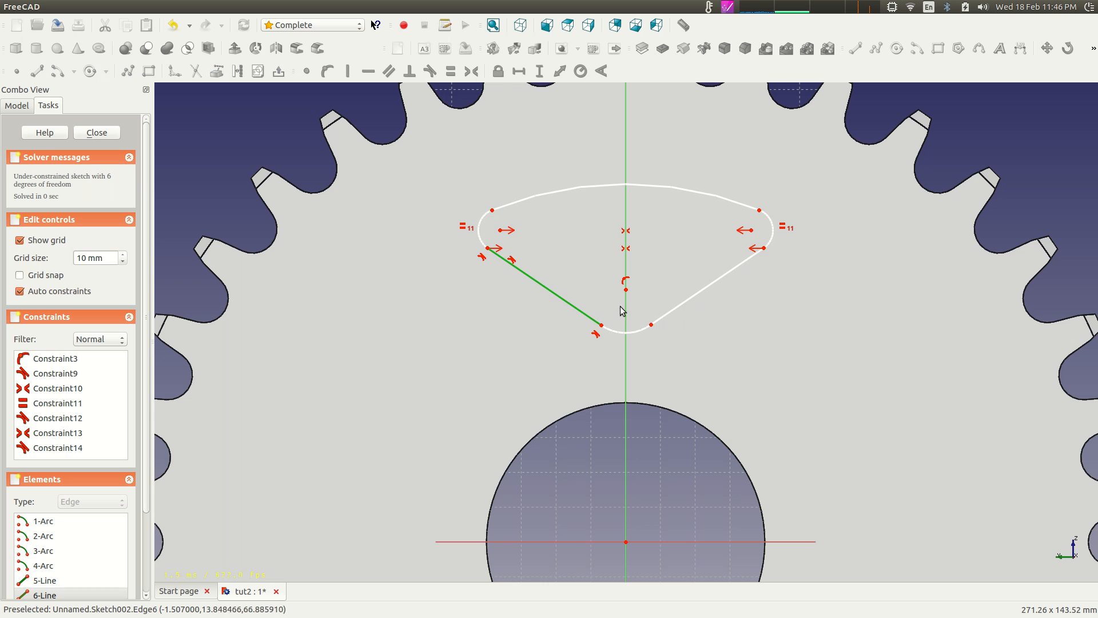
left_click(688, 296)
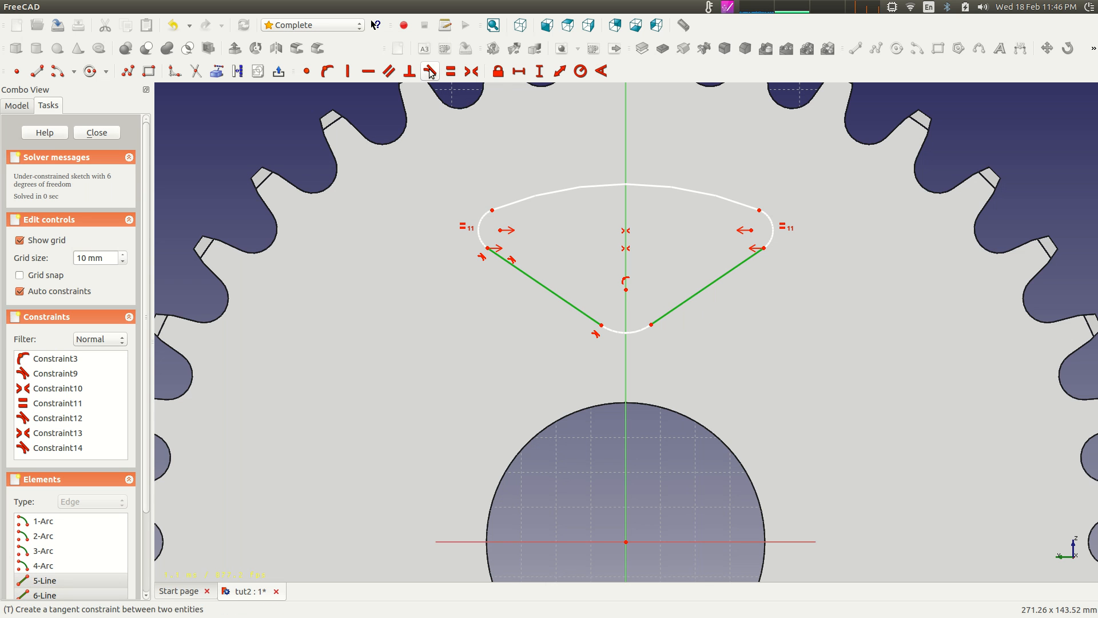
left_click(450, 73)
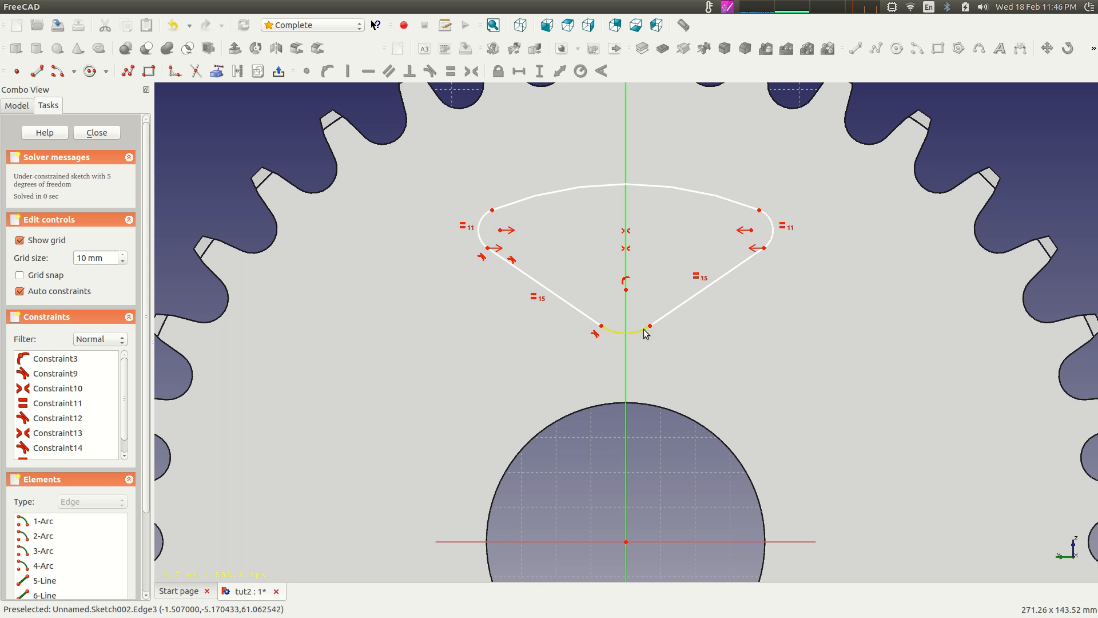
mouse_move(643, 316)
left_mouse_down()
mouse_move(644, 350)
mouse_move(657, 332)
left_mouse_up()
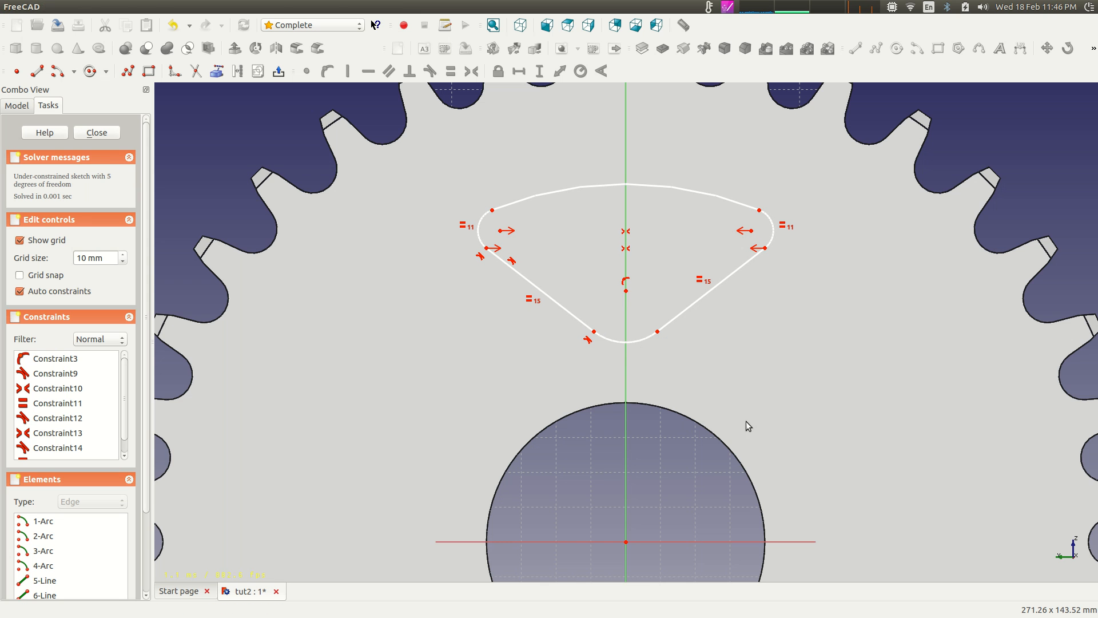
Set the vertical distance from the origin to the lower arc's centre point to 75 mm
left_click(625, 291)
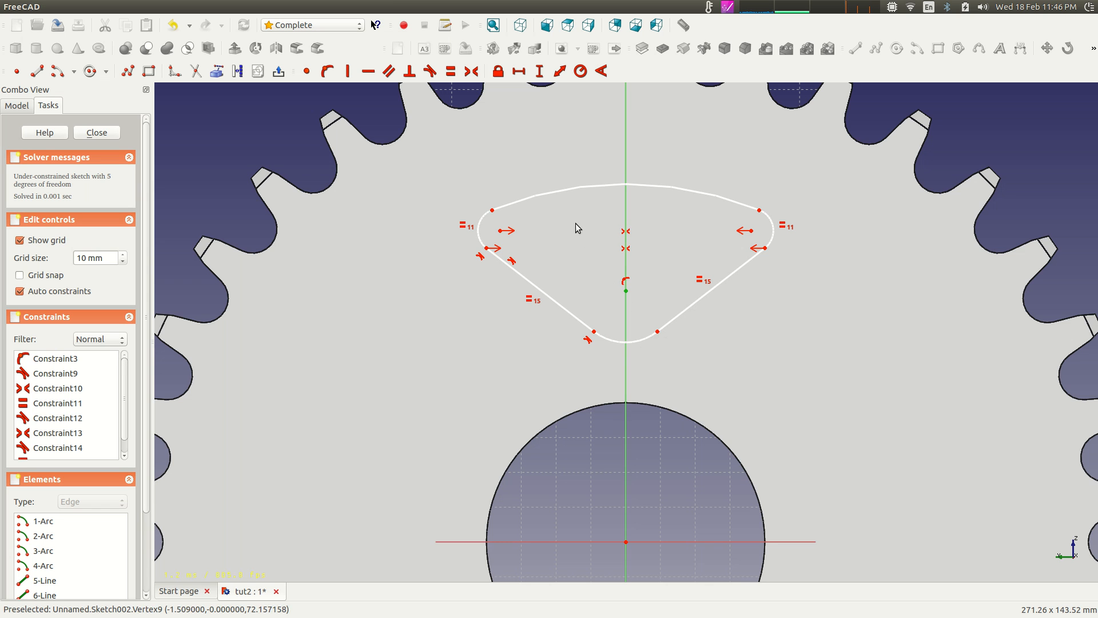
left_click(539, 71)
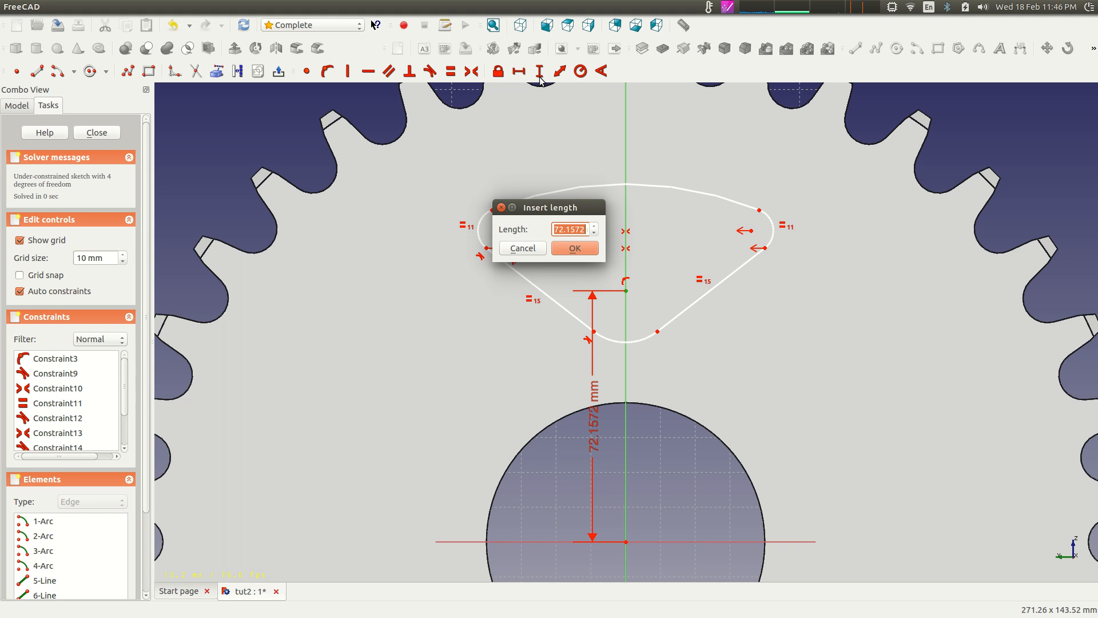
type("75")
left_click(577, 248)
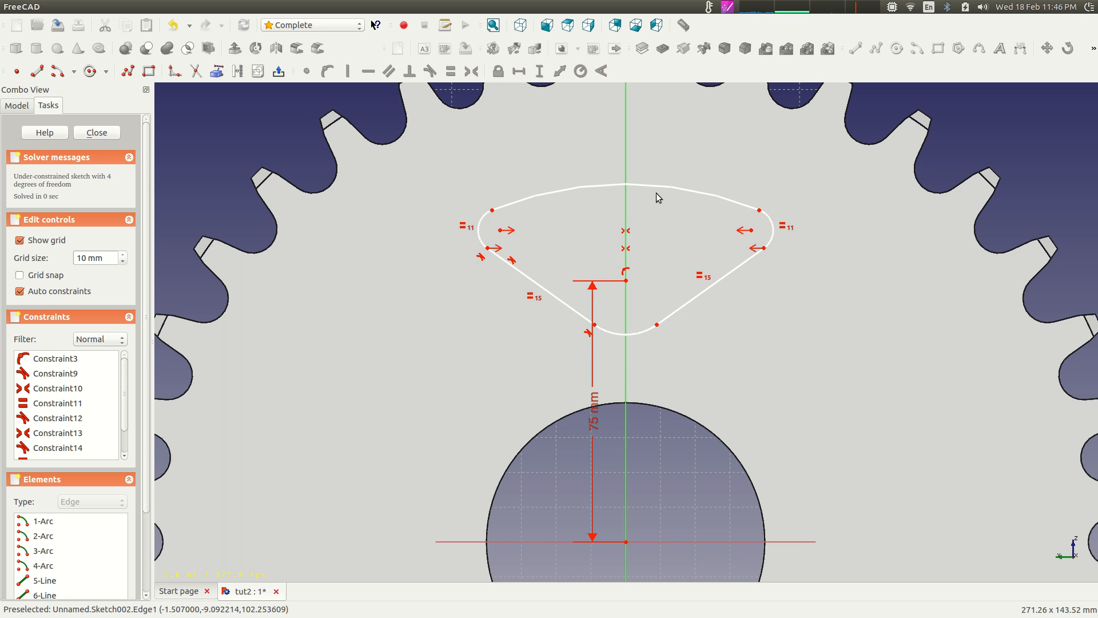
Set the horizontal dimension from the upper arc's left endpoint to the vertical axis to -45.4659 mm
scroll(765, 434, "down", 5)
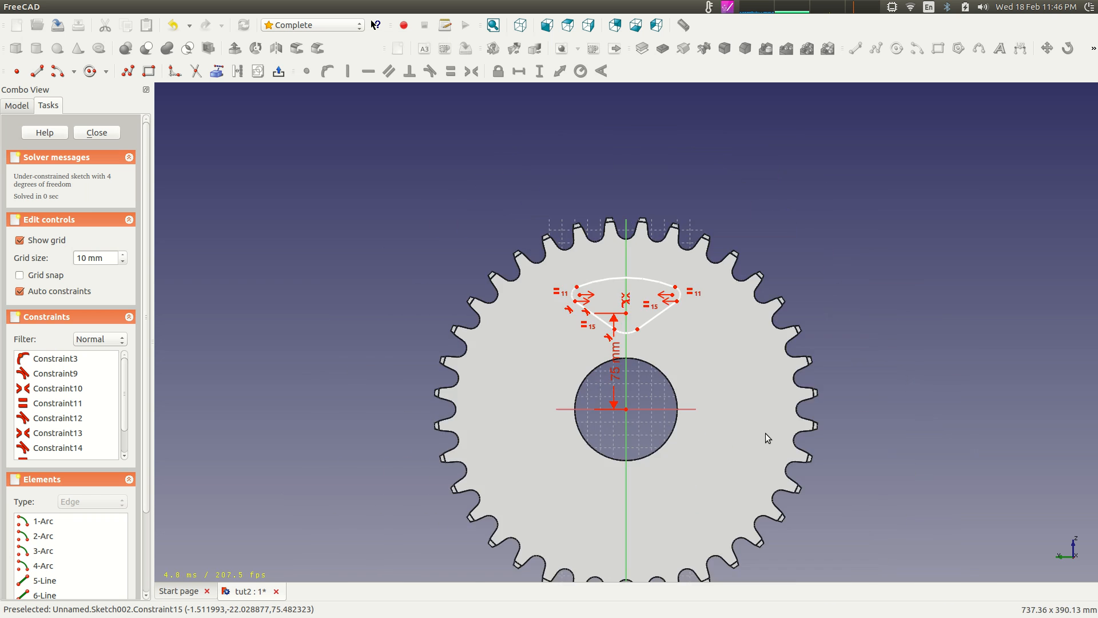
scroll(766, 434, "up", 5)
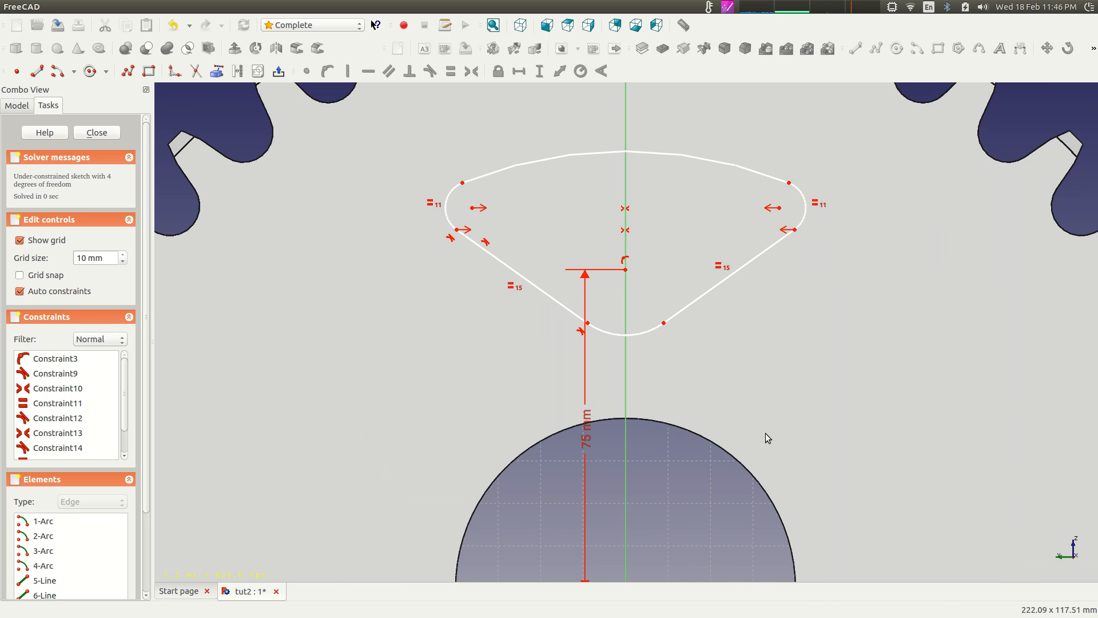
scroll(766, 433, "down", 4)
scroll(765, 434, "up", 3)
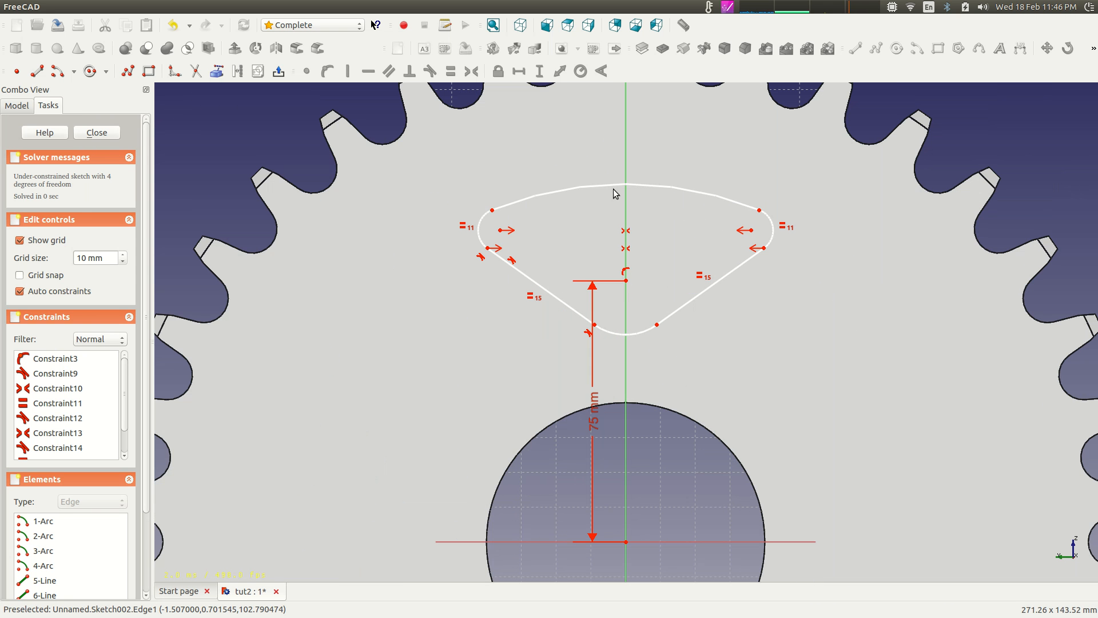
left_click(492, 210)
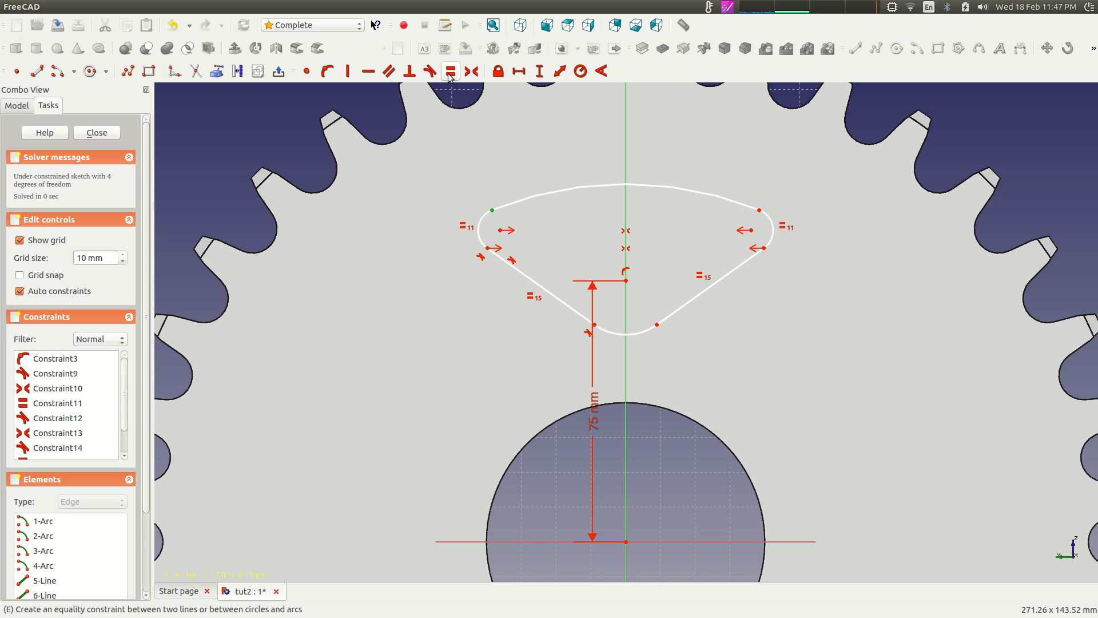
left_click(521, 74)
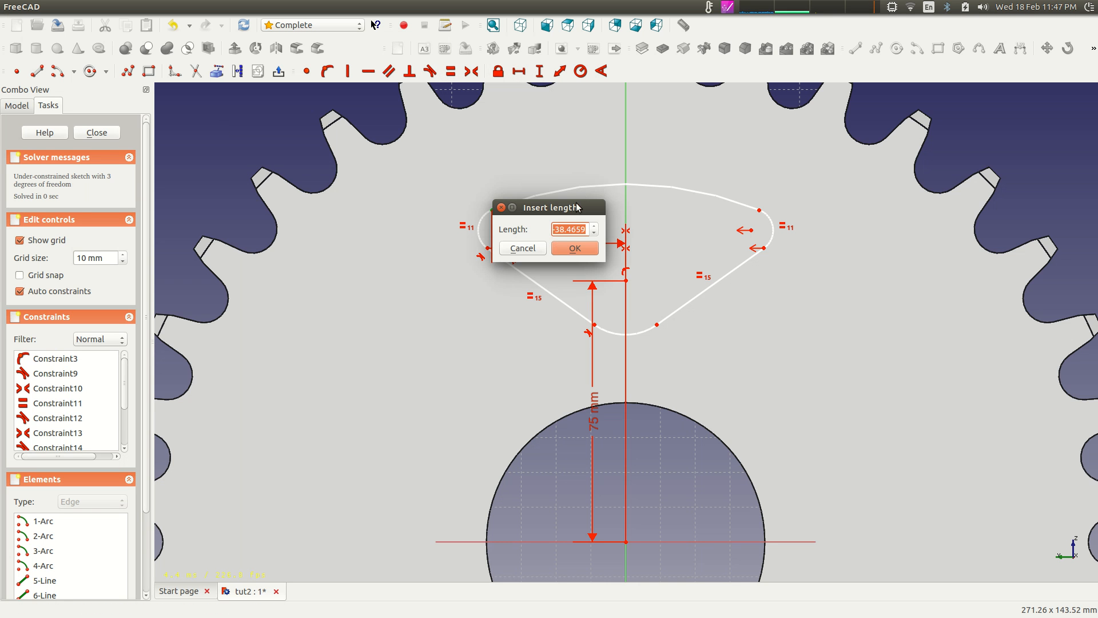
left_click(565, 231)
key("BackSpace")
key("BackSpace")
key("BackSpace")
type("45")
left_click(586, 248)
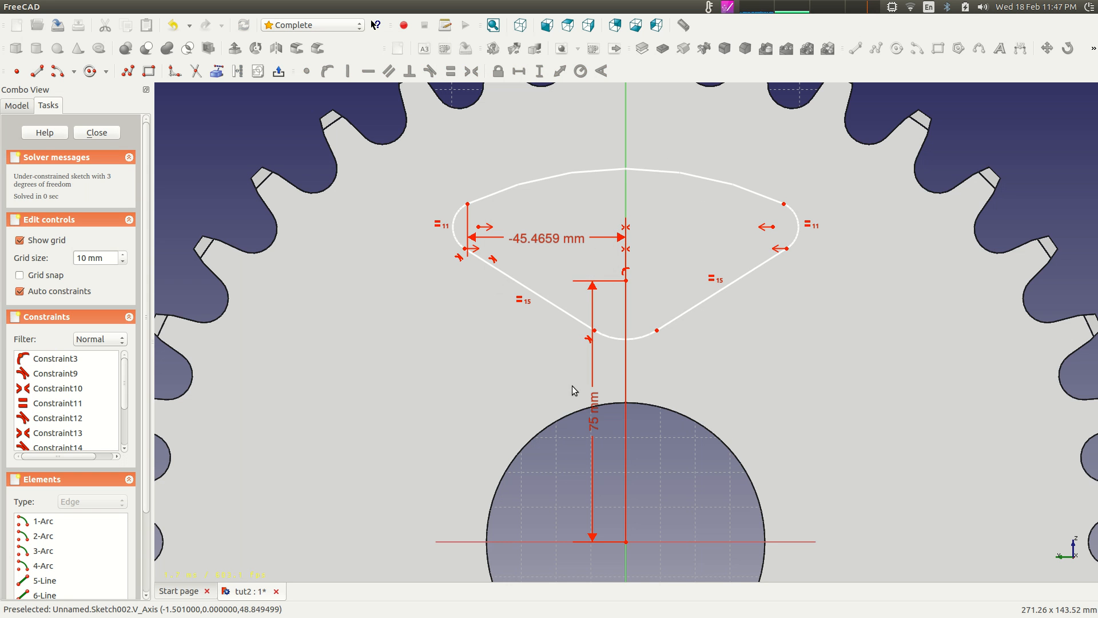
Dimension the left slanted line's length, accepting its drawn value
left_click(559, 309)
left_click(553, 76)
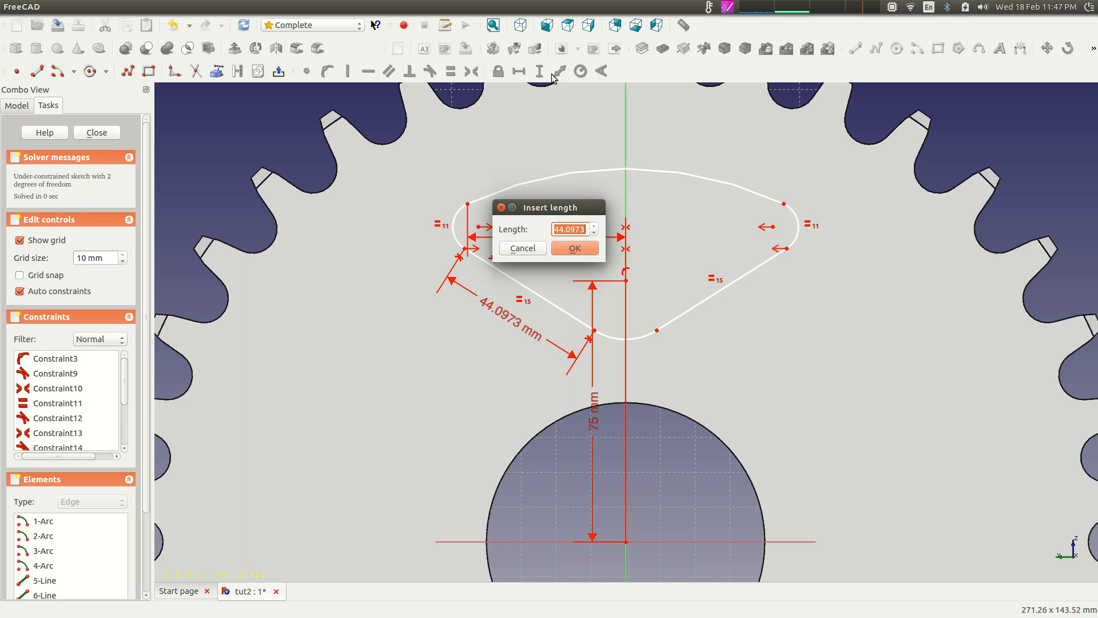
left_click(575, 248)
Lower the bottom arc slightly and dimension its right endpoint's vertical distance from the origin at the drawn value
mouse_move(631, 342)
left_mouse_down()
mouse_move(633, 359)
mouse_move(608, 325)
mouse_move(632, 368)
mouse_move(555, 337)
mouse_move(628, 363)
mouse_move(634, 347)
left_mouse_up()
left_click(663, 333)
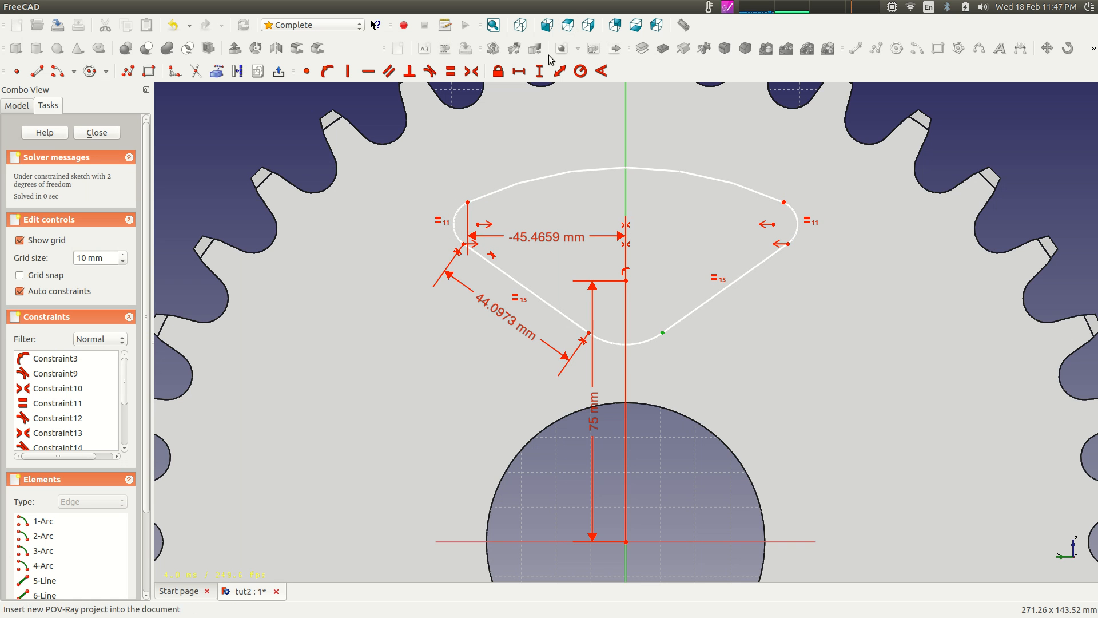
left_click(539, 71)
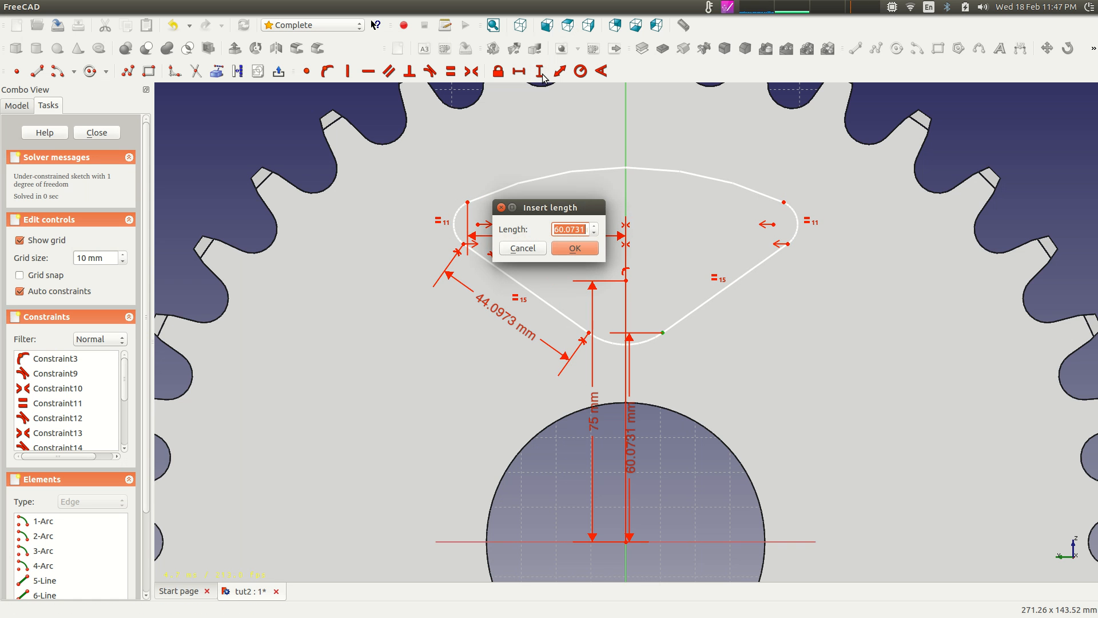
left_click(574, 247)
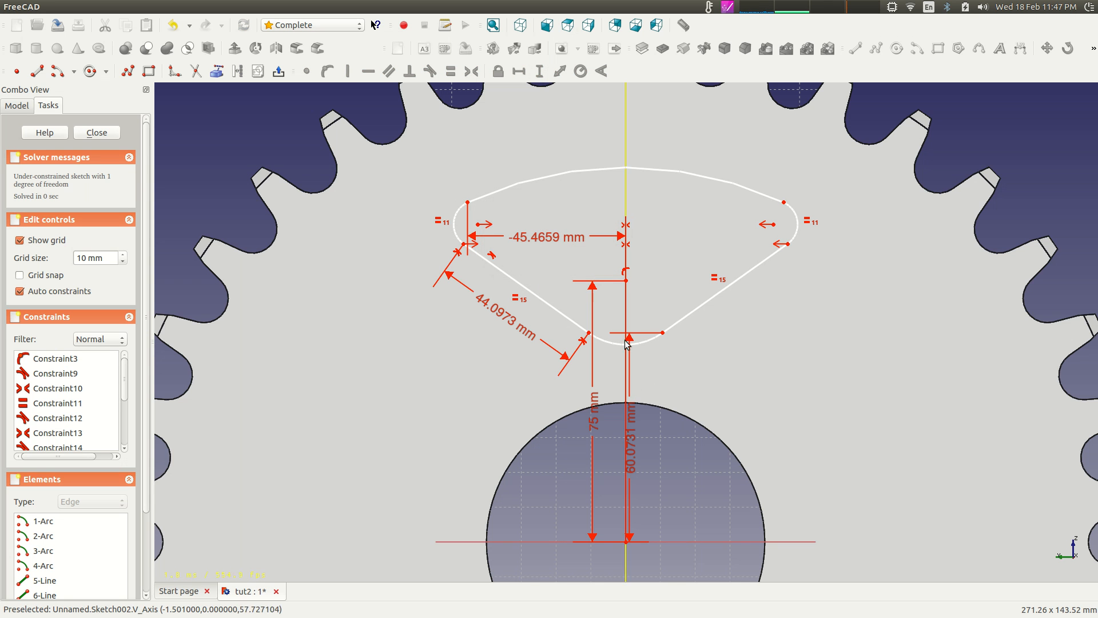
Enlarge the side arcs slightly freehand and dimension the upper arc's right endpoint vertically from the origin at its drawn value
mouse_move(773, 225)
left_mouse_down()
mouse_move(735, 227)
mouse_move(778, 229)
mouse_move(752, 238)
mouse_move(783, 227)
mouse_move(769, 238)
mouse_move(773, 223)
left_mouse_up()
left_click(784, 198)
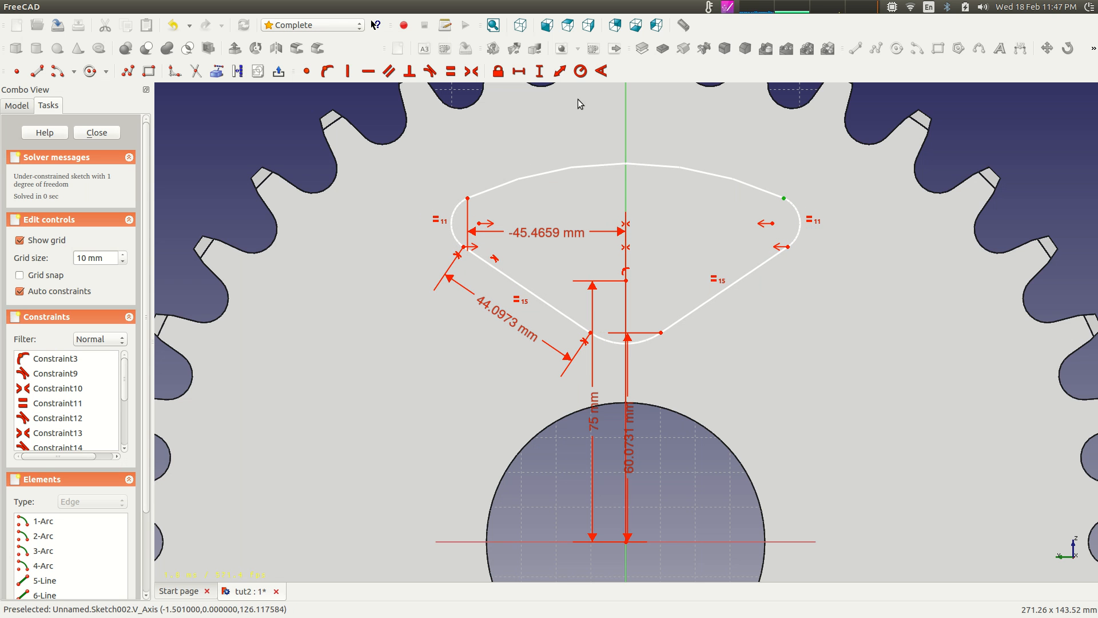
left_click(540, 71)
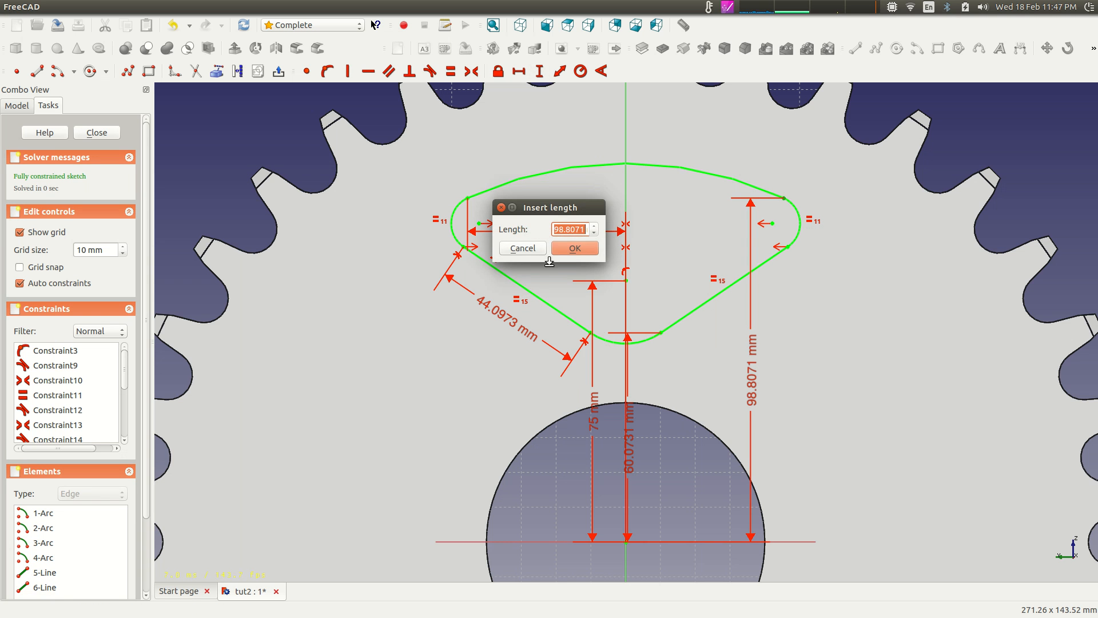
left_click(574, 248)
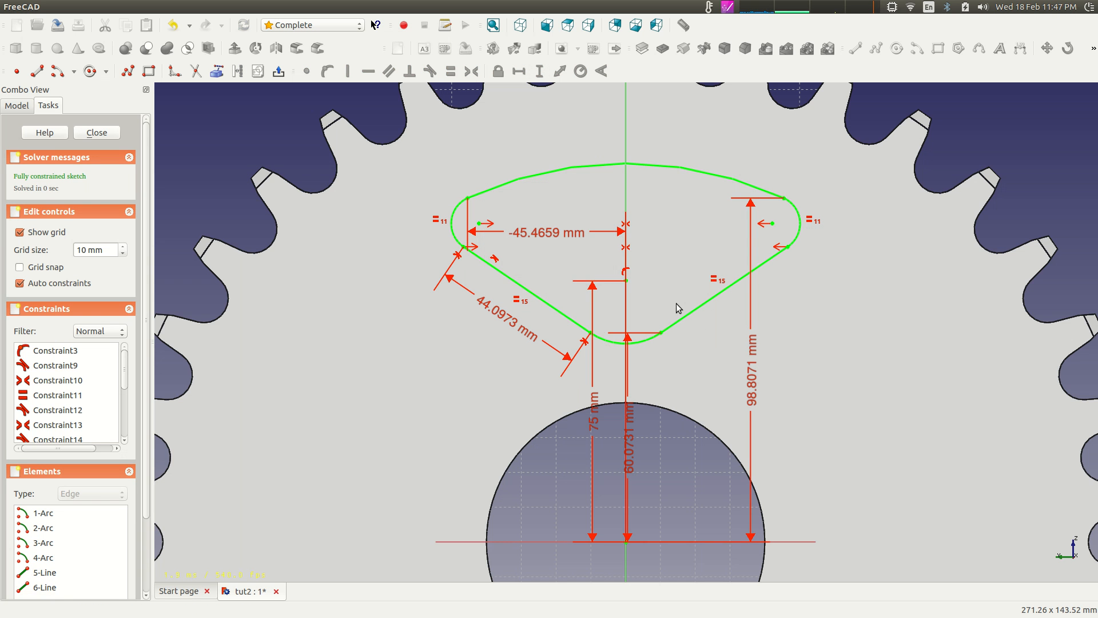
Move the three vertical dimensions and the horizontal dimension clear of the profile so they are readable
left_click_drag(753, 372, 957, 375)
left_click_drag(637, 438, 824, 439)
left_click_drag(589, 402, 364, 404)
left_click_drag(563, 226, 559, 122)
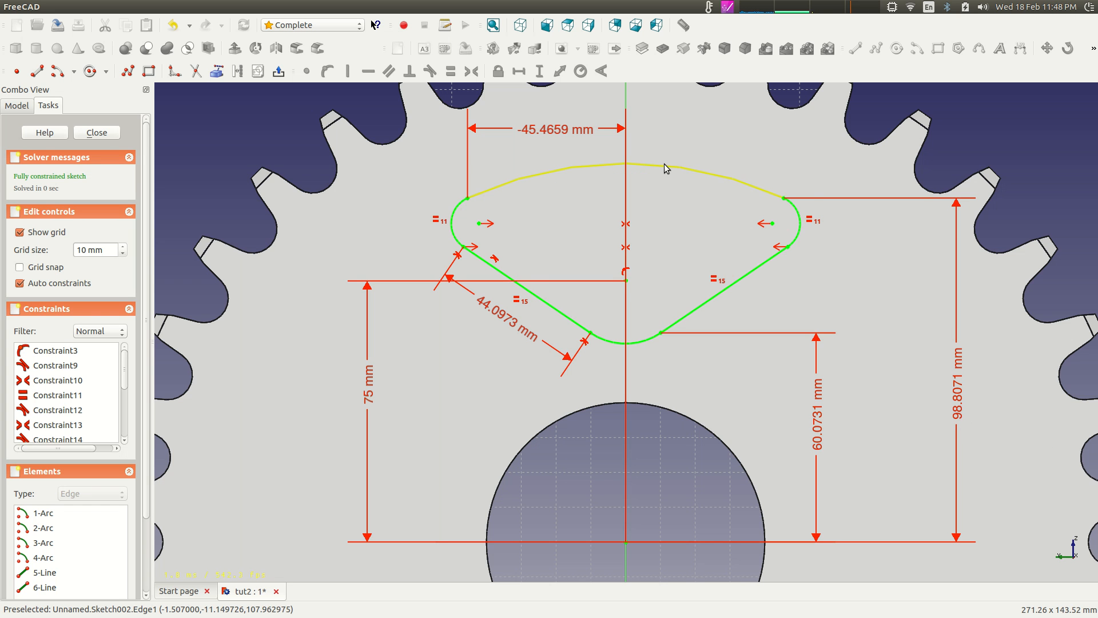
Replace the vertical dimension of the upper arc's right endpoint with a radius dimension on the upper arc, accepting its drawn value
left_click(959, 394)
key("Delete")
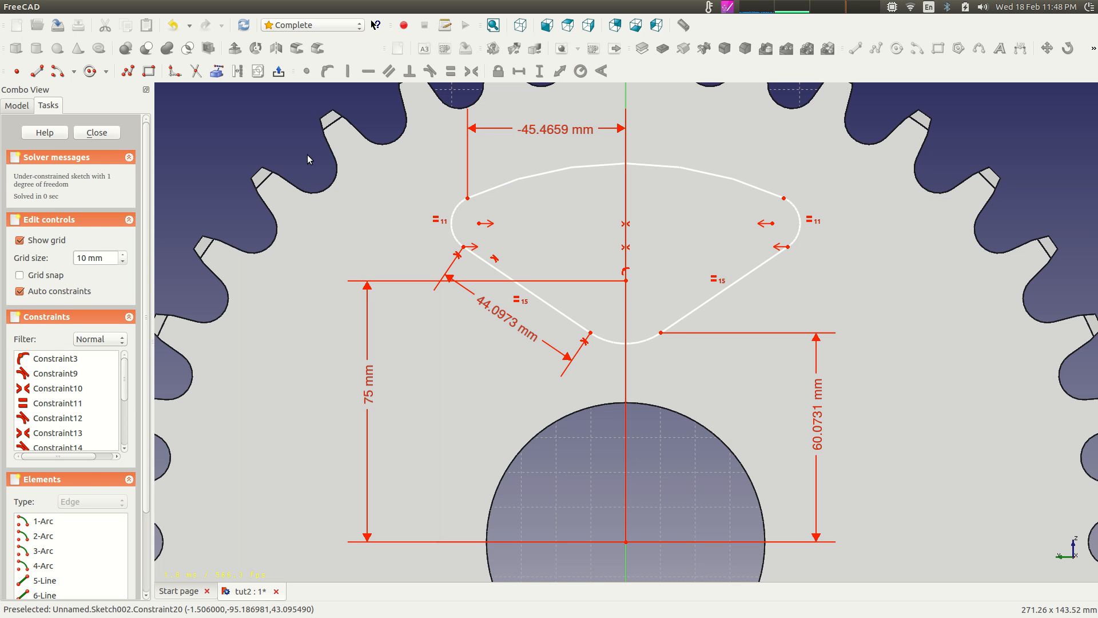
left_click(582, 166)
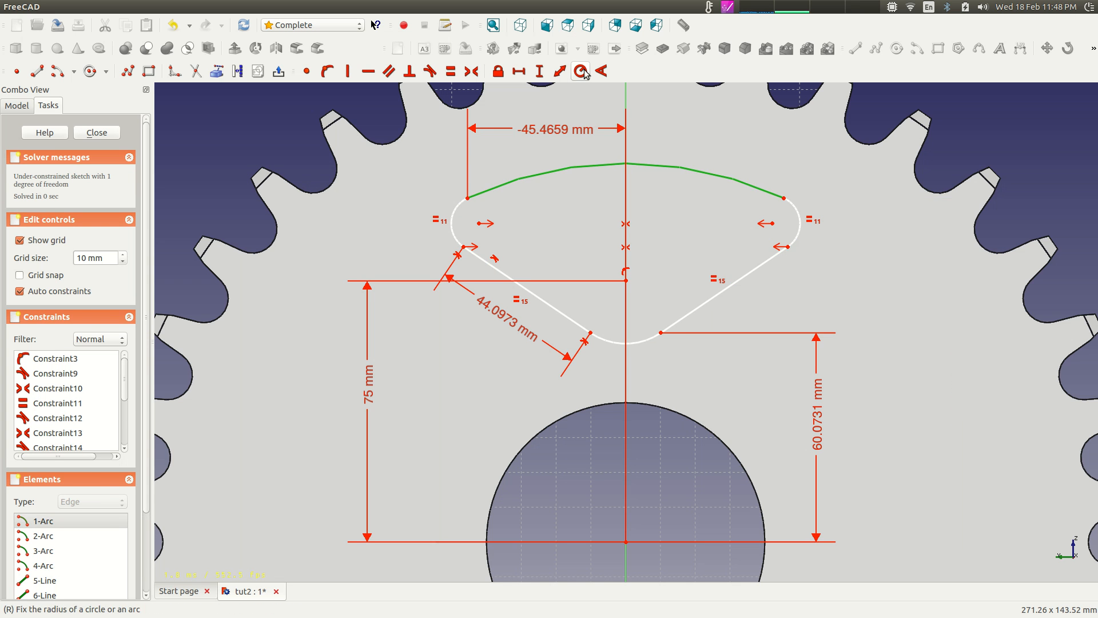
left_click(581, 71)
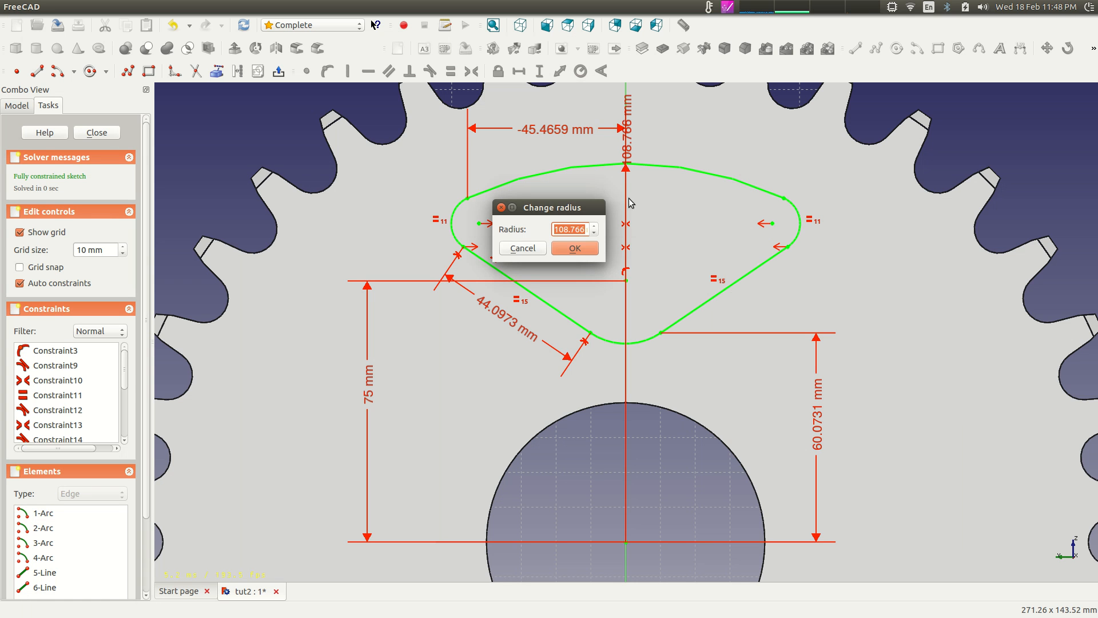
left_click(575, 249)
left_click_drag(728, 169, 643, 83)
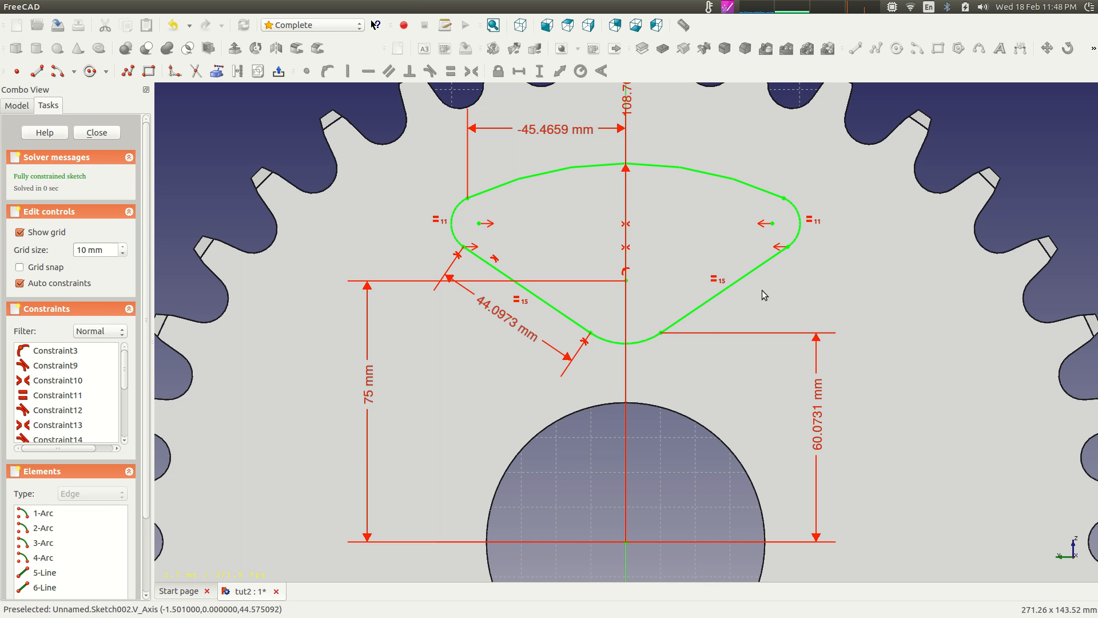
scroll(699, 349, "down", 3)
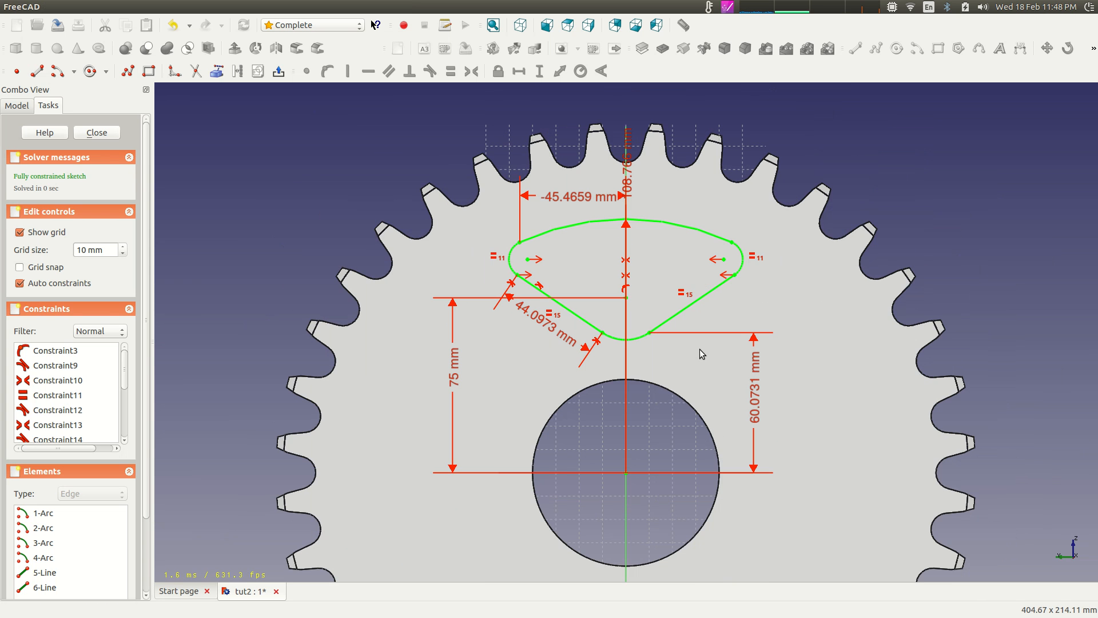
scroll(700, 348, "up", 3)
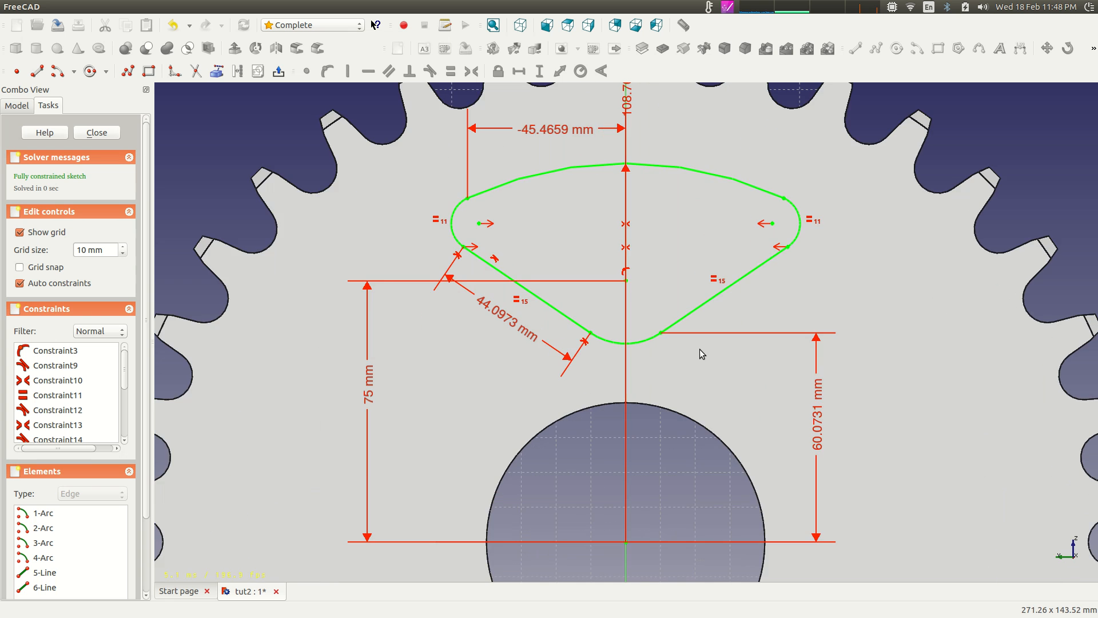
scroll(700, 348, "down", 1)
scroll(700, 343, "up", 2)
scroll(701, 342, "down", 4)
scroll(700, 342, "up", 2)
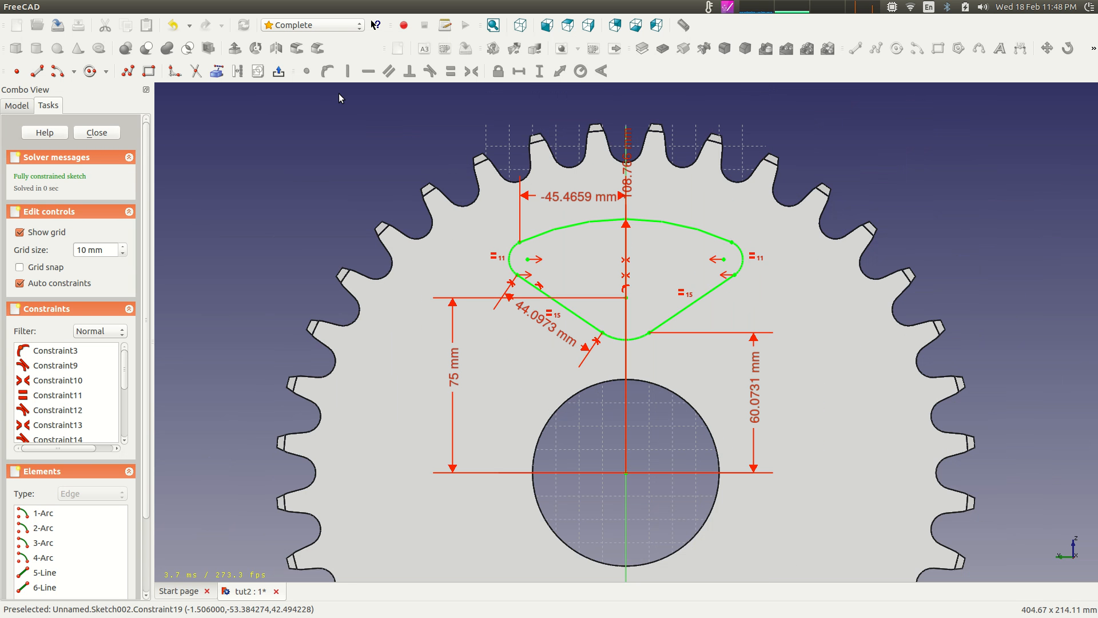
Close the cut-out sketch and pocket its profile through the gear with the Dimension type and a length of 5 mm
left_click(96, 133)
left_click(84, 238)
left_click(66, 201)
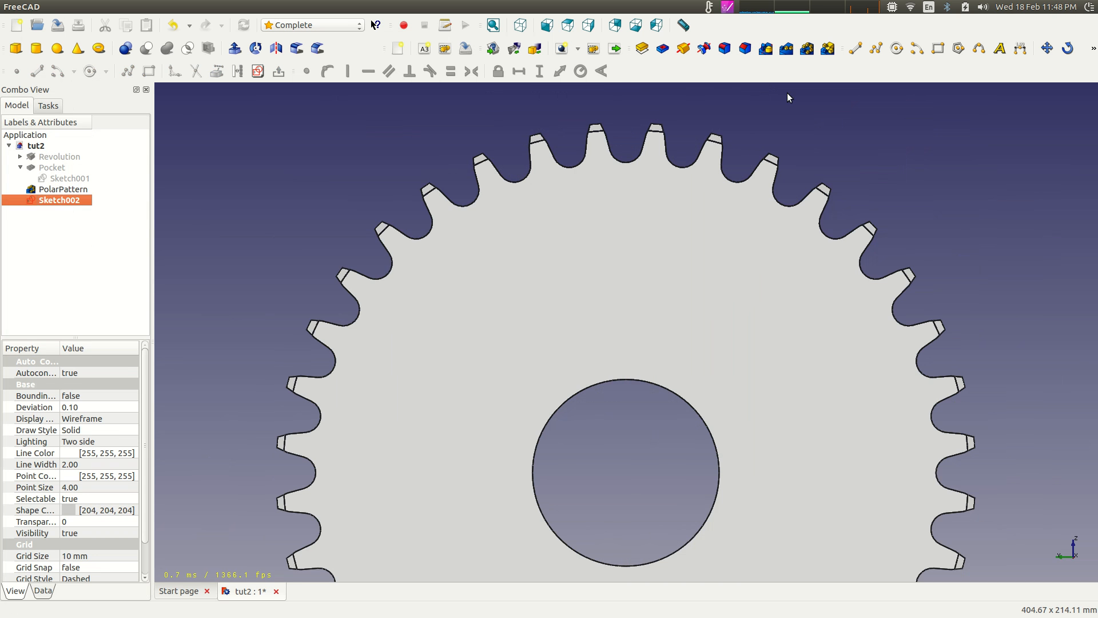
left_click(663, 49)
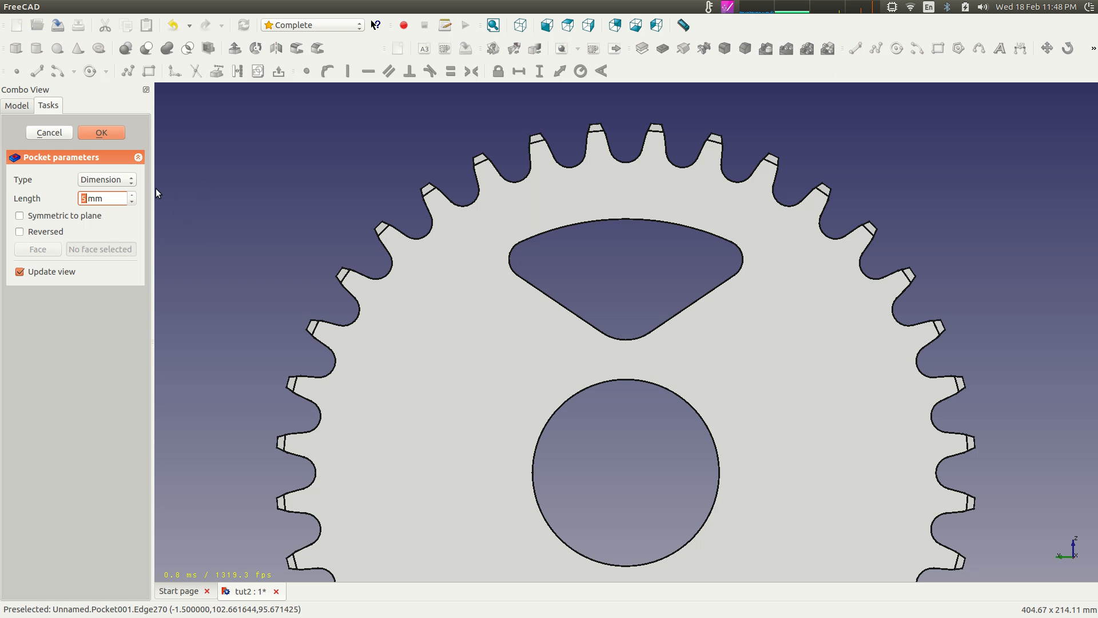
left_click(130, 183)
left_click(125, 194)
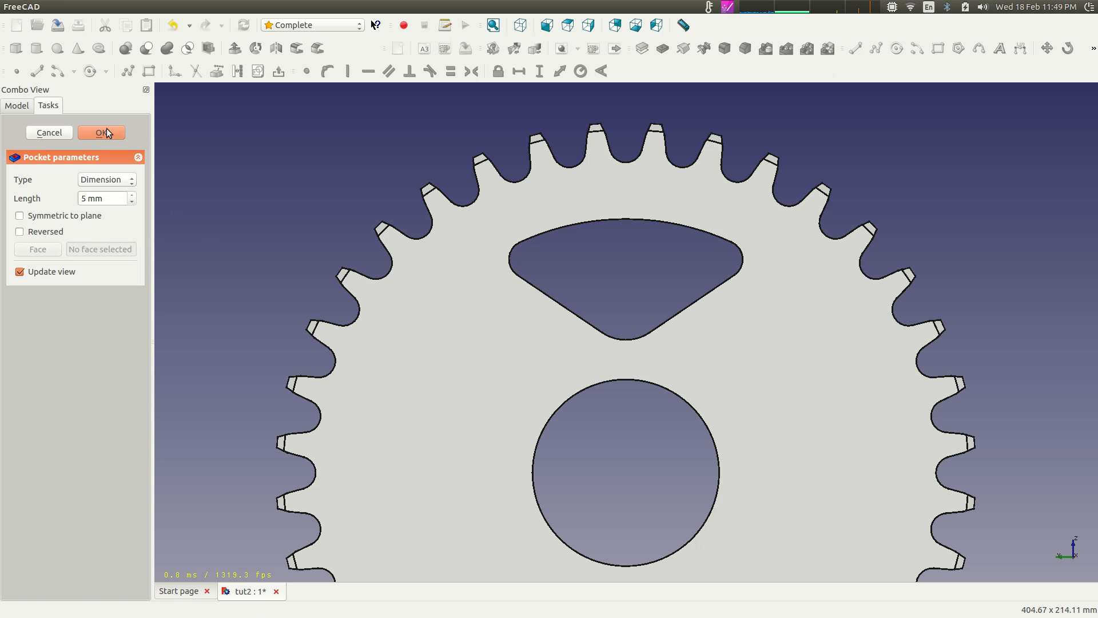
key("Return")
Create a polar pattern of the cut-out pocket (Pocket001) with 5 occurrences over 360° around the normal sketch axis
middle_click_drag(263, 169, 329, 212)
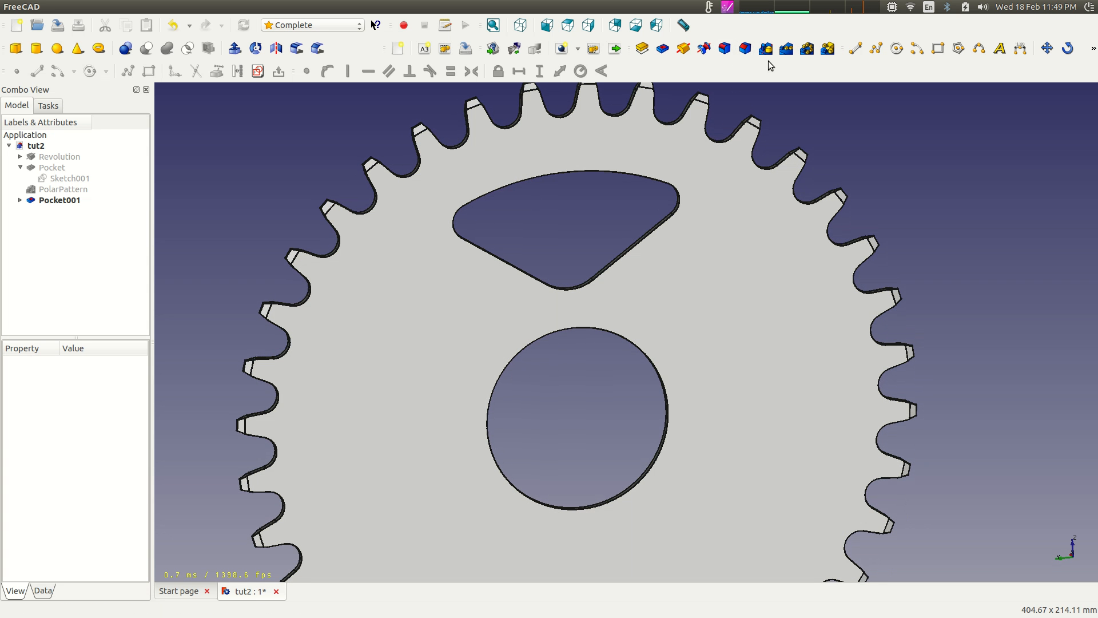
left_click(807, 50)
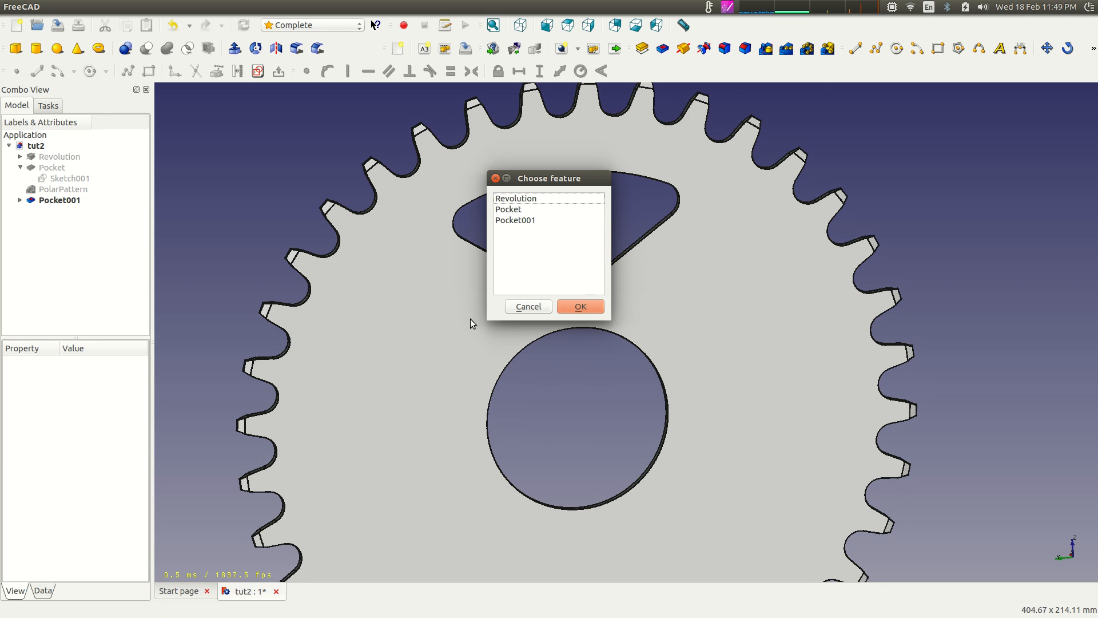
left_click(516, 221)
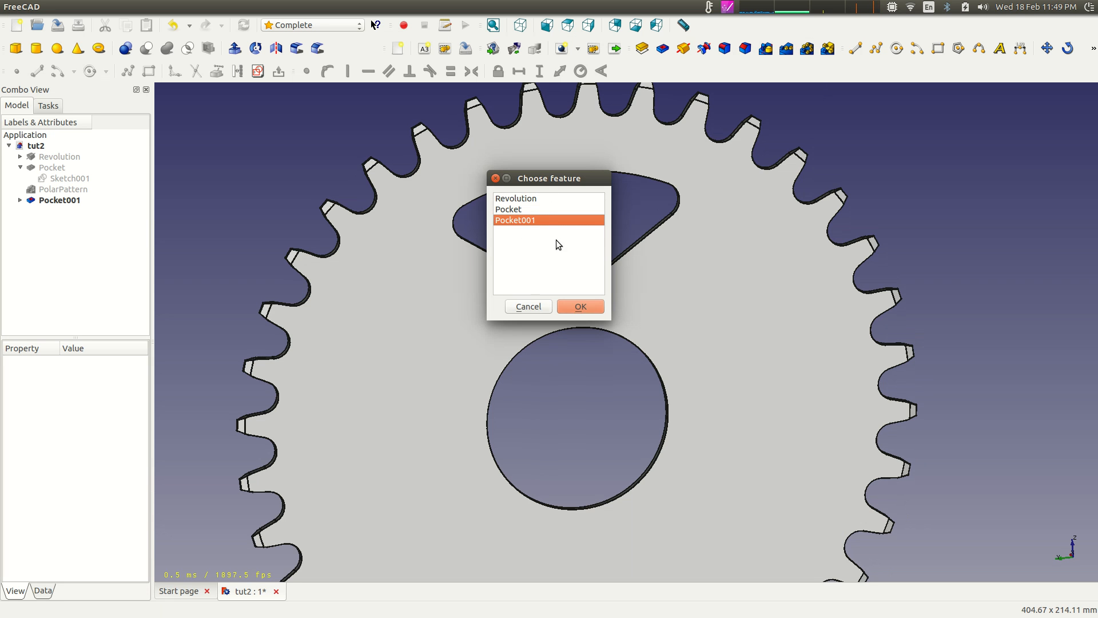
left_click(579, 304)
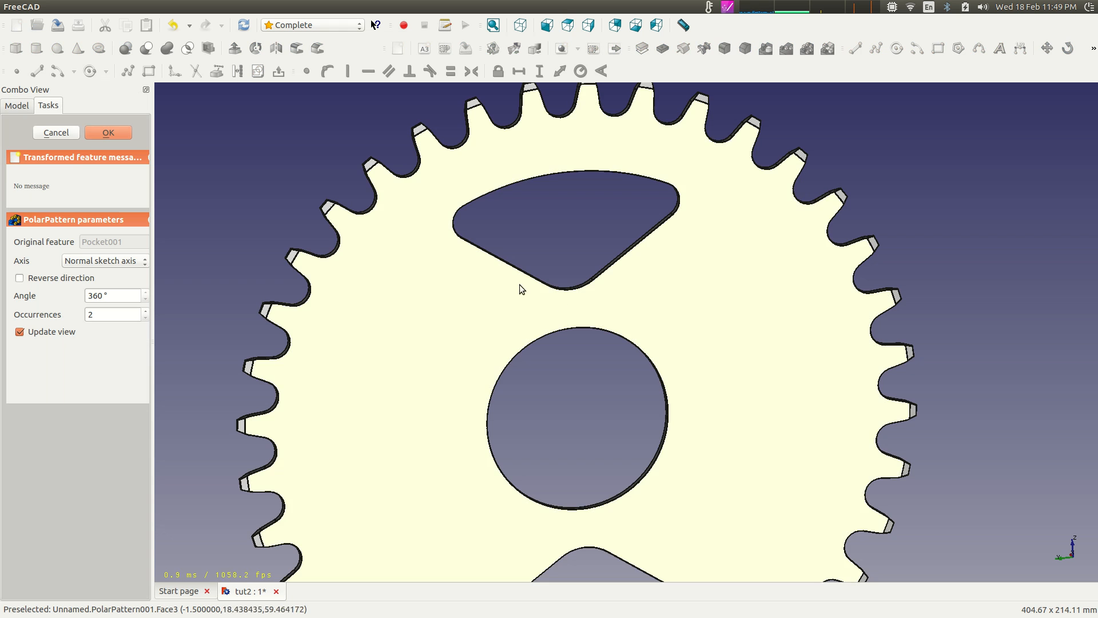
scroll(276, 282, "down", 3)
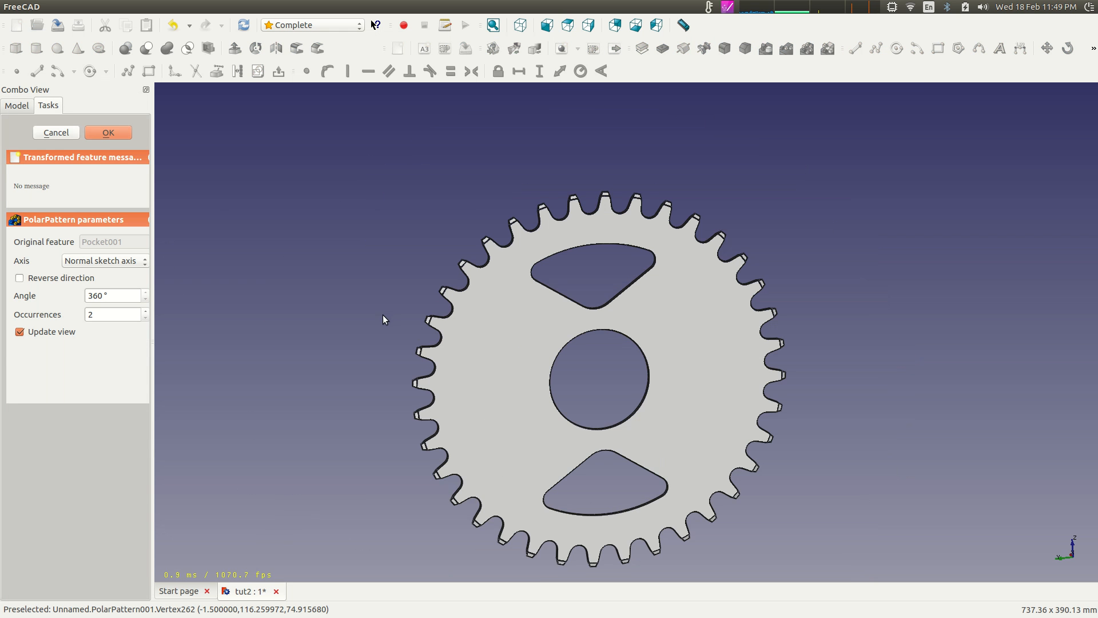
middle_click_drag(383, 316, 314, 236)
left_click_drag(105, 315, 59, 311)
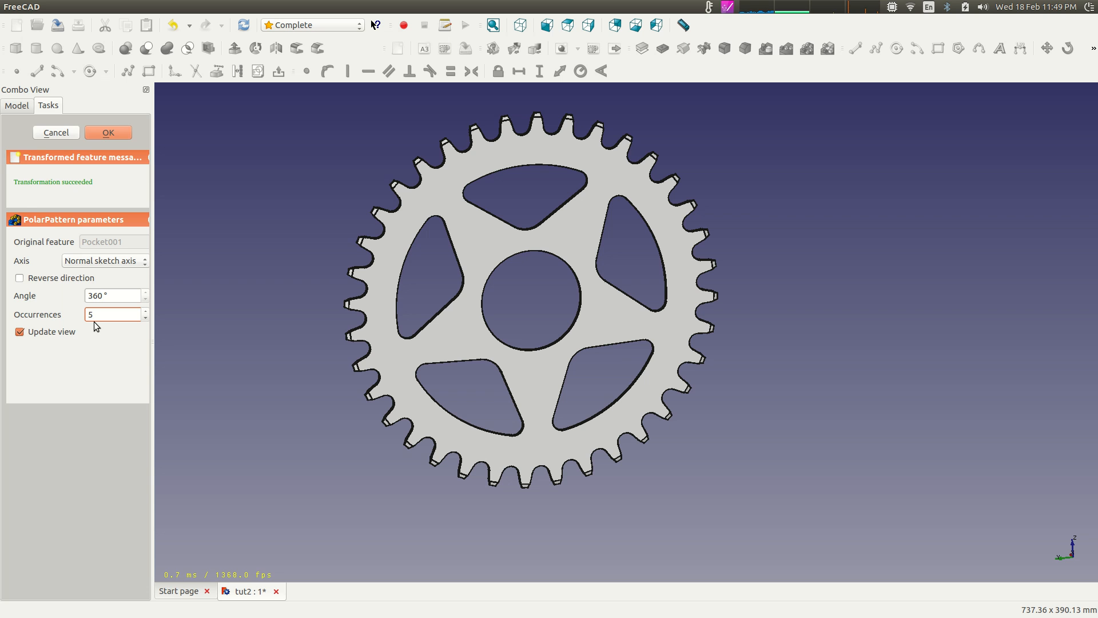
key("Return")
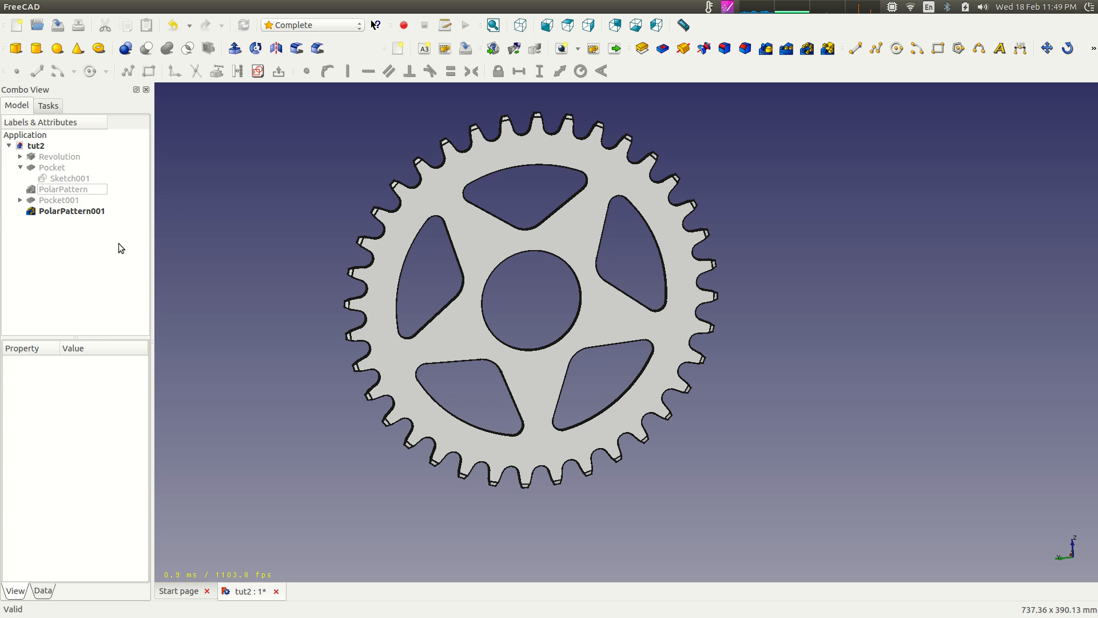
Inspect the patterned cut-outs around the gear up close and from a slightly tilted angle
left_click(91, 213)
left_click(182, 234)
middle_click_drag(329, 235, 308, 194)
scroll(543, 273, "up", 1)
scroll(543, 273, "up", 1)
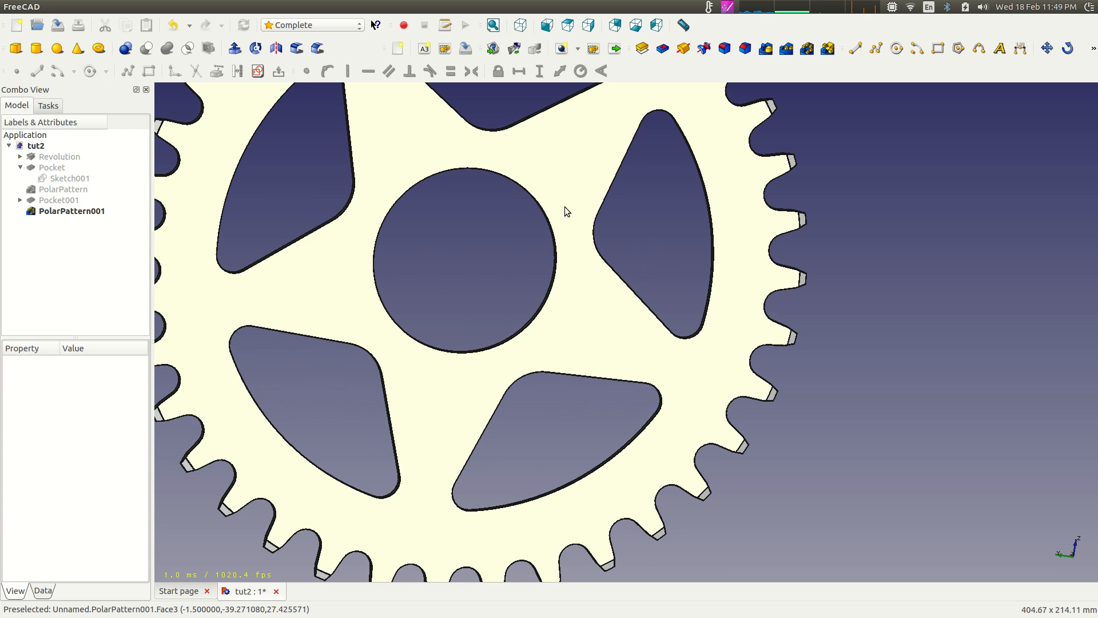
scroll(479, 268, "down", 1)
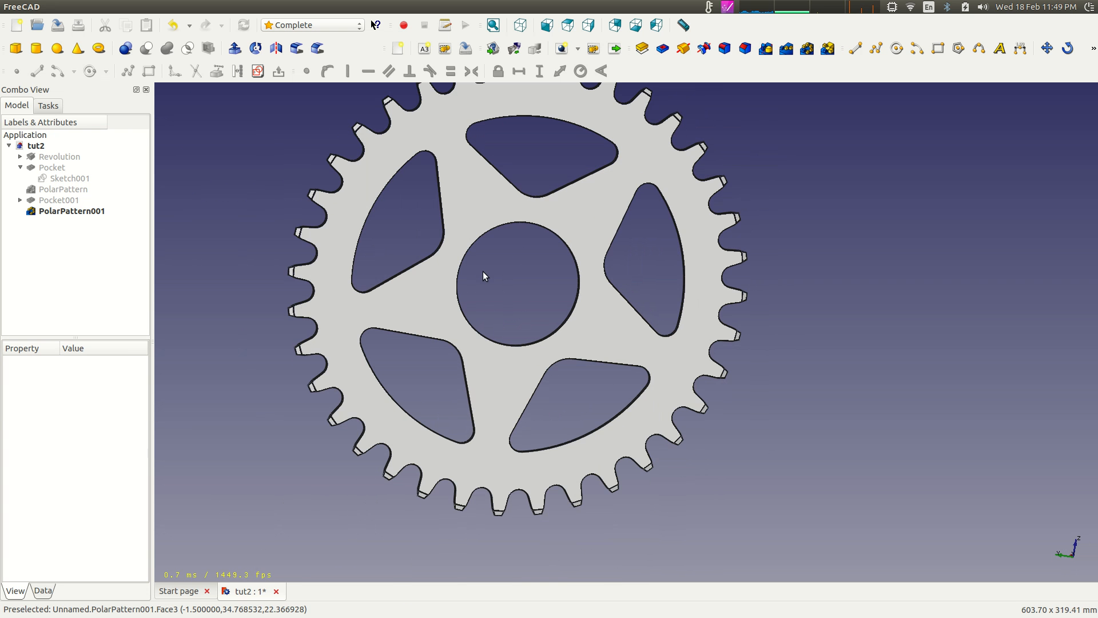
middle_click_drag(483, 272, 494, 318)
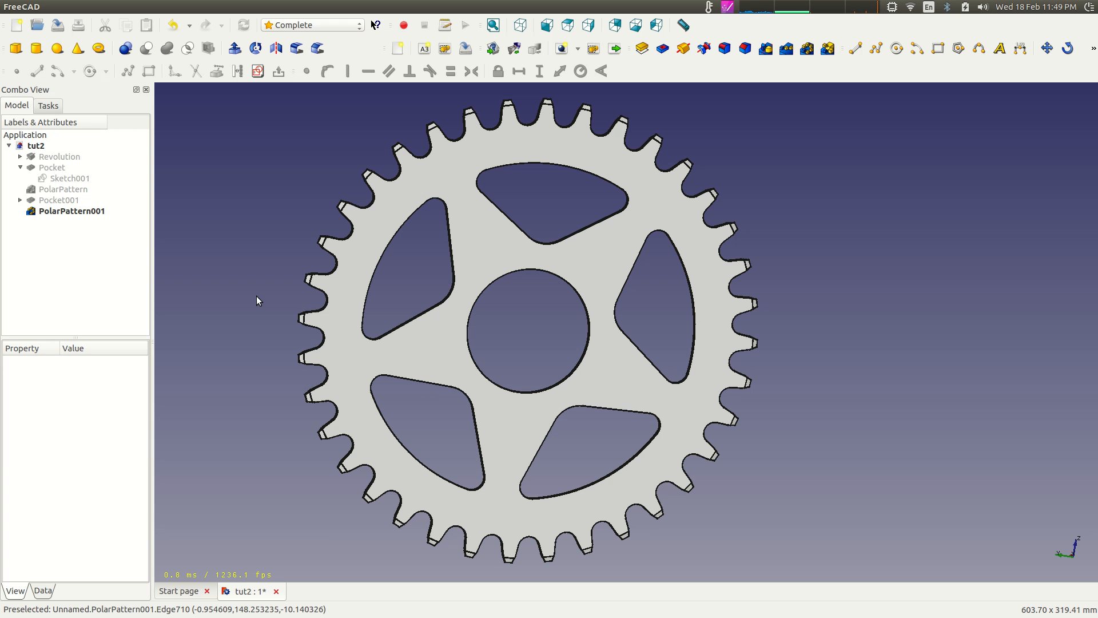
Reopen Sketch002, the cut-out profile under Pocket001, for editing with the whole profile in view
left_click(55, 201)
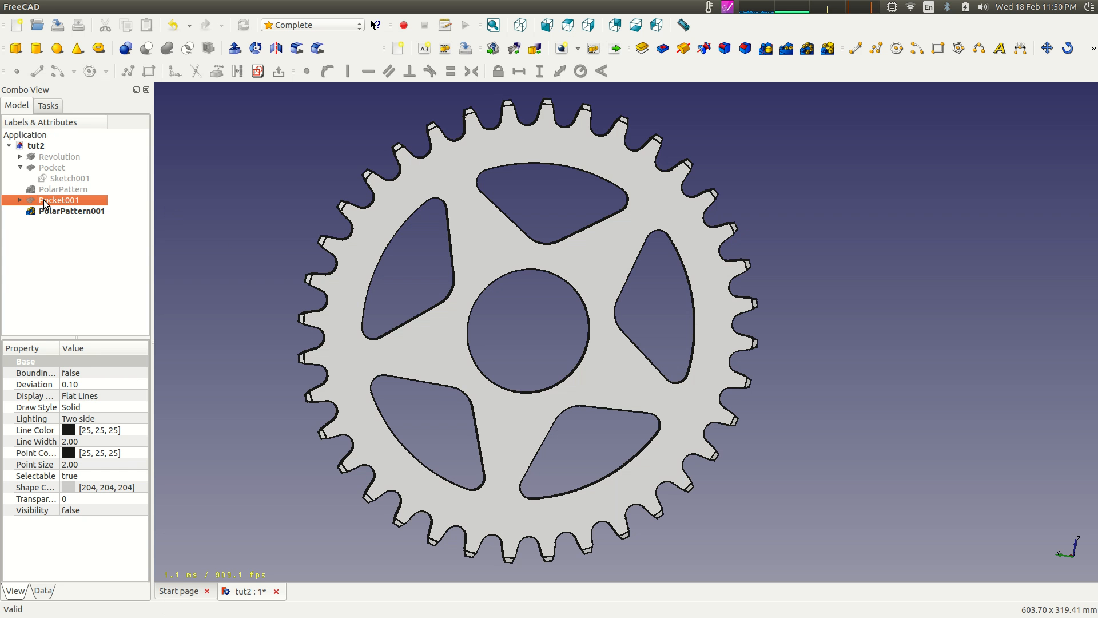
left_click(20, 199)
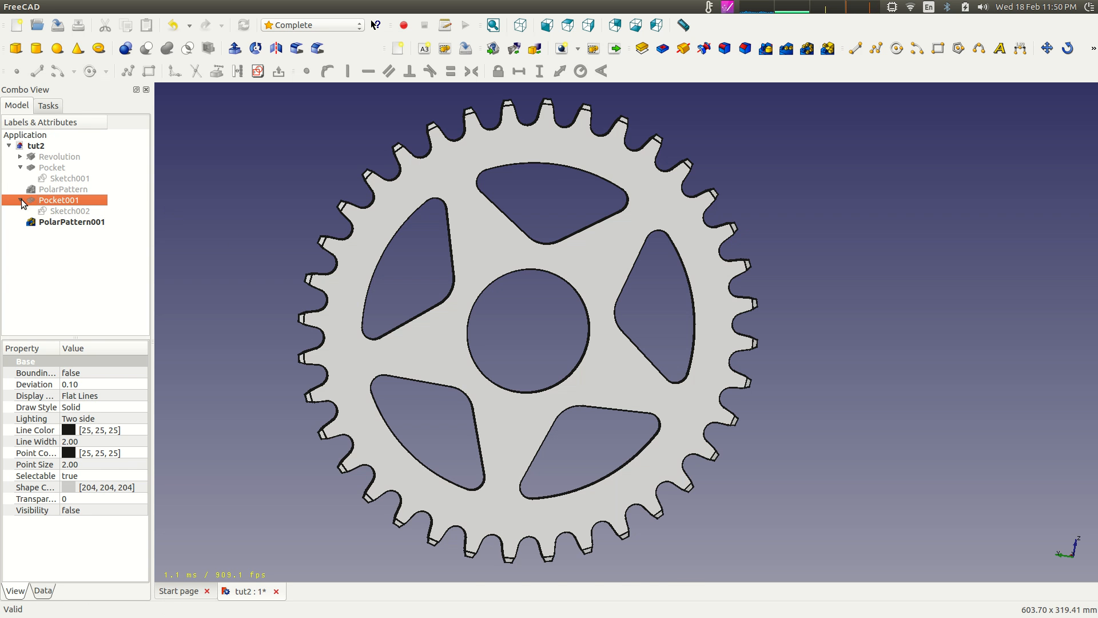
double_click(57, 211)
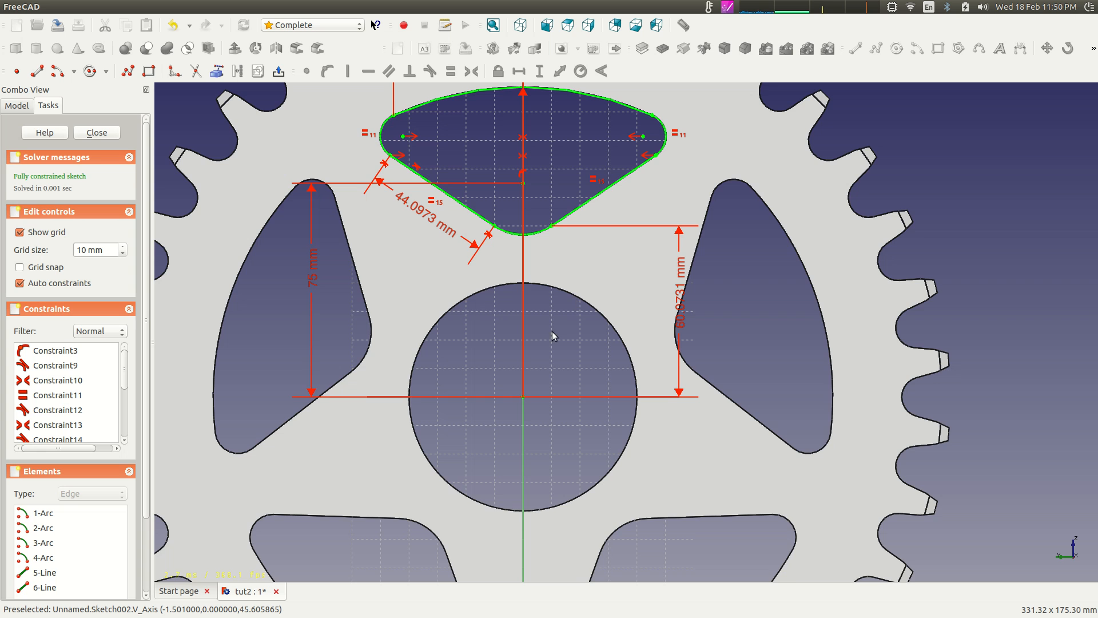
middle_click_drag(553, 339, 551, 369)
scroll(568, 430, "down", 2)
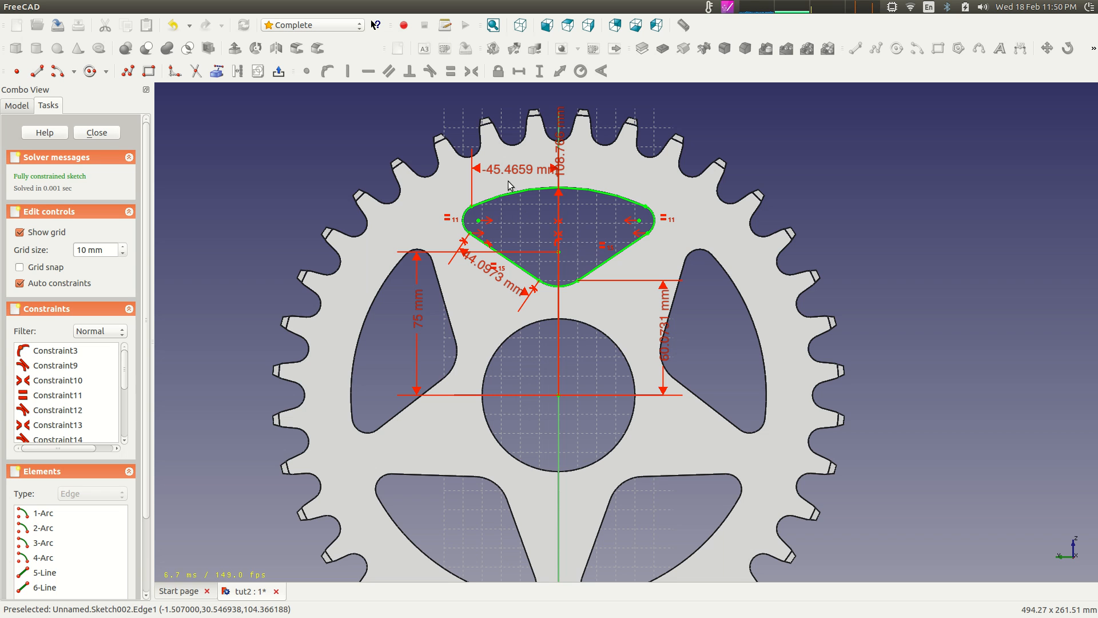
Try to set the upper arc's left endpoint horizontal dimension to 30 mm, and try again to shorten it with a smaller negative value
double_click(543, 165)
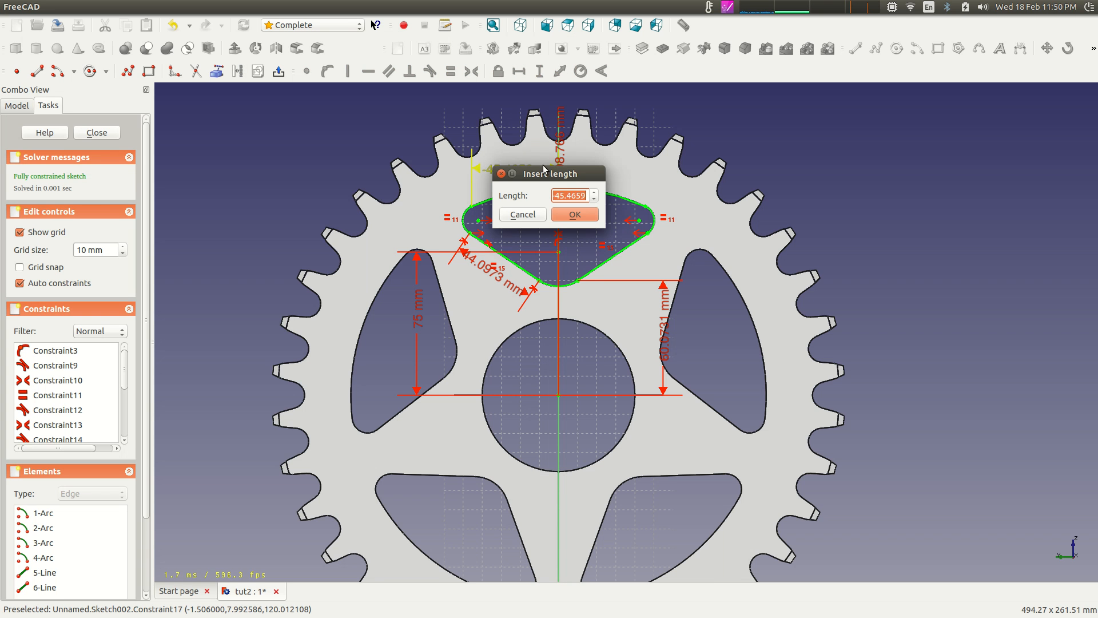
type("30 mm")
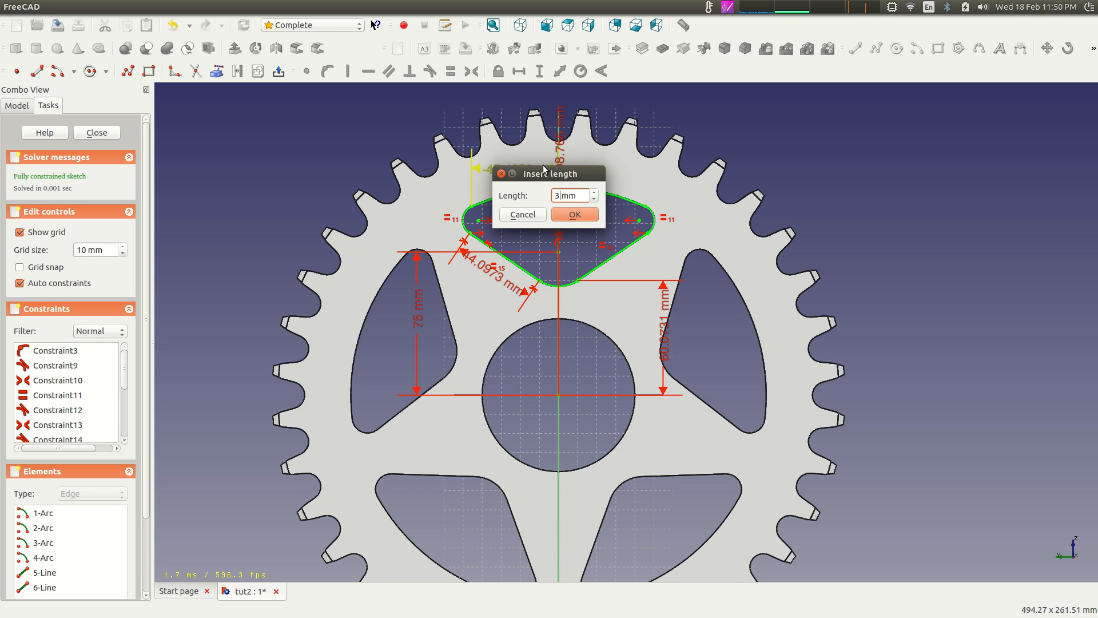
left_click(574, 213)
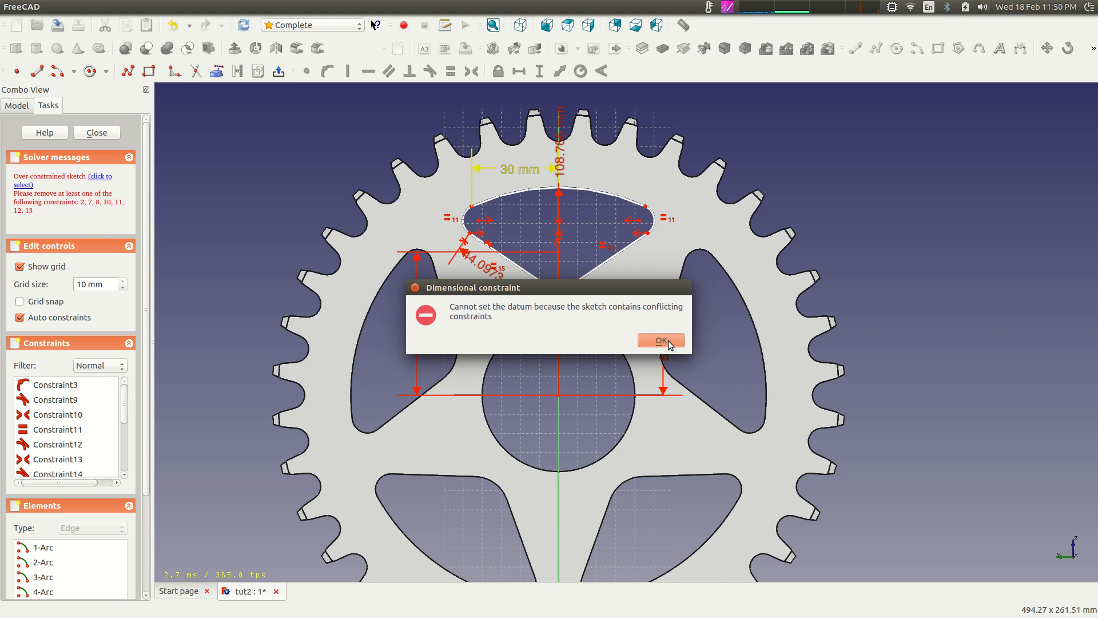
left_click(648, 336)
double_click(513, 170)
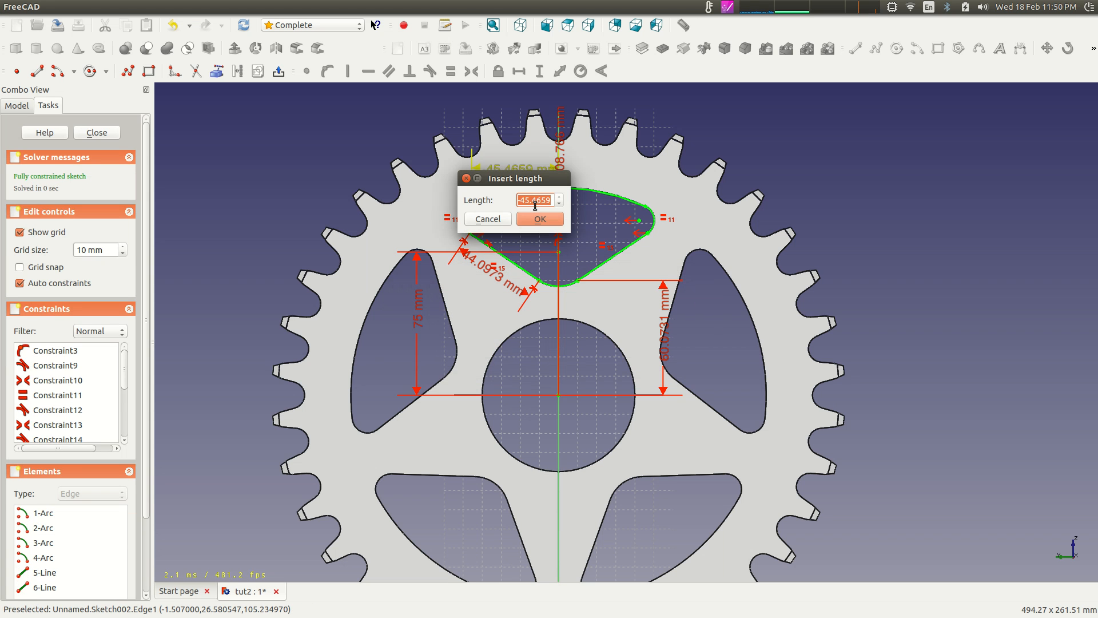
double_click(524, 200)
type("45")
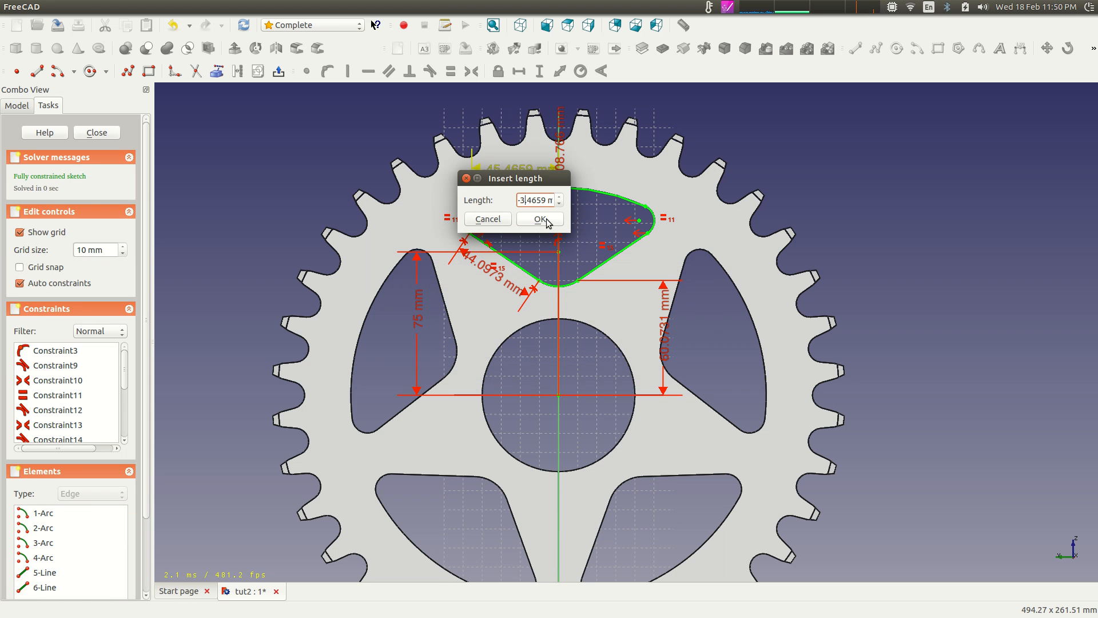
left_click(540, 219)
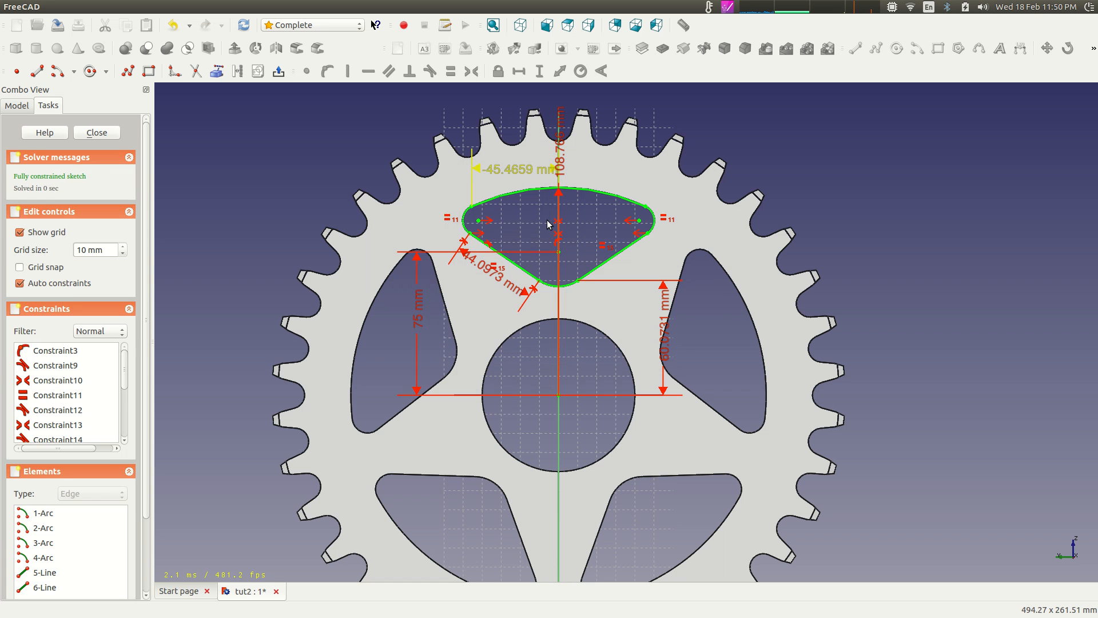
left_click(657, 337)
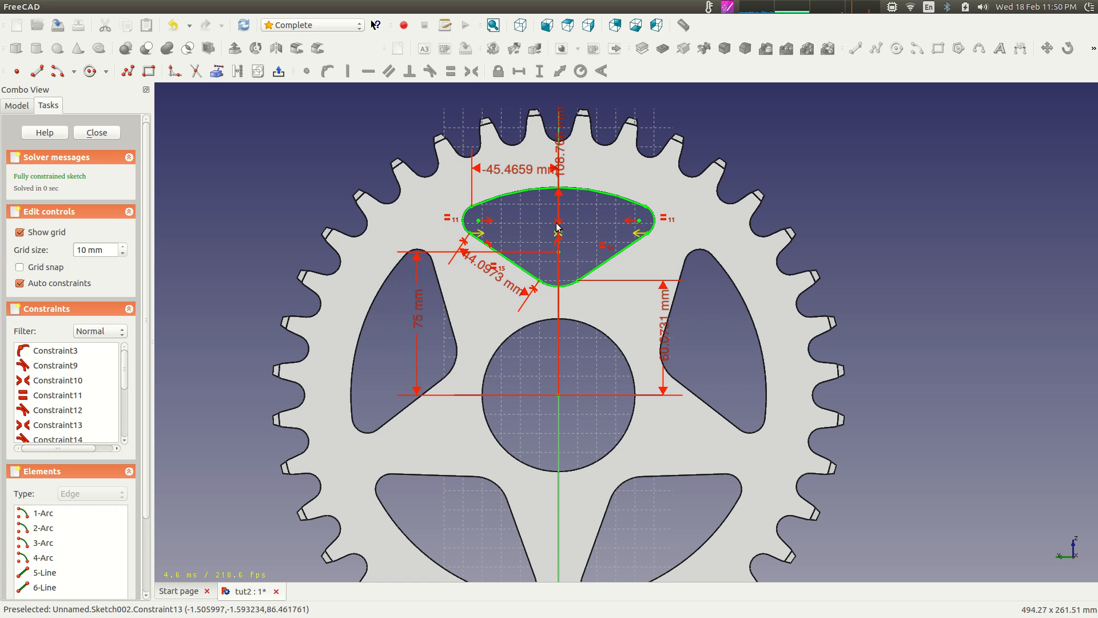
double_click(518, 170)
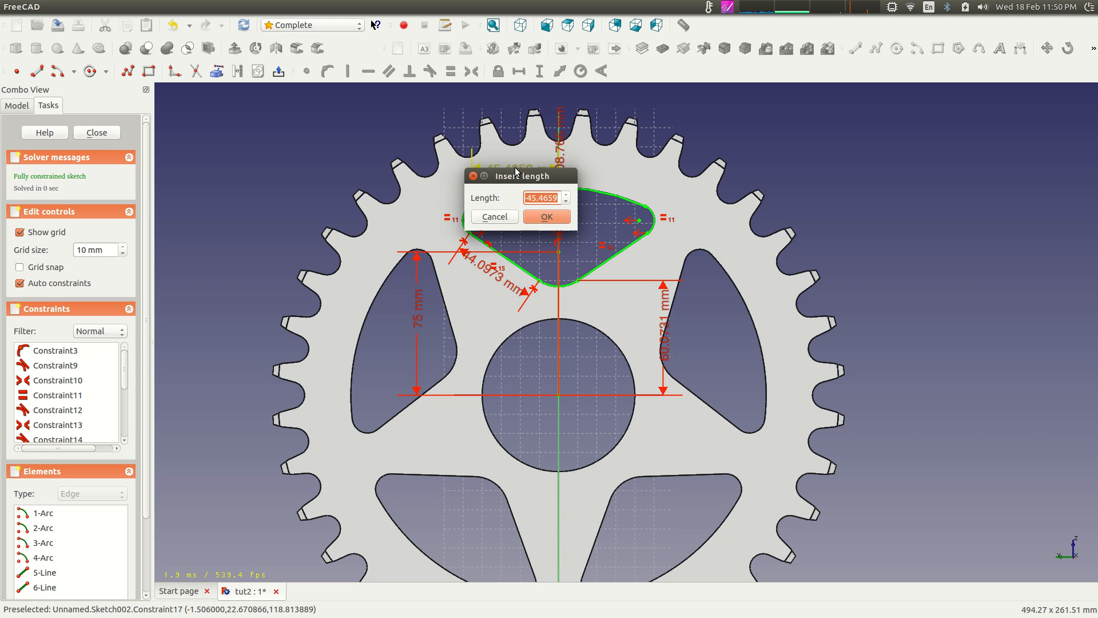
left_click(558, 219)
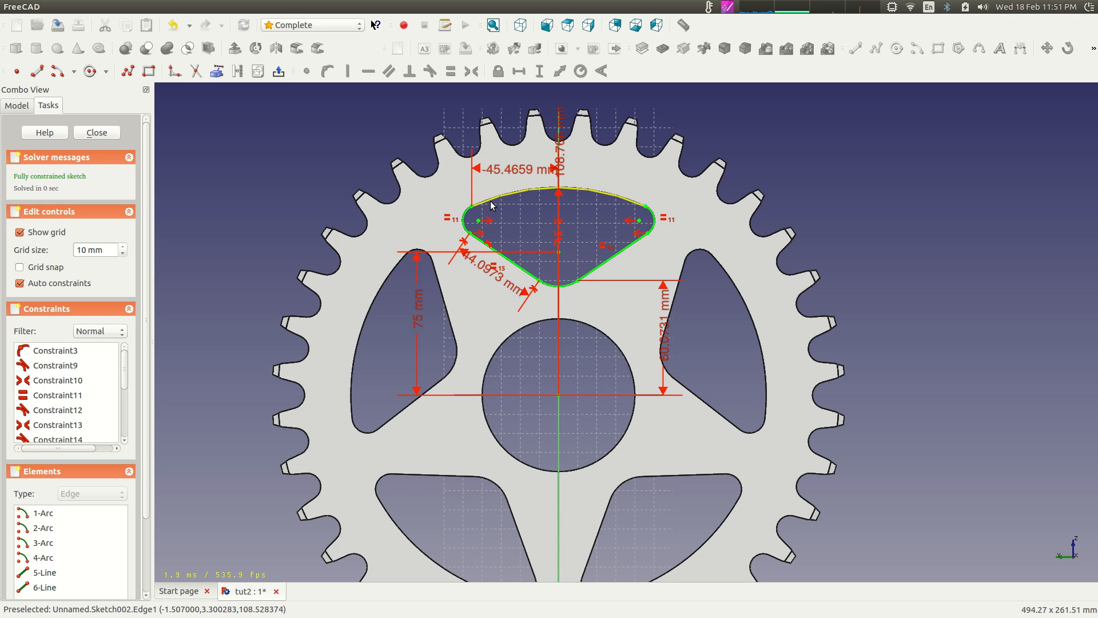
Delete the horizontal dimension of the upper arc's left endpoint and narrow the profile freehand to about 44.7 mm on each side of centre
left_click(500, 170)
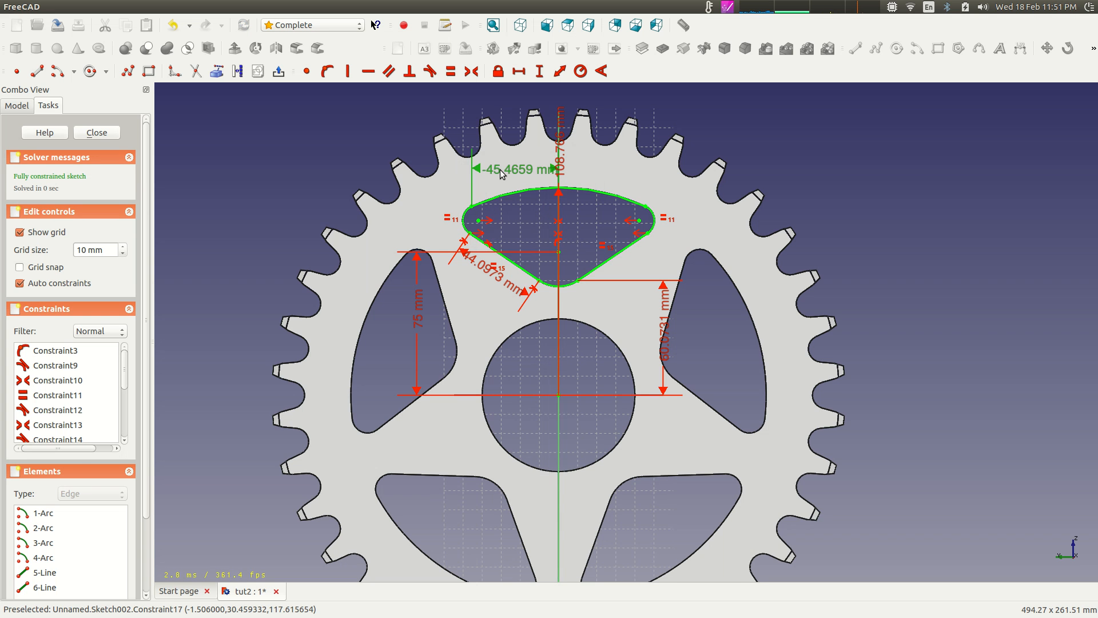
key("Delete")
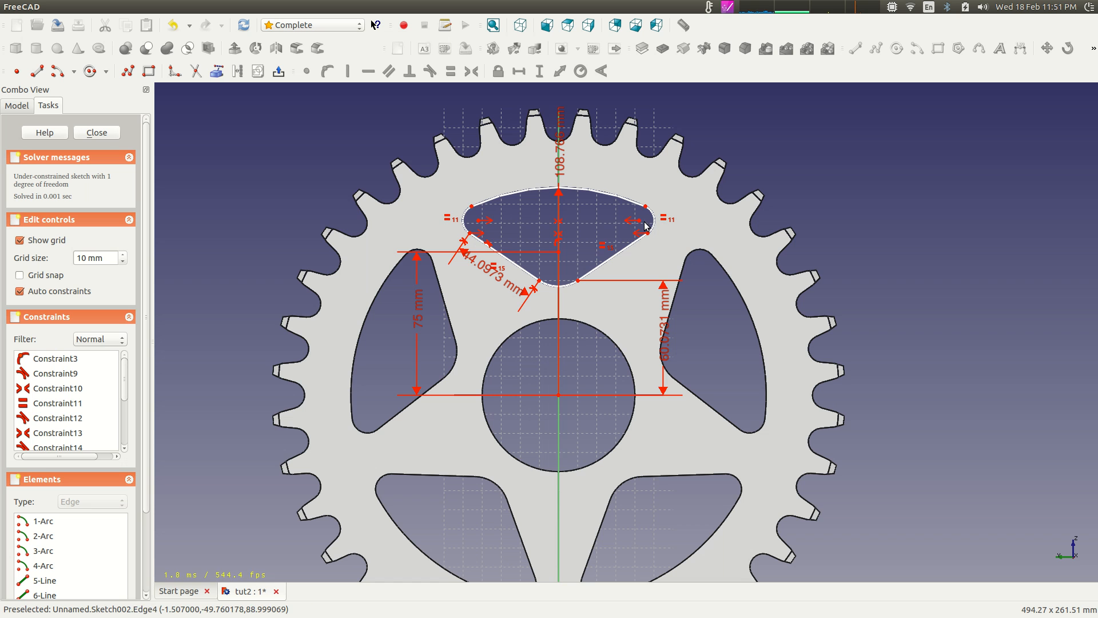
left_click_drag(640, 222, 614, 214)
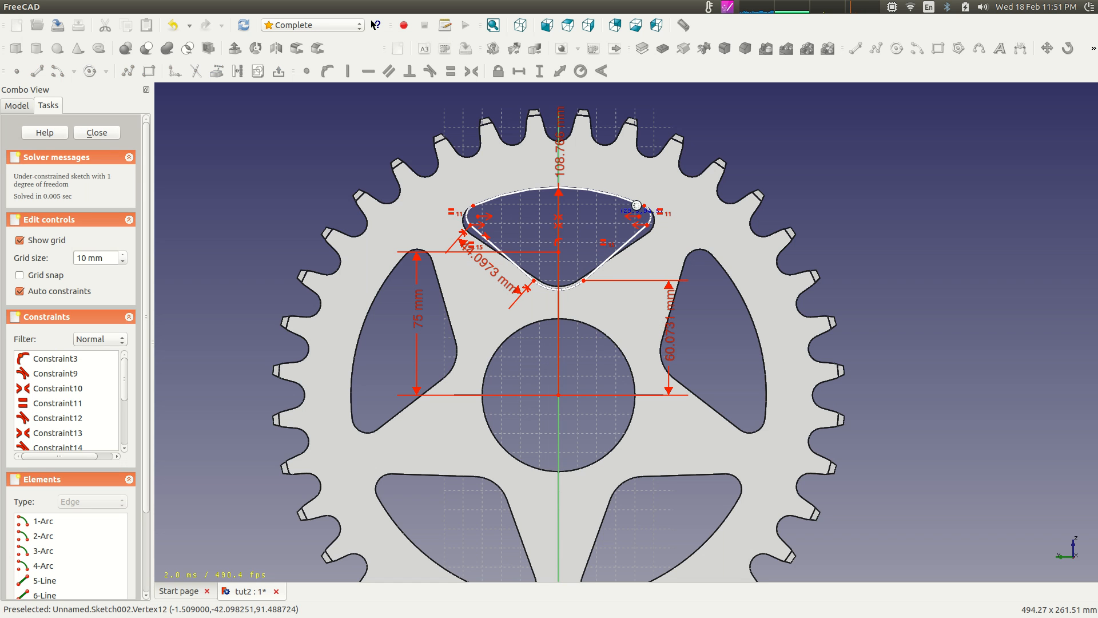
left_click_drag(645, 209, 619, 201)
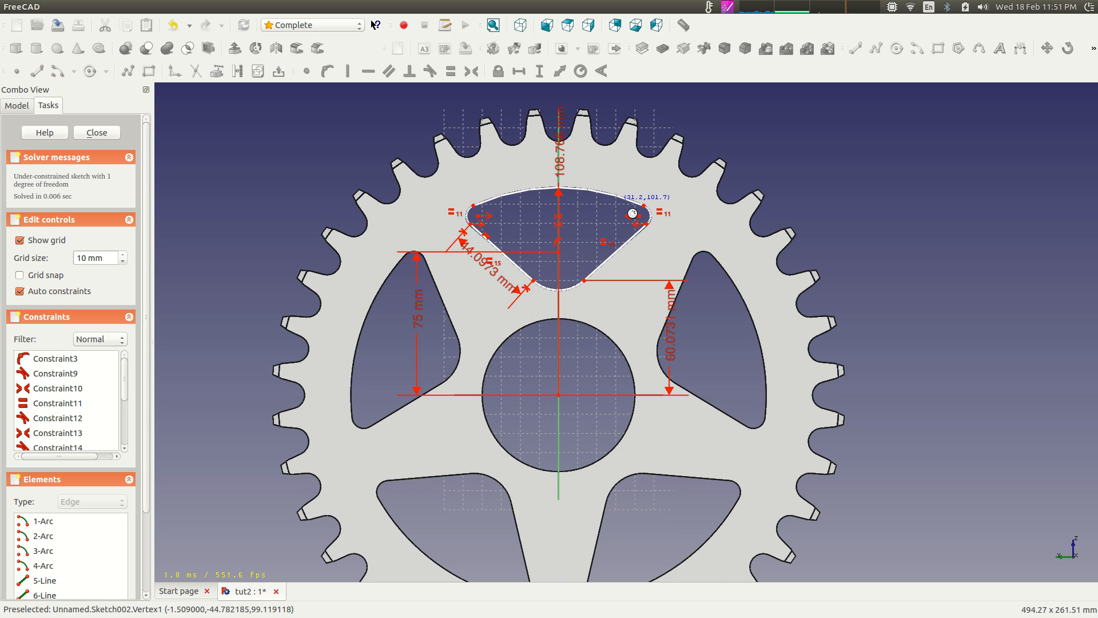
left_click_drag(629, 214, 645, 211)
Dimension the upper arc's right endpoint horizontally from the vertical axis and try to set the distance to 40 mm
left_click(645, 207)
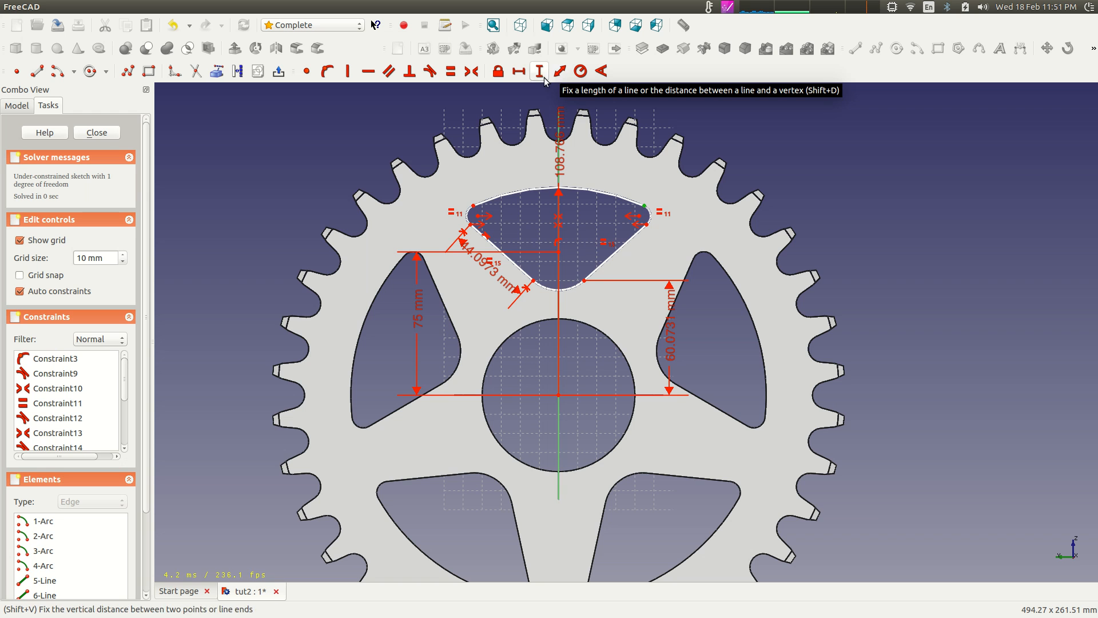
left_click(517, 74)
type("40")
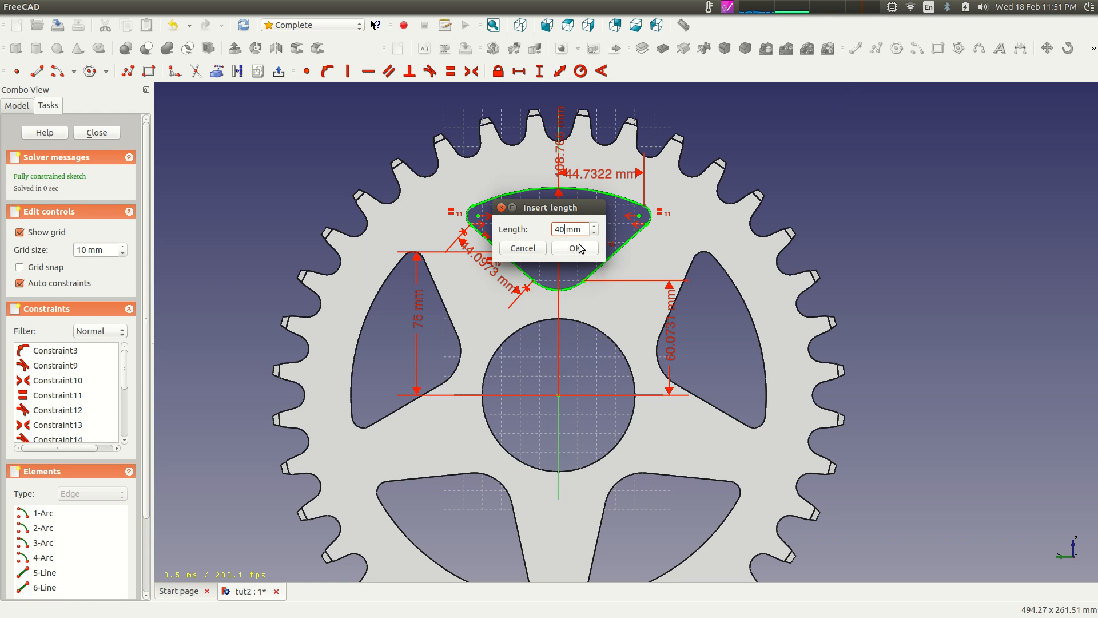
left_click(575, 248)
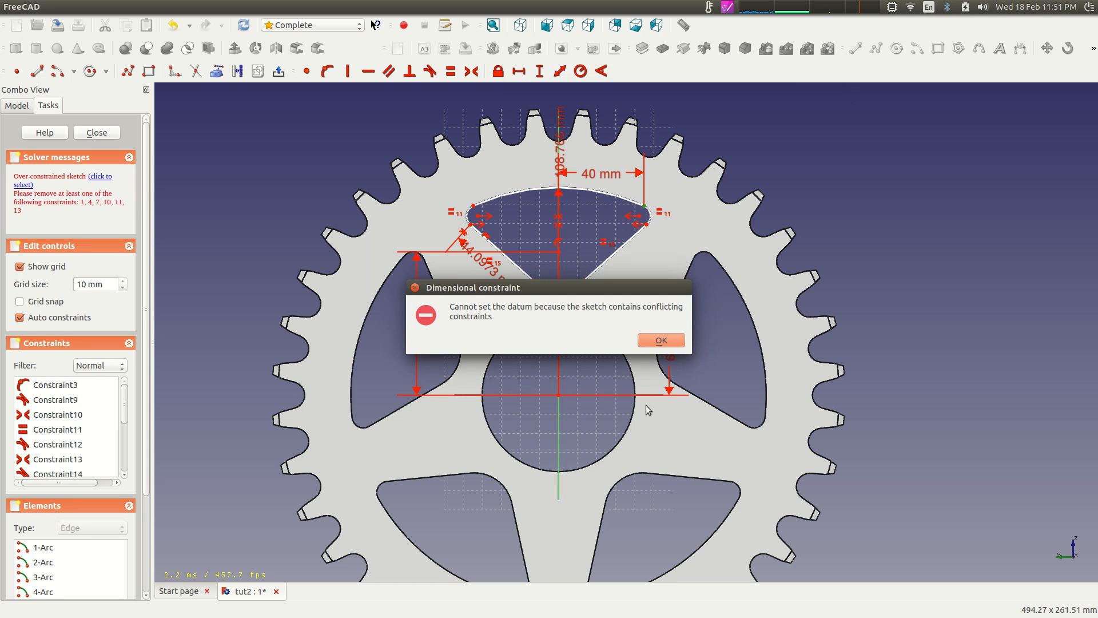
left_click(653, 344)
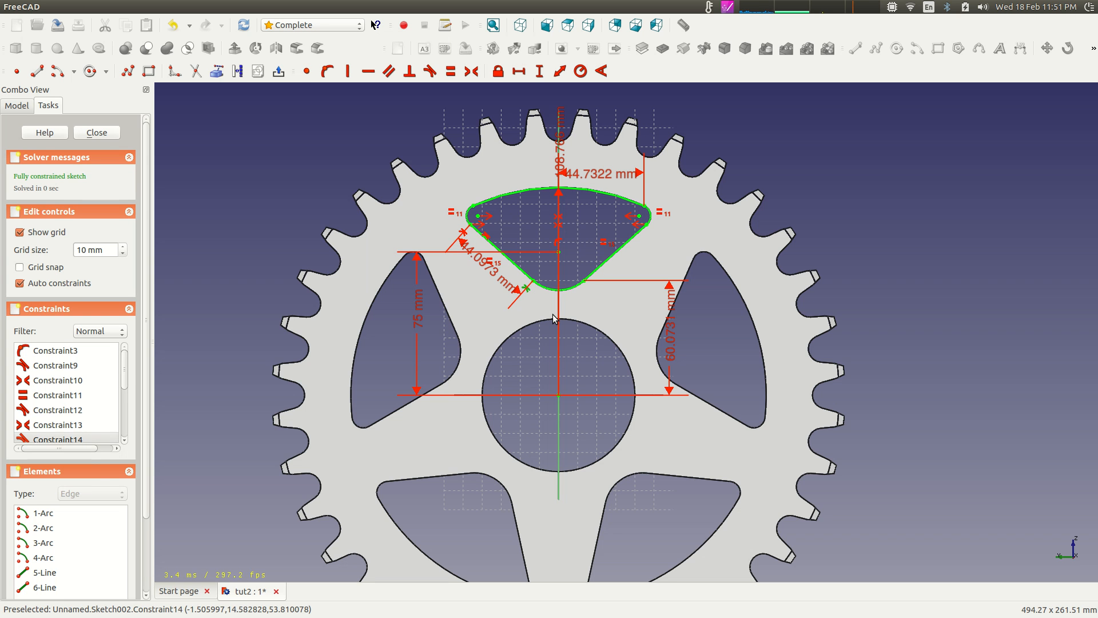
Delete the tangency between the left side line and the bottom arc, and set the upper arc's right endpoint distance from the vertical axis to 40 mm
key("Delete")
double_click(613, 177)
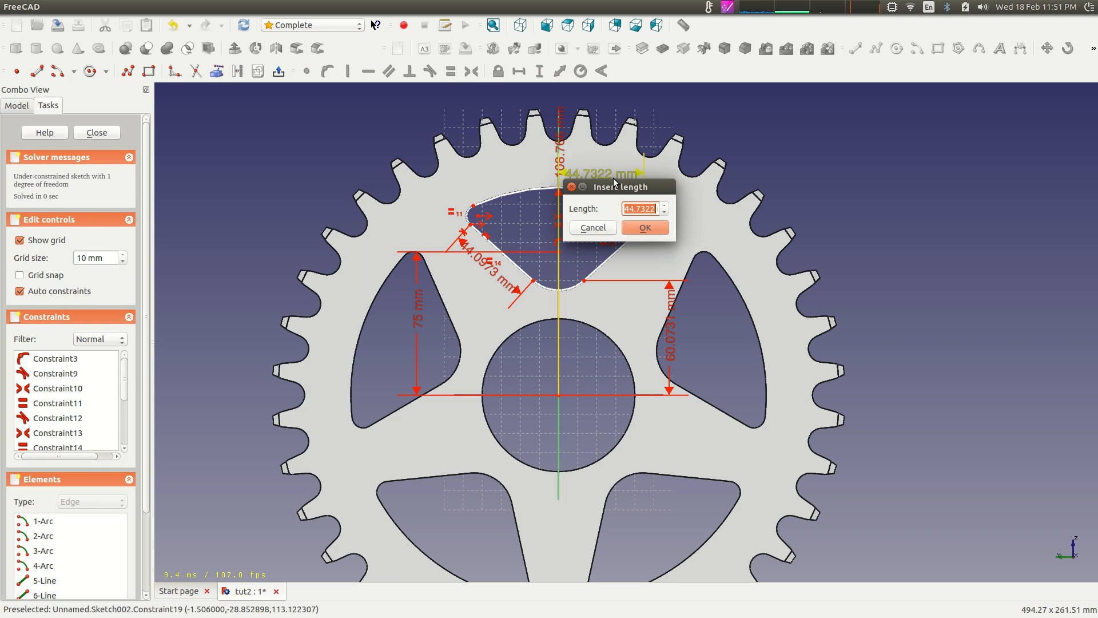
type("40")
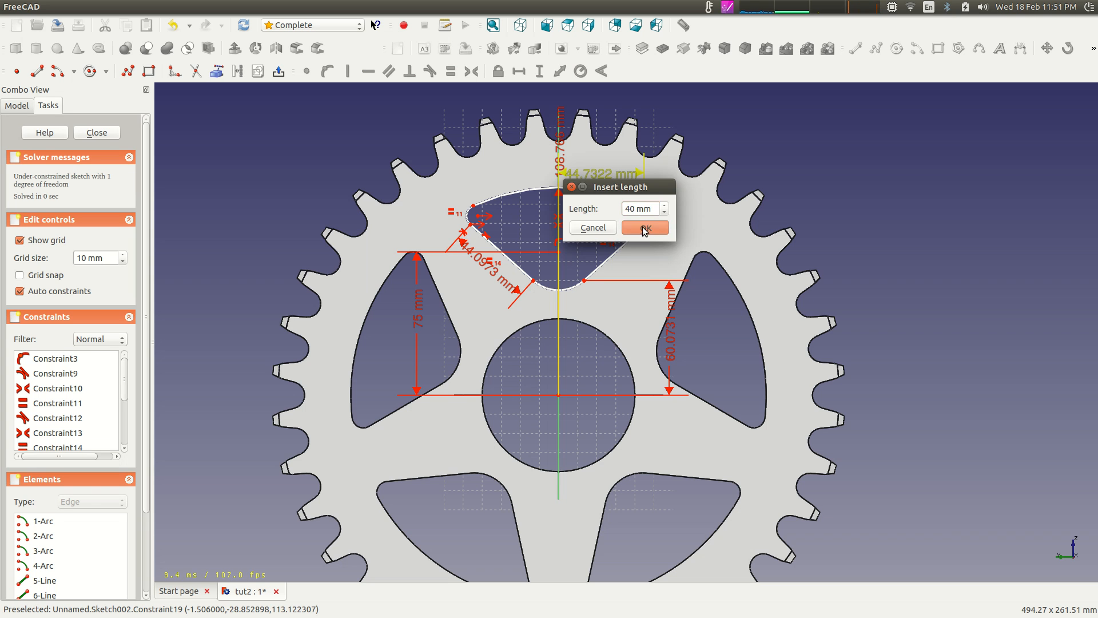
left_click(644, 227)
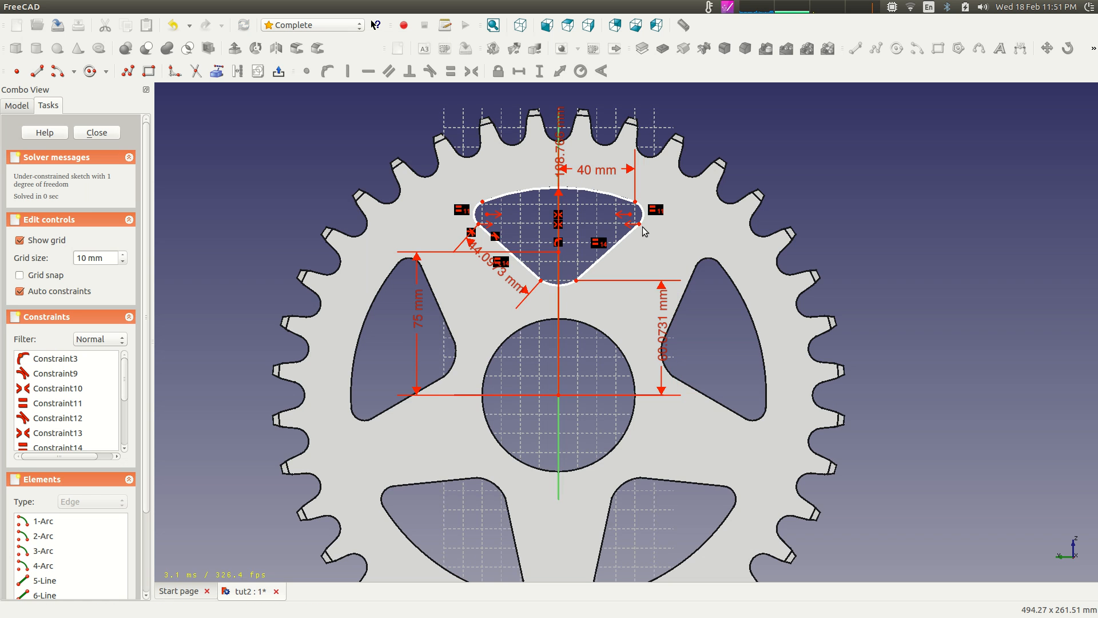
Make the right side line tangent to the profile's bottom arc
scroll(587, 280, "down", 3)
scroll(583, 280, "up", 1)
scroll(576, 279, "down", 1)
scroll(500, 272, "up", 1)
scroll(509, 366, "down", 2)
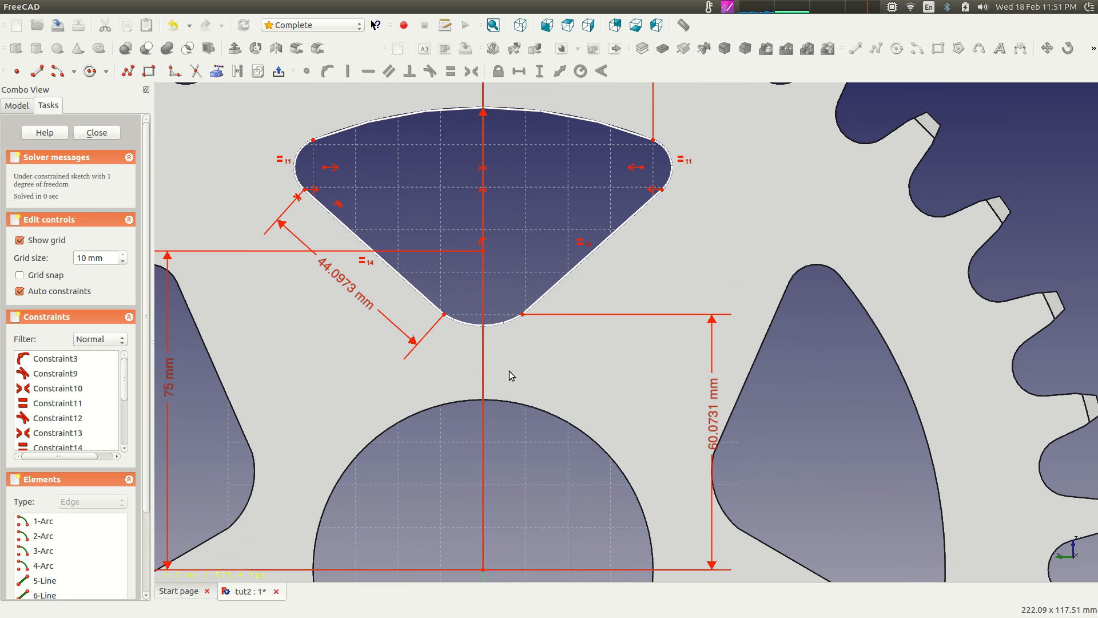
left_click(507, 322)
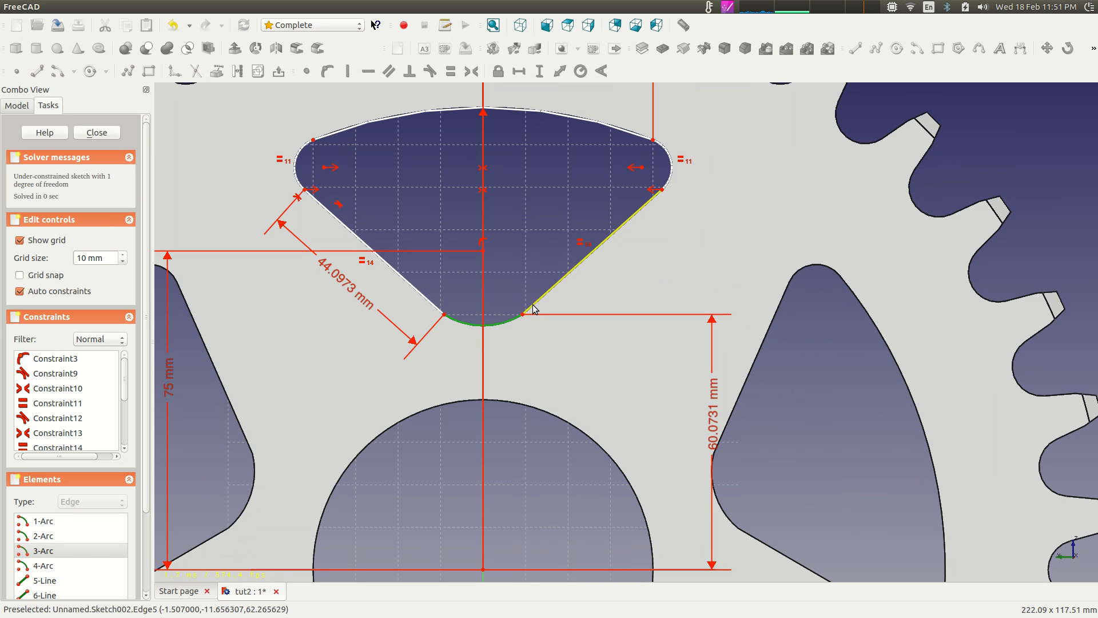
left_click(532, 309)
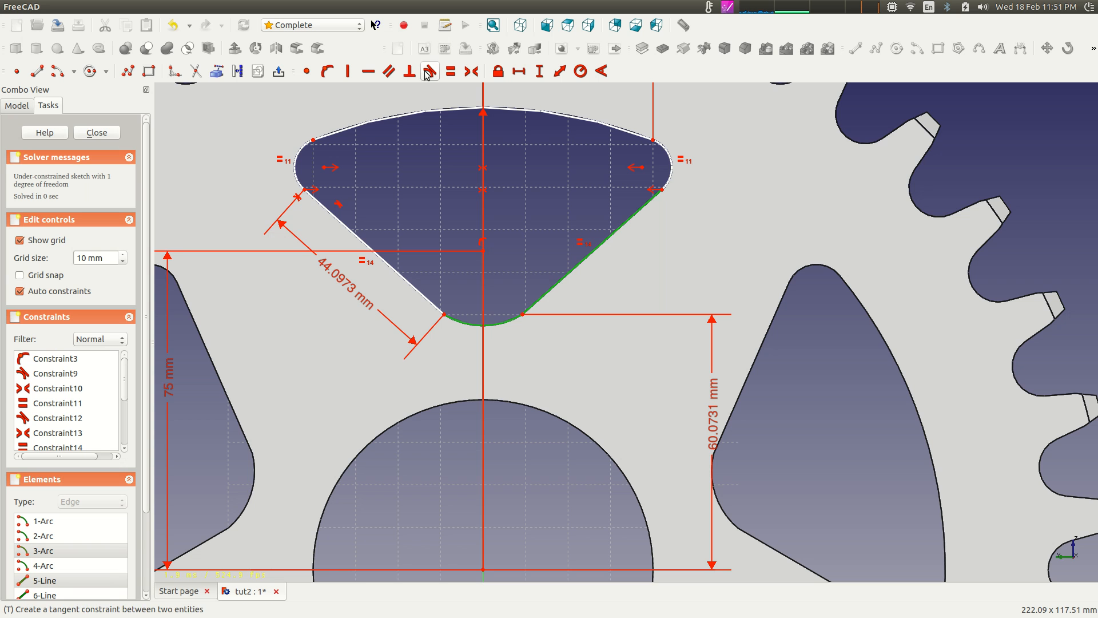
left_click(427, 73)
left_click(429, 71)
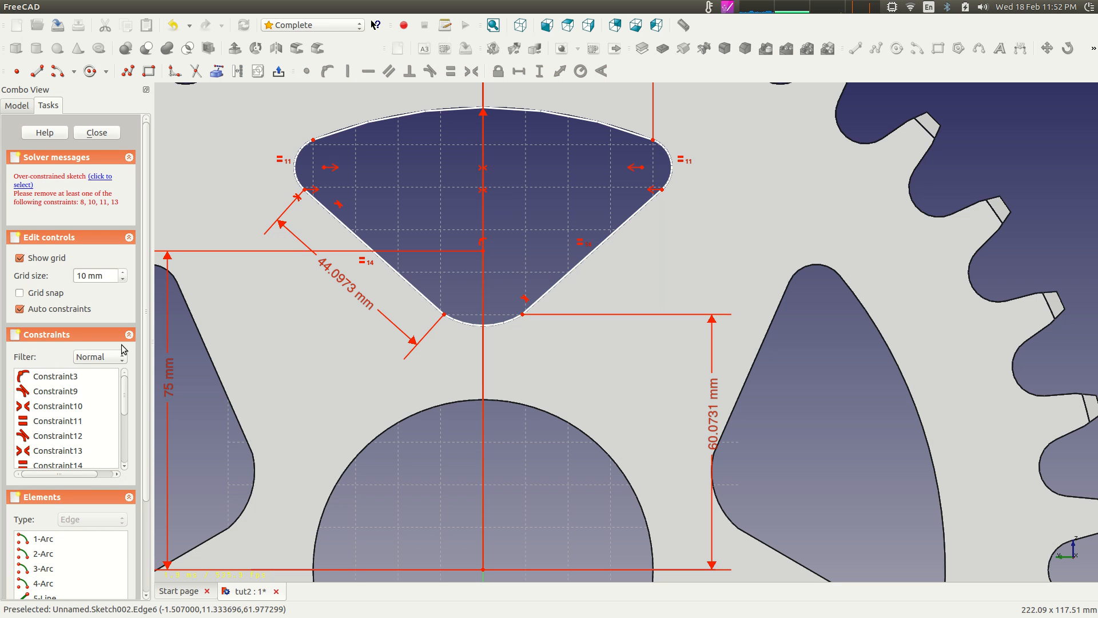
Delete the conflicting symmetry constraint on the side arcs' lower endpoints and the left side line's length dimension
left_click_drag(127, 395, 127, 434)
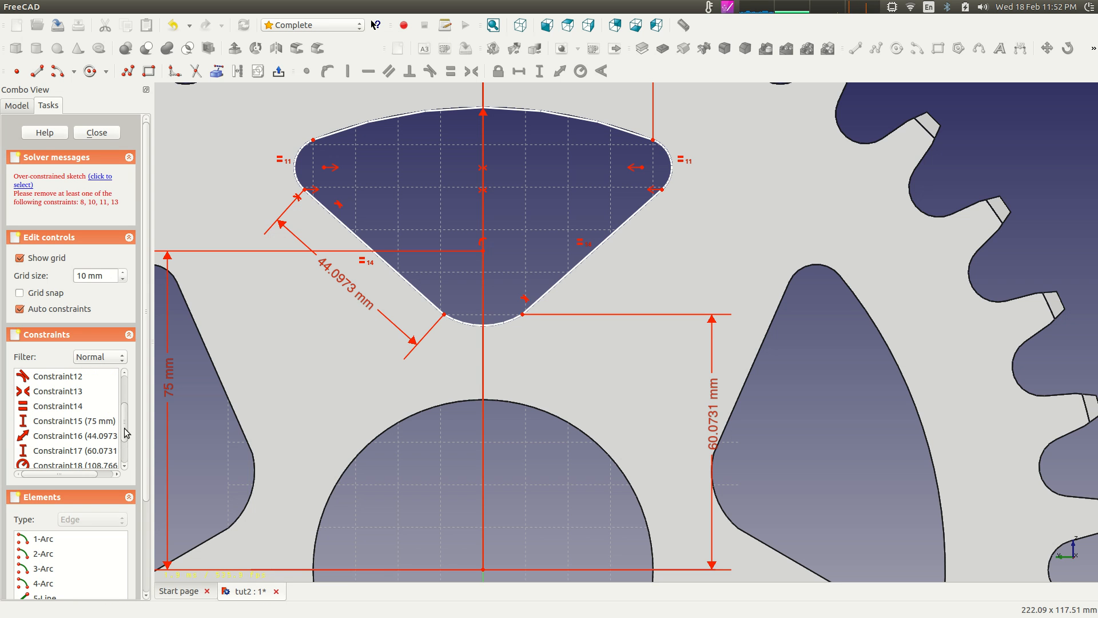
left_click(80, 392)
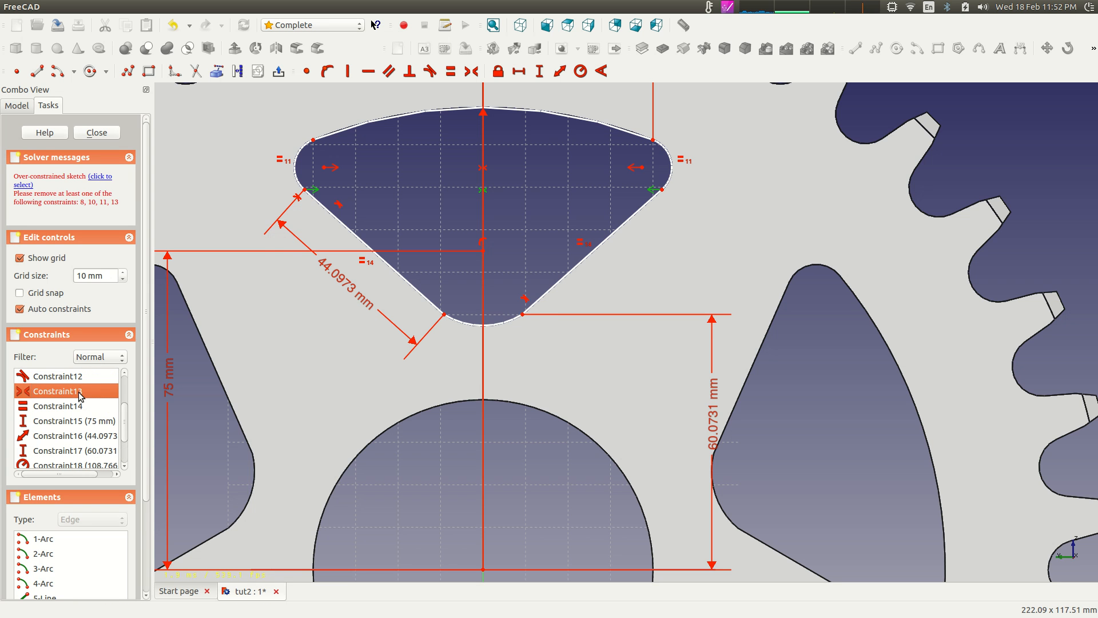
key("Delete")
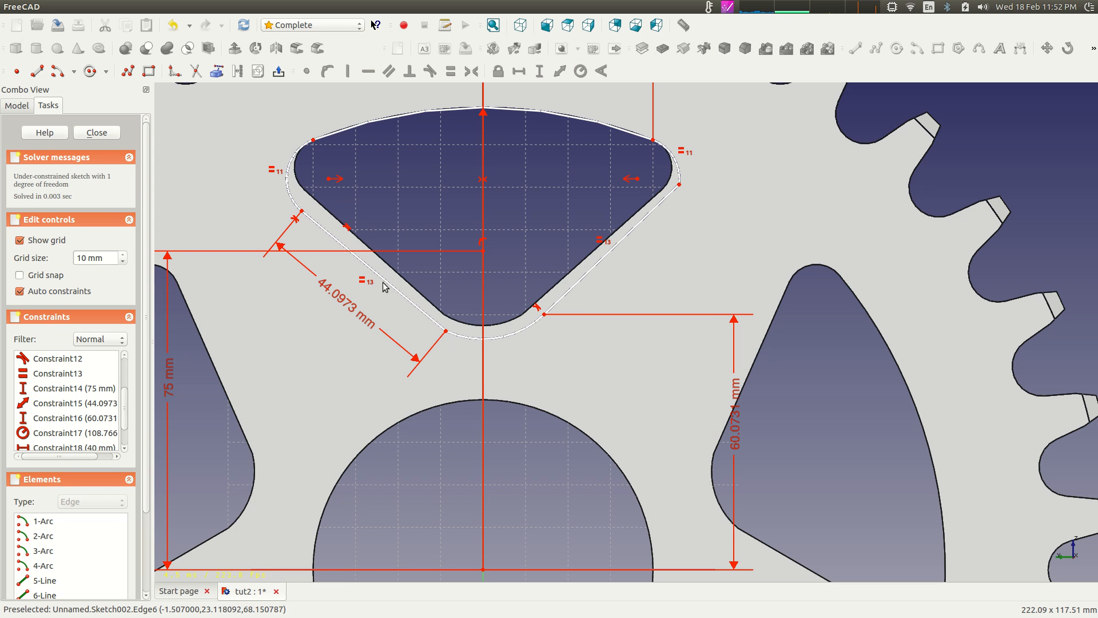
mouse_move(446, 332)
left_mouse_down()
mouse_move(427, 317)
mouse_move(436, 287)
mouse_move(467, 302)
mouse_move(438, 323)
mouse_move(418, 311)
mouse_move(403, 320)
mouse_move(455, 318)
mouse_move(450, 337)
mouse_move(435, 327)
left_mouse_up()
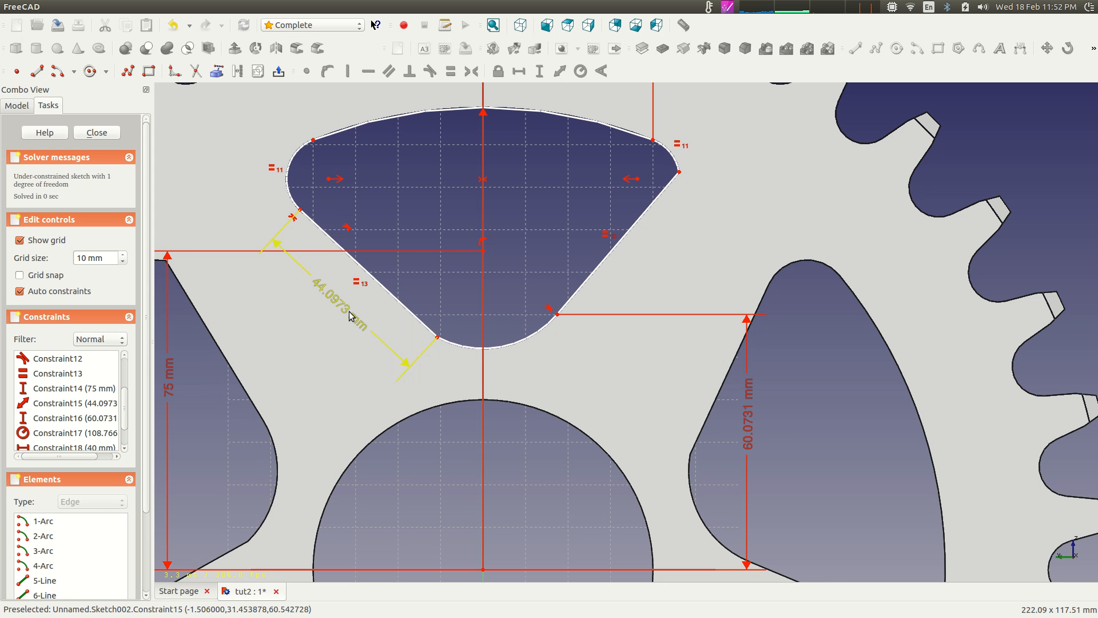
key("Delete")
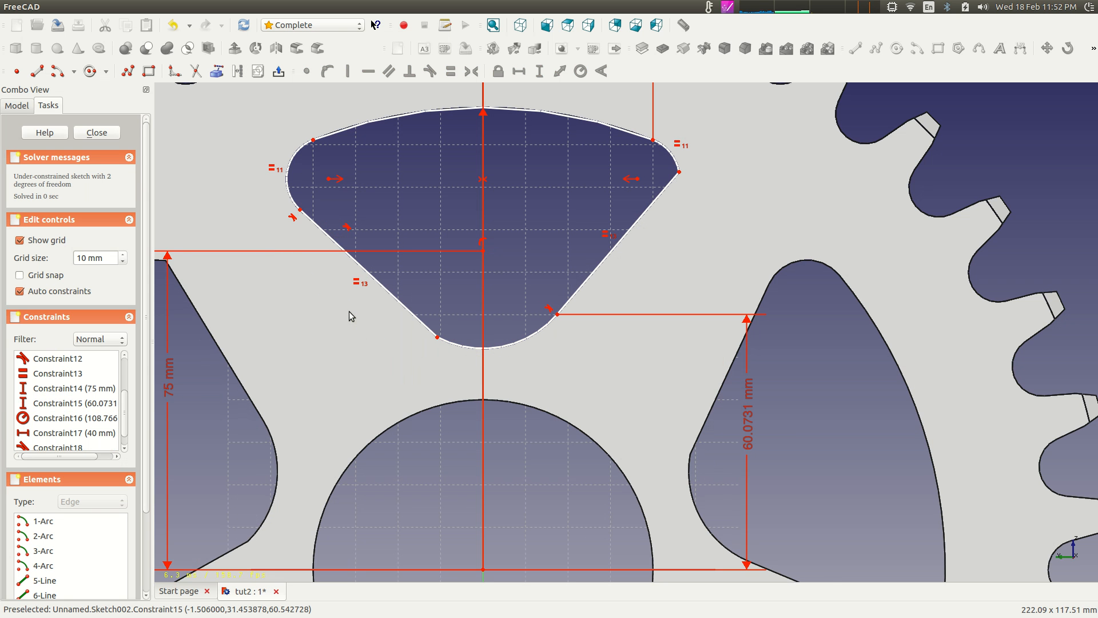
Make the left side line tangent to the profile's bottom arc
left_click(427, 327)
left_click(444, 345)
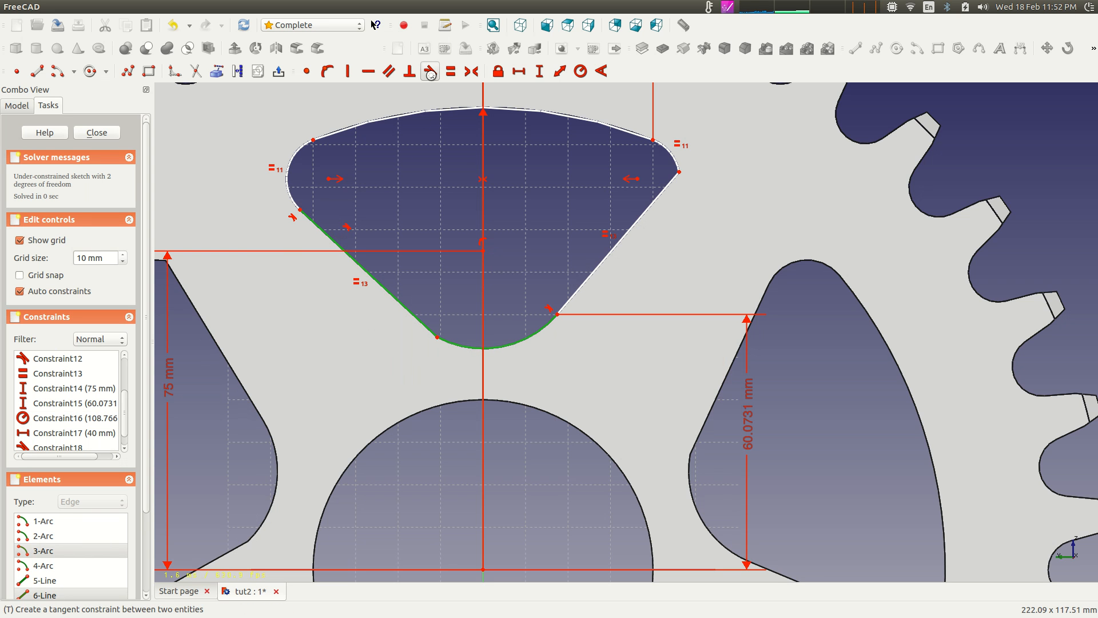
left_click(431, 72)
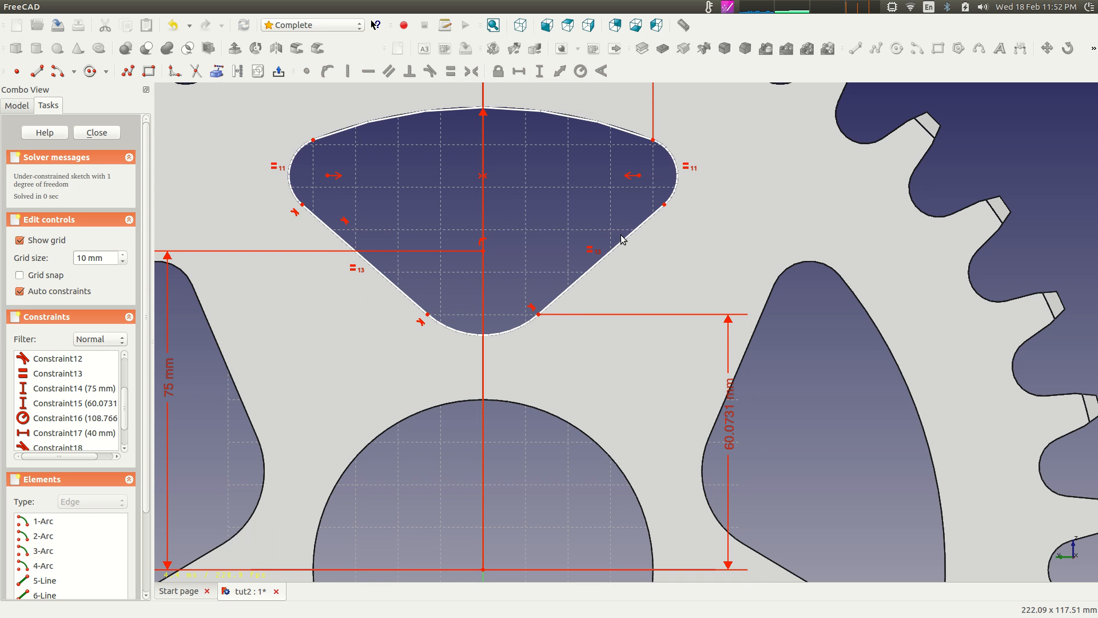
Constrain the lower endpoints of the two side arcs symmetric about the vertical axis, and close the sketch
left_click(658, 210)
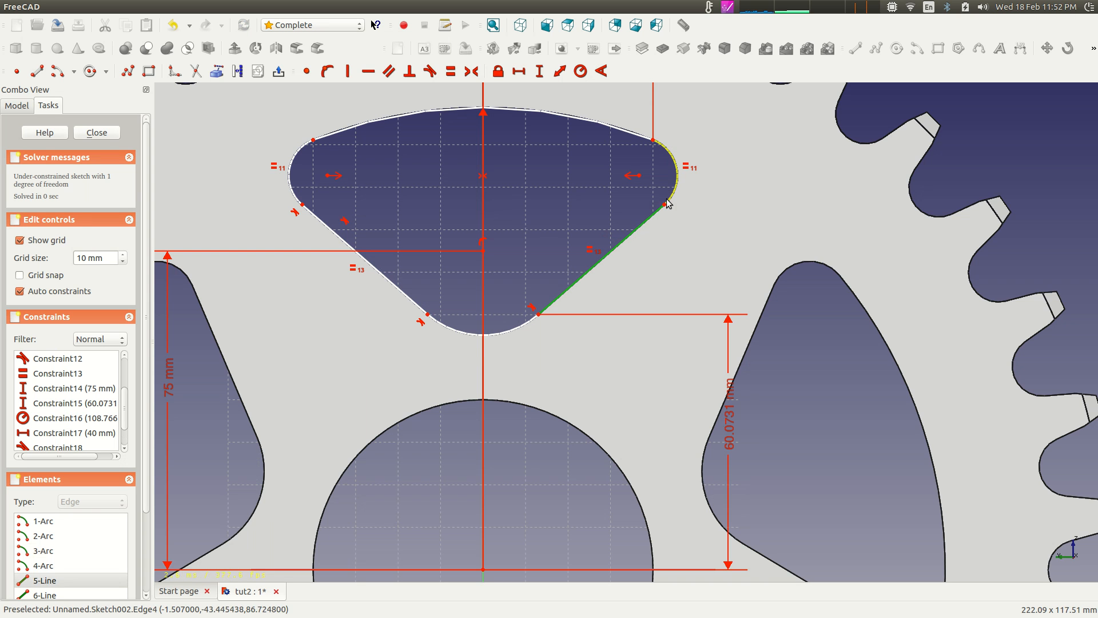
left_click(421, 203)
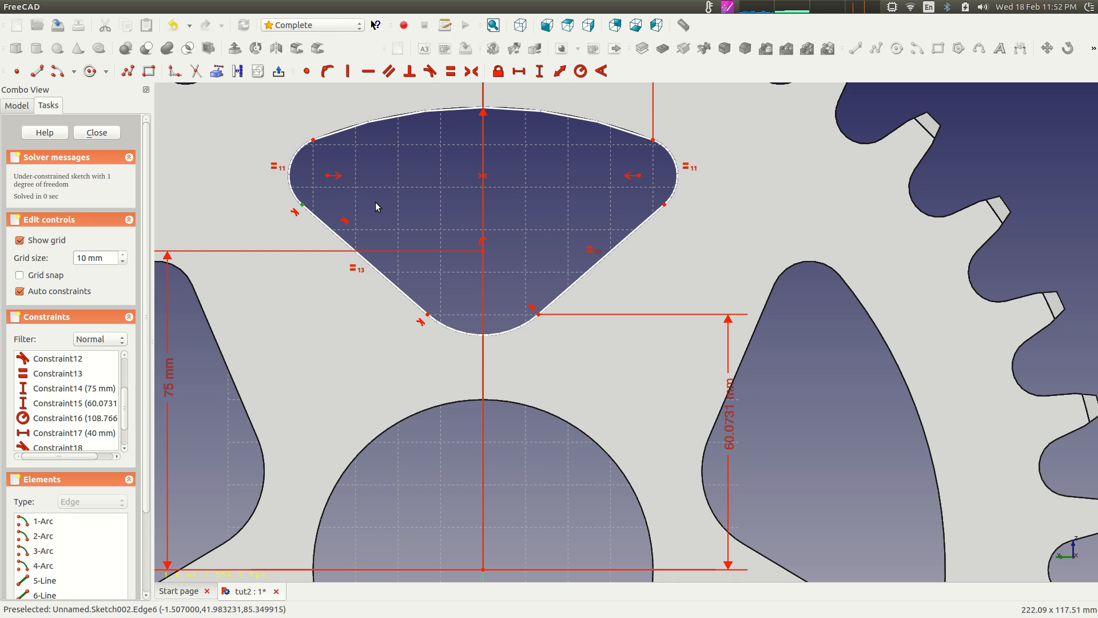
scroll(490, 287, "down", 5)
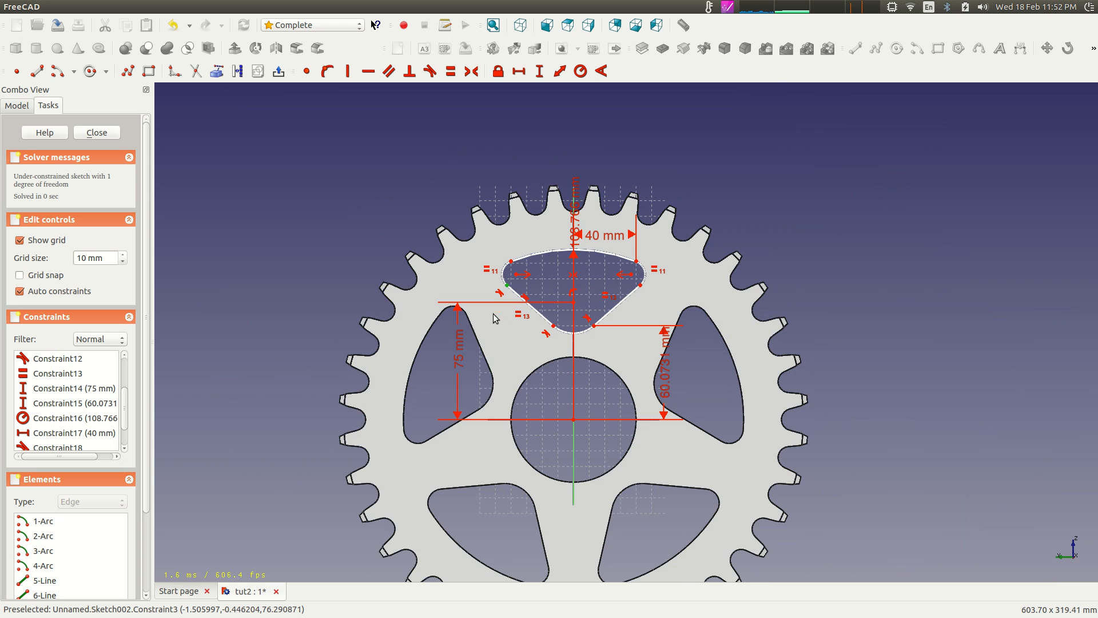
left_click(641, 284)
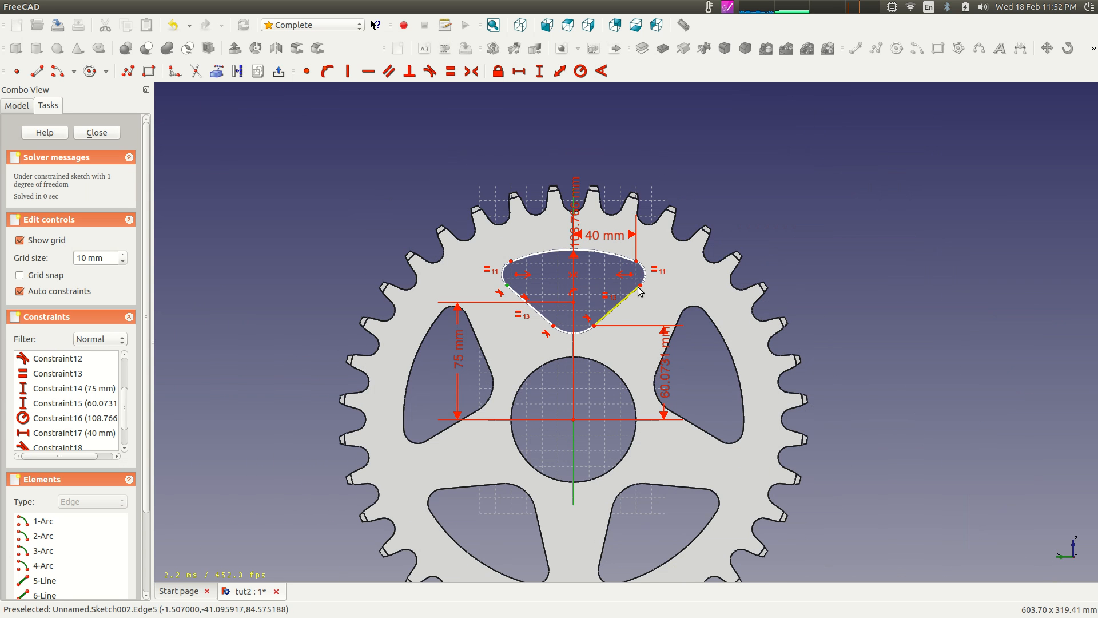
left_click(479, 72)
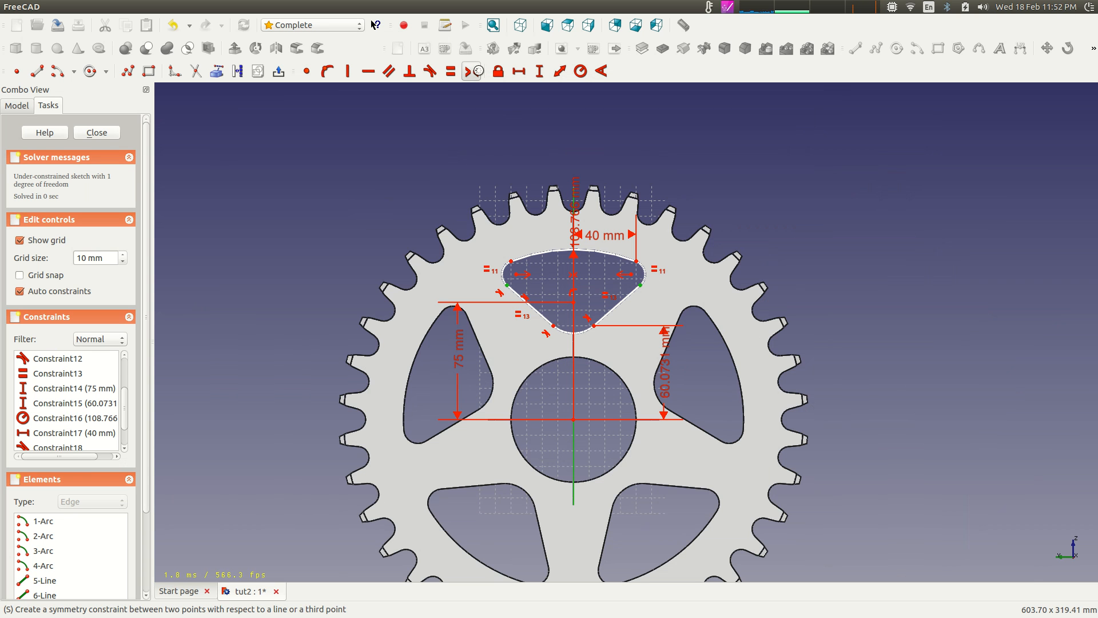
scroll(587, 276, "up", 7)
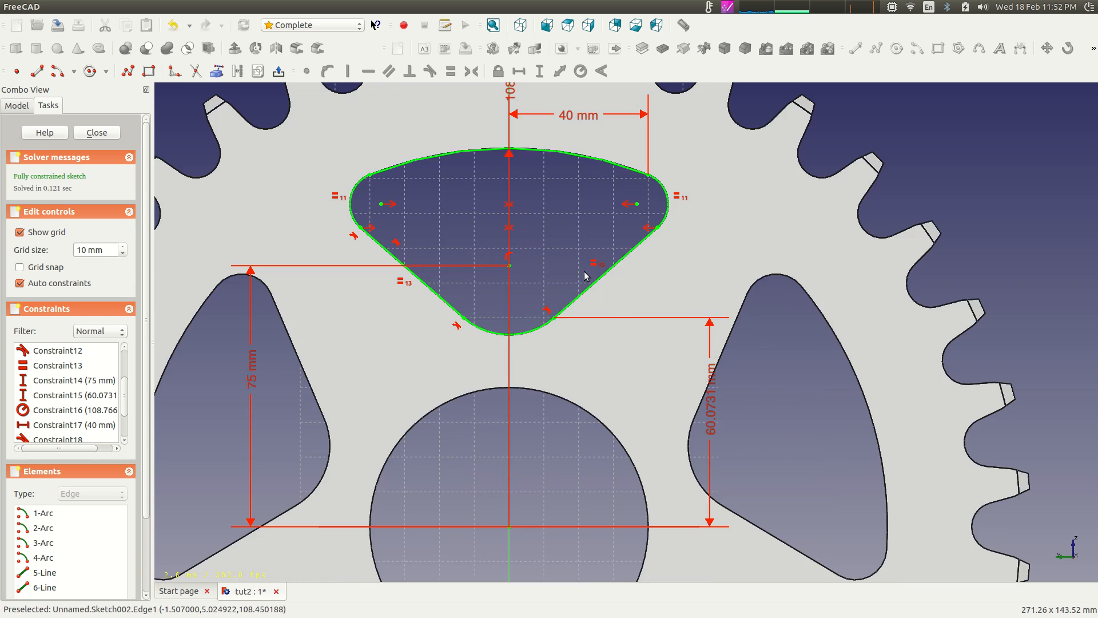
scroll(617, 299, "down", 4)
scroll(588, 279, "down", 2)
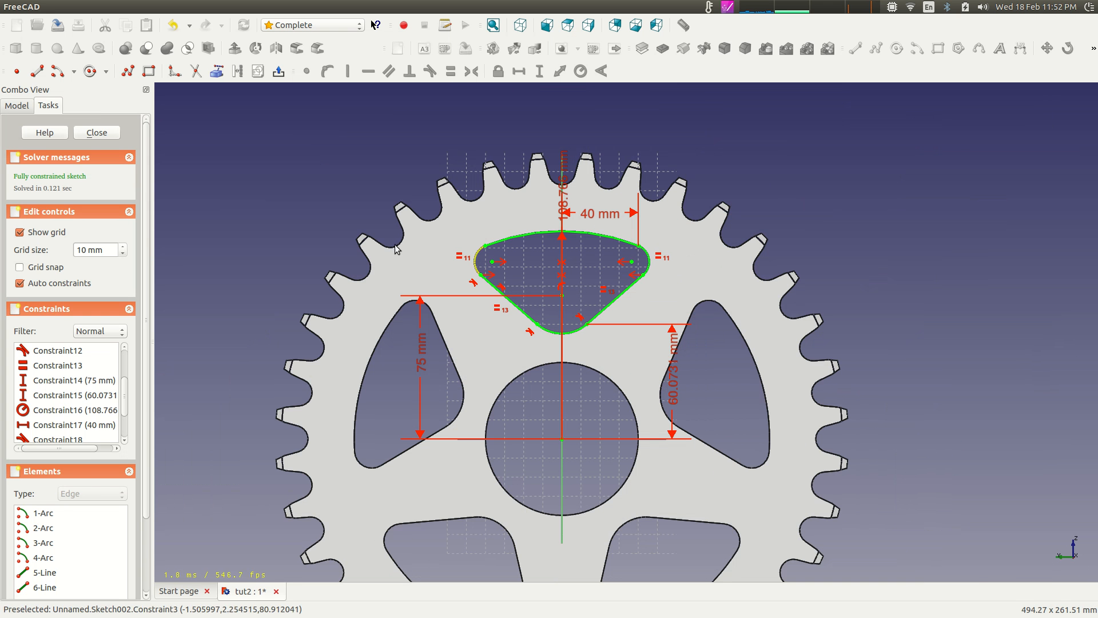
left_click(102, 132)
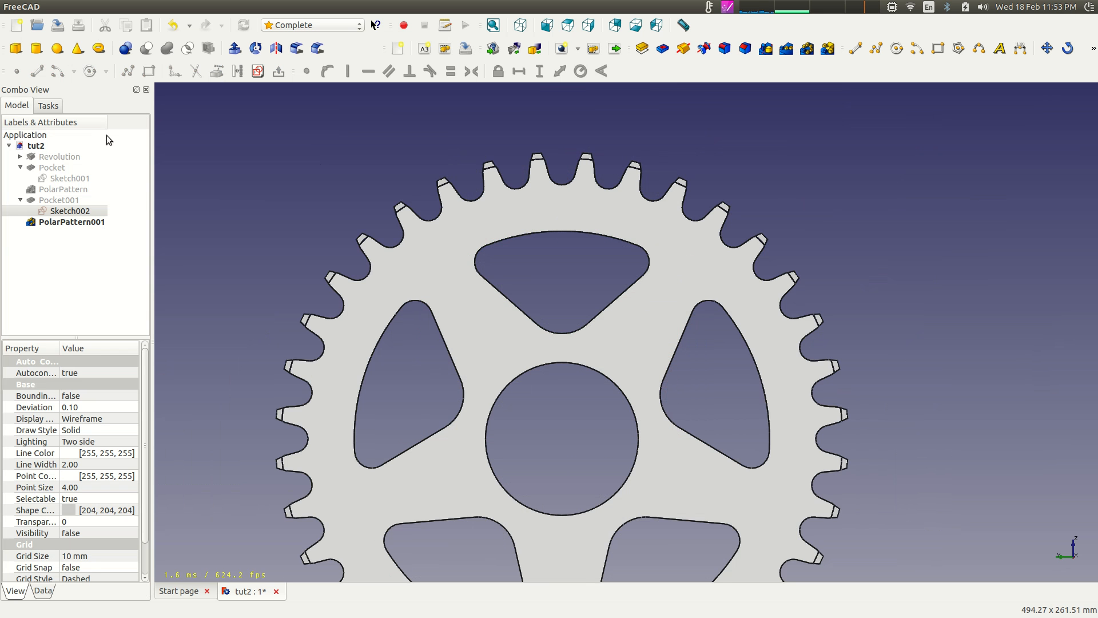
Set the occurrences of PolarPattern001 to 6
left_click(63, 222)
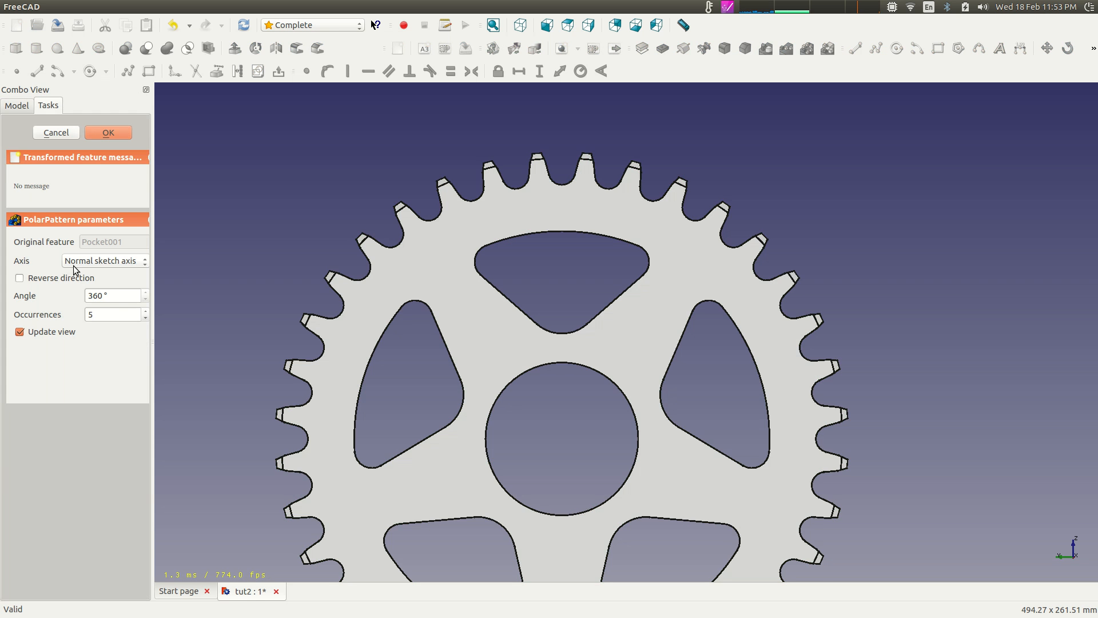
left_click_drag(100, 318, 73, 321)
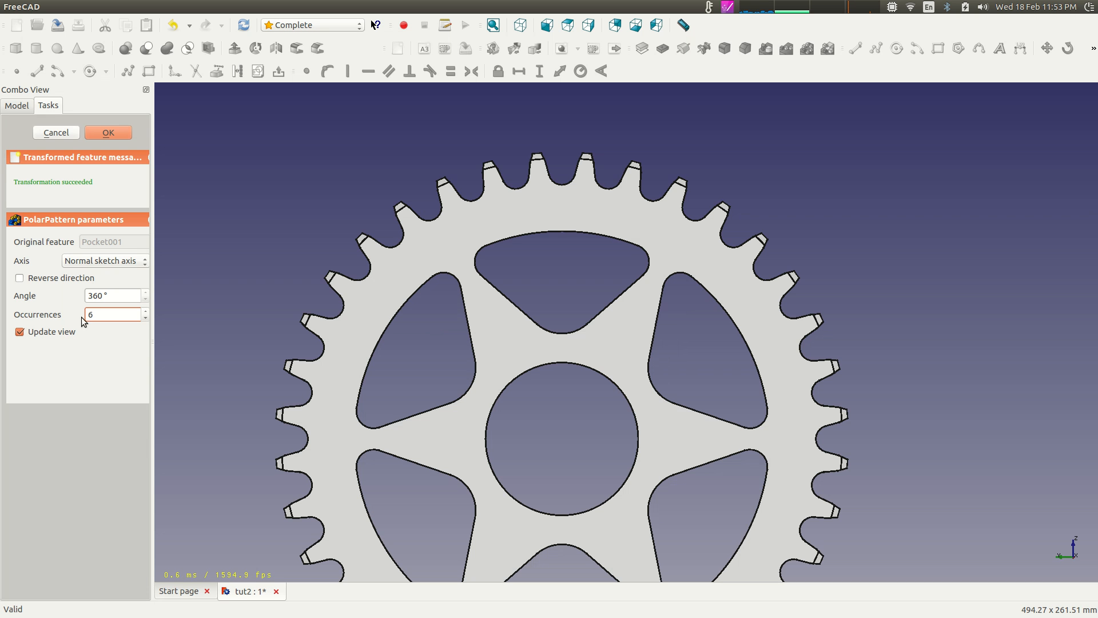
left_click(112, 134)
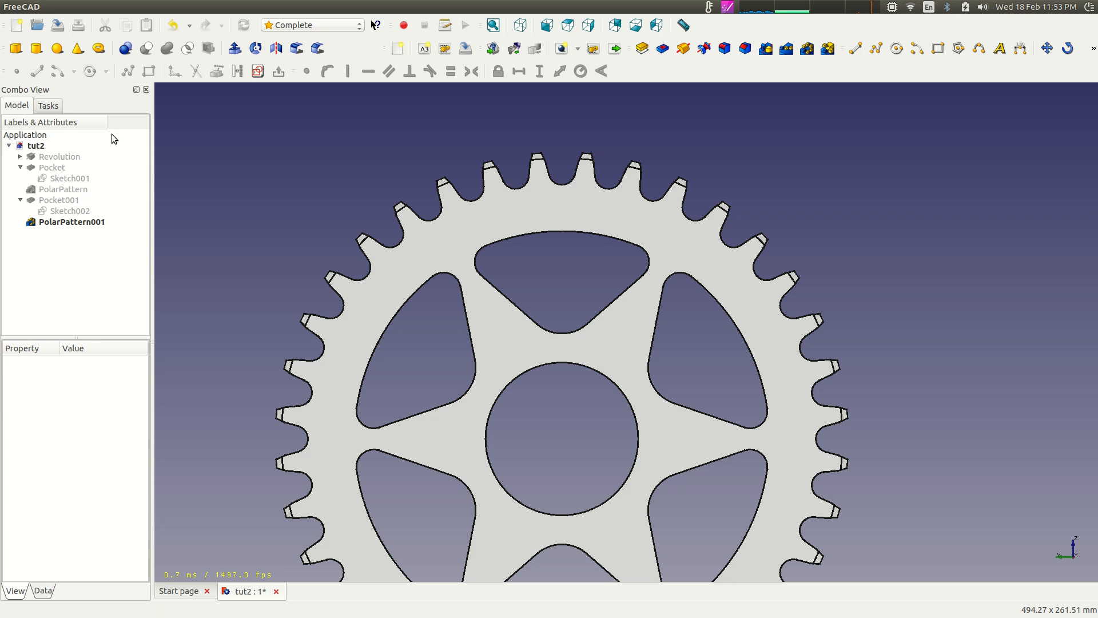
Reopen Sketch002 and try to set the upper arc's right endpoint distance from the vertical axis to 38 mm
double_click(63, 211)
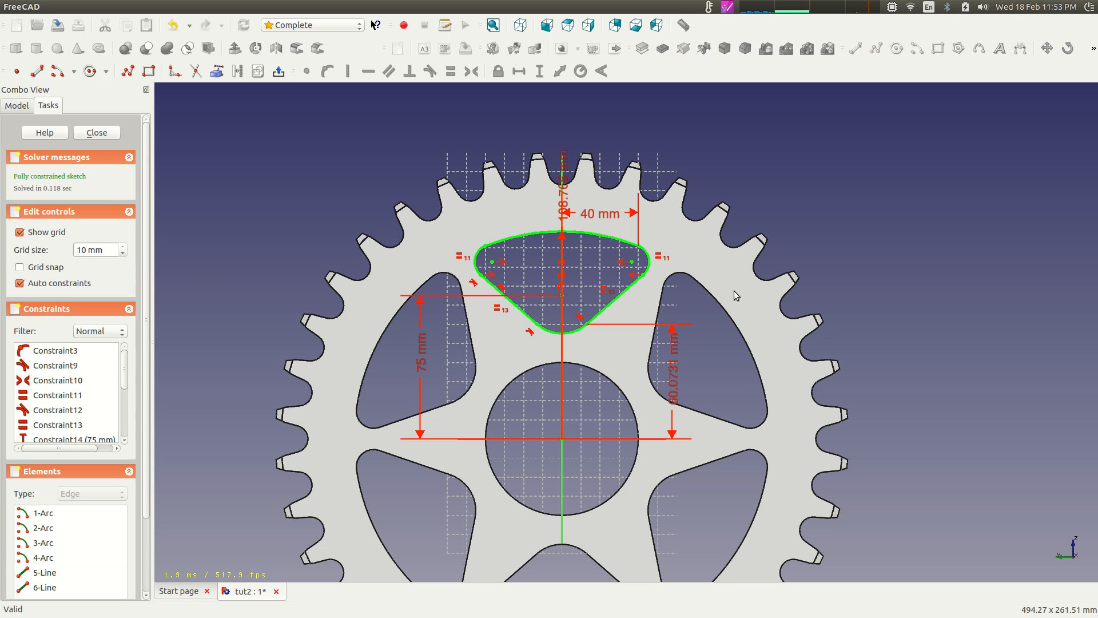
double_click(596, 214)
type("38")
left_click(633, 261)
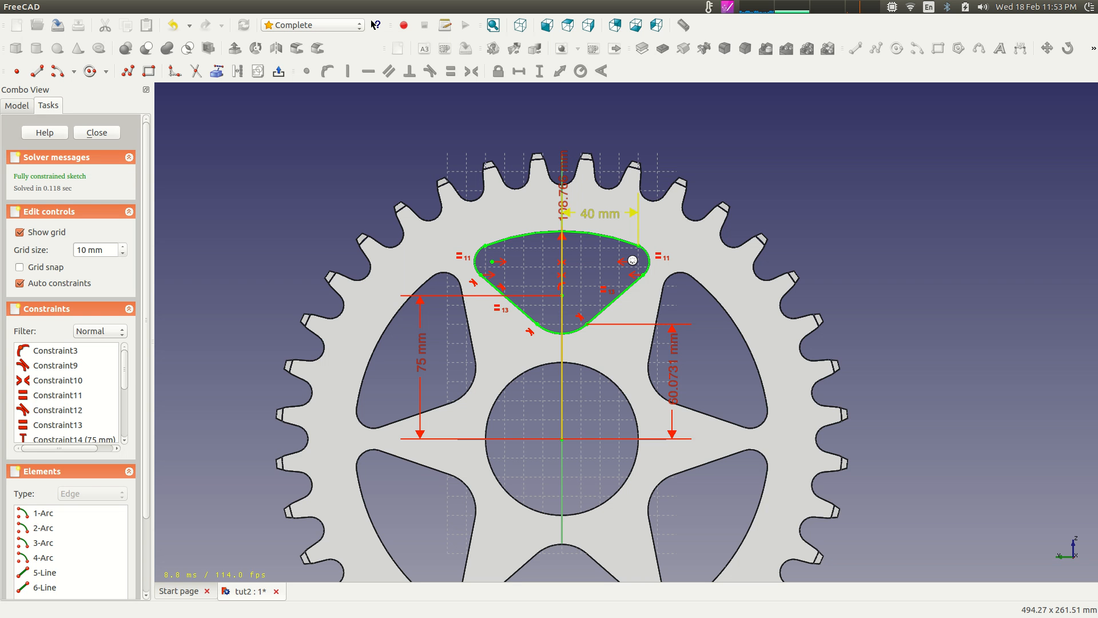
scroll(626, 329, "up", 4)
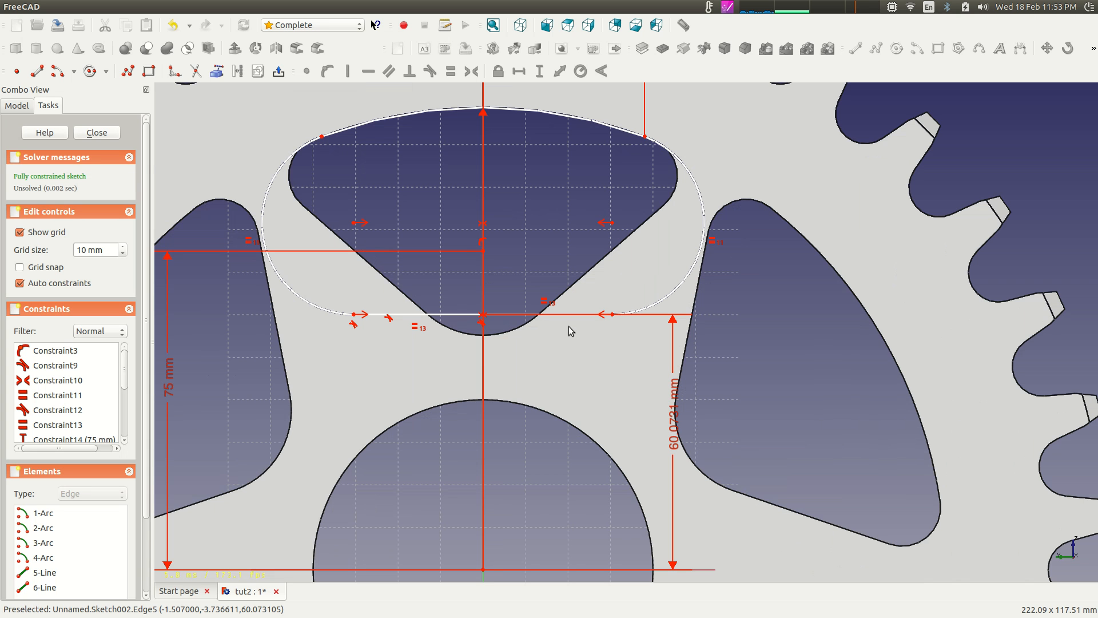
Undo the 38 mm dimension change and close Sketch002
left_click(174, 25)
scroll(595, 216, "up", 2)
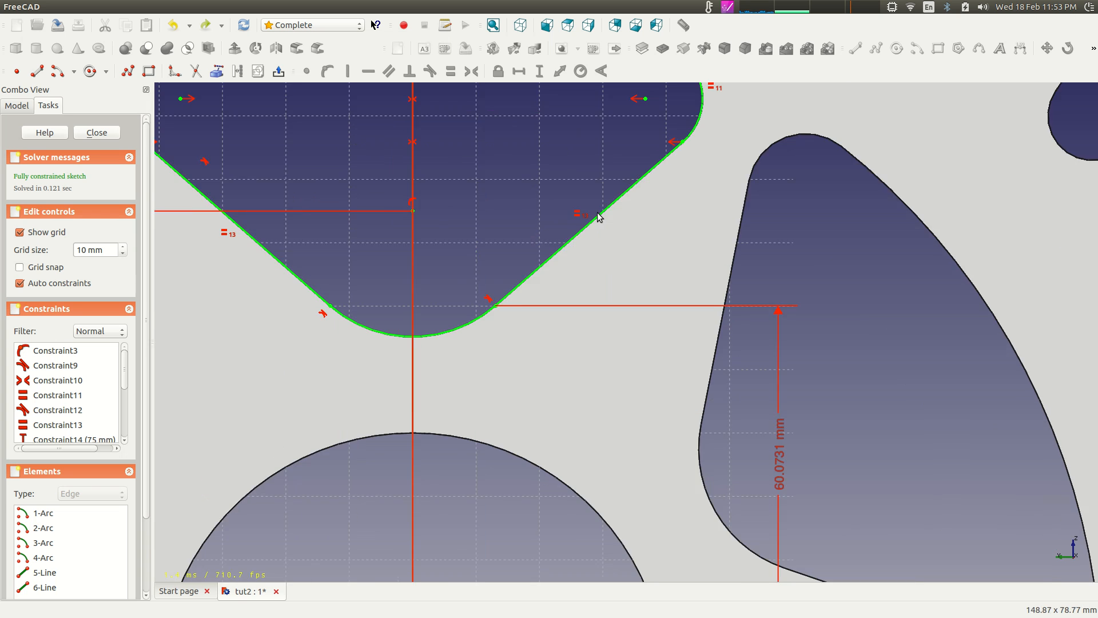
scroll(592, 193, "down", 4)
scroll(582, 227, "down", 5)
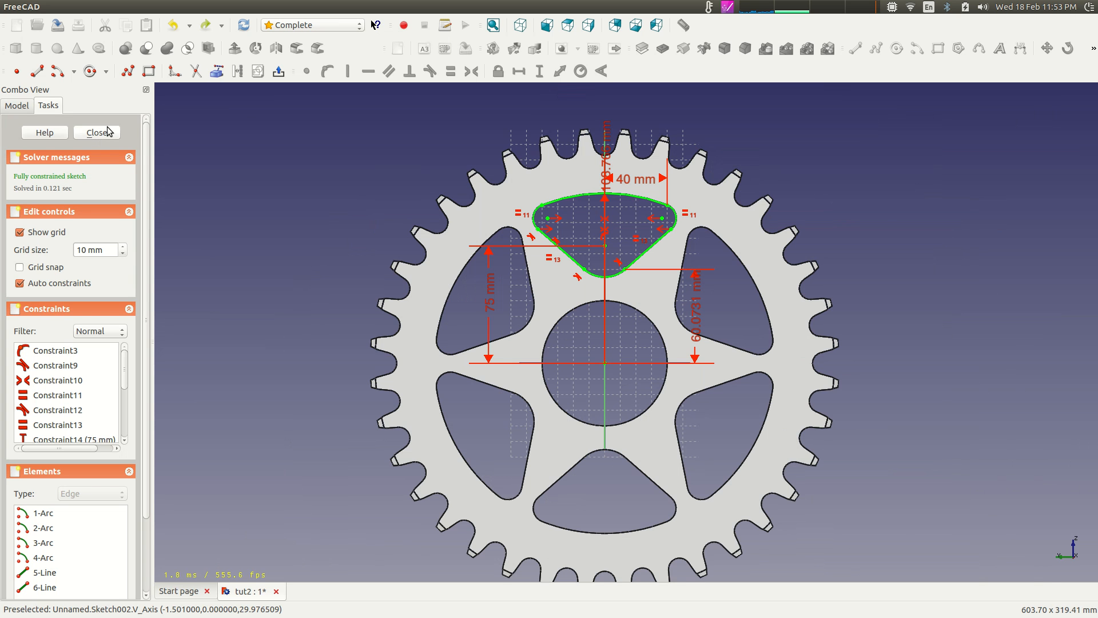
left_click(97, 132)
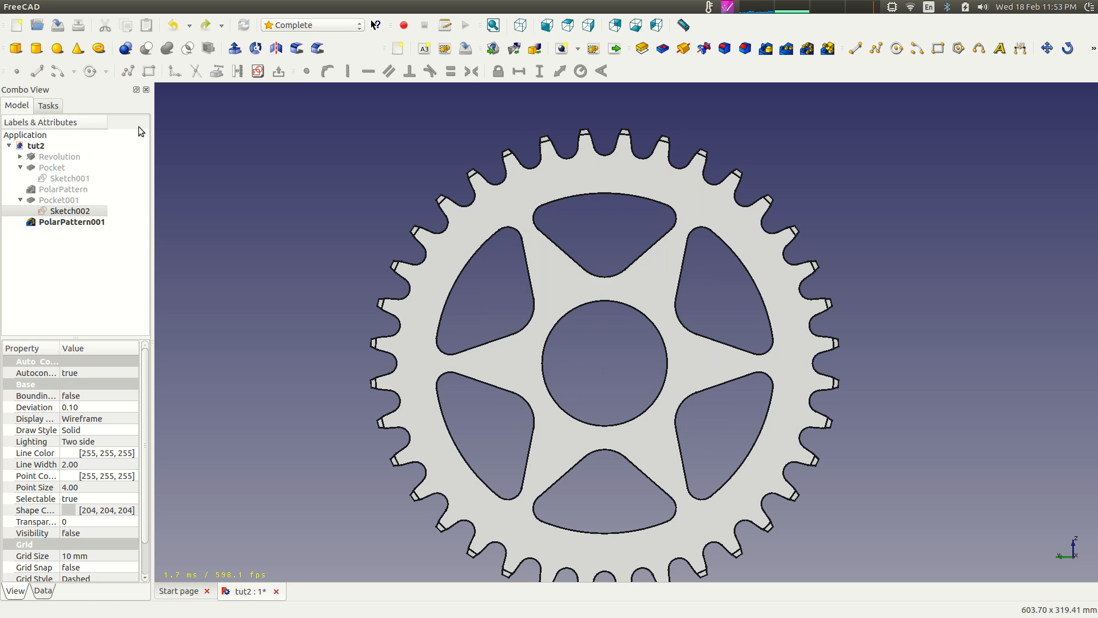
Create a new sketch on the gear's front face and draw a small circle between the upper and upper-left cut-outs
left_click(73, 266)
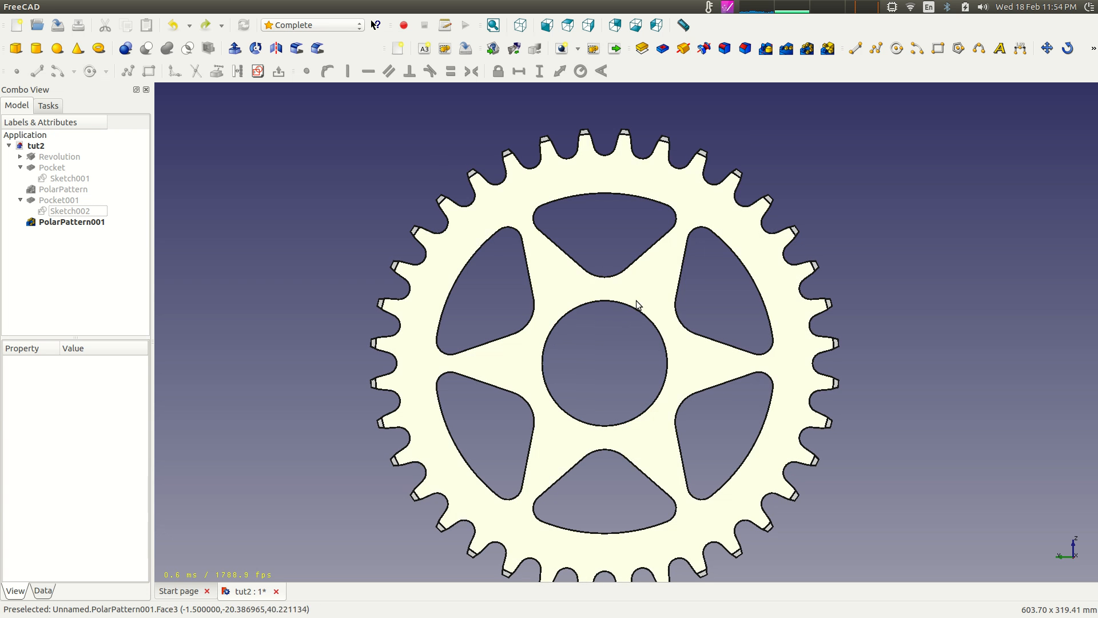
left_click(558, 277)
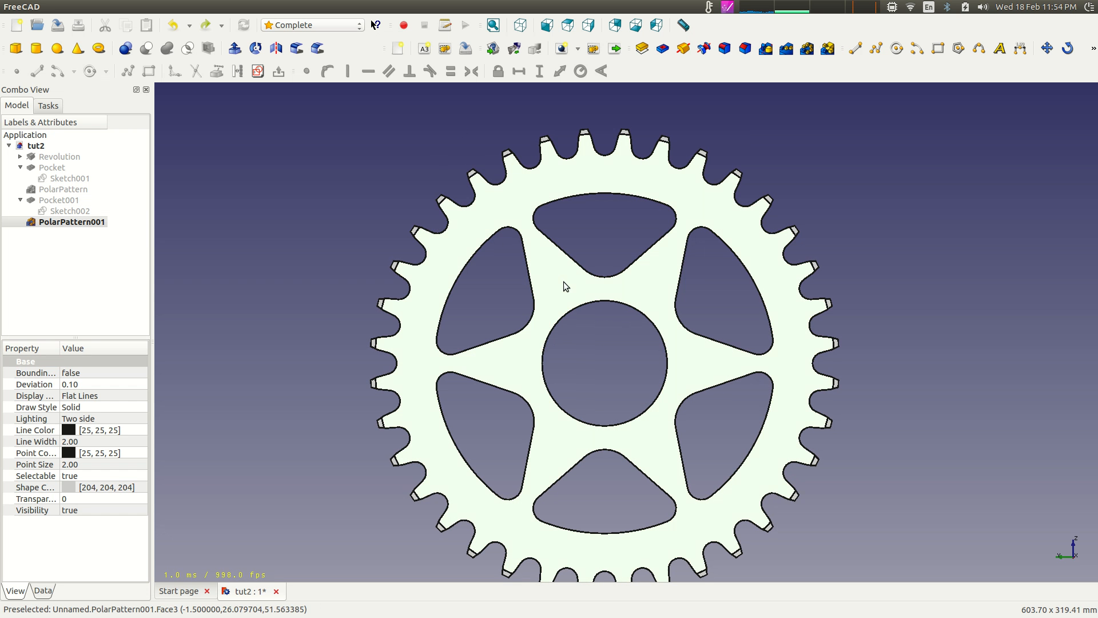
left_click(265, 71)
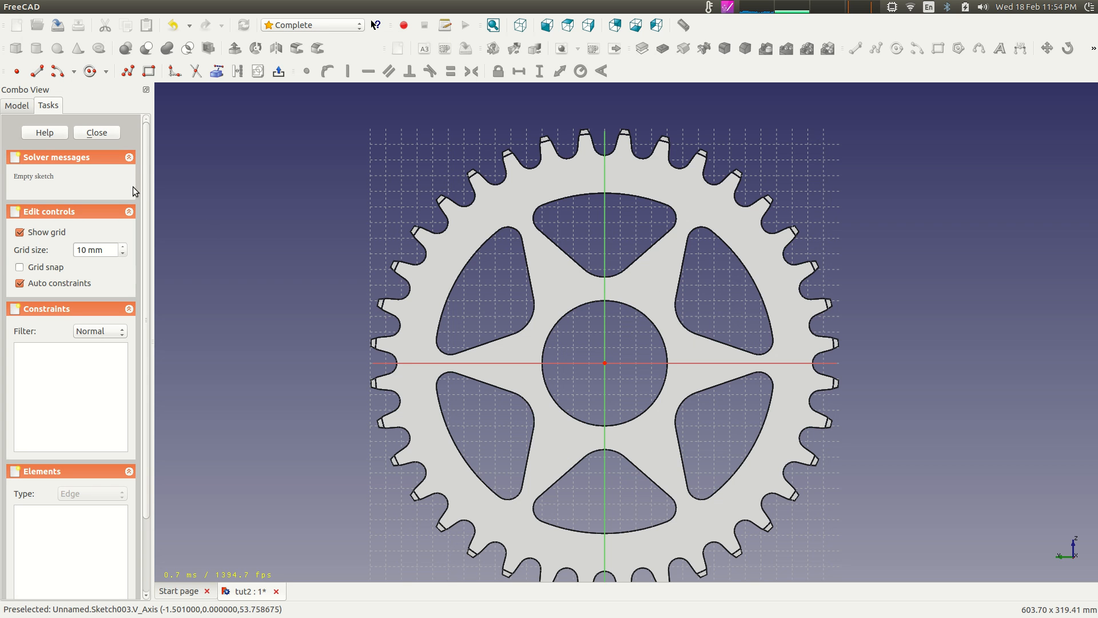
left_click(90, 71)
left_click(552, 282)
left_click(564, 288)
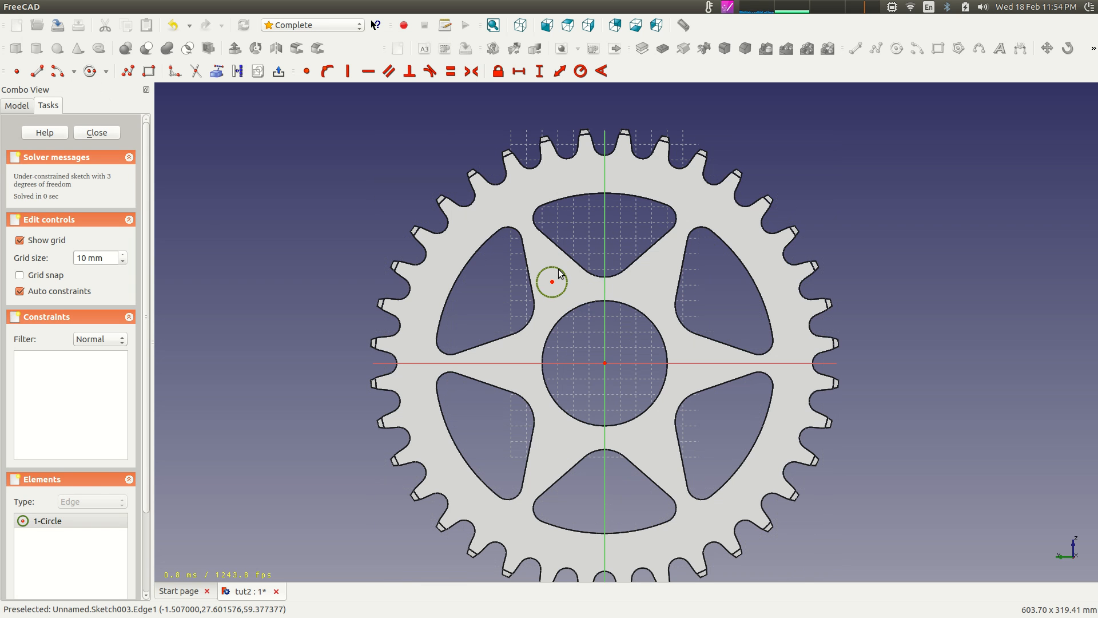
Undo the small circle and draw a line from the origin to beyond the gear's upper-left teeth
key("ctrl+z")
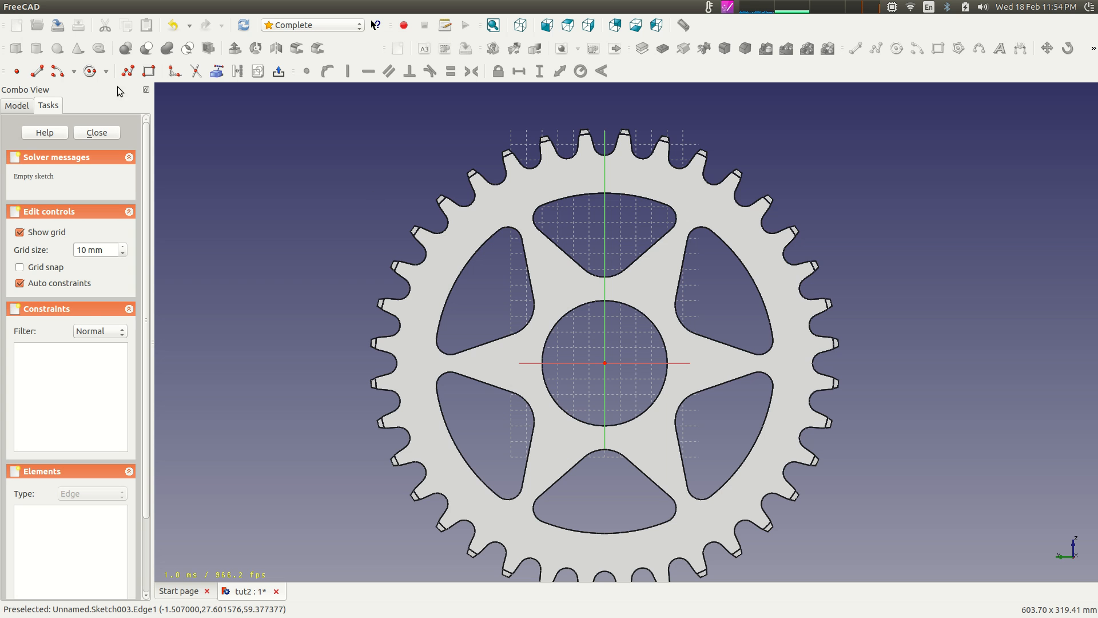
left_click(88, 71)
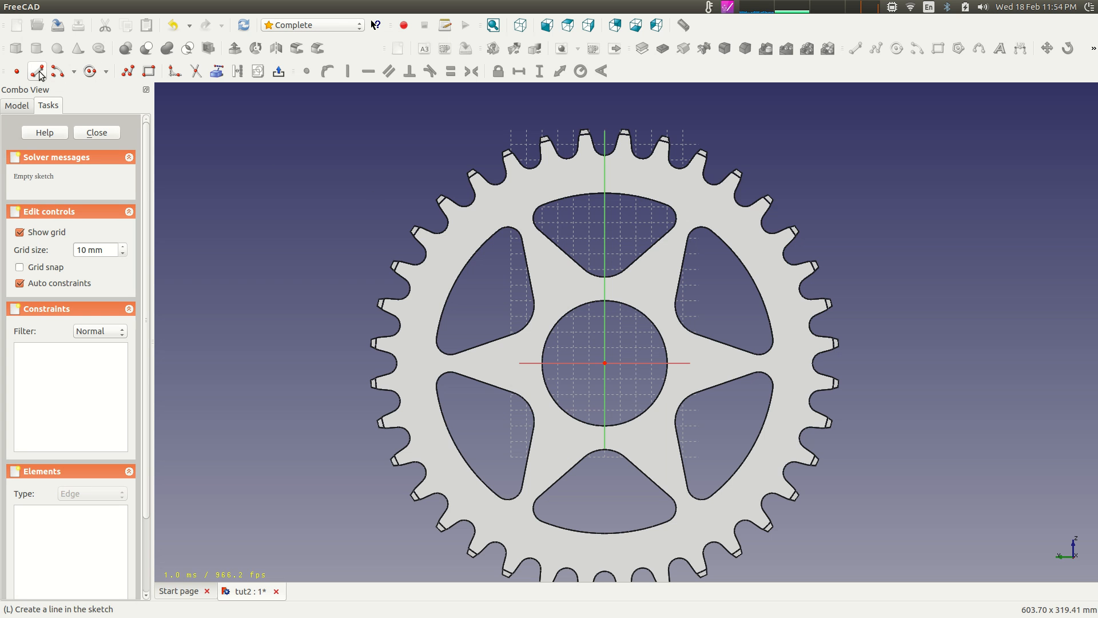
left_click(605, 363)
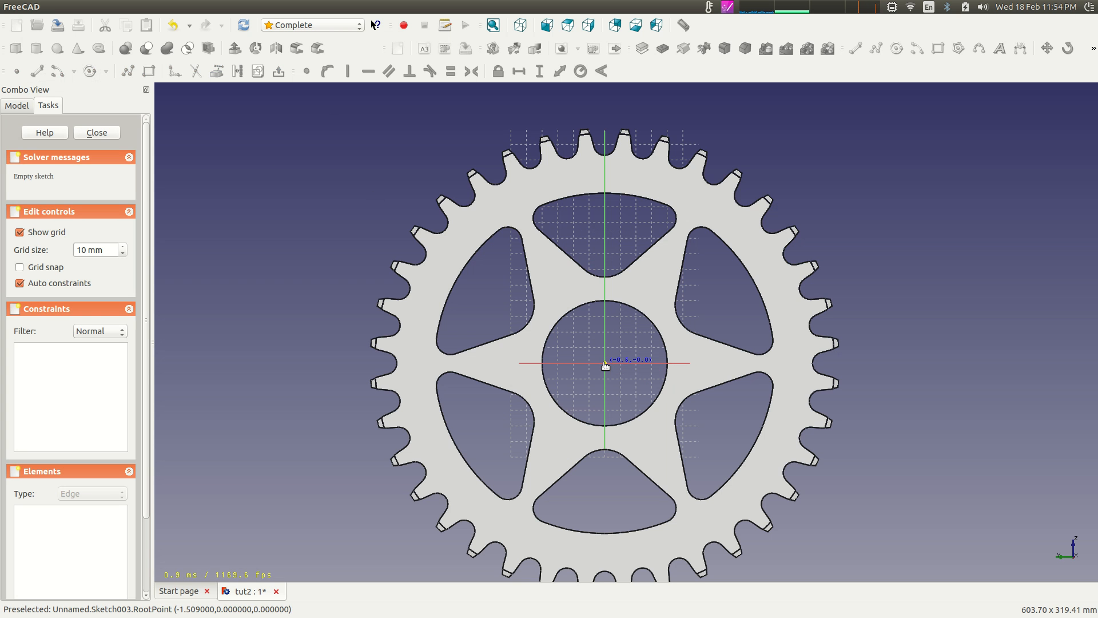
left_click(468, 121)
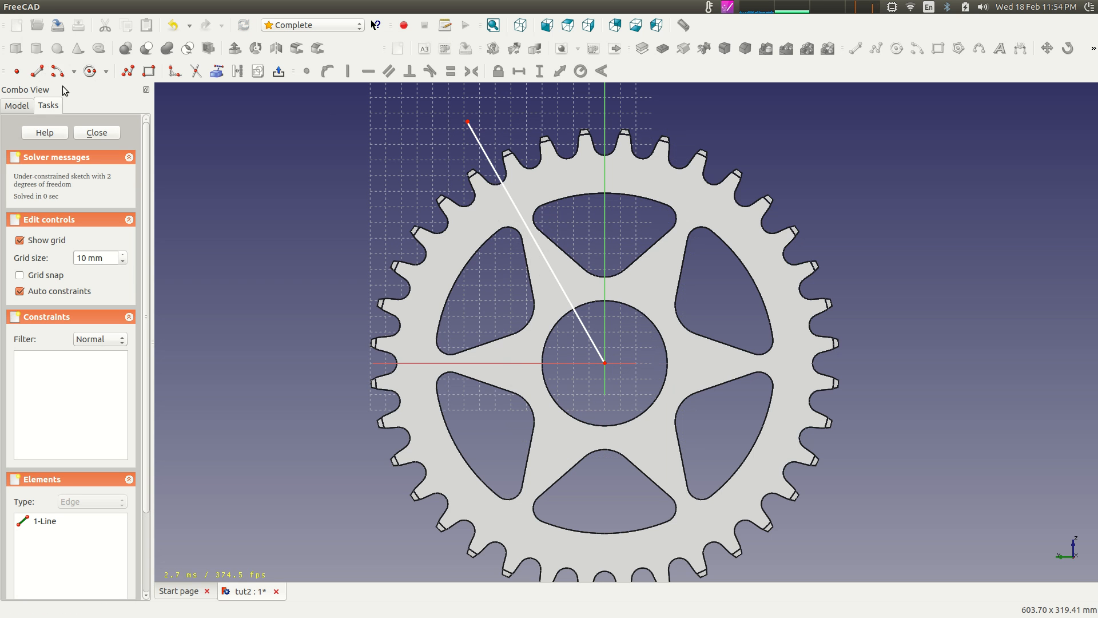
Draw a second line from the origin to beyond the gear's upper-right teeth
left_click(41, 71)
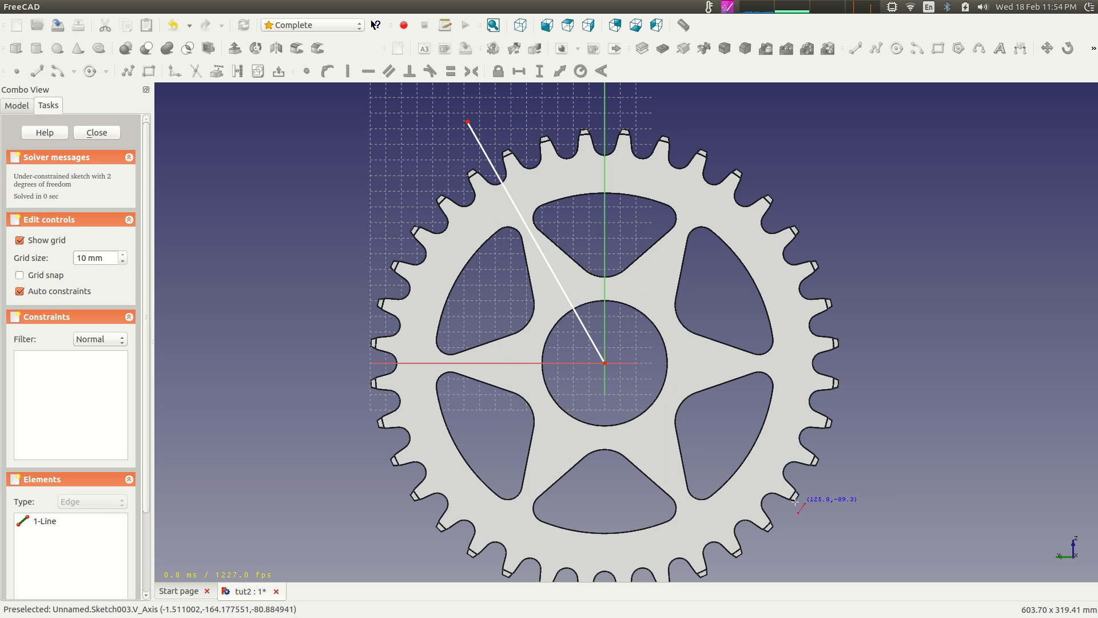
left_click(605, 362)
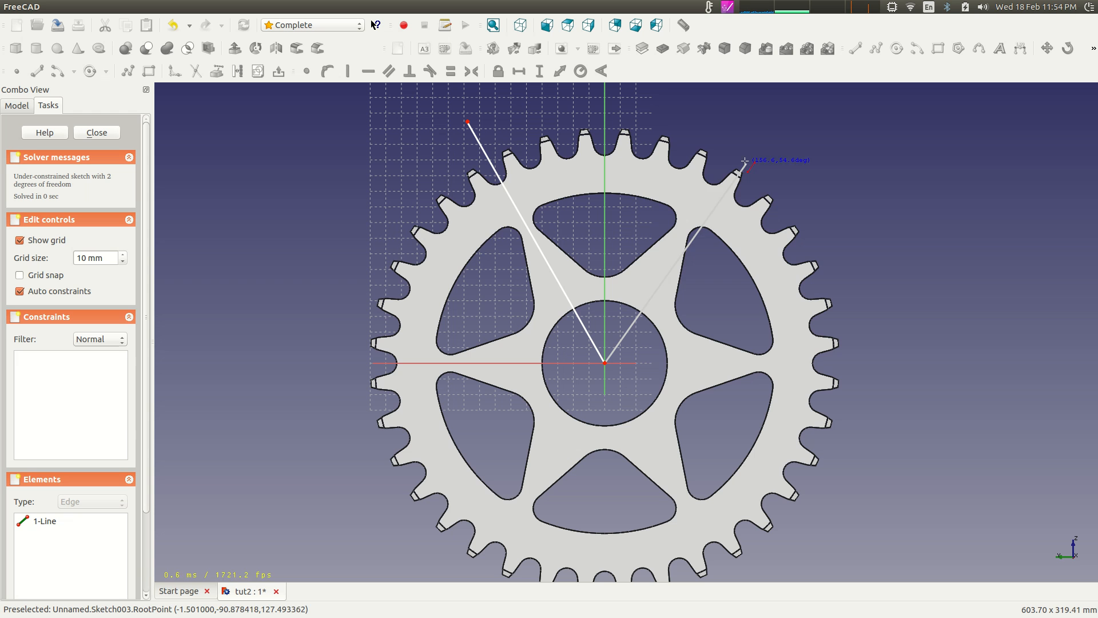
left_click(750, 118)
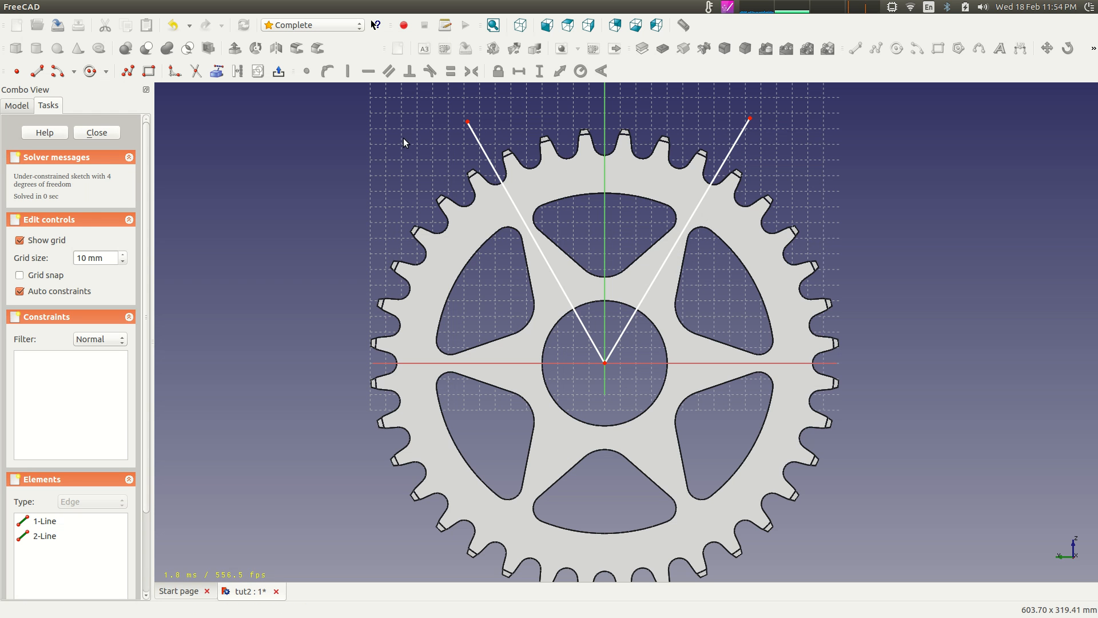
Convert both lines from the origin to construction geometry
left_click(546, 261)
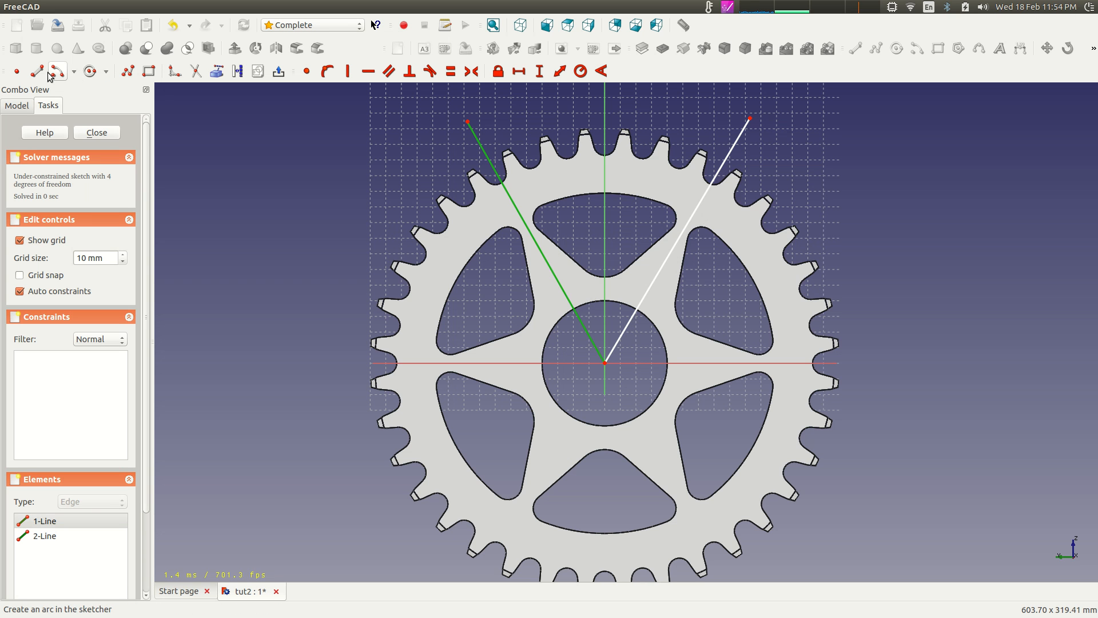
left_click(236, 73)
left_click(726, 159)
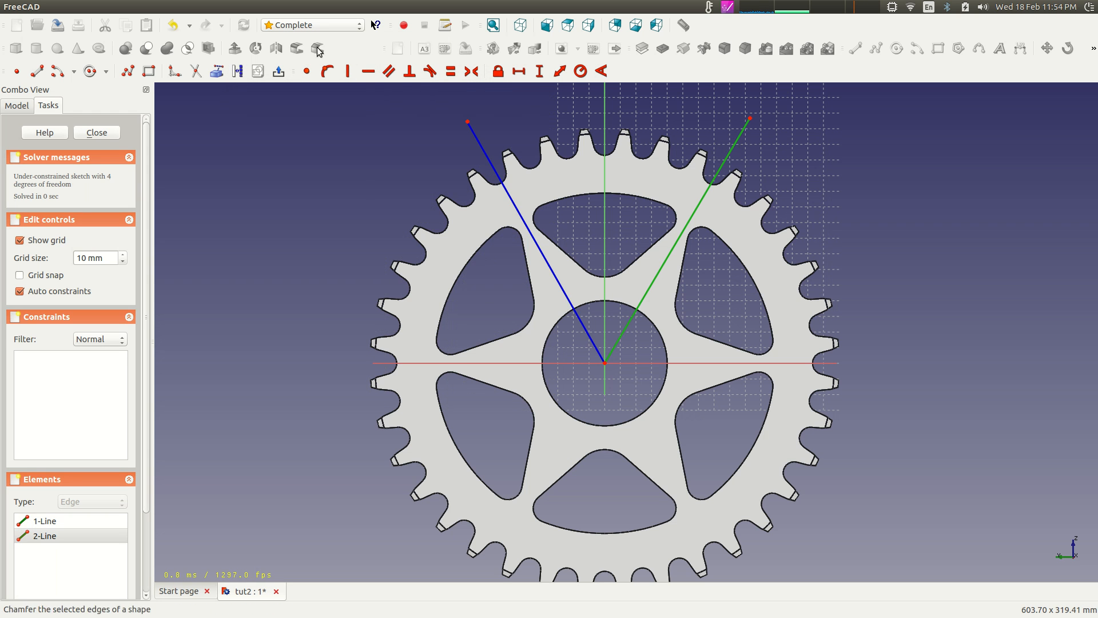
left_click(240, 73)
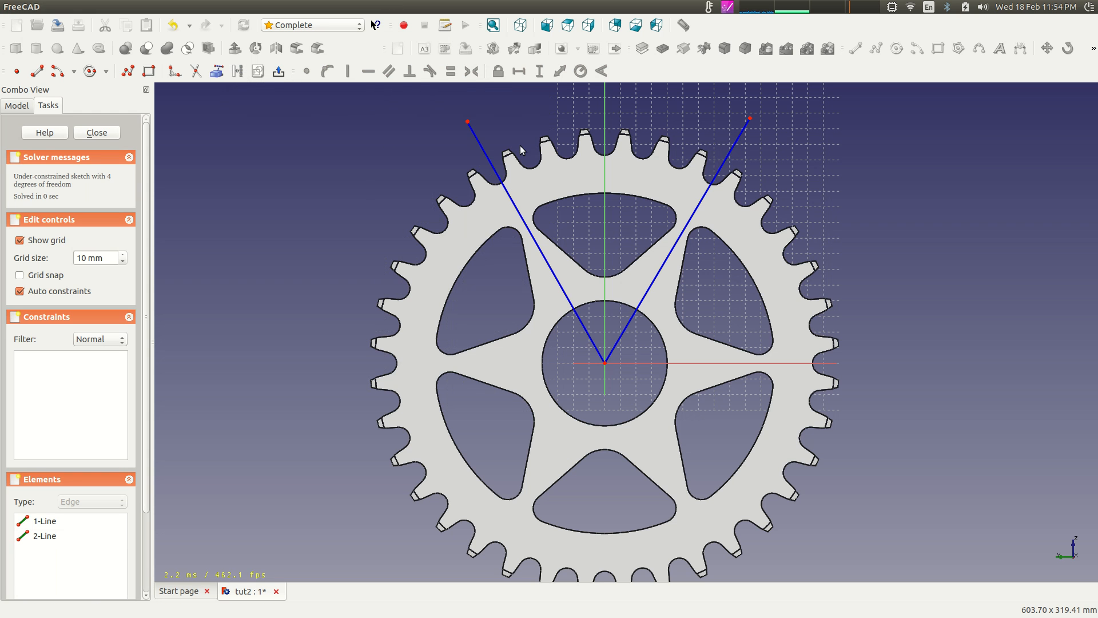
Delete the upper-right construction line
left_click(17, 71)
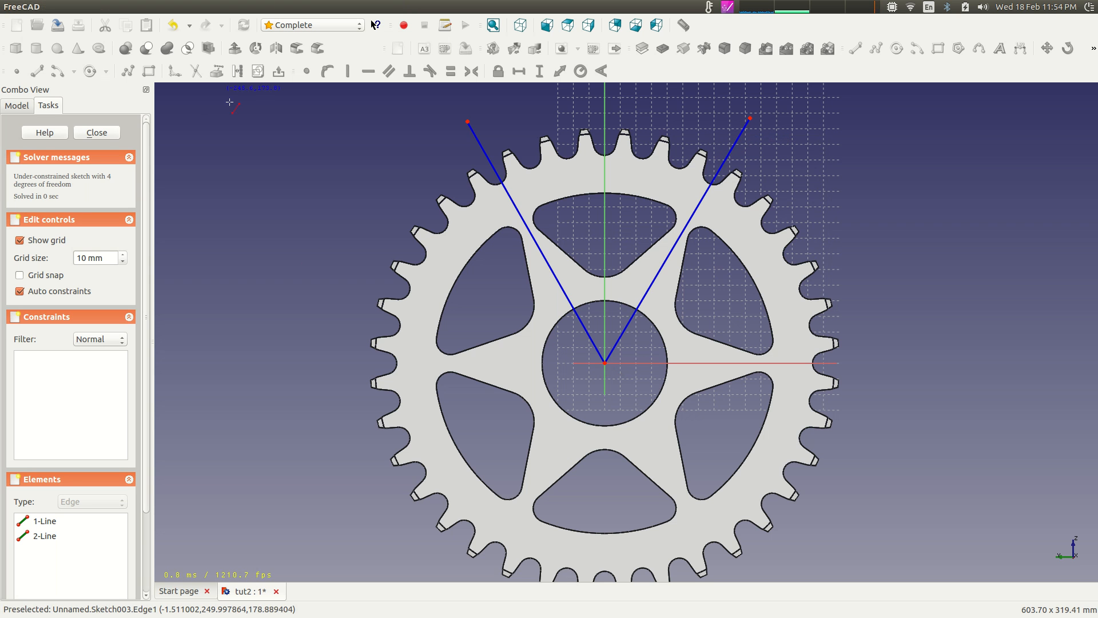
key("Escape")
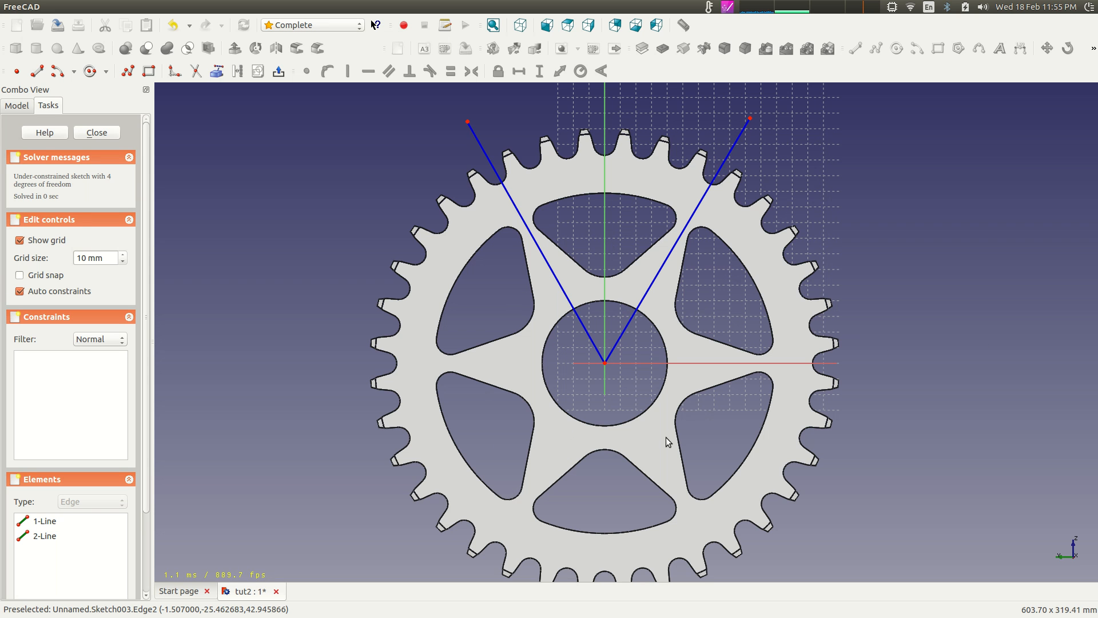
left_click(738, 137)
key("Delete")
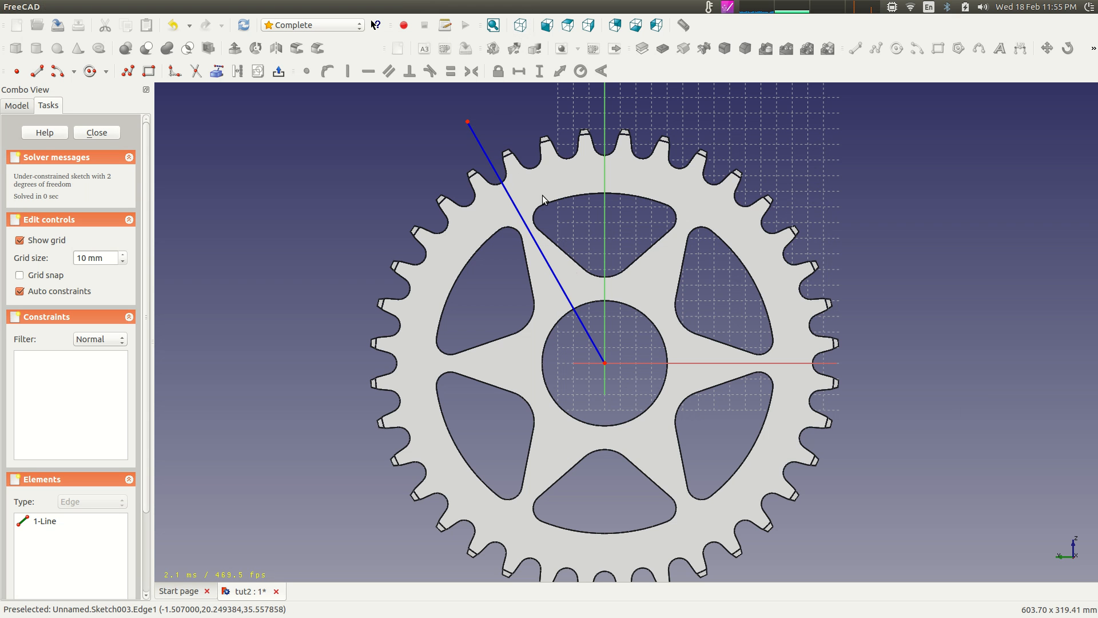
Constrain the construction line to 30° from the vertical axis and lock its outer endpoint
left_click(482, 147)
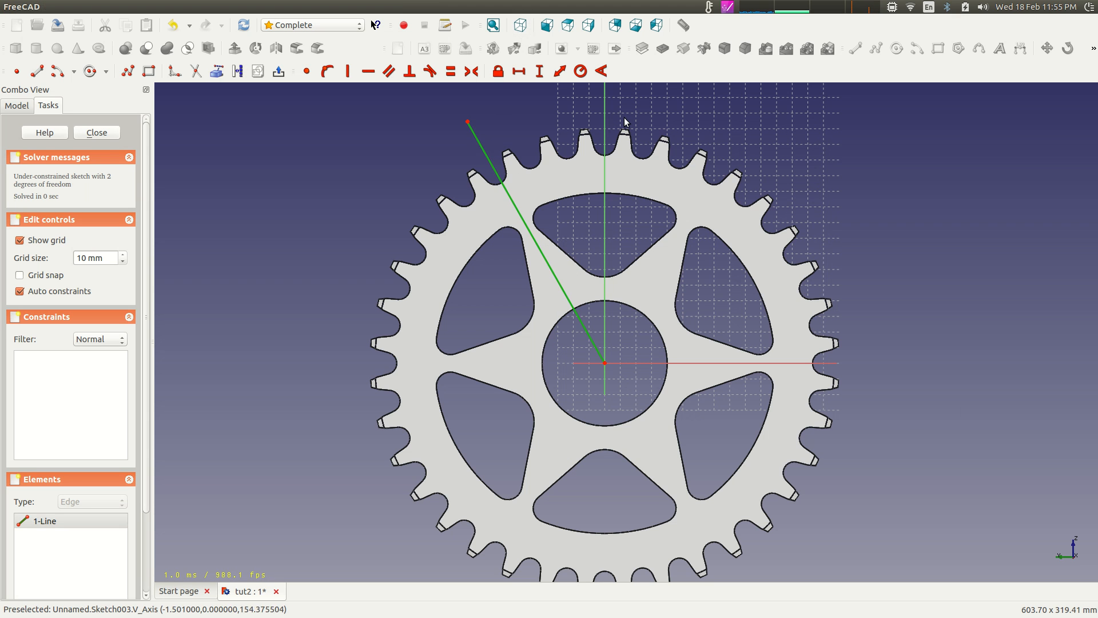
left_click(606, 91)
left_click(601, 71)
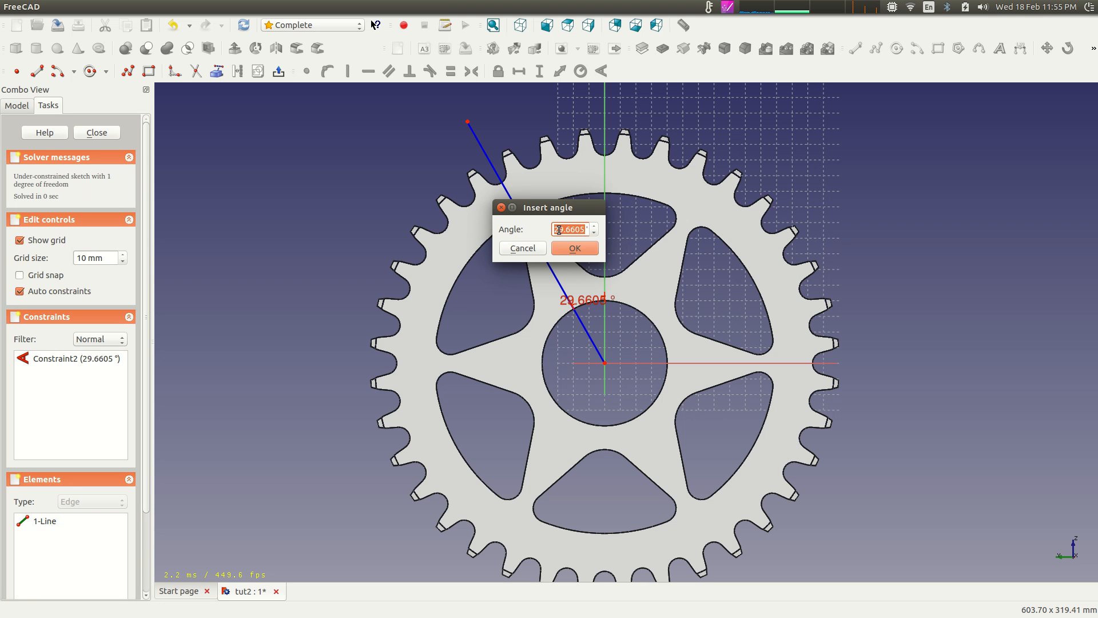
type("30")
left_click(580, 247)
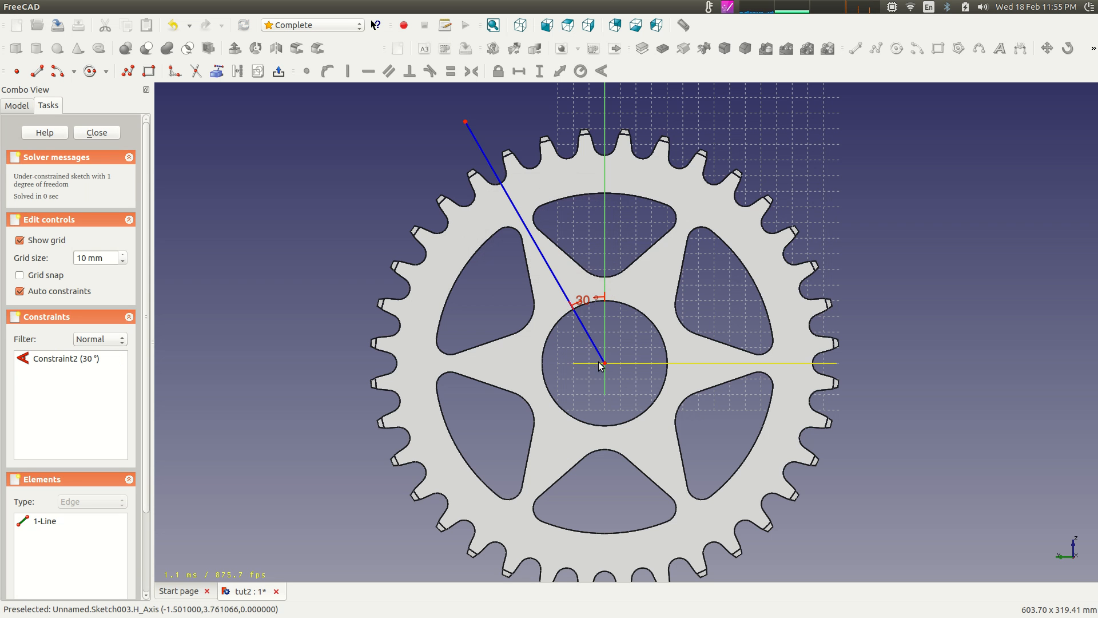
left_click(465, 122)
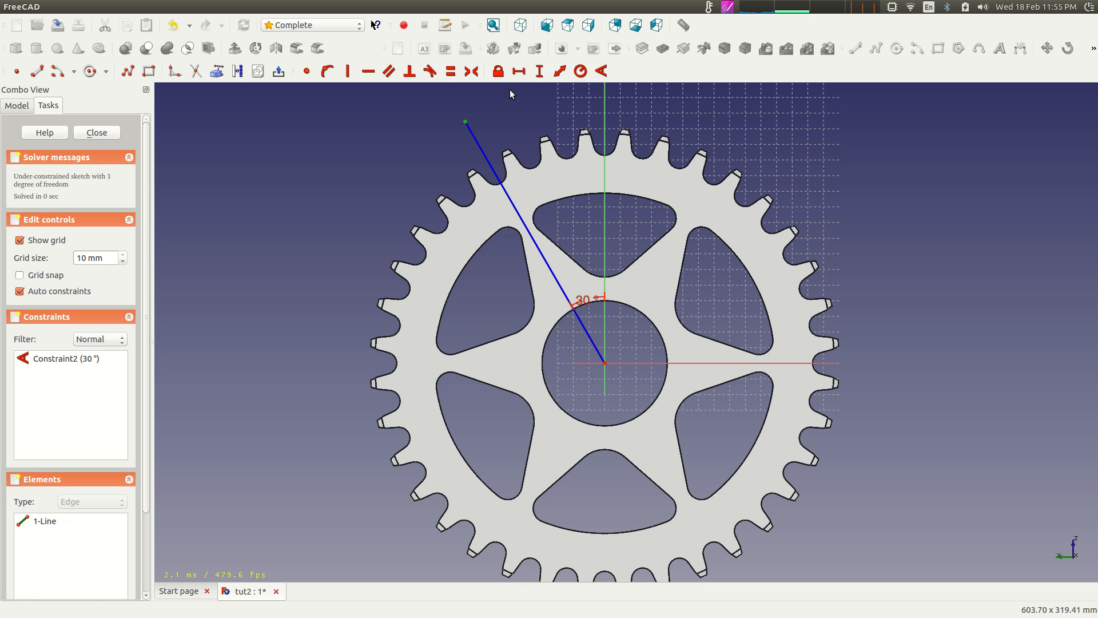
left_click(497, 71)
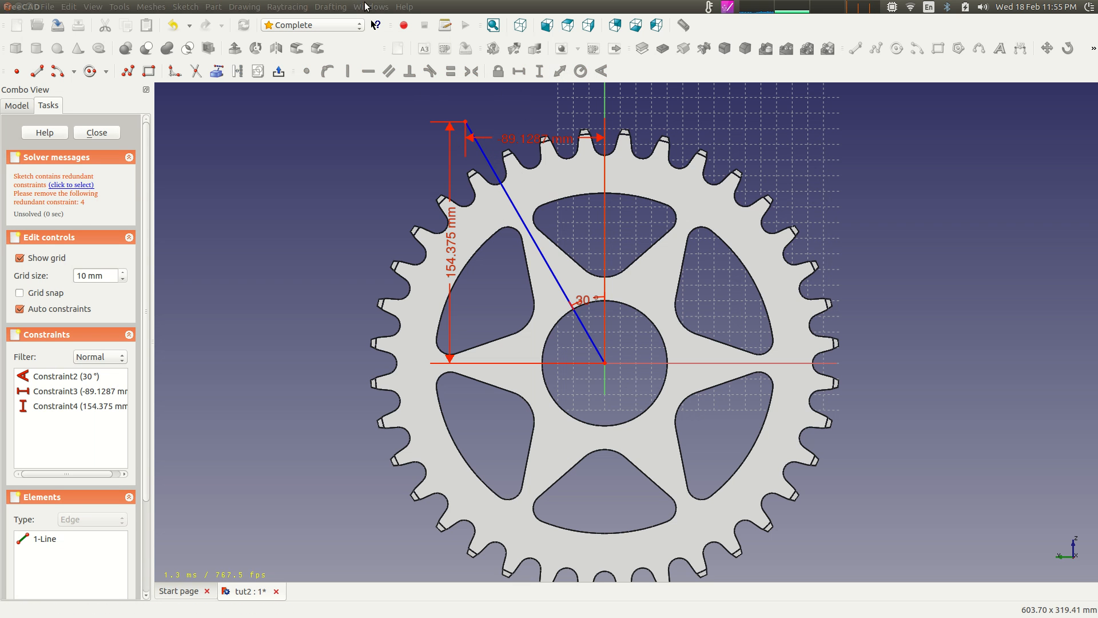
Draw a circle of about 9 mm radius centred on the construction line, between the upper and upper-left cut-outs
left_click(91, 72)
left_click(552, 271)
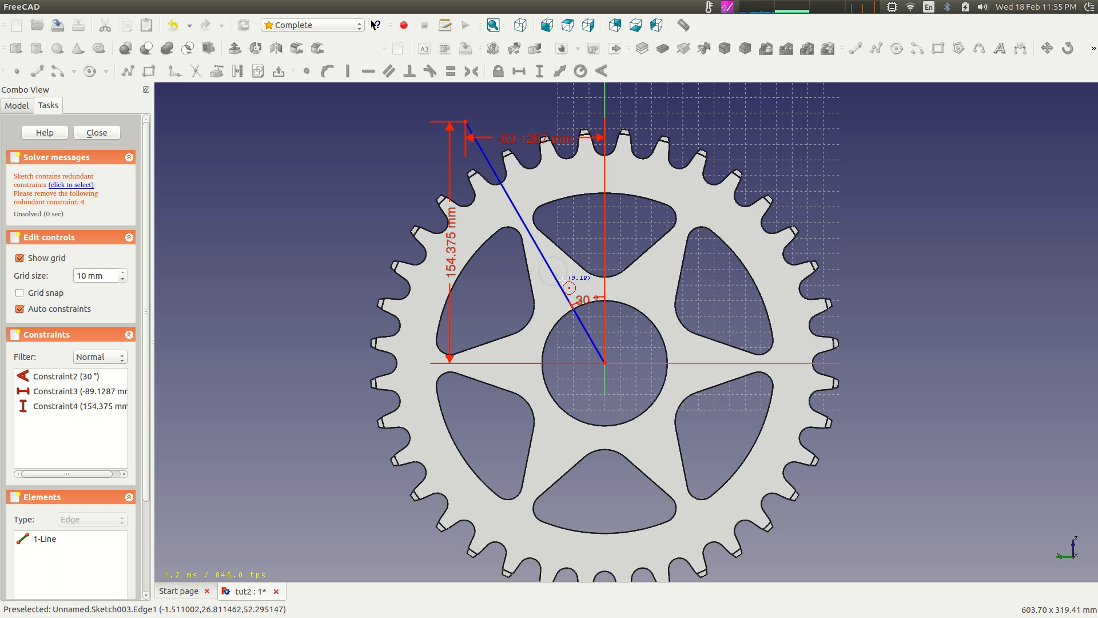
left_click(563, 282)
scroll(558, 290, "up", 5)
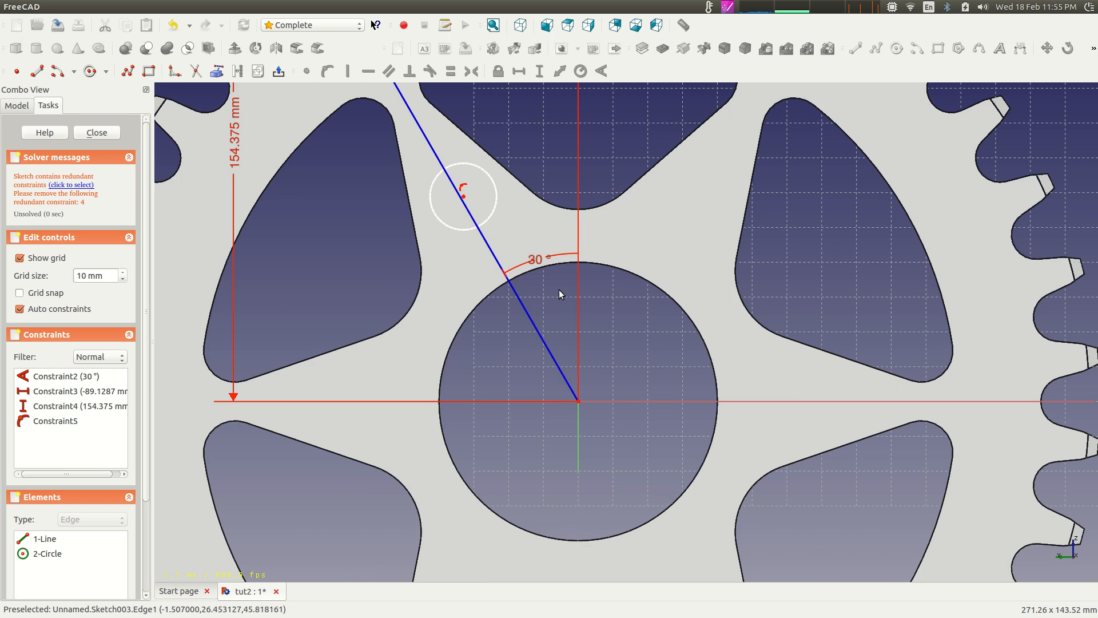
scroll(483, 214, "down", 2)
middle_click_drag(457, 193, 508, 240)
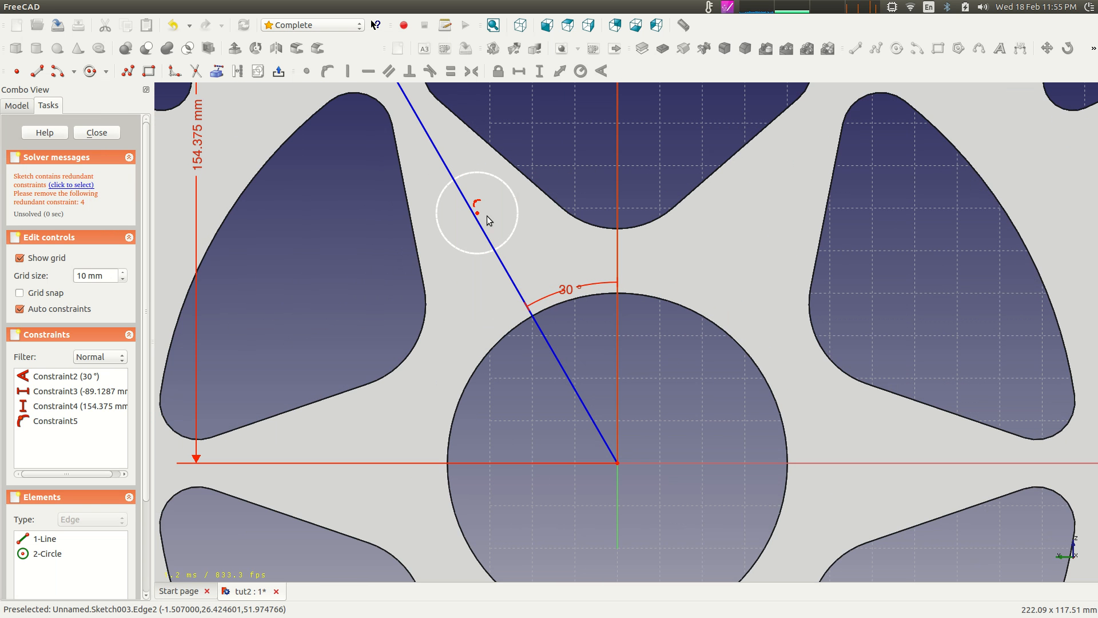
Apply another point-on-object constraint between the circle's centre and the construction line, and try to move the circle
left_click(480, 226)
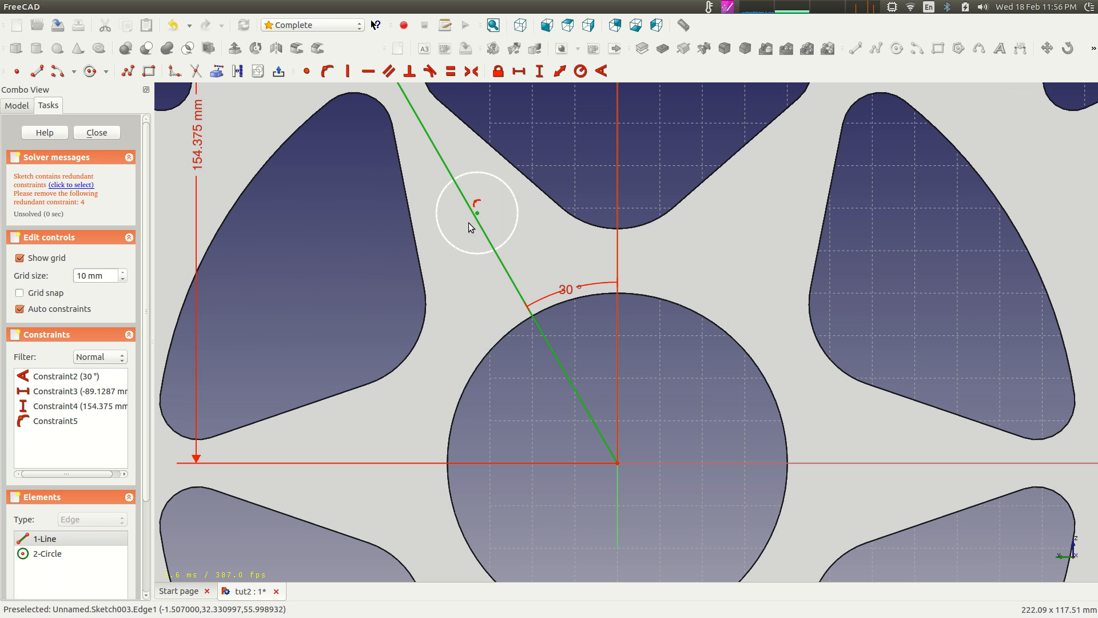
left_click(327, 71)
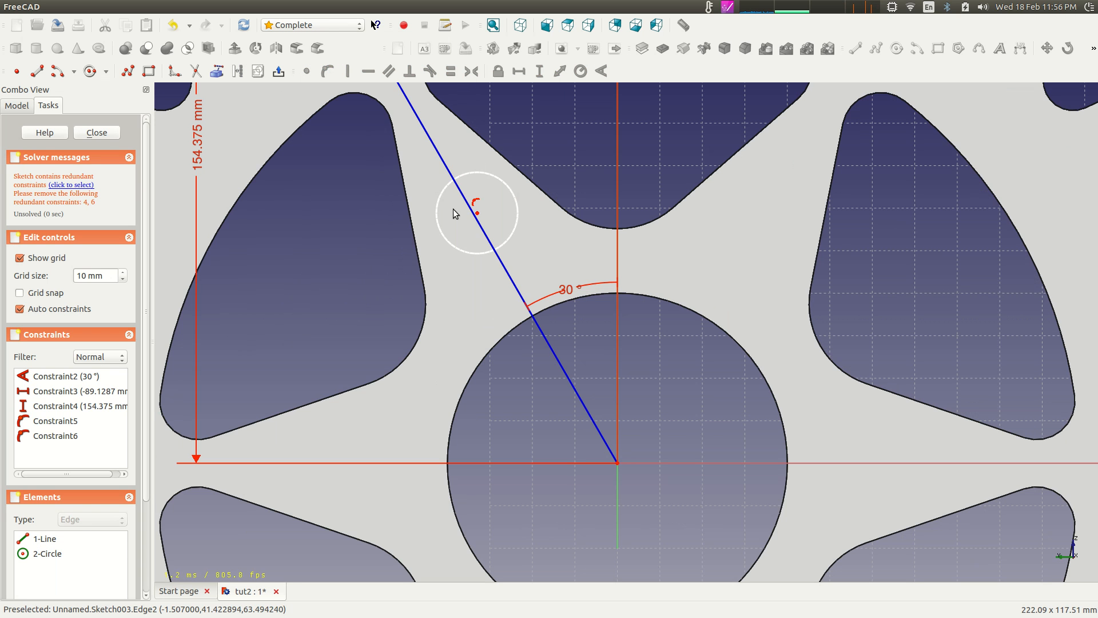
left_click_drag(476, 213, 507, 194)
scroll(513, 209, "up", 5)
scroll(513, 208, "down", 5)
scroll(499, 204, "down", 5)
scroll(521, 204, "up", 4)
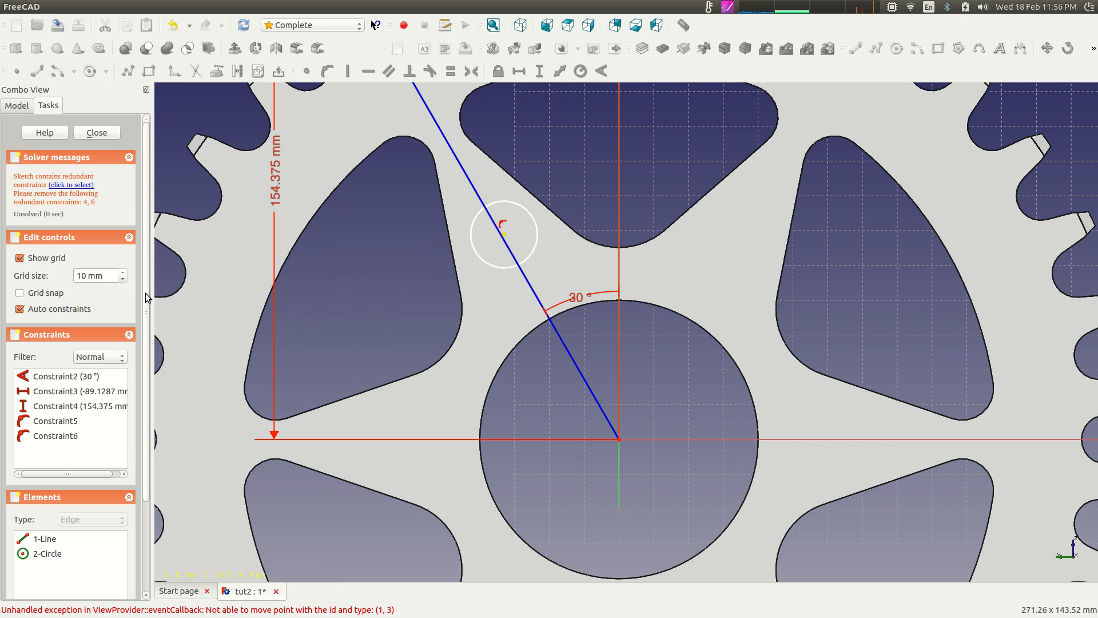
scroll(164, 373, "down", 1)
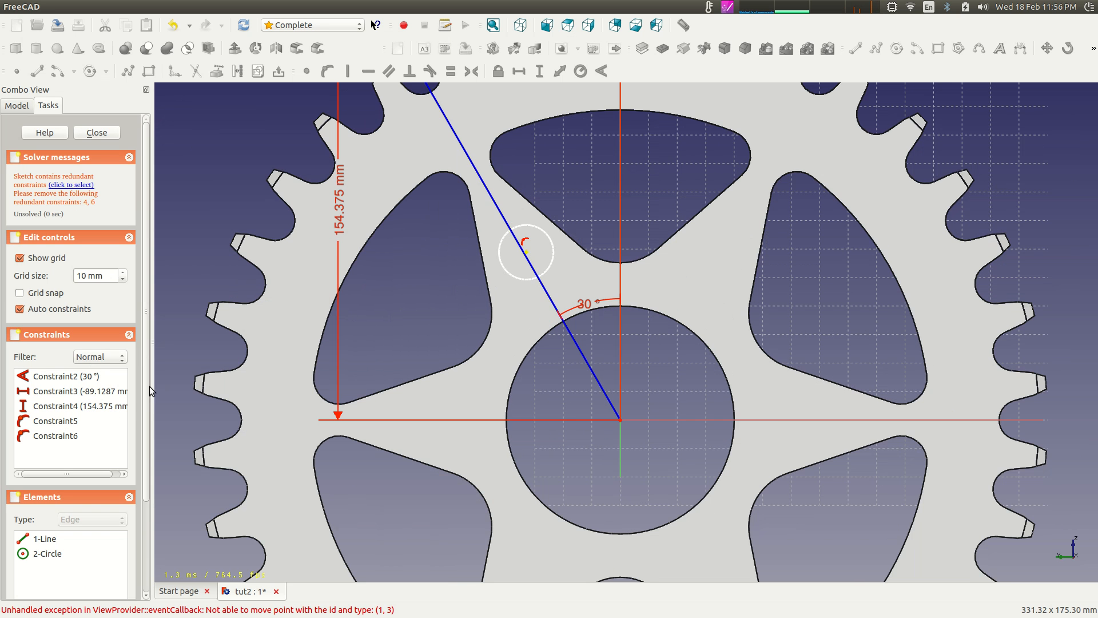
Delete the duplicate point-on-object constraint and the vertical distance constraint on the construction line's outer endpoint
left_click(72, 438)
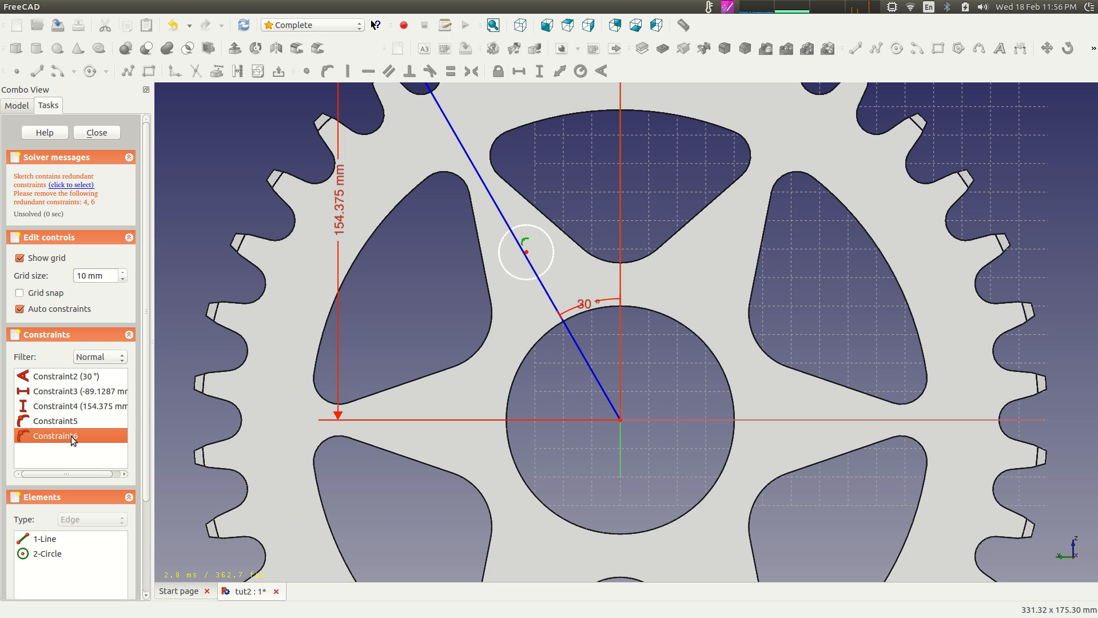
key("Delete")
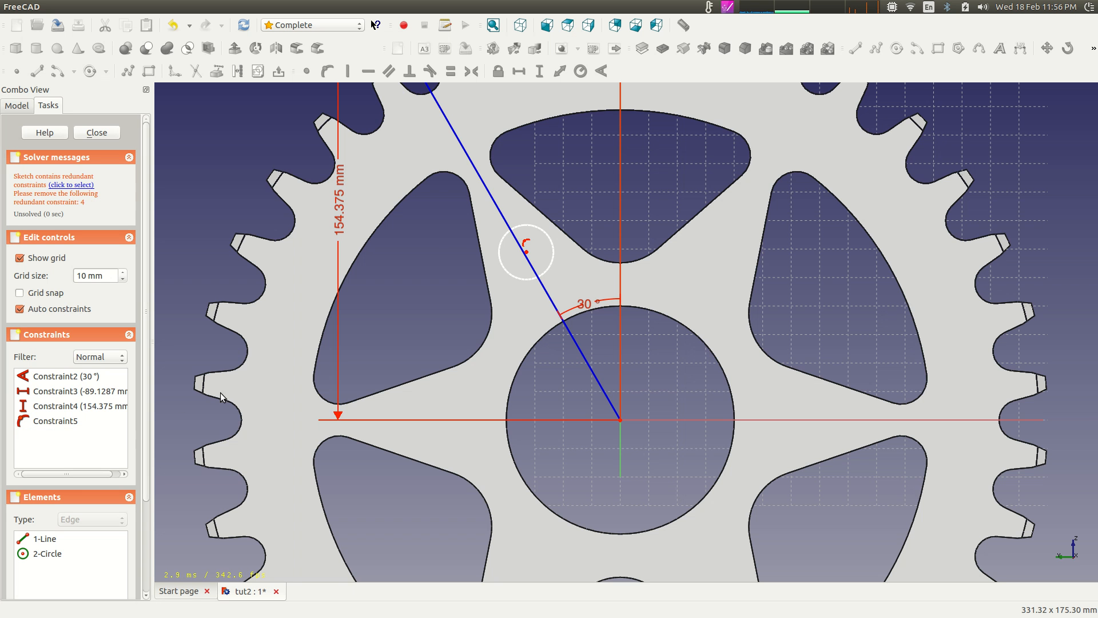
scroll(533, 249, "up", 3)
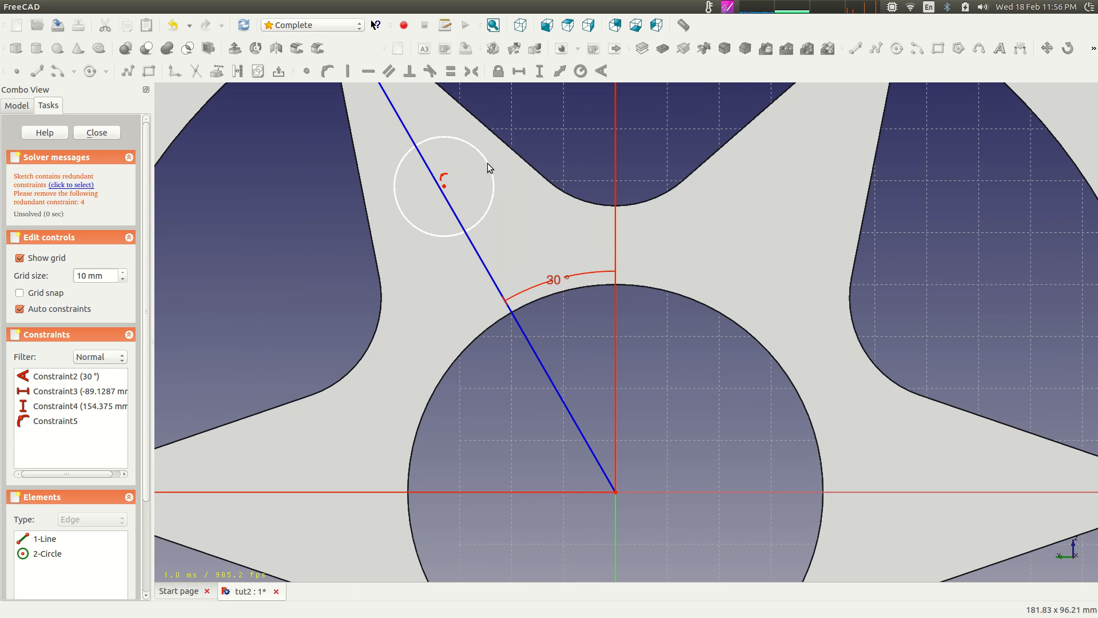
scroll(487, 163, "down", 3)
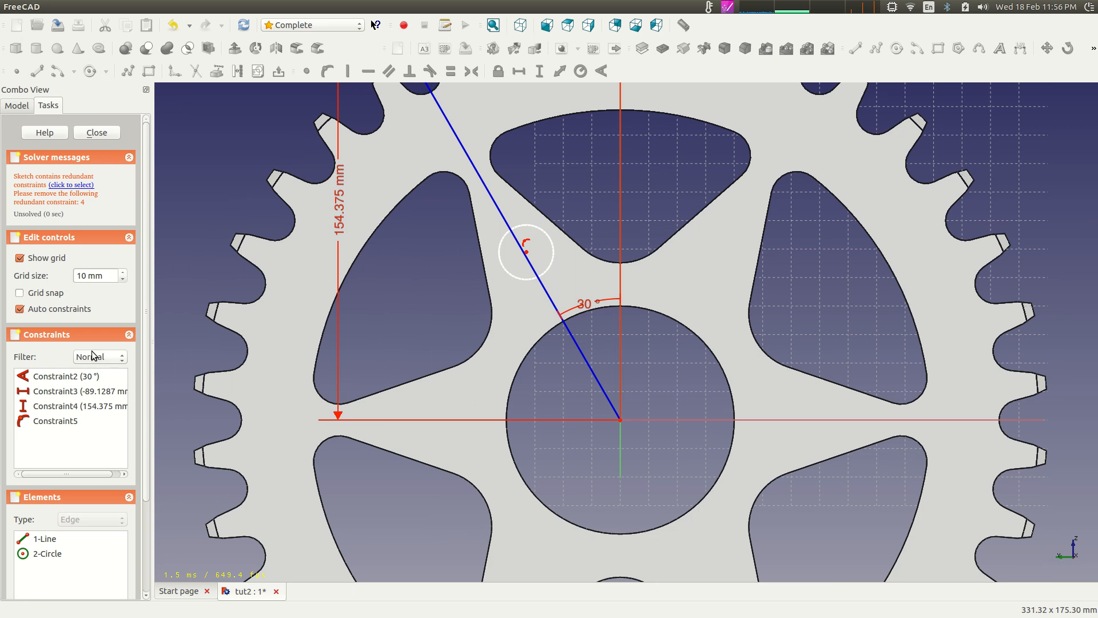
left_click(74, 407)
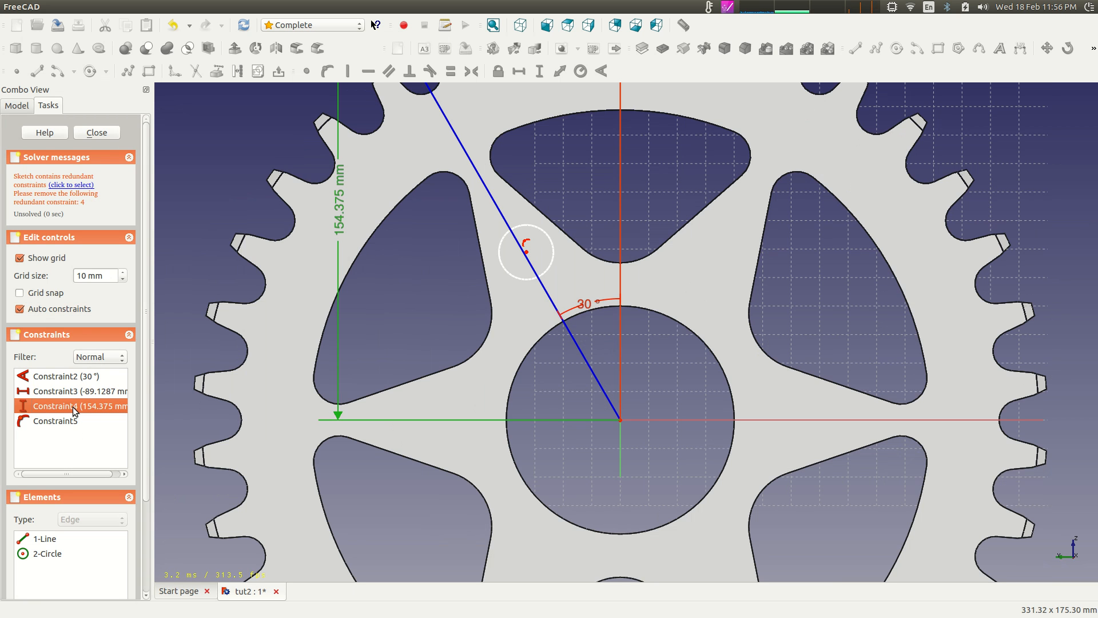
key("Delete")
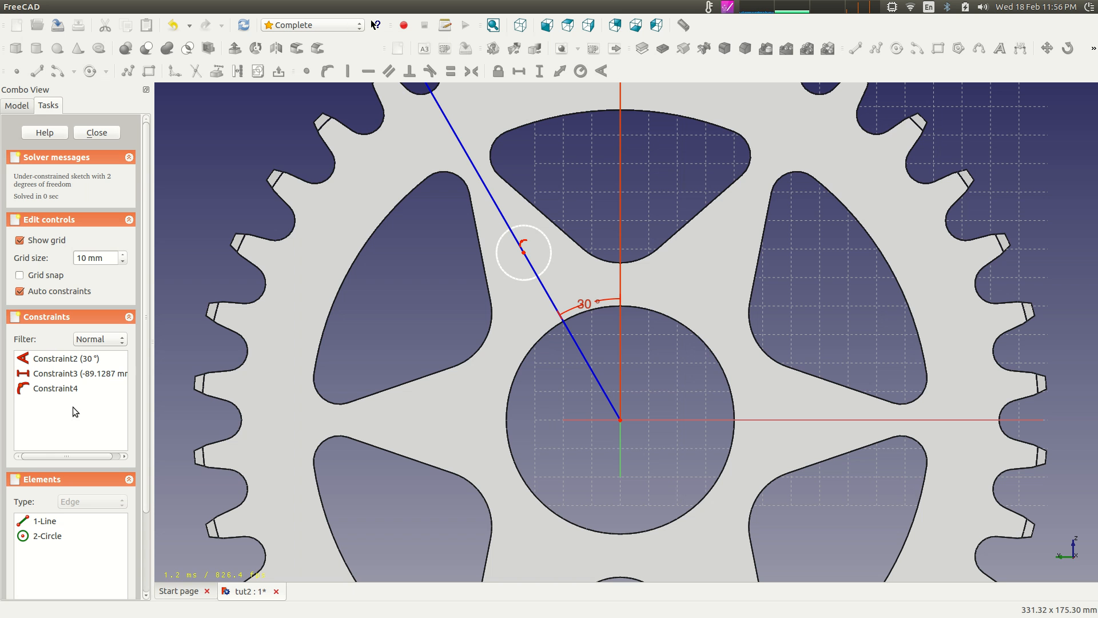
Move the circle a little farther outward along the construction line, between the two cut-outs
left_click_drag(520, 246, 514, 237)
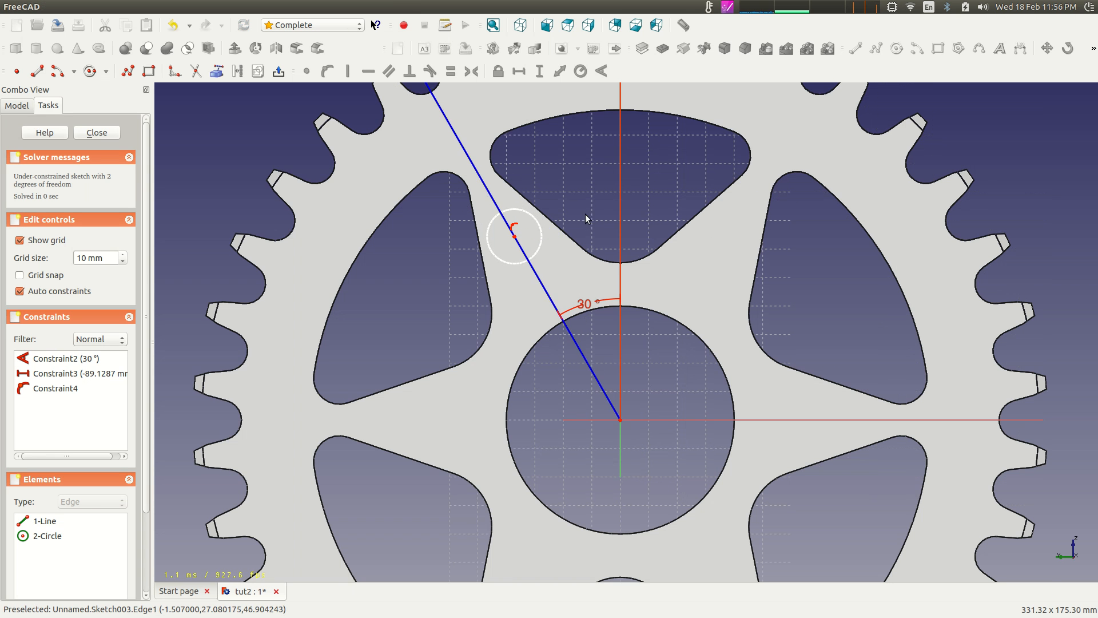
scroll(588, 211, "down", 6)
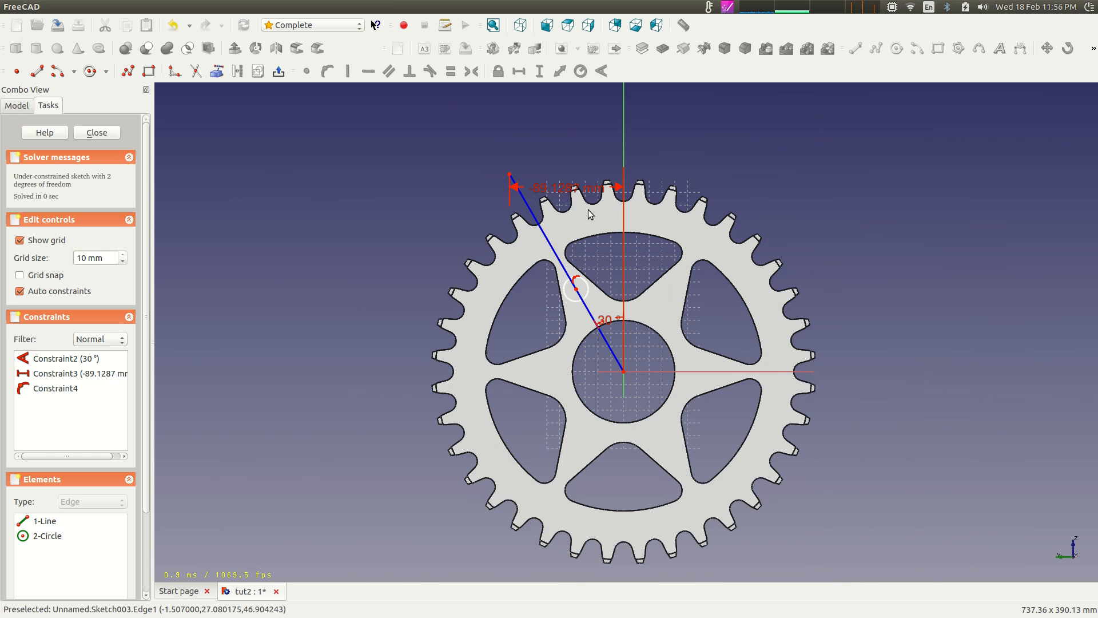
scroll(589, 210, "up", 2)
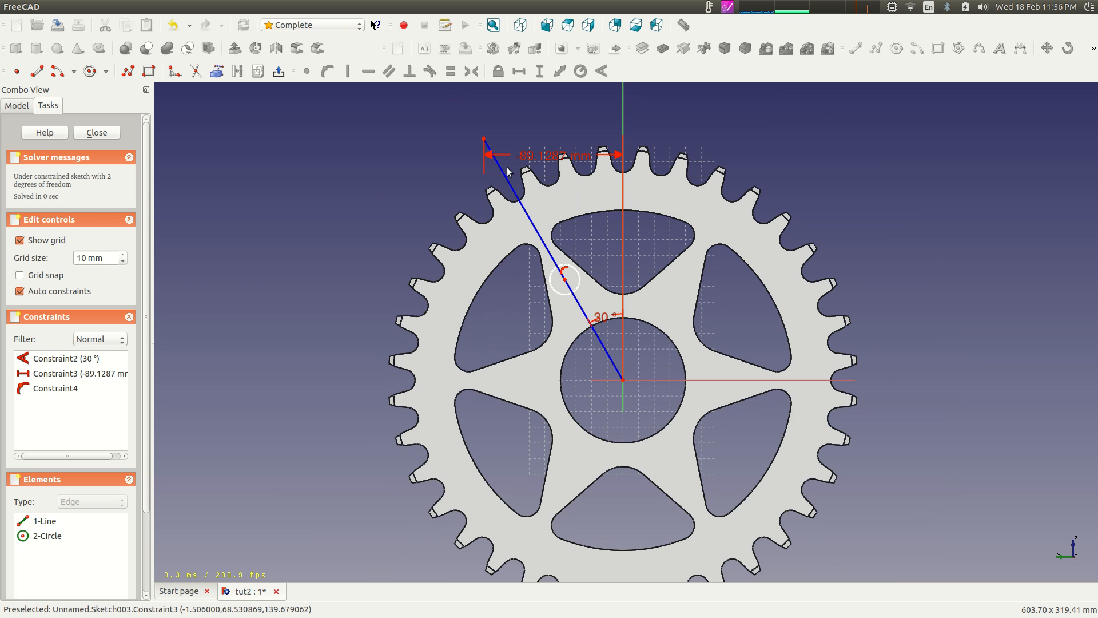
scroll(504, 205, "up", 5)
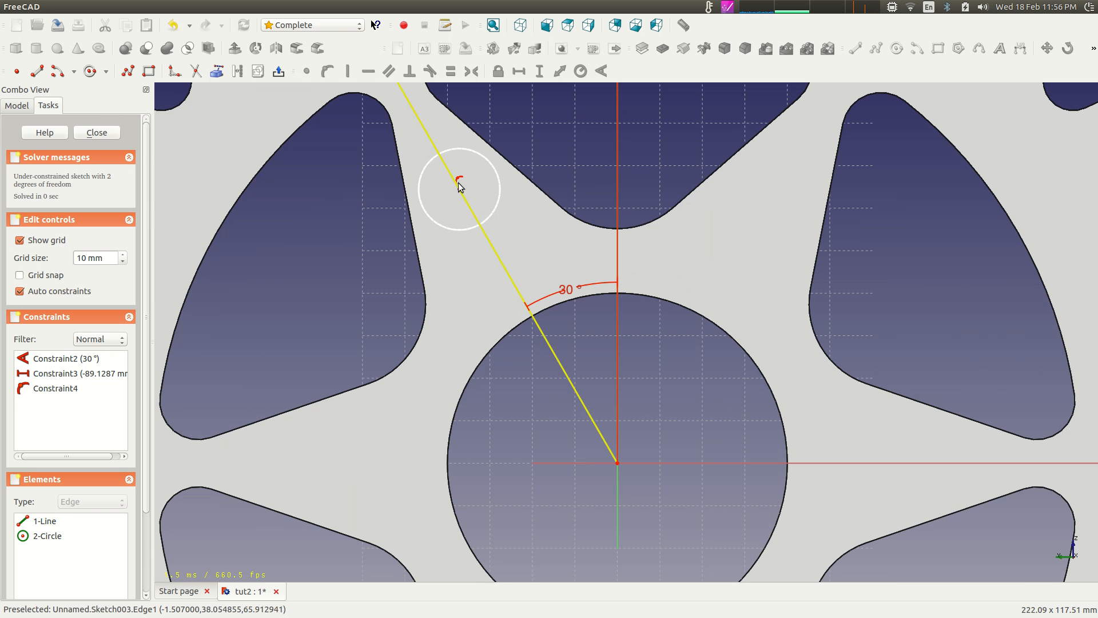
Delete the circle centred on the 30° construction line
scroll(503, 163, "down", 5)
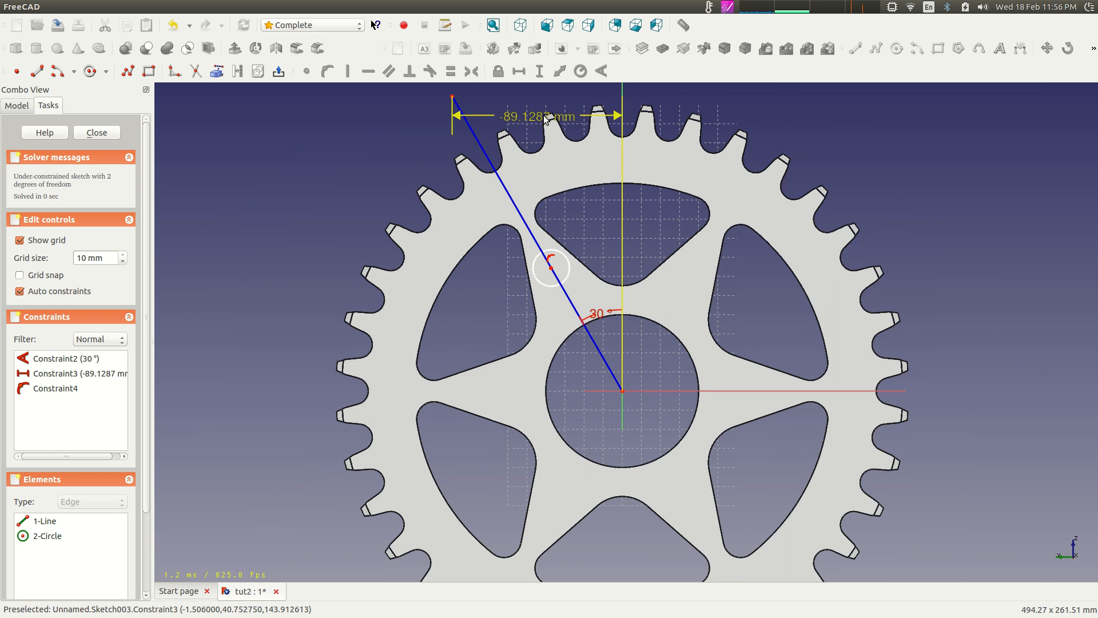
left_click(554, 252)
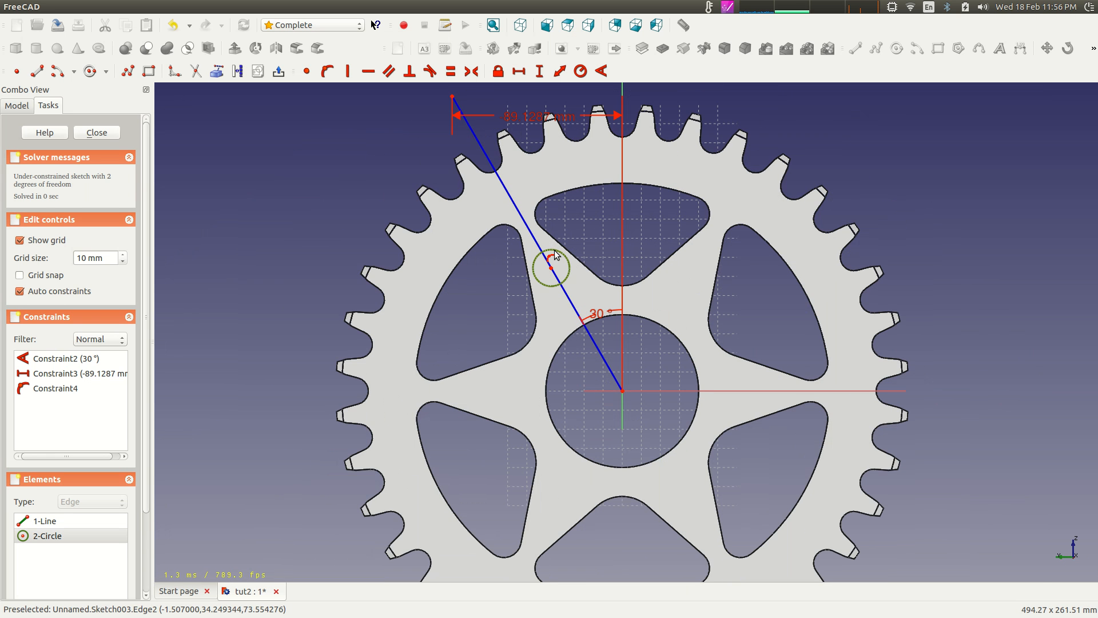
key("Delete")
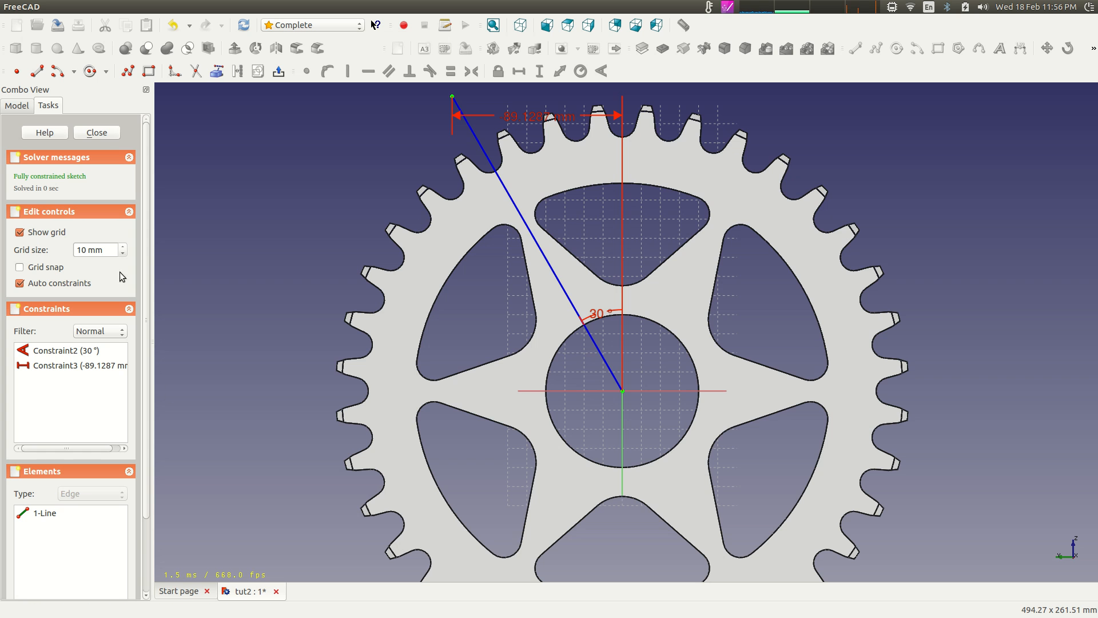
Draw a new circle of about 8.3 mm radius centred on the construction line, and move it slightly closer to the gear's central hole
left_click(90, 71)
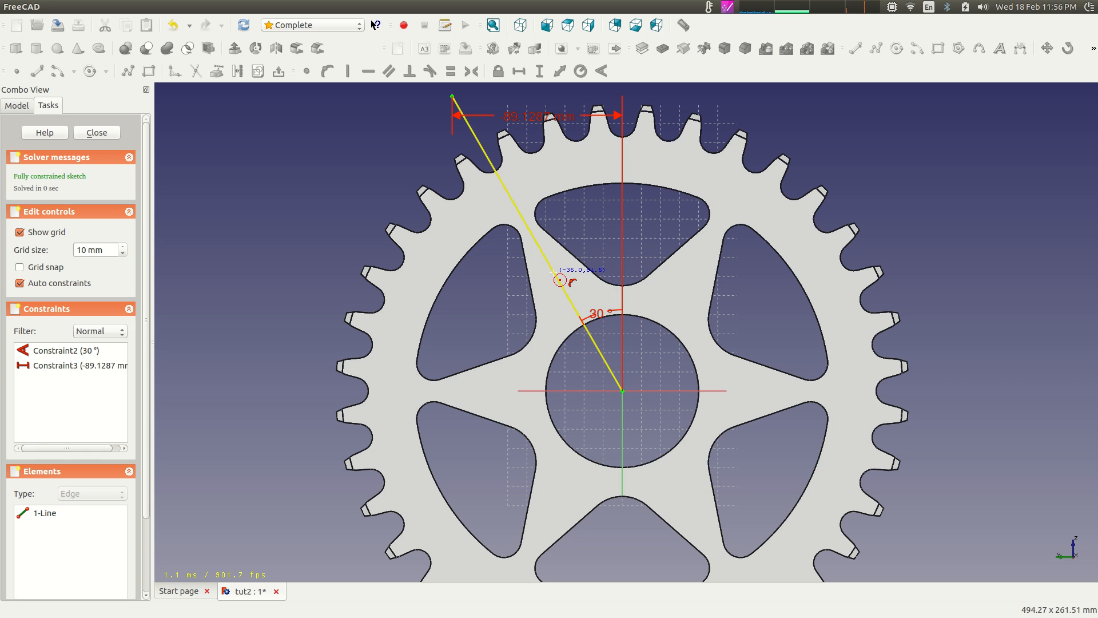
key("Escape")
left_click(554, 272)
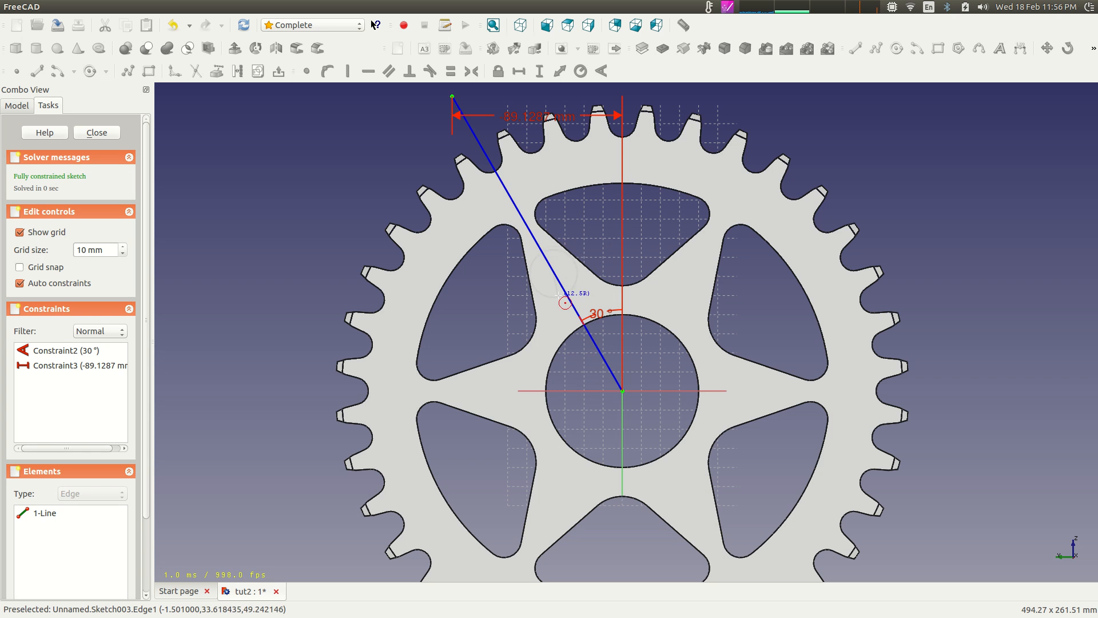
left_click(567, 294)
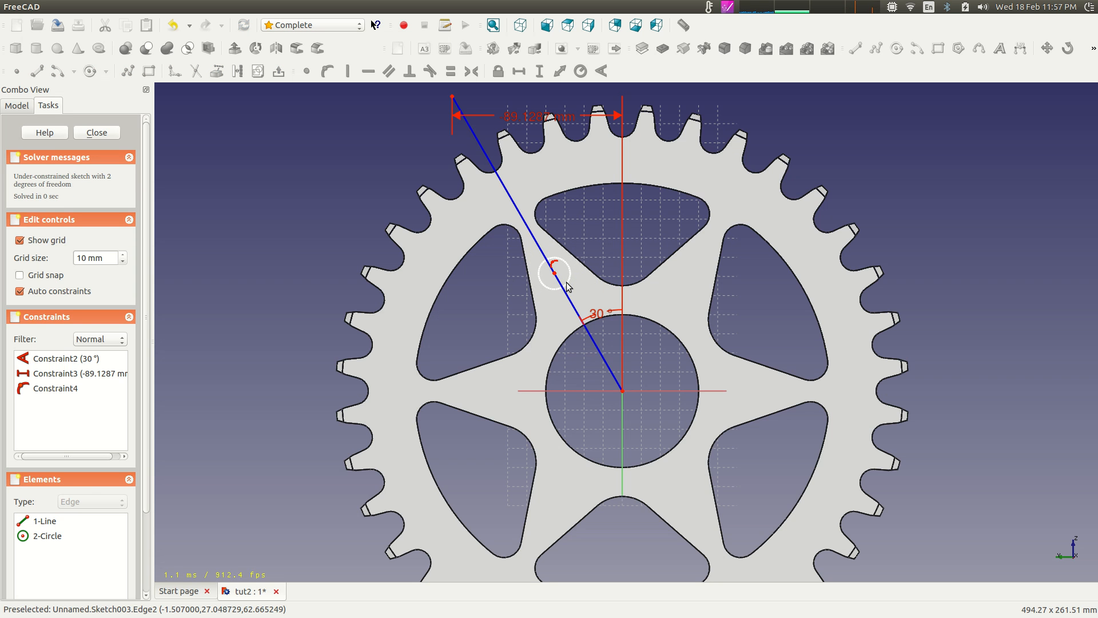
key("Escape")
left_click(566, 295)
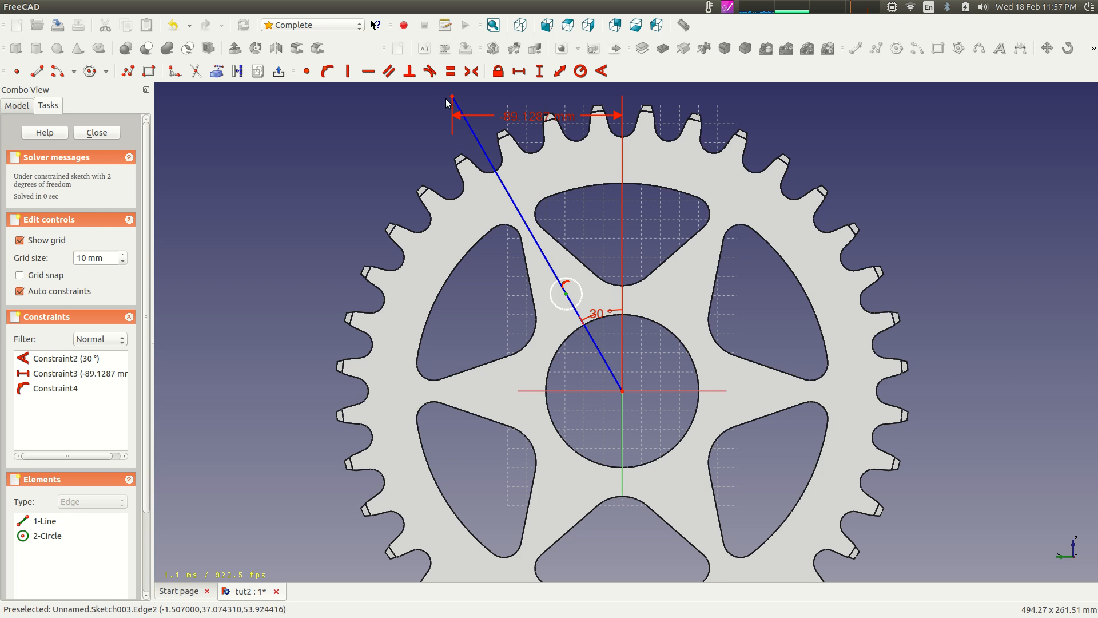
Try length and vertical distance constraints on the small circle's centre, and delete the vertical distance constraint
left_click(581, 71)
left_click(637, 255)
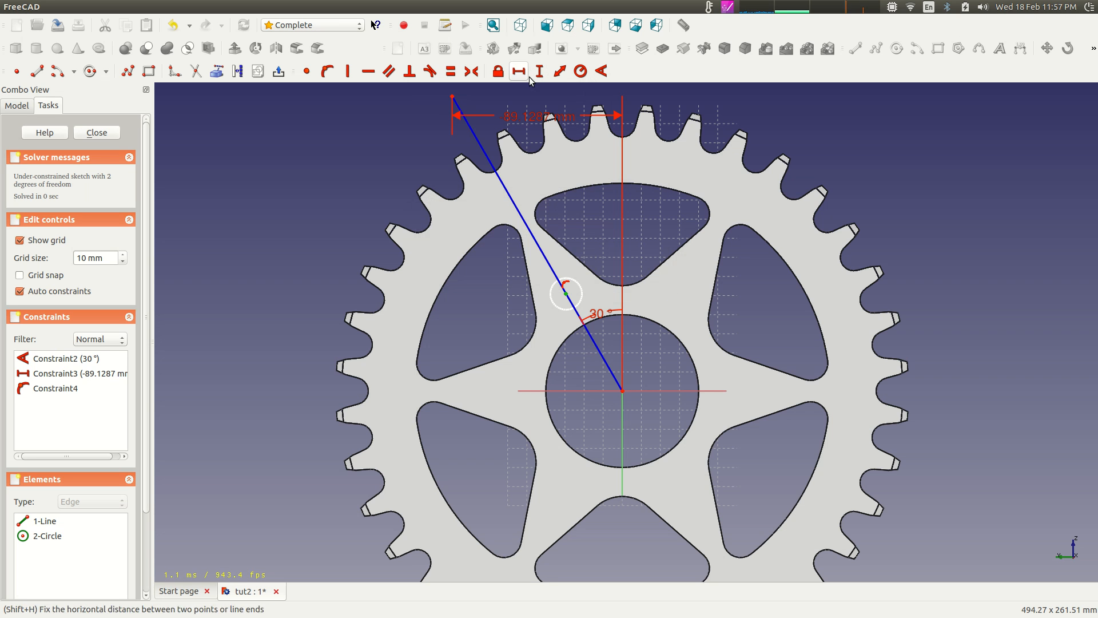
left_click(560, 71)
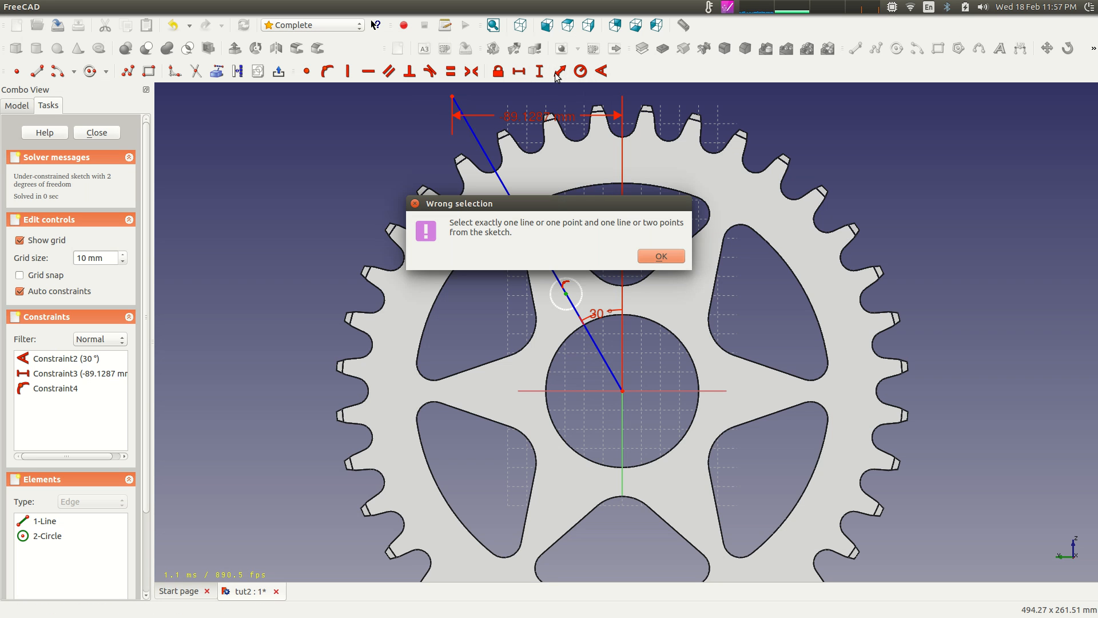
left_click(653, 257)
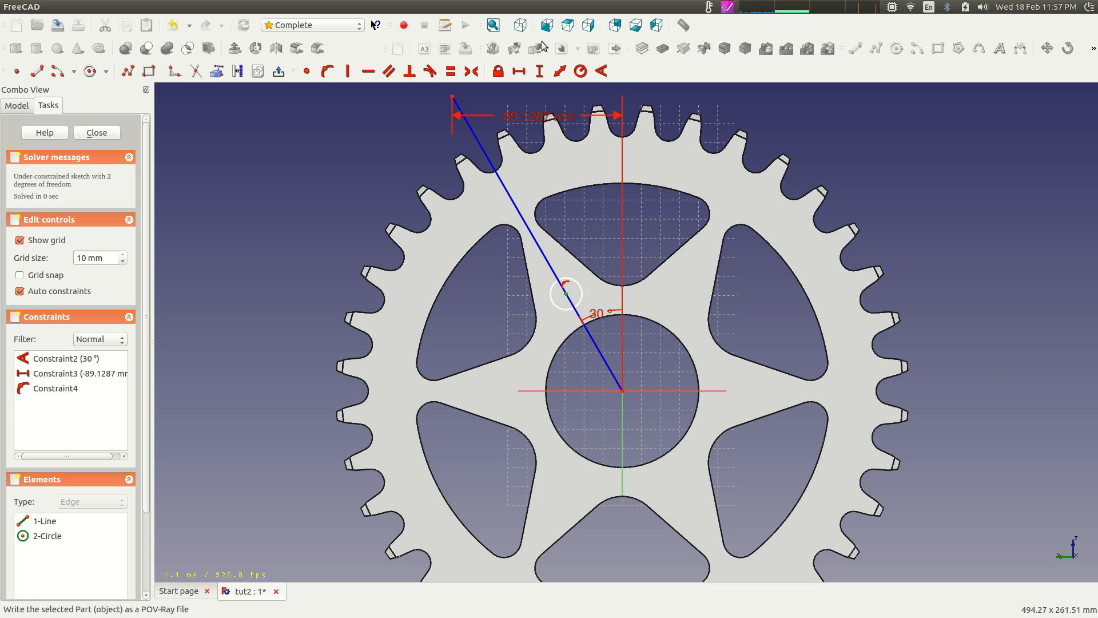
left_click(540, 72)
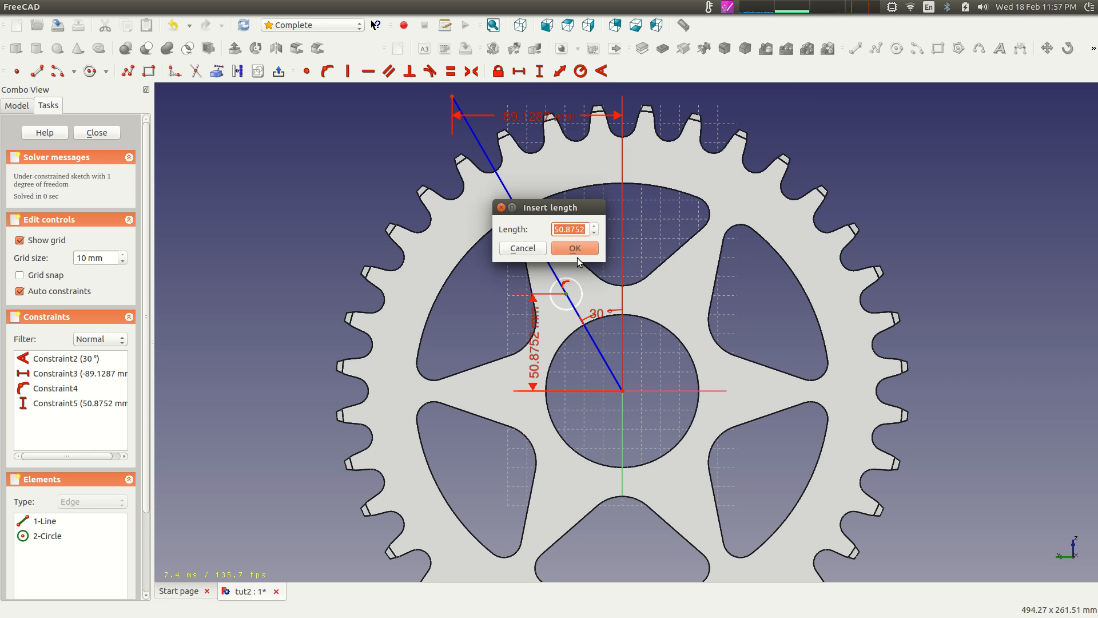
left_click(514, 251)
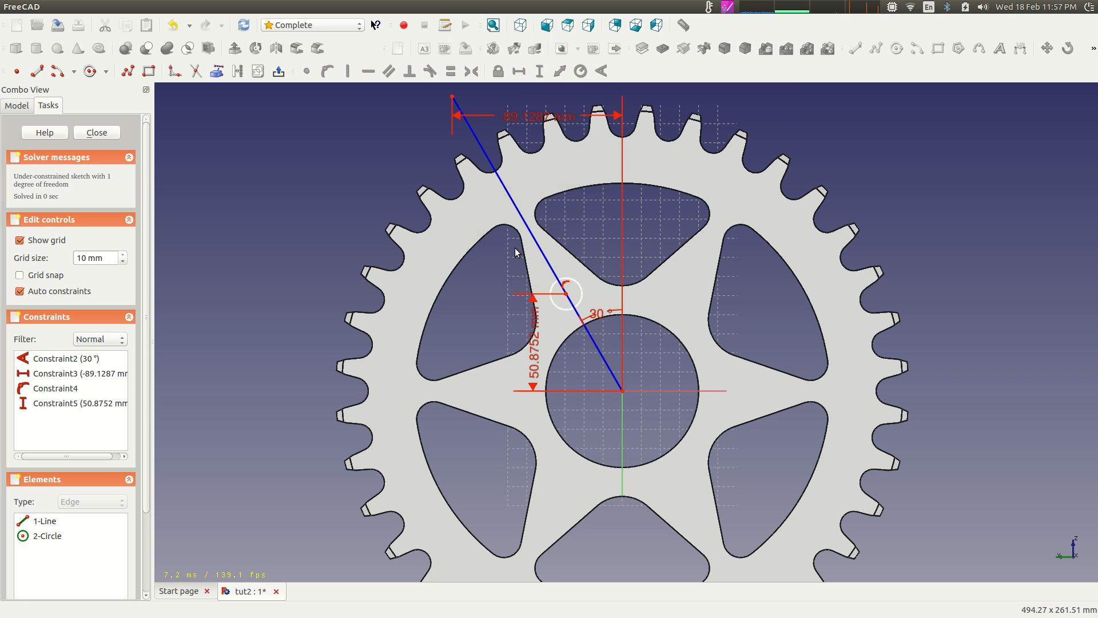
left_click(538, 368)
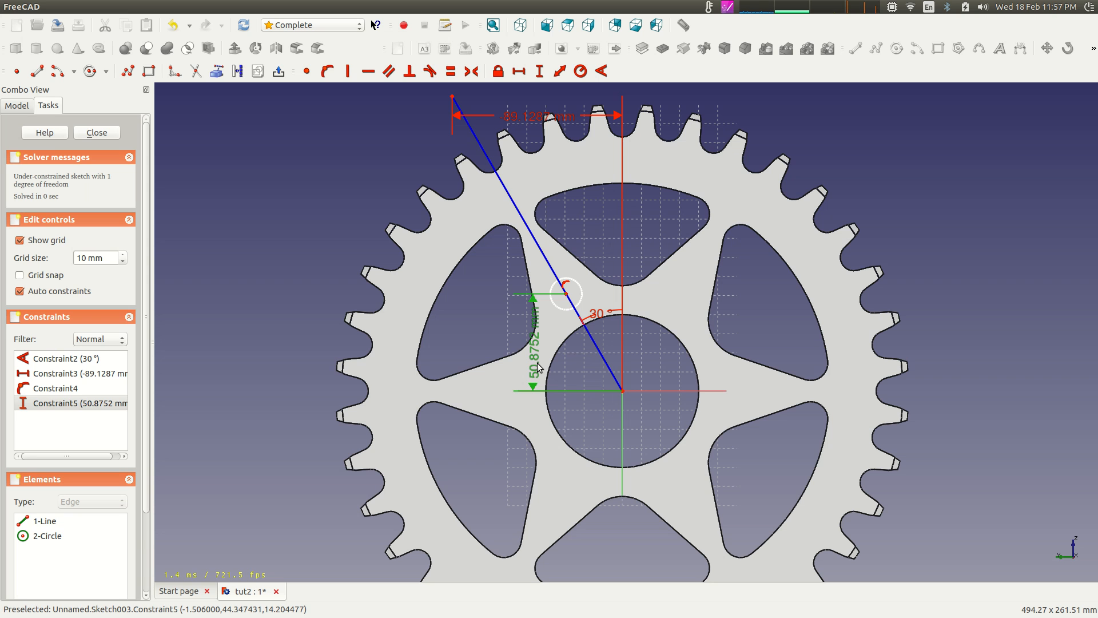
key("Delete")
Draw a circle of about 59 mm radius from the gear's centre through the small circle's centre, and convert it to construction geometry
left_click(90, 71)
left_click(622, 391)
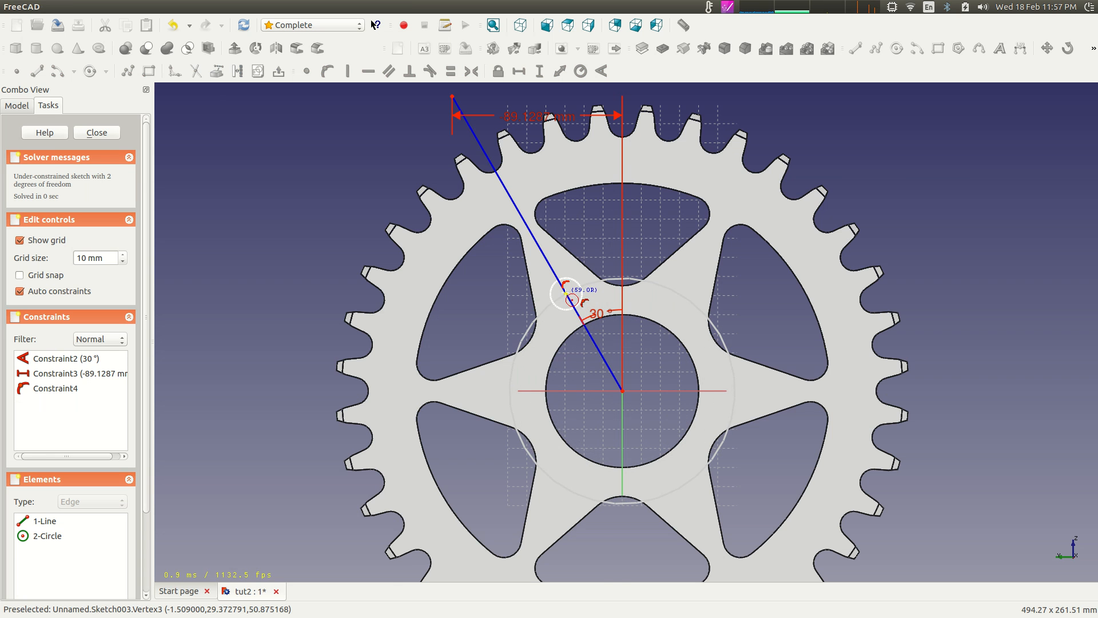
left_click(566, 294)
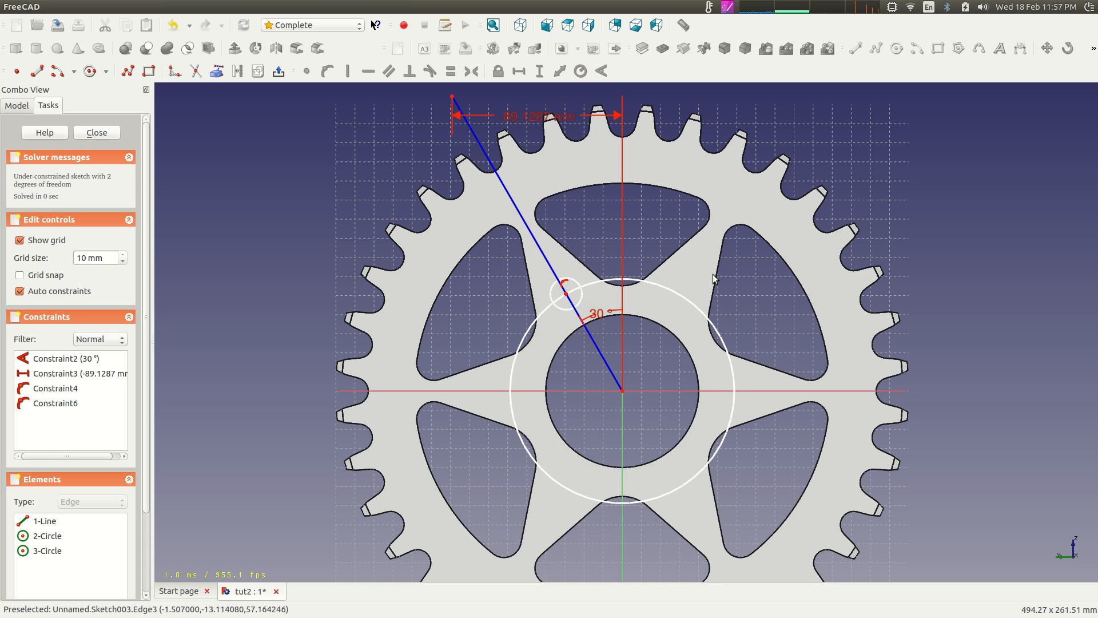
left_click(690, 303)
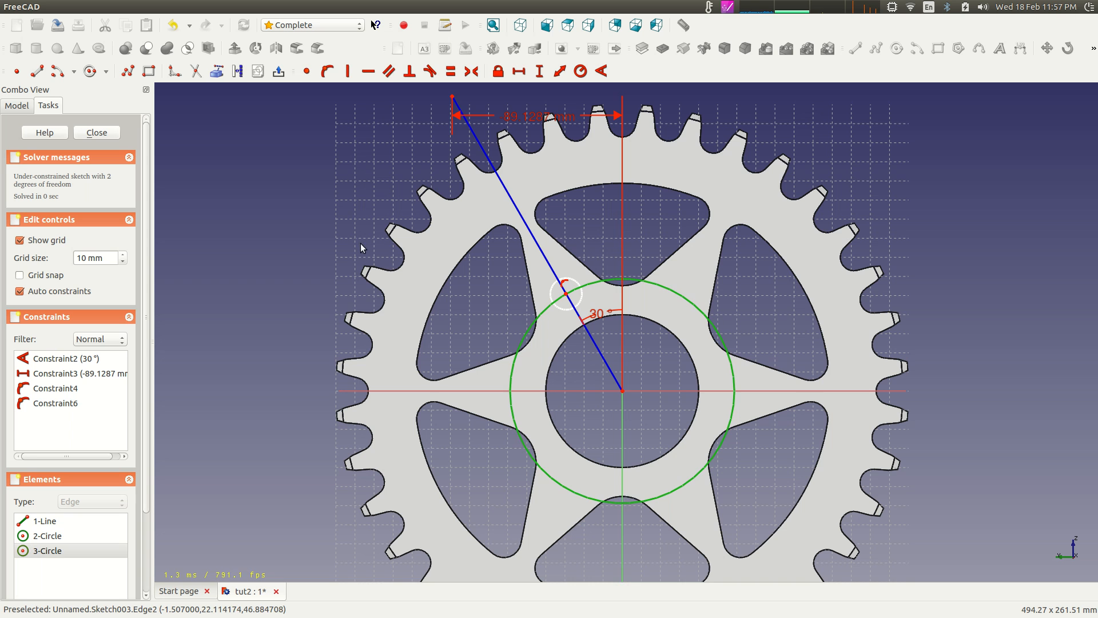
left_click(237, 71)
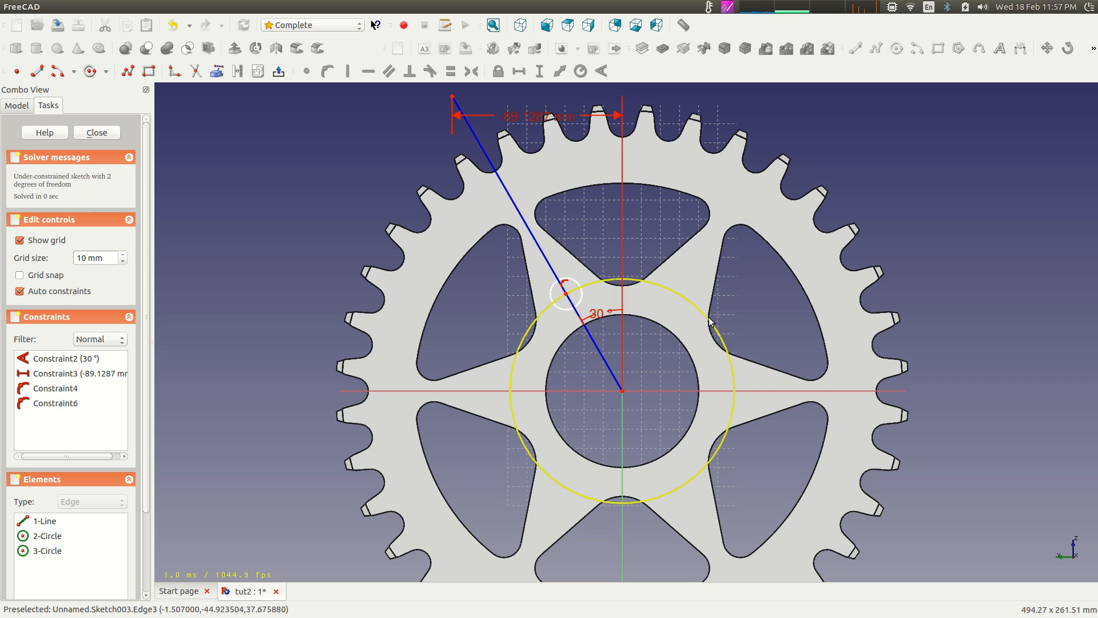
Constrain the large construction circle's radius to 60 mm
left_click(691, 303)
left_click(581, 71)
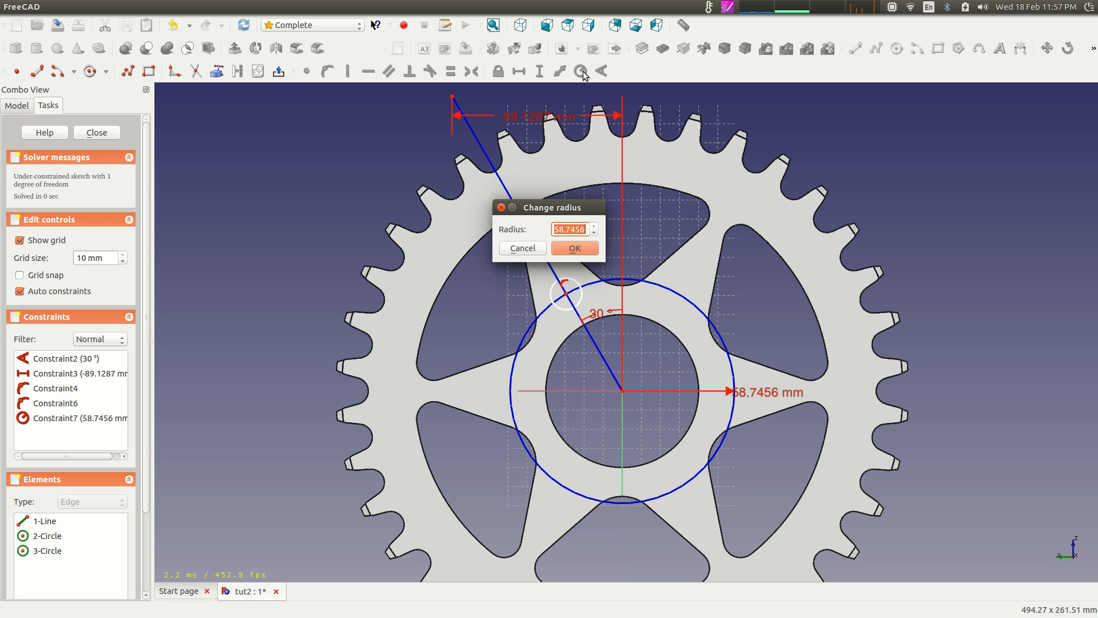
type("60")
left_click(574, 248)
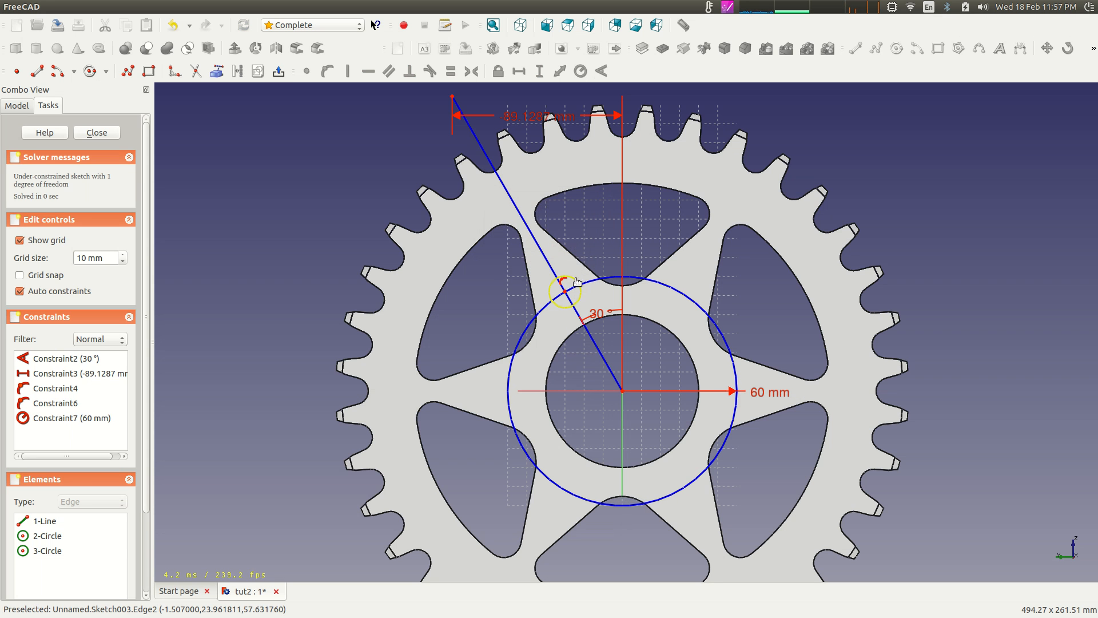
Constrain the small circle's radius to 8 mm
left_click(577, 284)
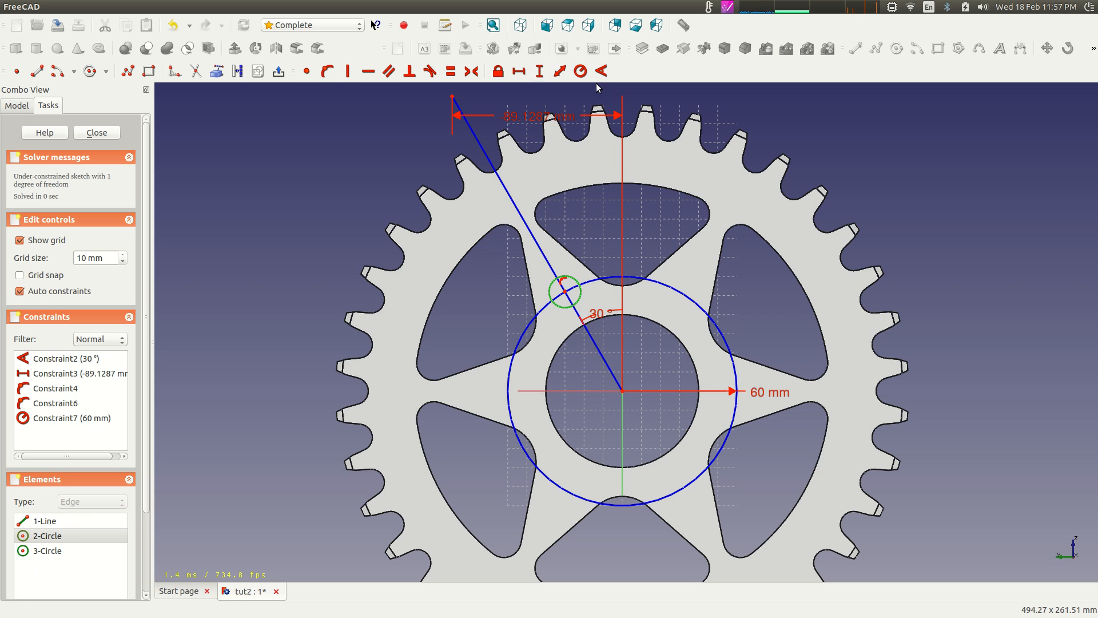
left_click(580, 71)
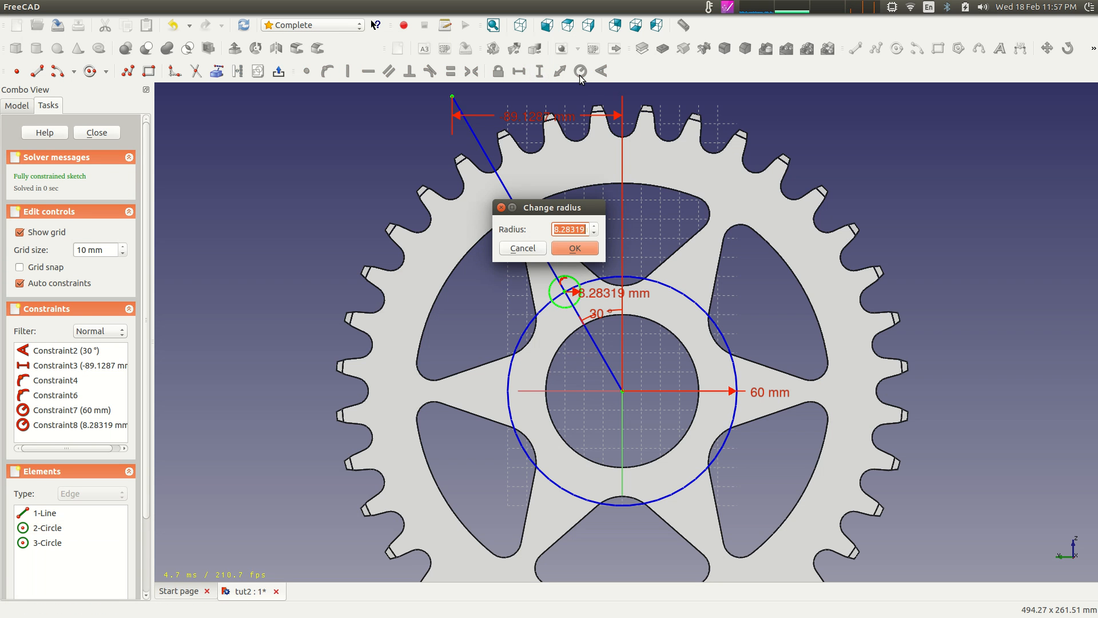
type("8mm")
key("BackSpace")
key("BackSpace")
key("BackSpace")
type("8")
key("Return")
Try a radius of 65 mm for the large construction circle, and set it back to 60 mm
scroll(611, 330, "up", 3)
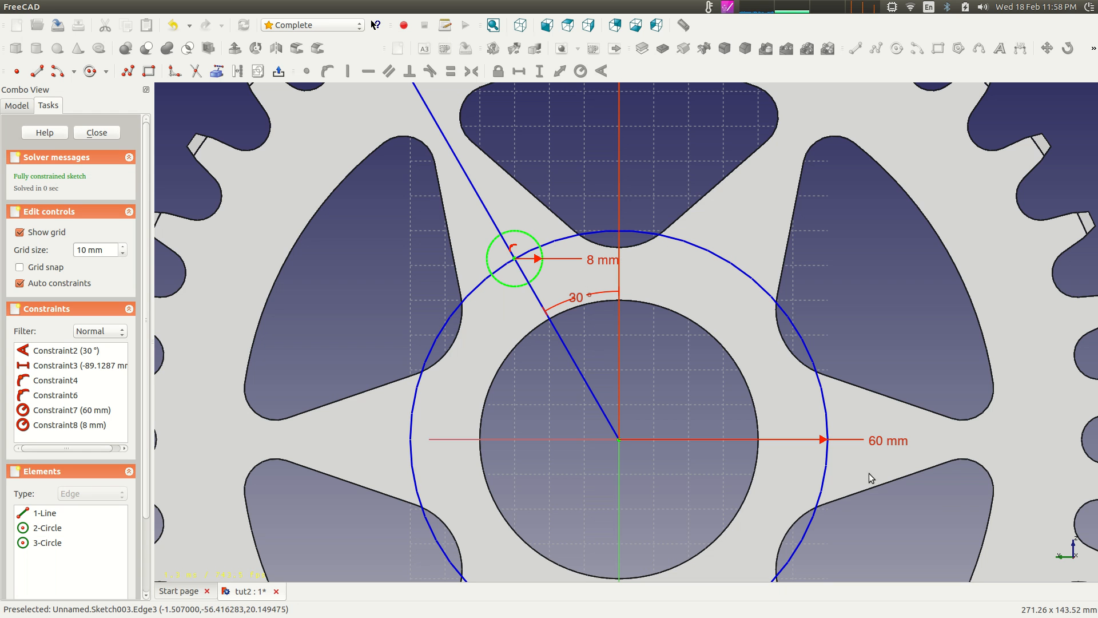
double_click(883, 449)
type("65")
key("Return")
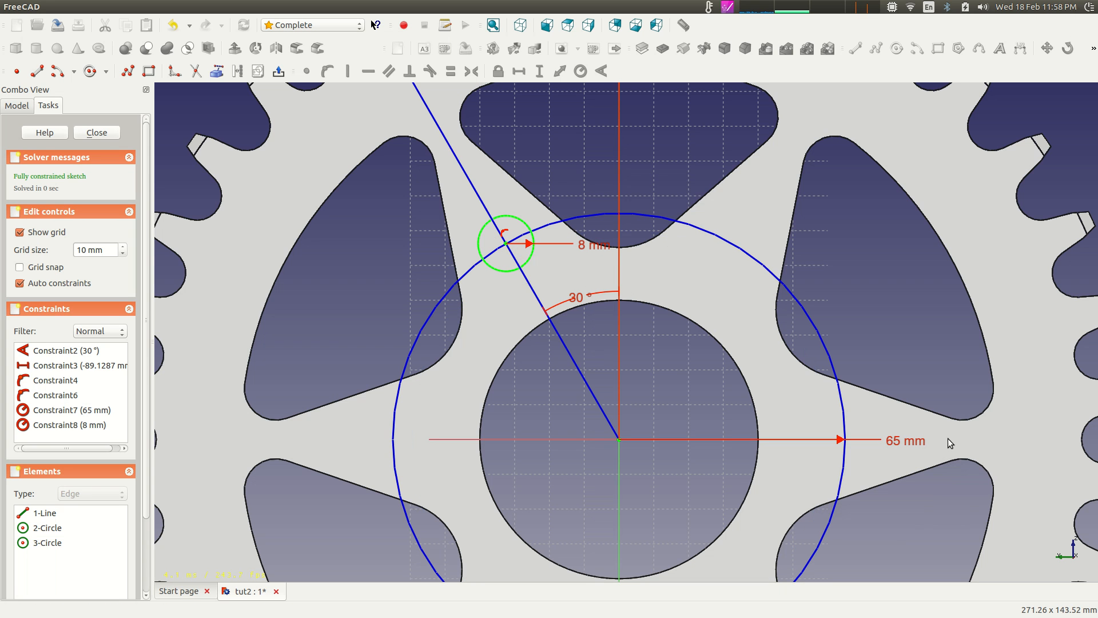
double_click(904, 439)
type("60mm")
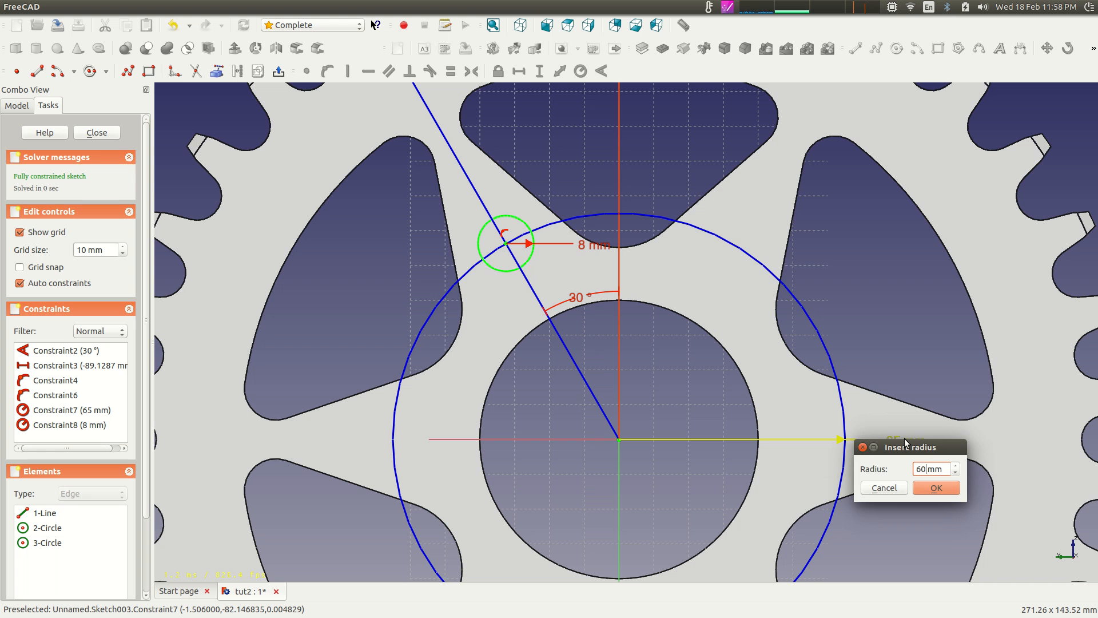
key("Return")
Close the sketch and cut its small circle through the gear as a pocket of type Through all
scroll(653, 320, "down", 3)
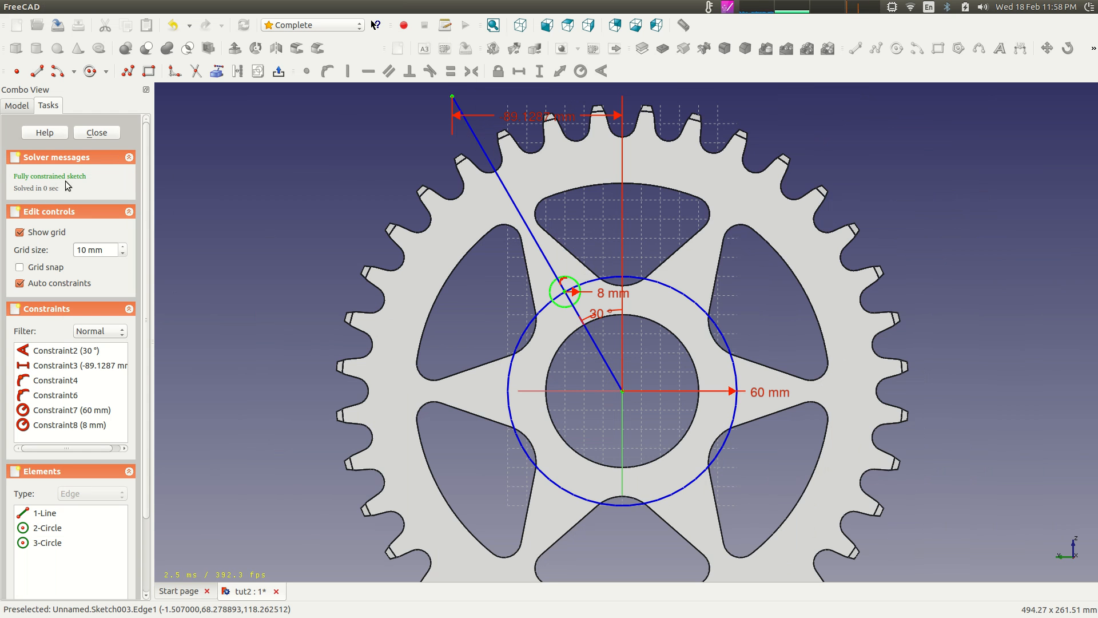
left_click(90, 131)
left_click(92, 284)
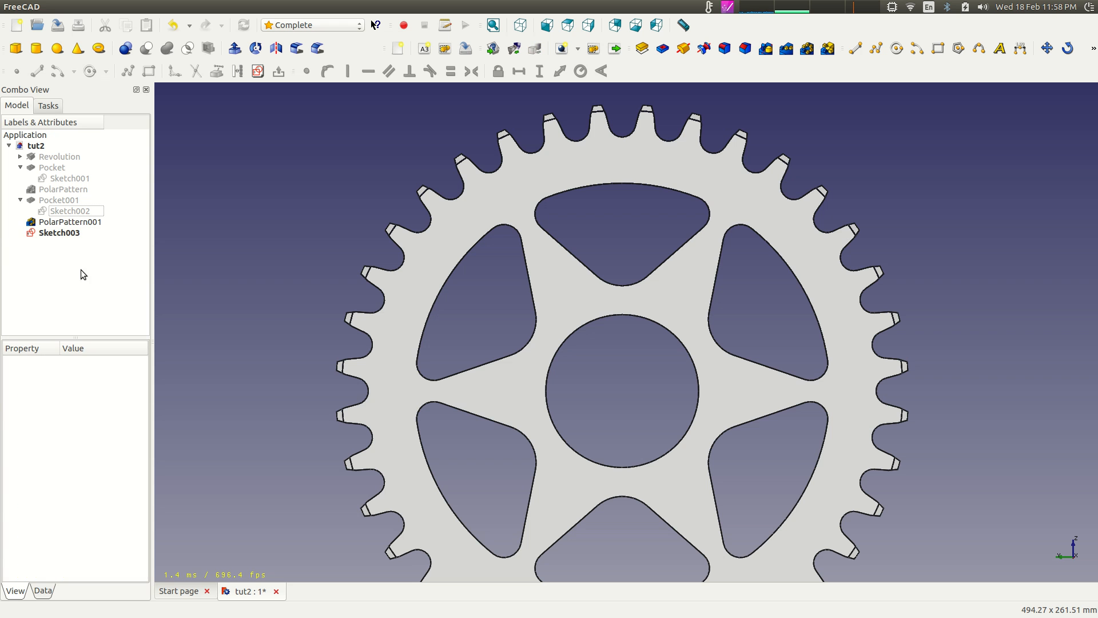
left_click(67, 233)
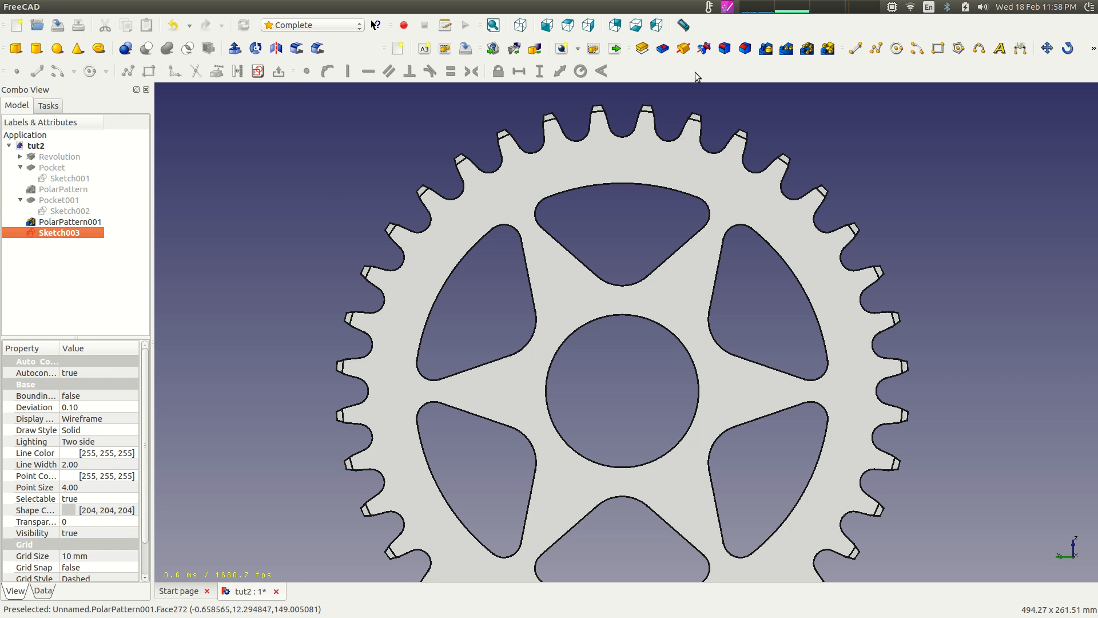
left_click(664, 49)
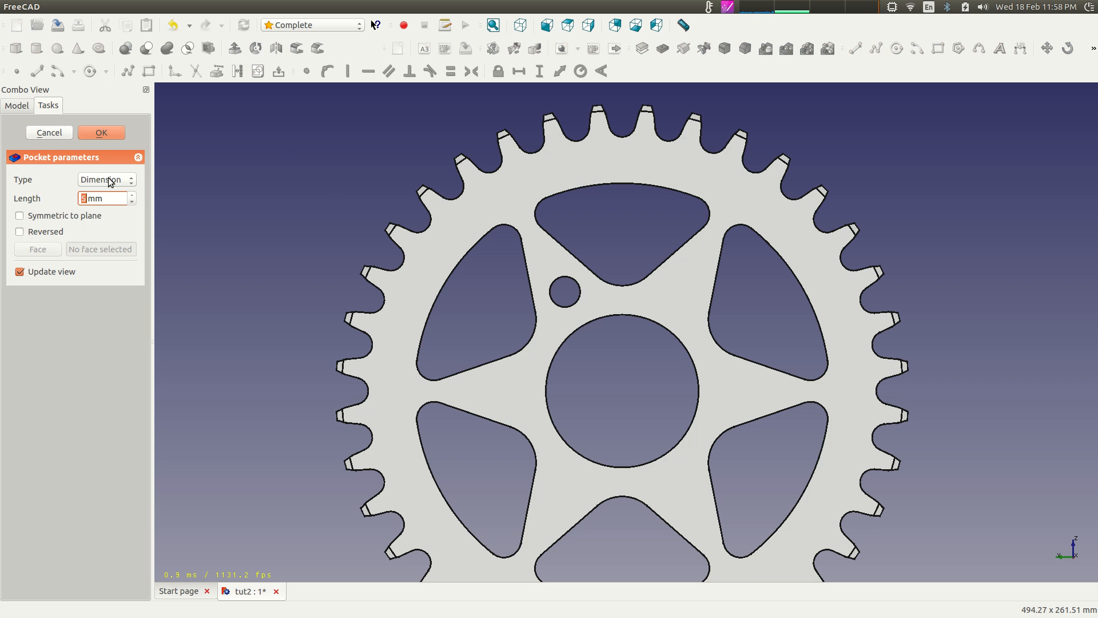
left_click(110, 182)
left_click(122, 190)
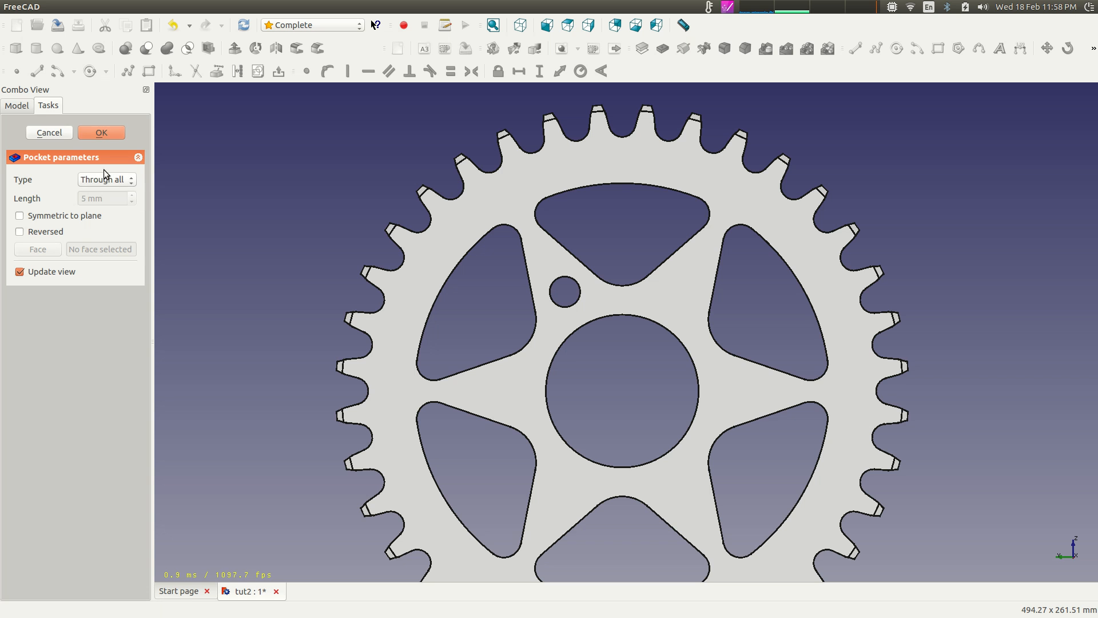
left_click(101, 132)
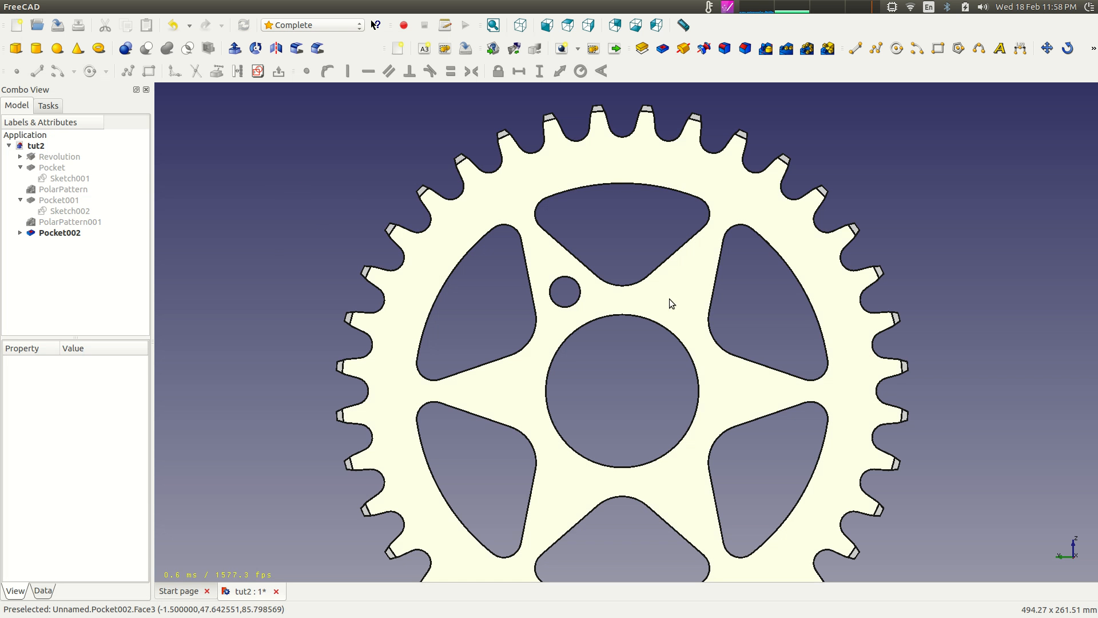
Create a polar pattern of the small round pocket (Pocket002) with 6 occurrences over 360° about the normal sketch axis
left_click(807, 49)
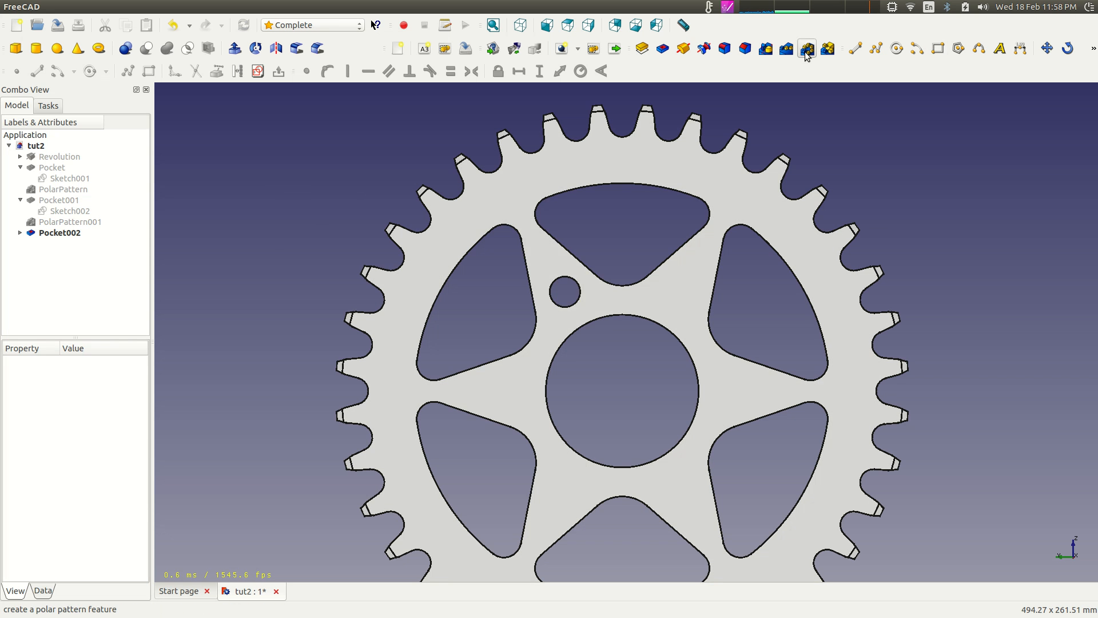
left_click(524, 231)
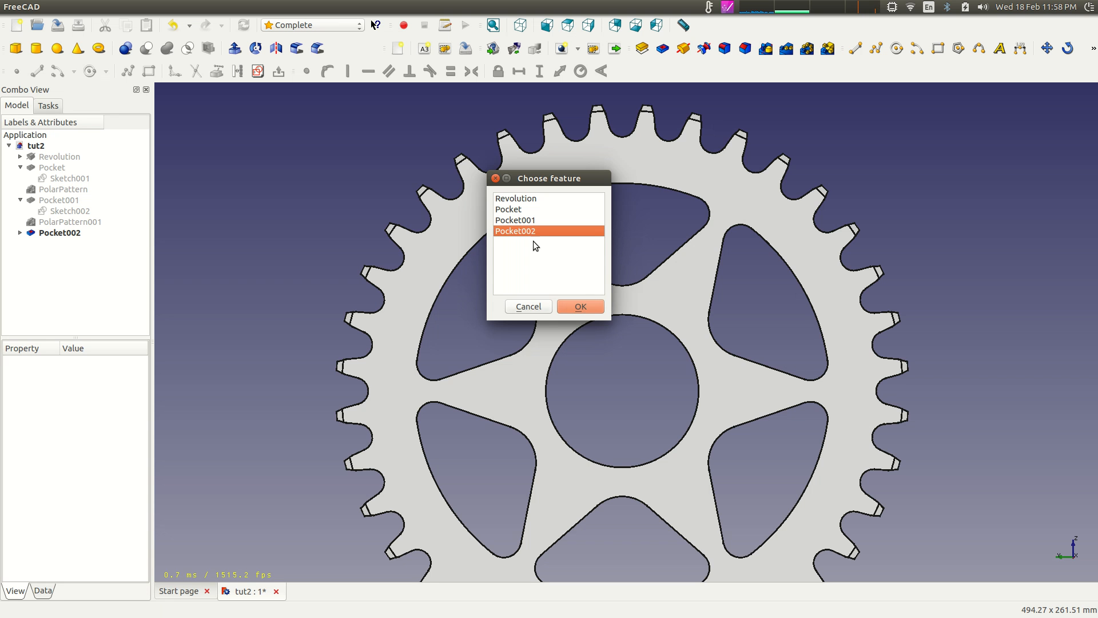
left_click(575, 299)
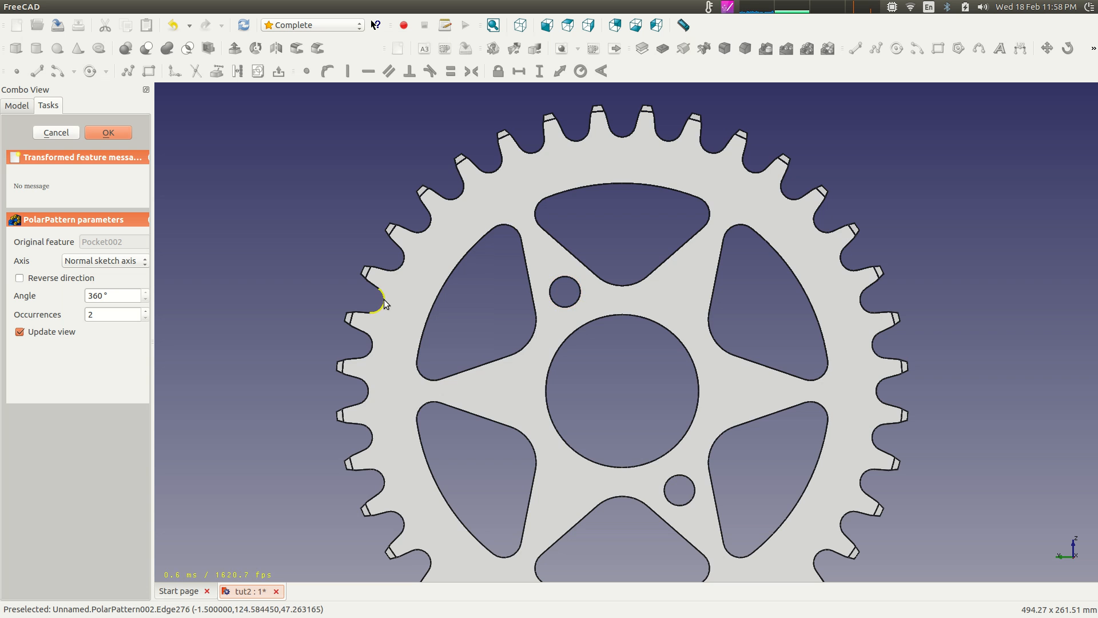
double_click(85, 314)
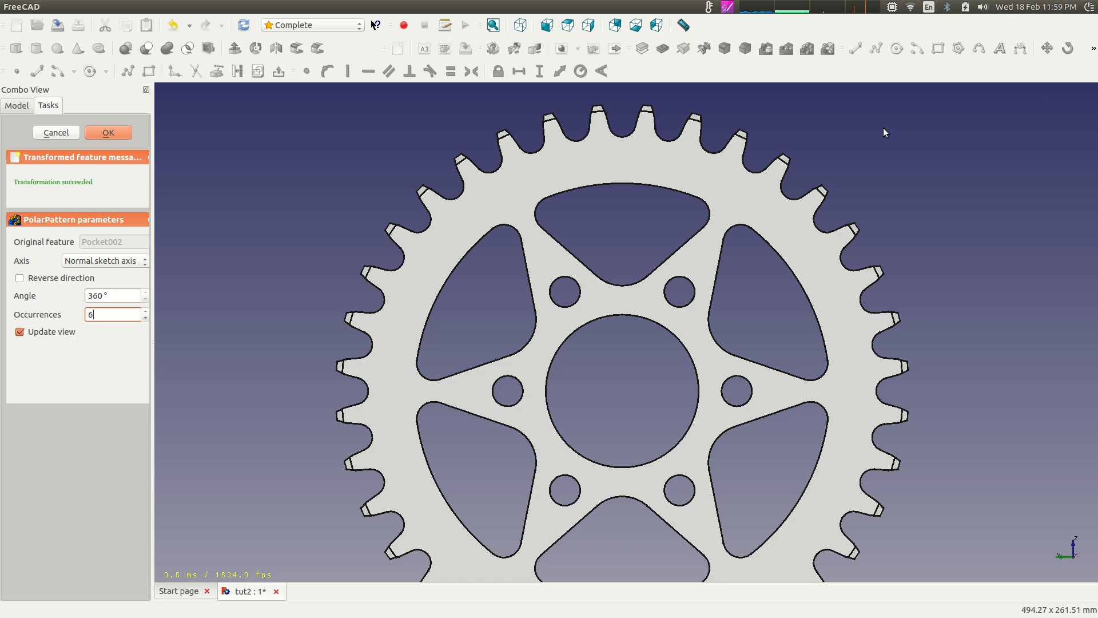
left_click(111, 134)
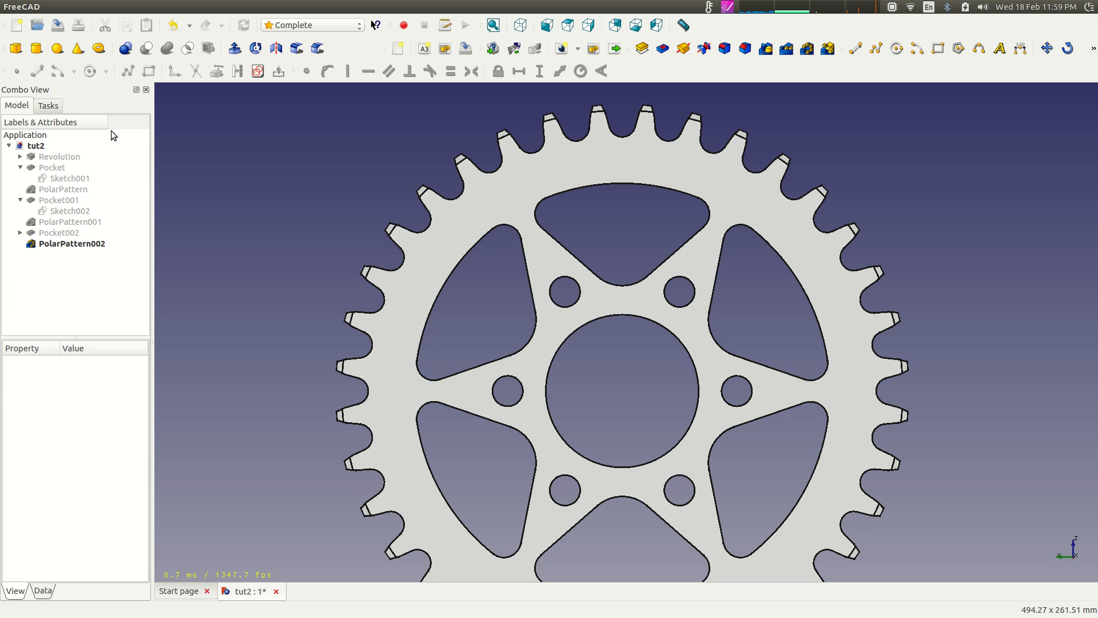
Examine the finished sprocket's teeth, cut-outs and round holes from the front and from oblique angles
scroll(854, 270, "down", 4)
middle_click_drag(855, 272, 777, 272)
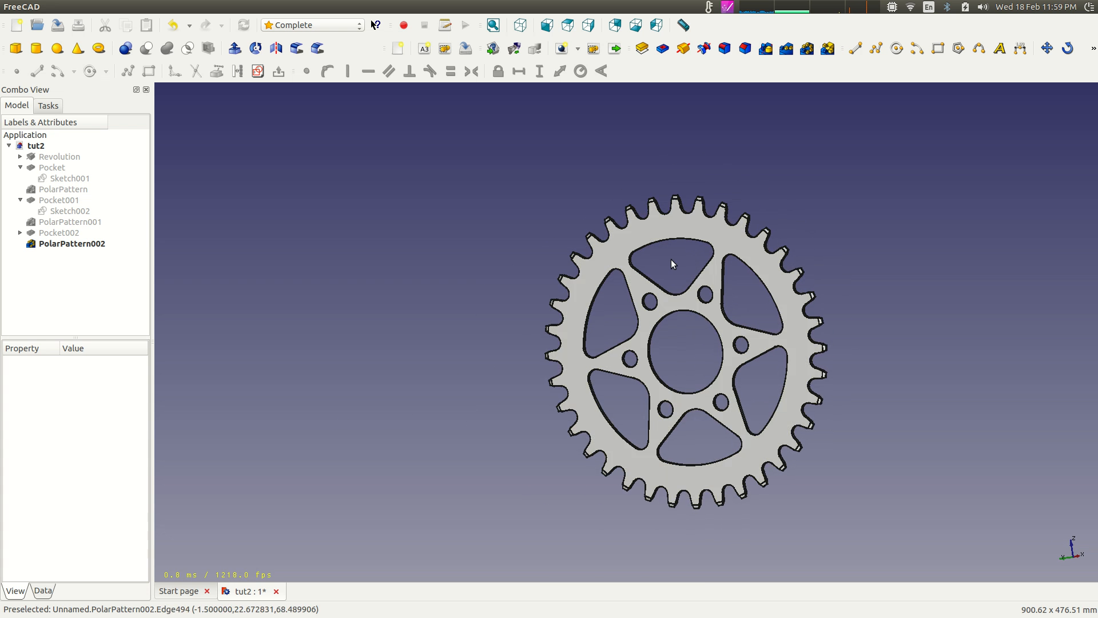
scroll(937, 308, "down", 4)
scroll(851, 358, "up", 4)
scroll(851, 362, "up", 2)
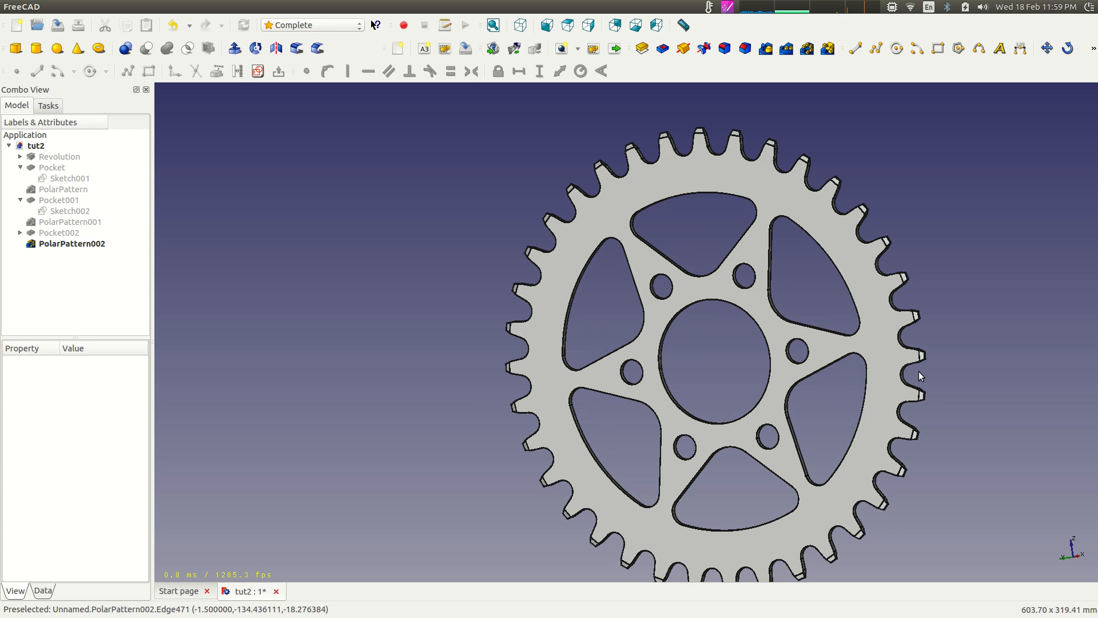
middle_click_drag(991, 346, 617, 303)
scroll(448, 326, "up", 5)
scroll(448, 326, "down", 4)
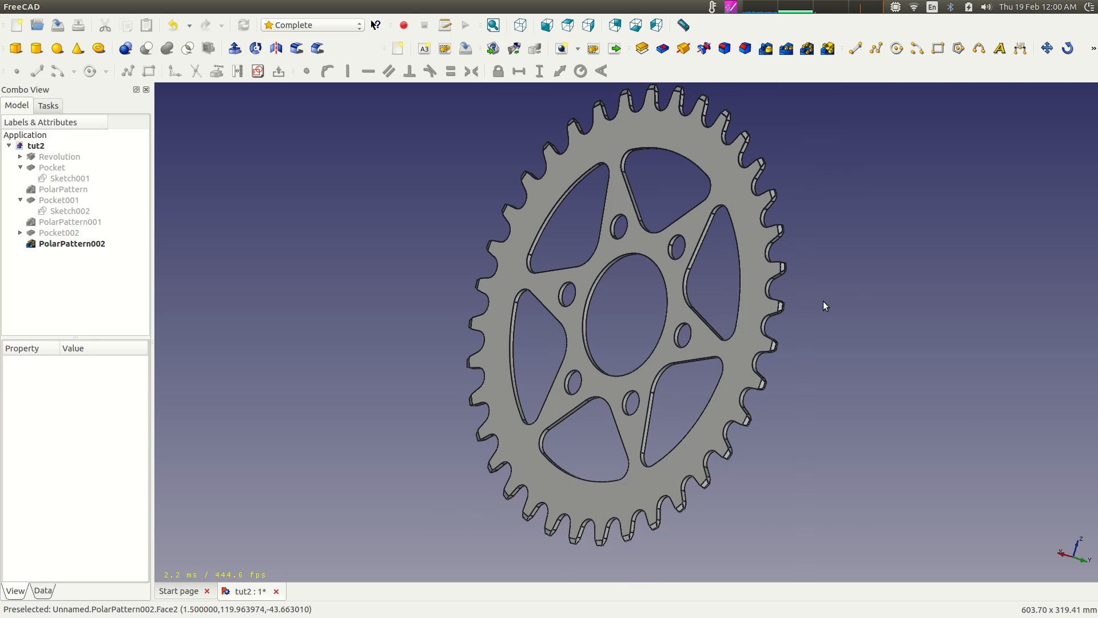
scroll(823, 304, "down", 1)
middle_click_drag(832, 337, 483, 292)
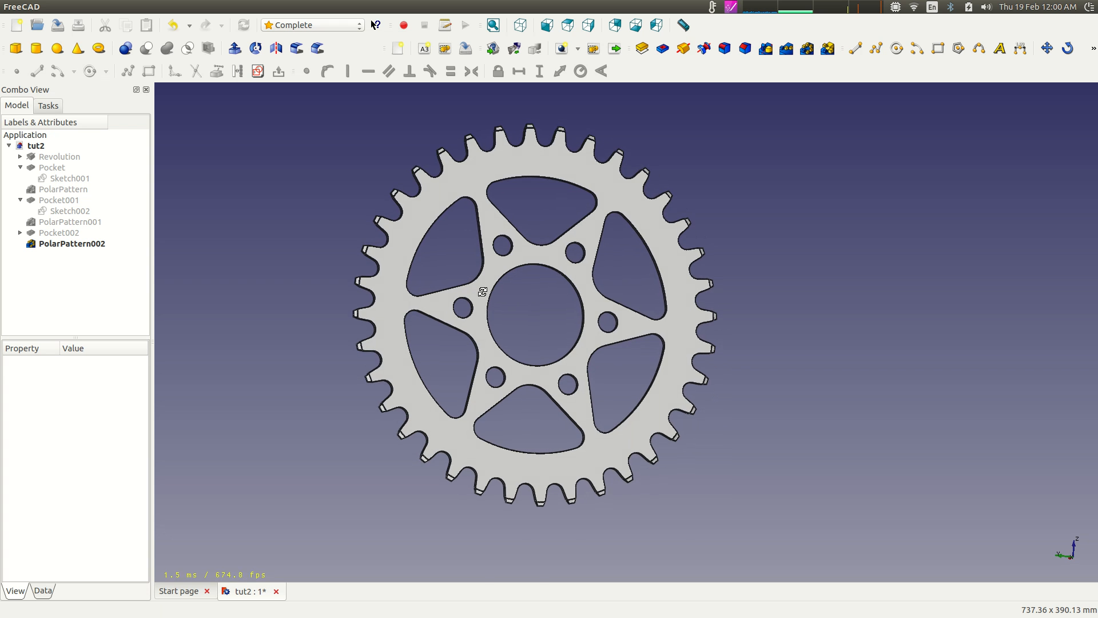
Save the document and convert PolarPattern002 to a solid
left_click(58, 25)
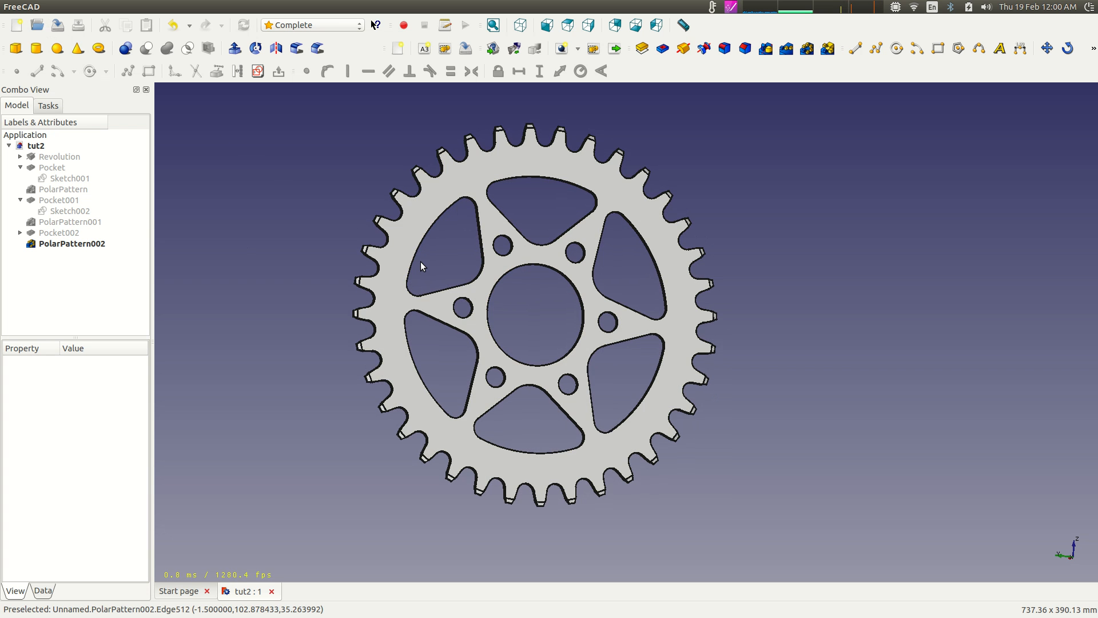
left_click(65, 246)
left_click(182, 7)
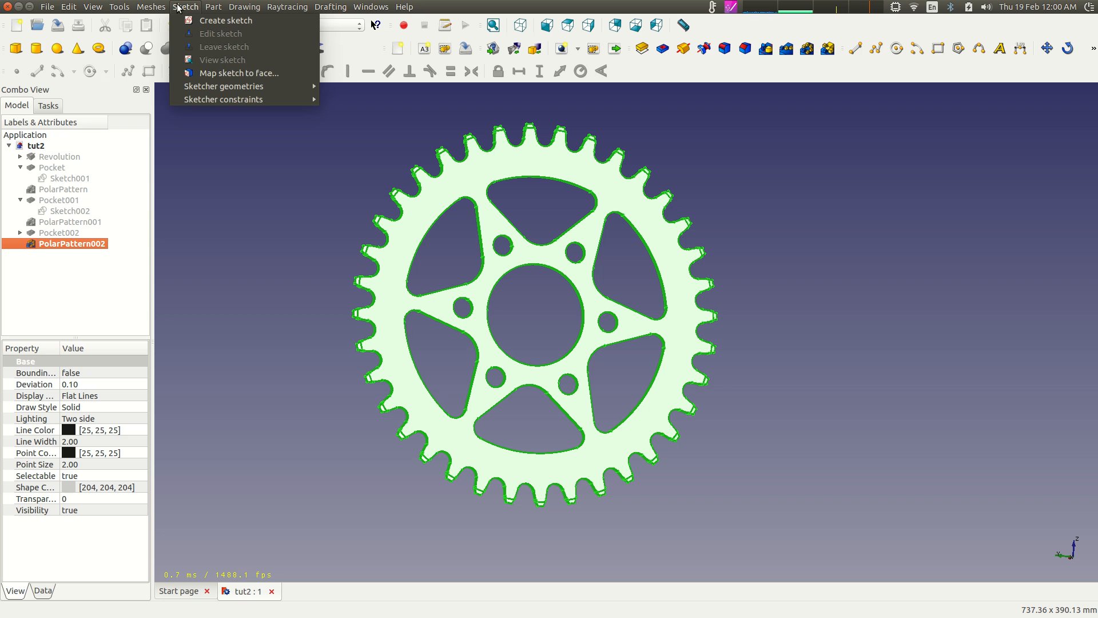
mouse_move(214, 7)
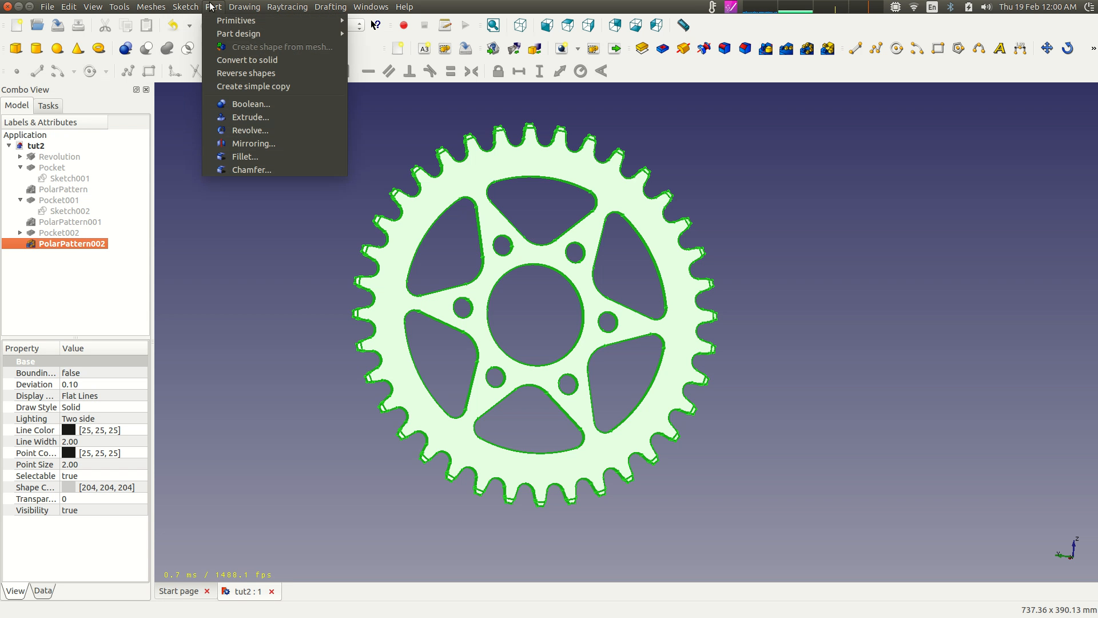
left_click(249, 58)
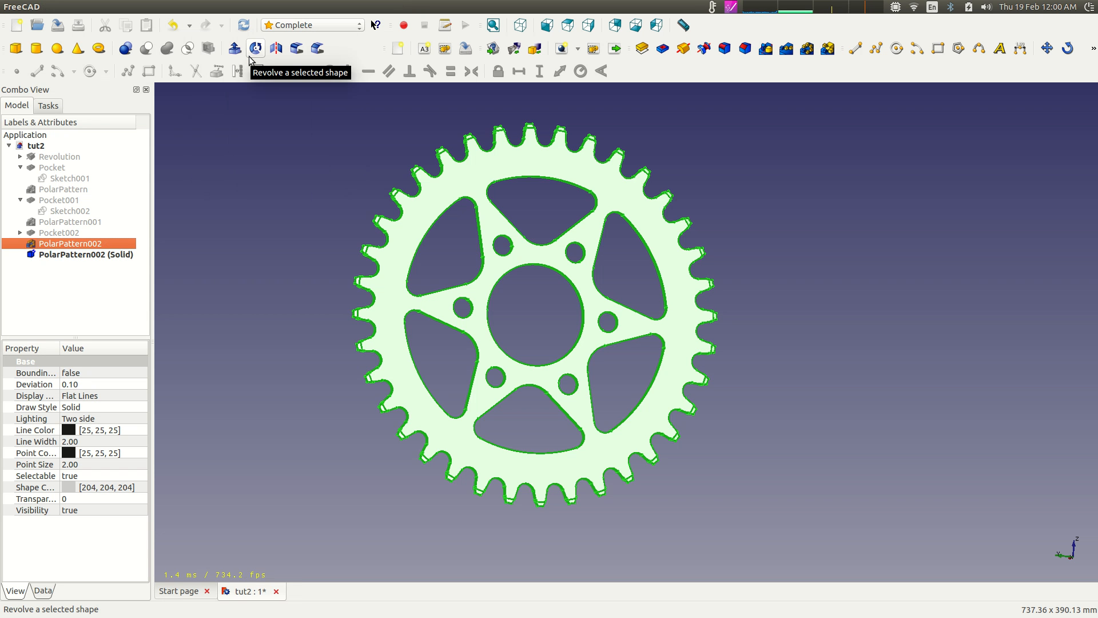
Rename the converted solid "sprocket 36tooth"
right_click(111, 255)
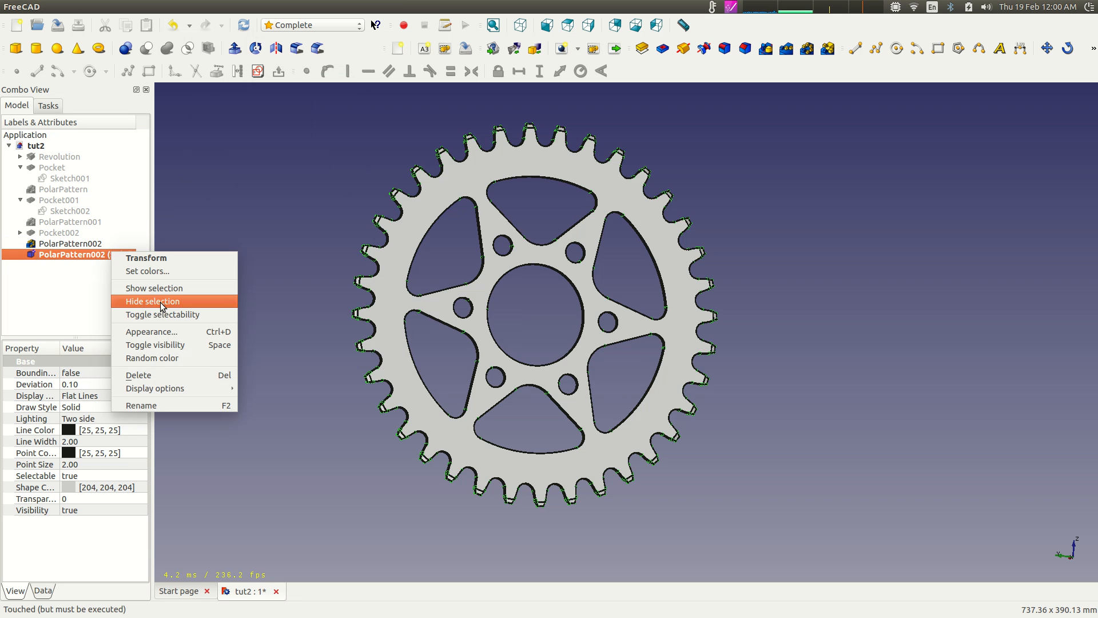
left_click(169, 405)
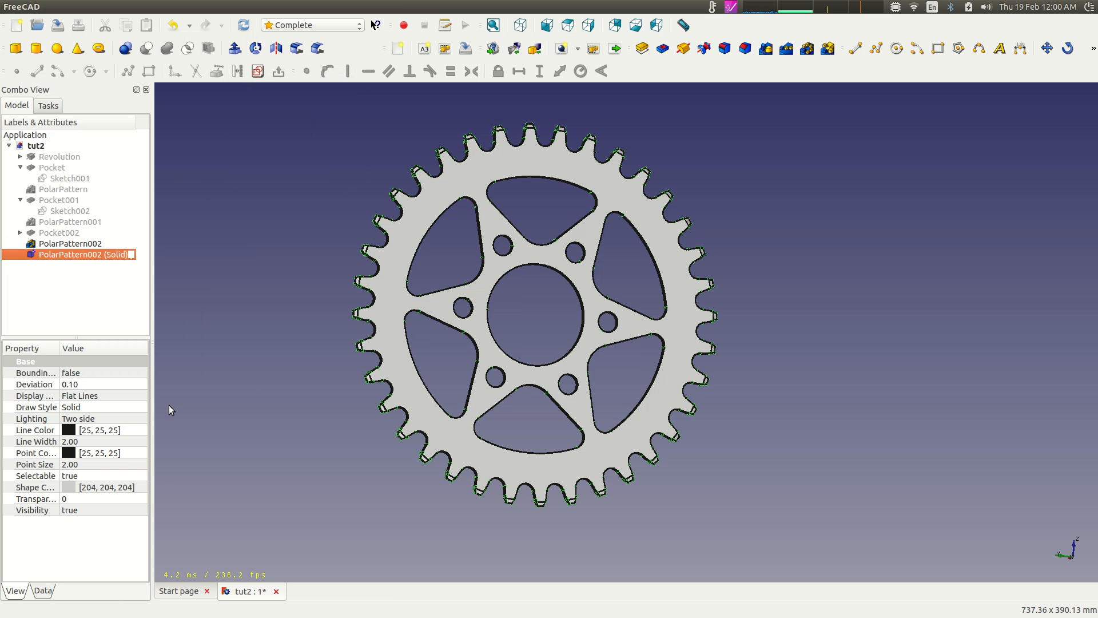
type("sprocke")
type("t ")
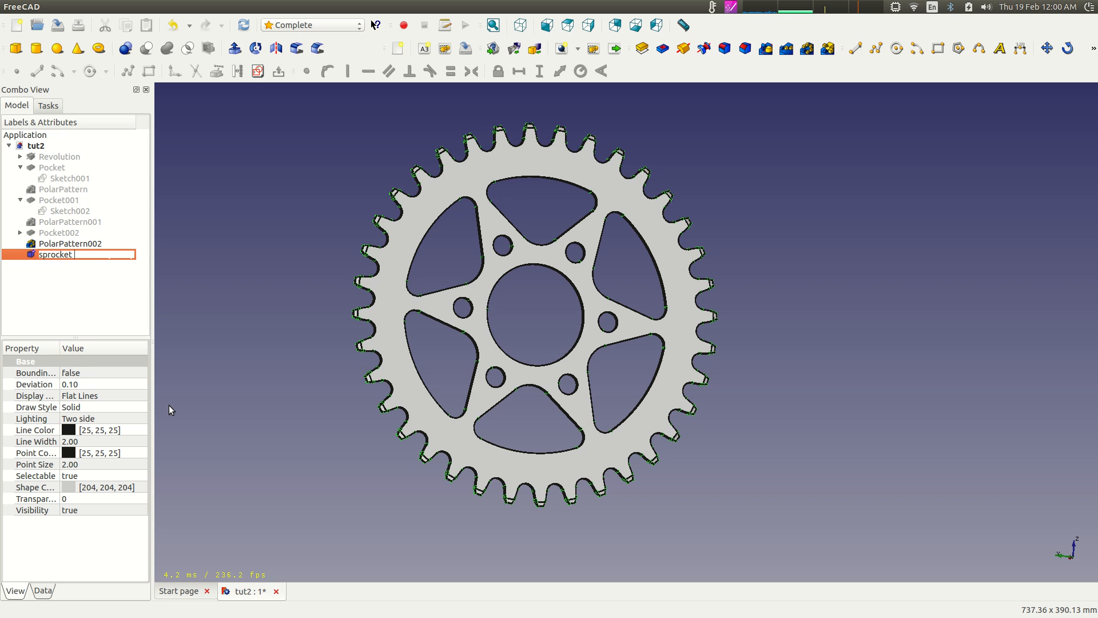
type("36tooth")
left_click(87, 280)
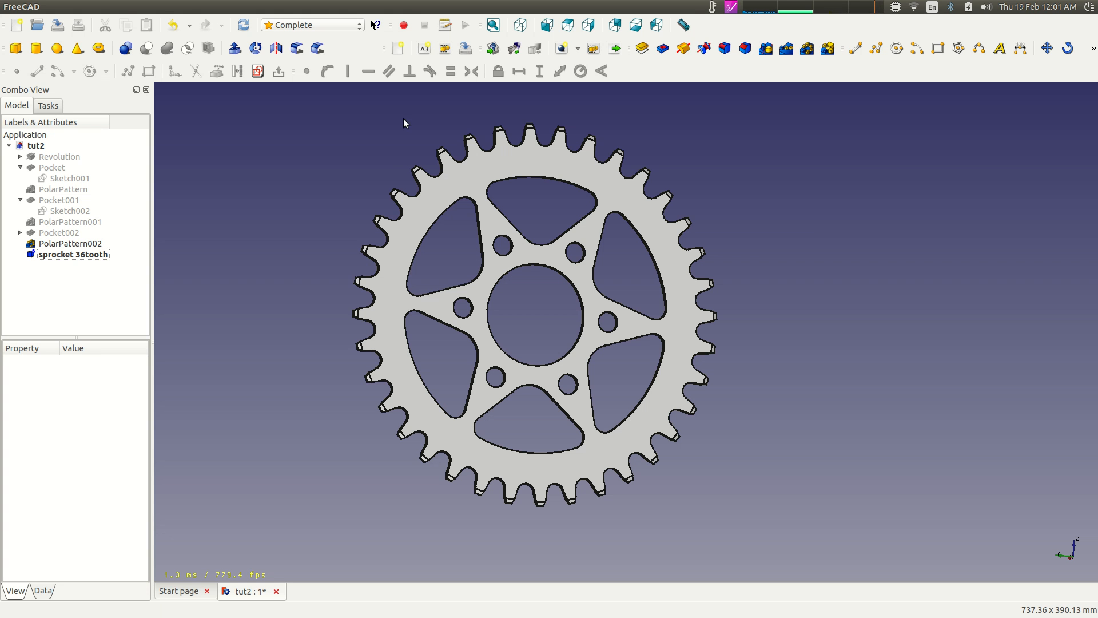
Switch to the Part workbench, and return to the Complete workbench
left_click(357, 30)
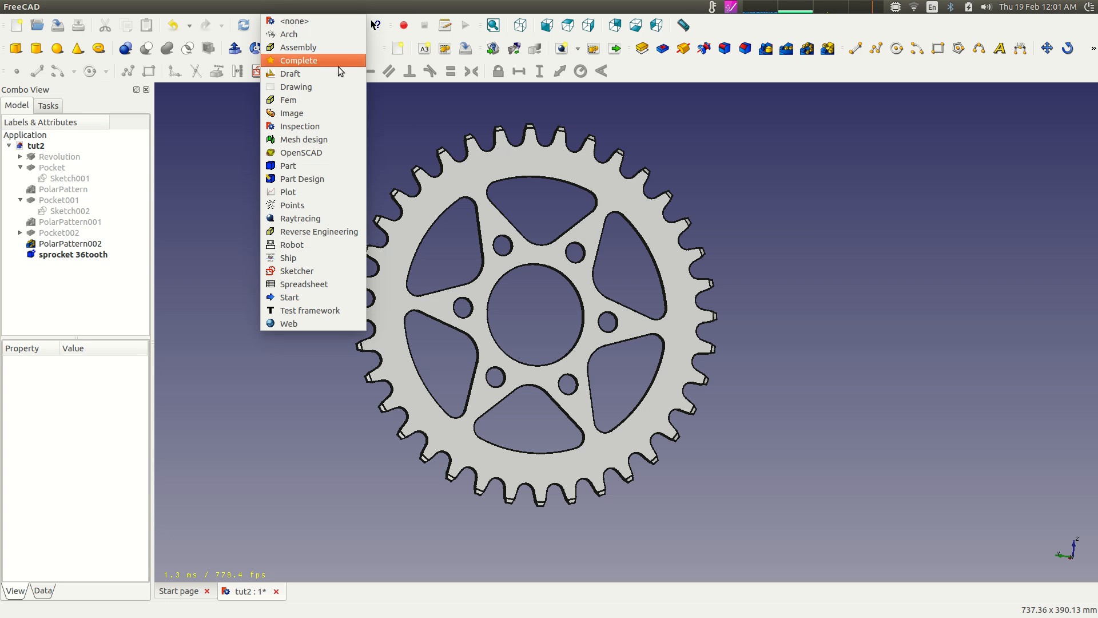
left_click(328, 170)
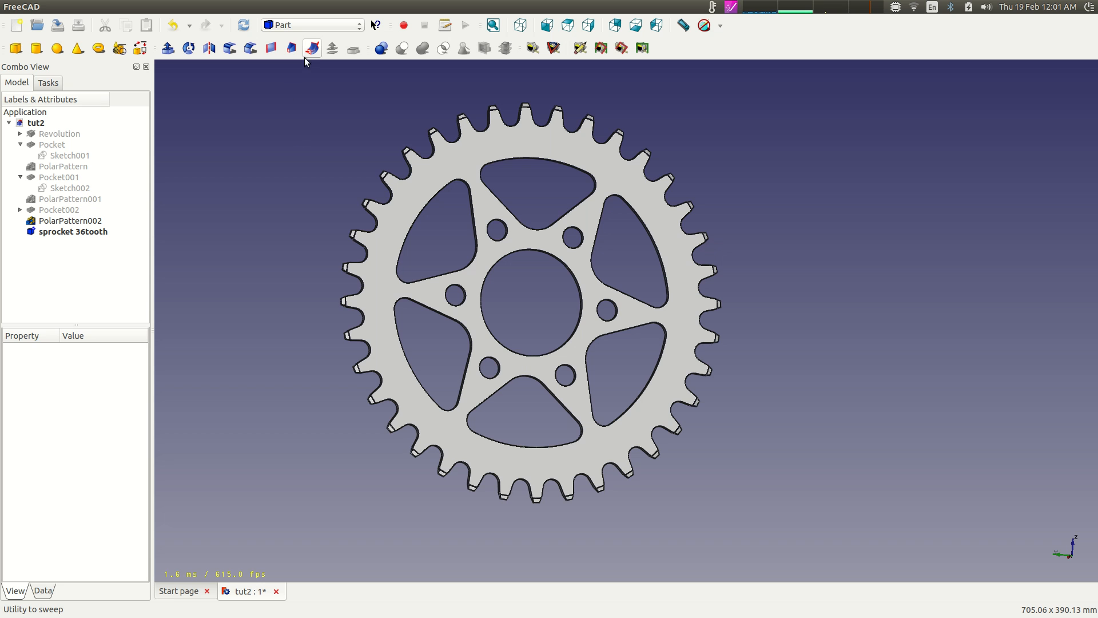
left_click(355, 26)
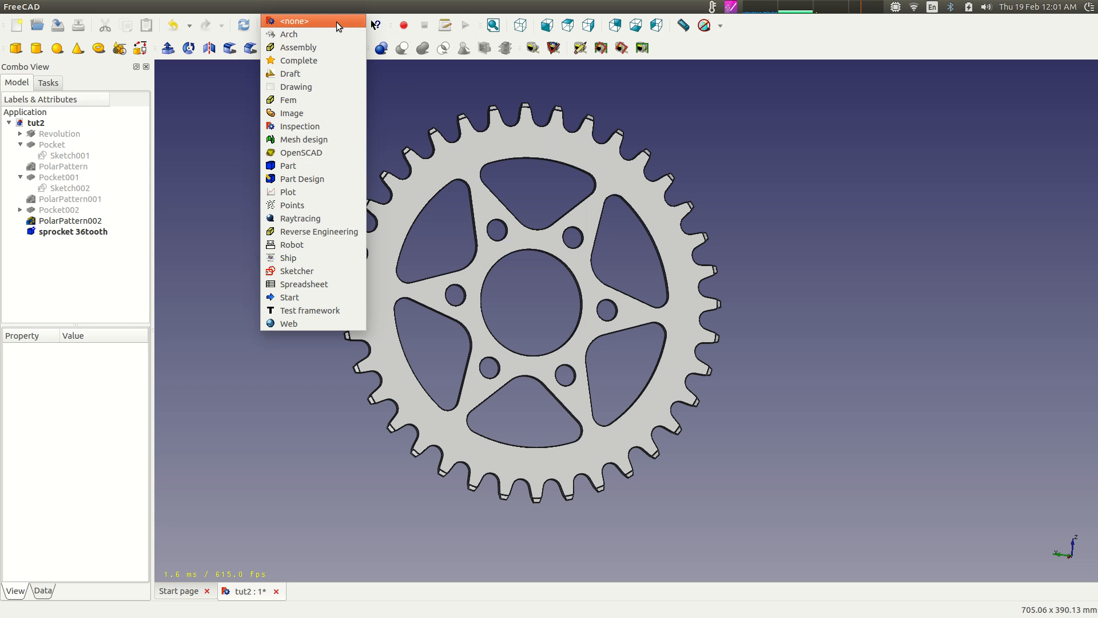
left_click(331, 61)
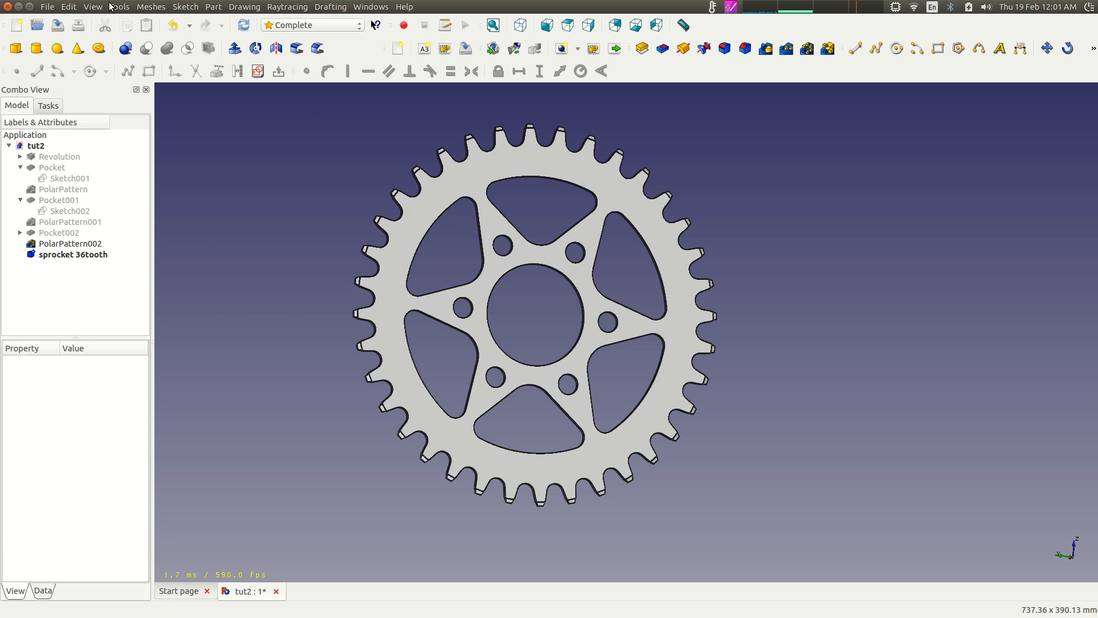
left_click(731, 7)
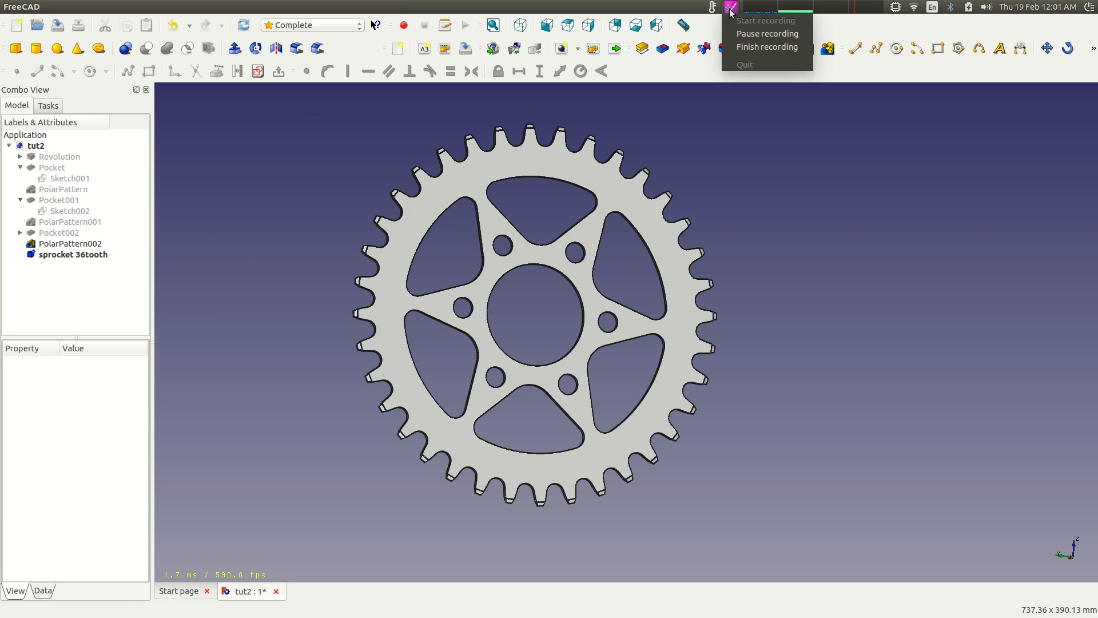